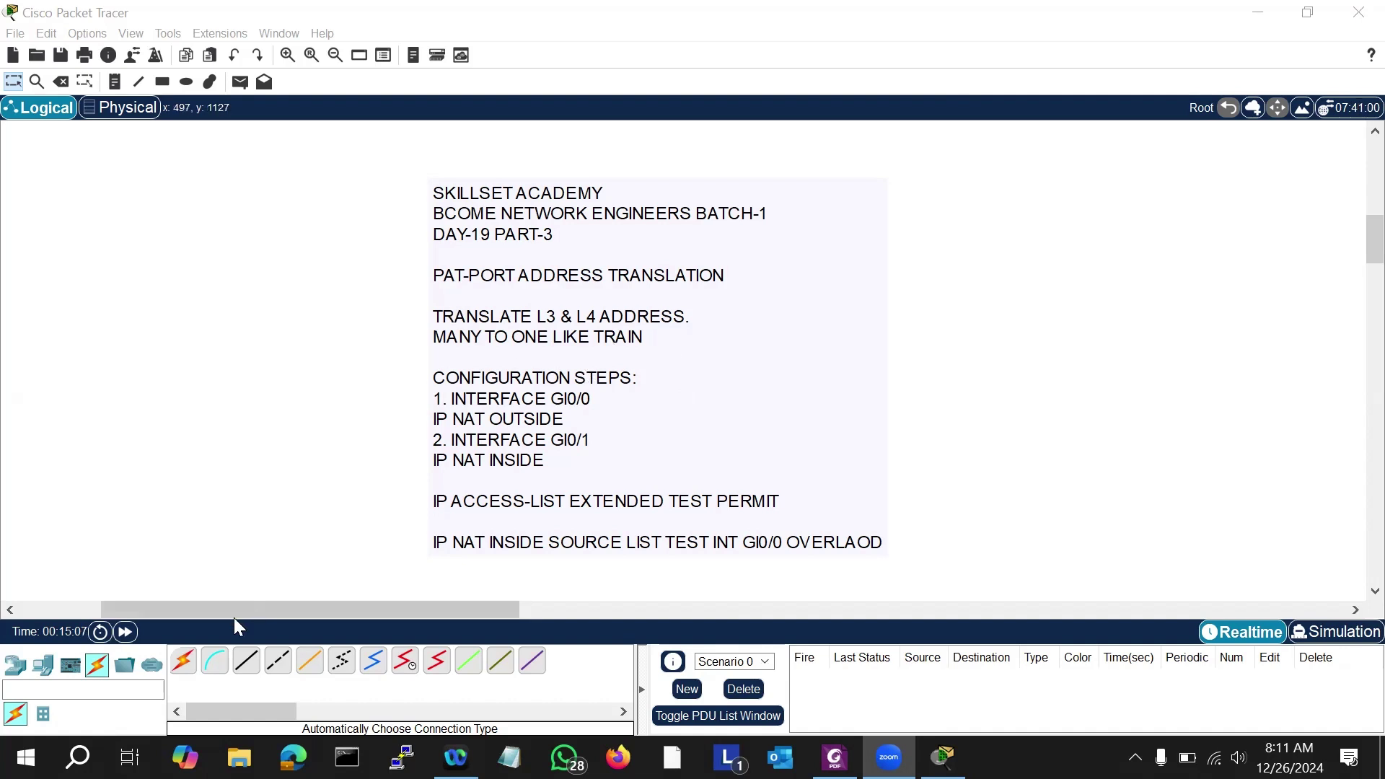
Step: Launch Epic Pen over the workspace, ignore the available update and choose the pen
click(78, 757)
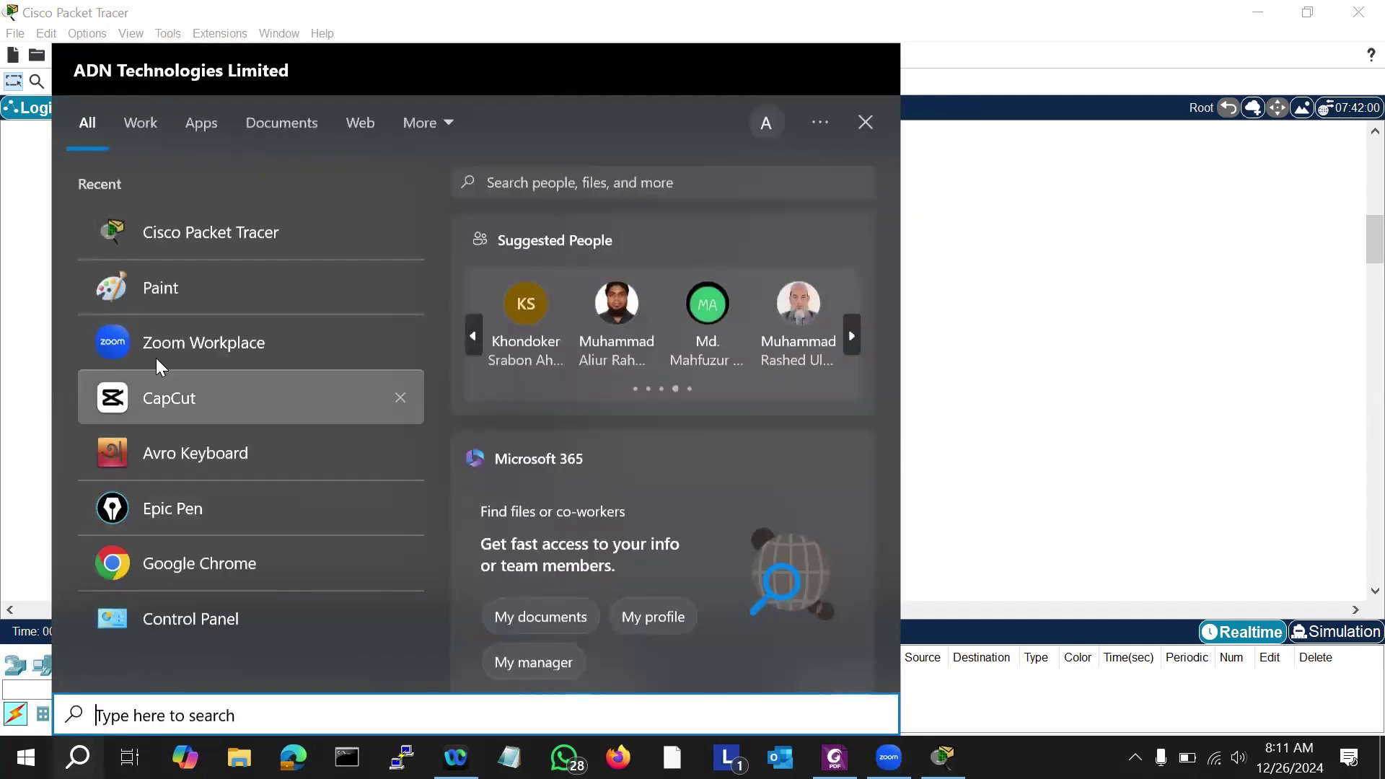
click(181, 508)
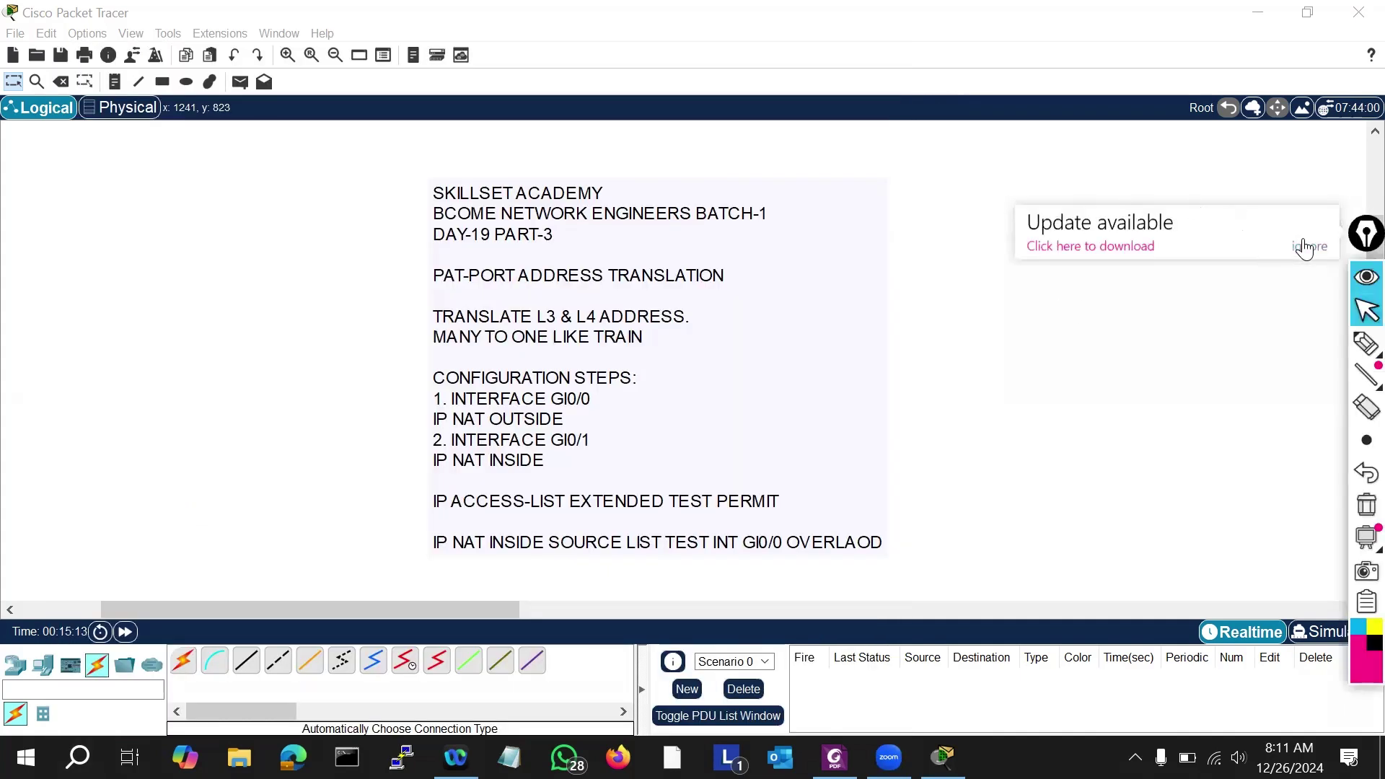
click(1304, 247)
click(1366, 345)
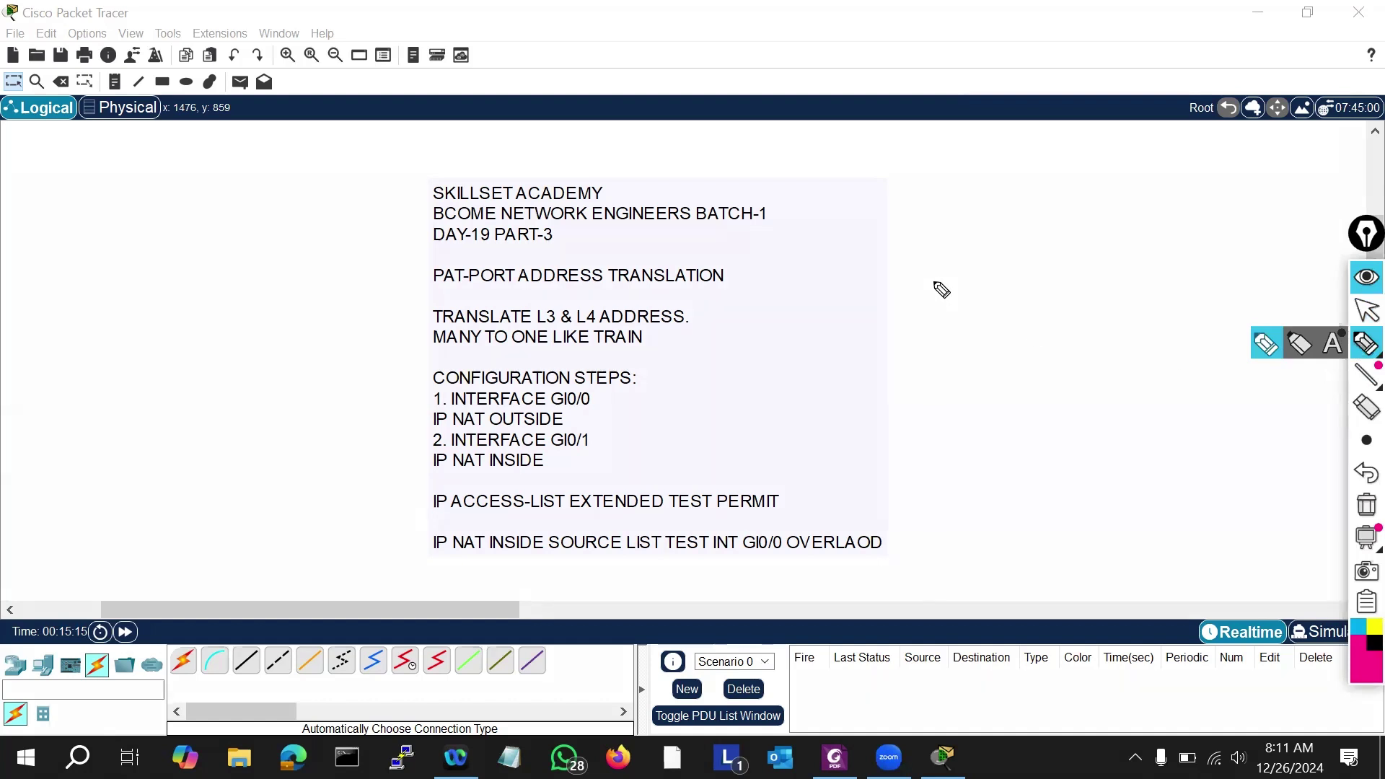
Step: Underline PAT in the notes and sketch freehand strokes, including an arrow and a large T shape, in the blank area beside them
mouse_move(933, 280)
mouse_down()
mouse_move(965, 309)
mouse_move(985, 304)
mouse_move(983, 323)
mouse_up()
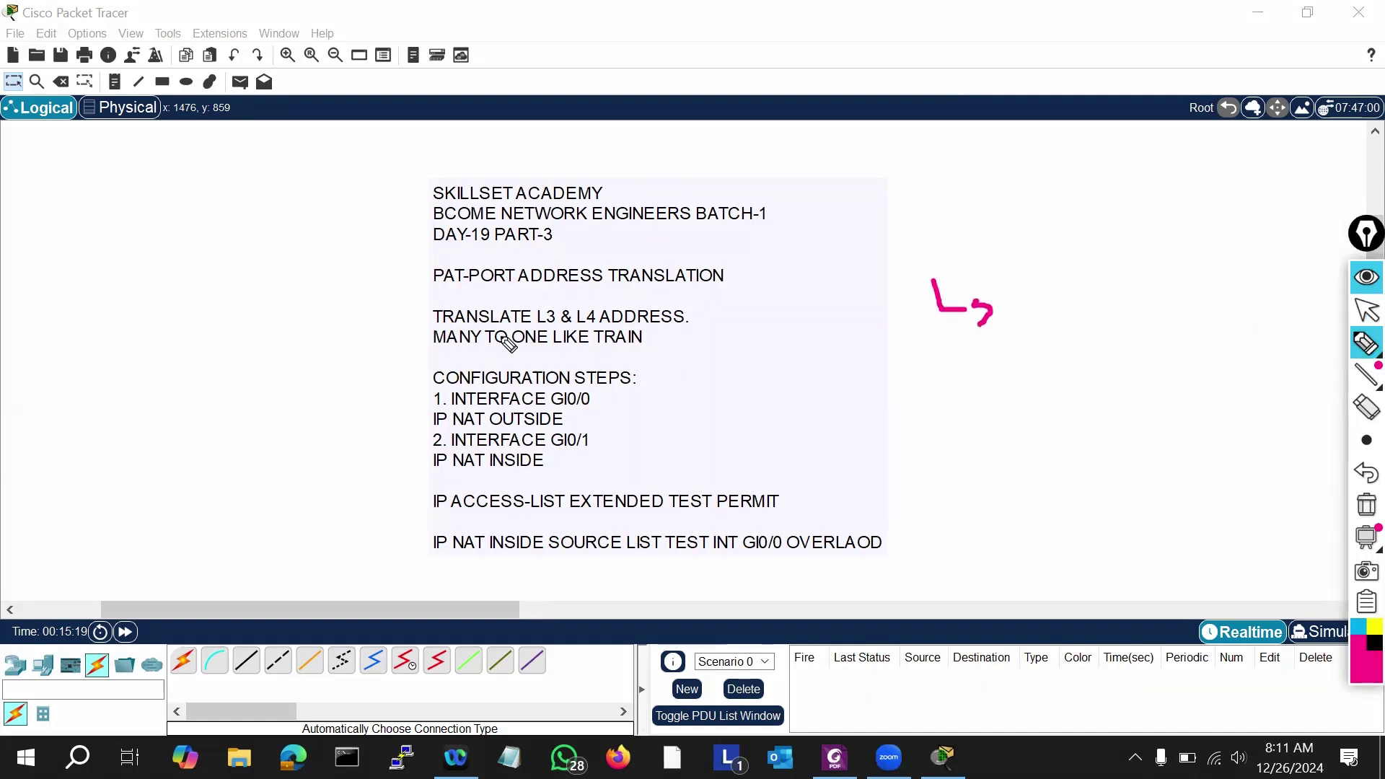
drag(435, 289, 465, 290)
click(482, 289)
drag(1048, 296, 1059, 328)
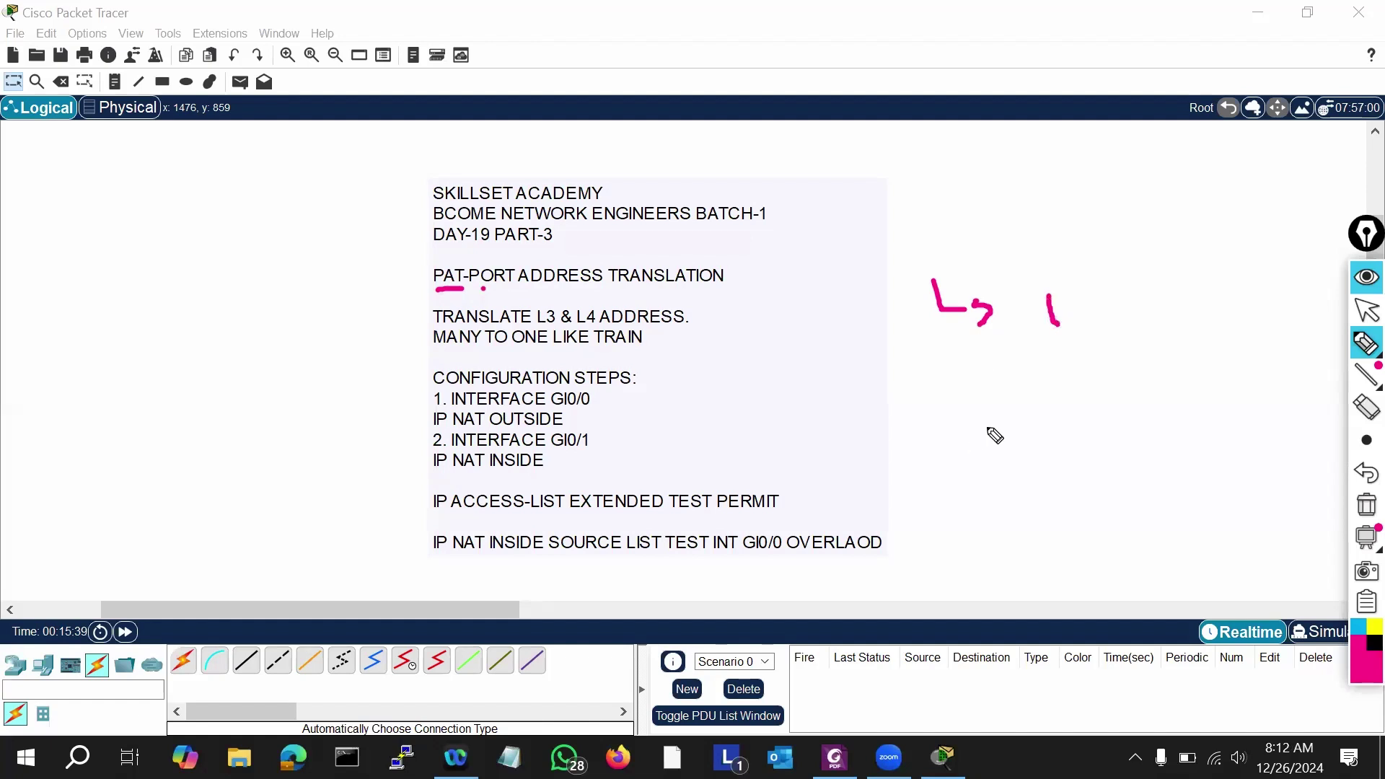
drag(968, 446, 1039, 416)
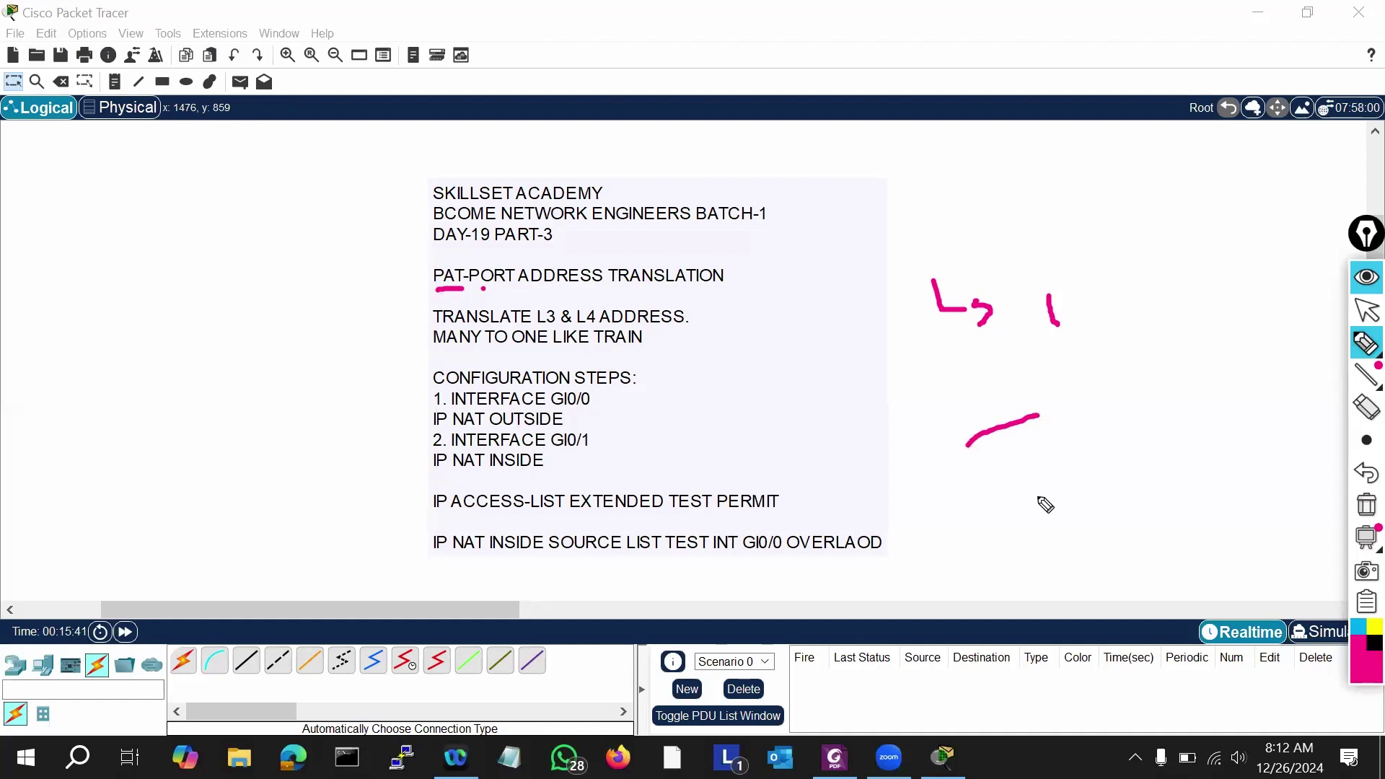
mouse_move(1035, 496)
mouse_down()
mouse_move(1028, 423)
mouse_move(1092, 393)
mouse_up()
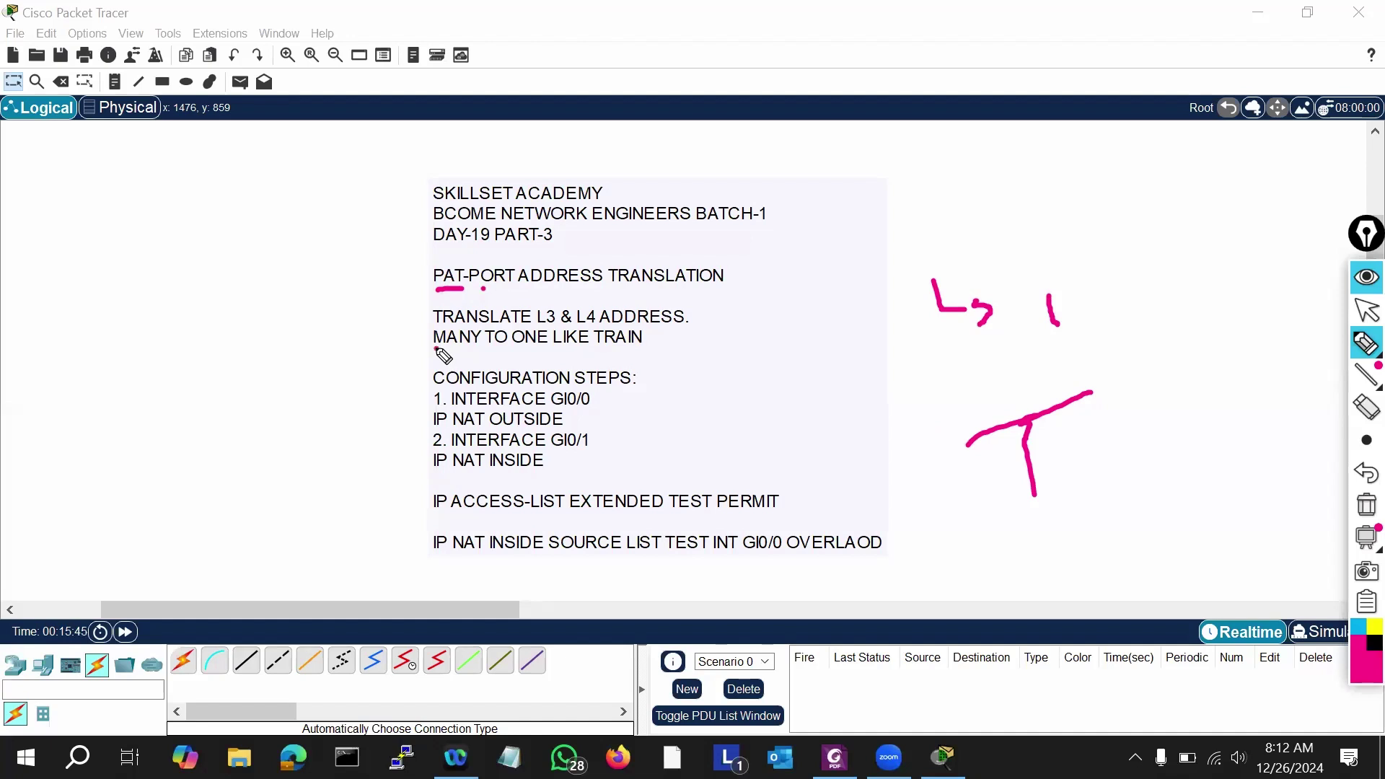
Step: Underline MANY TO ONE and TRAIN in the notes and sketch a small one-to-one arrow diagram beside them
drag(435, 348, 639, 348)
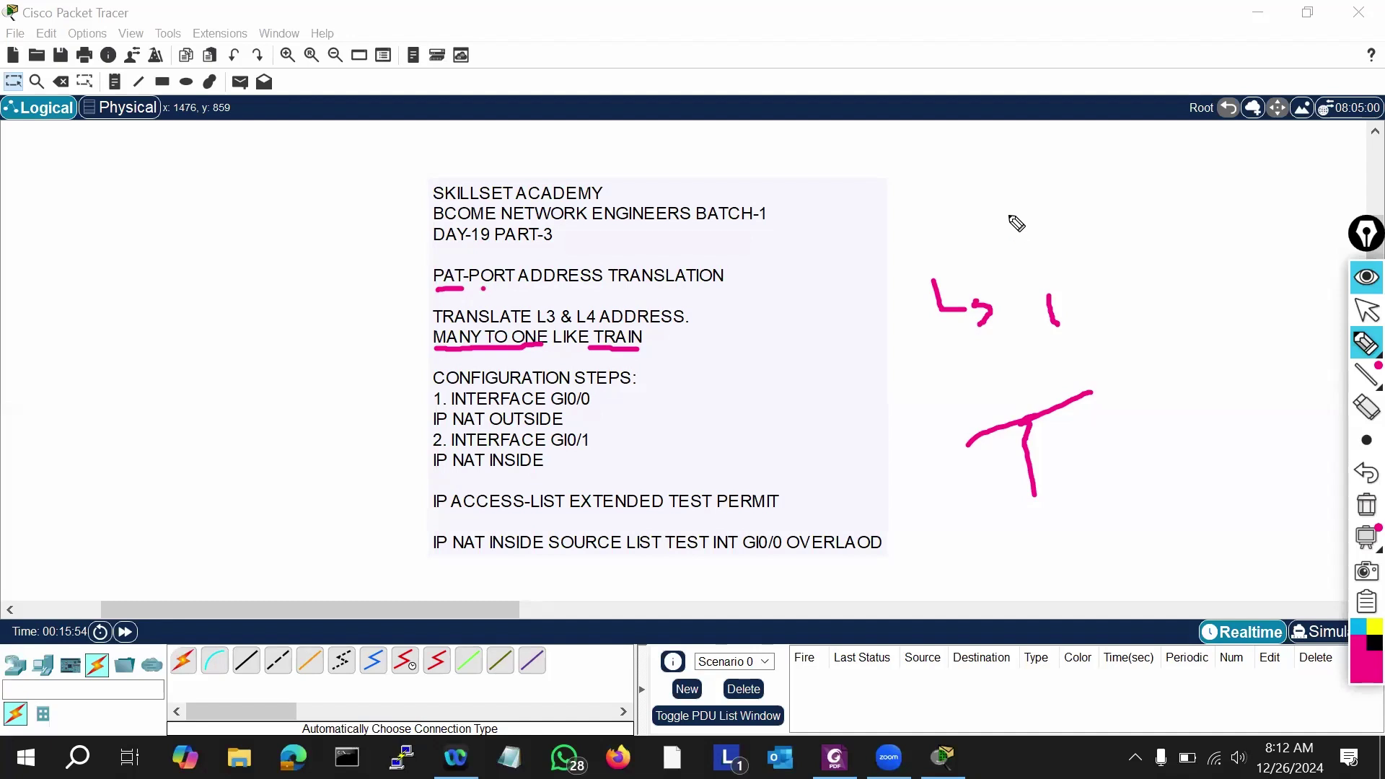
mouse_move(975, 207)
mouse_down()
mouse_move(982, 226)
mouse_move(1054, 196)
mouse_move(1032, 190)
mouse_move(1068, 207)
mouse_up()
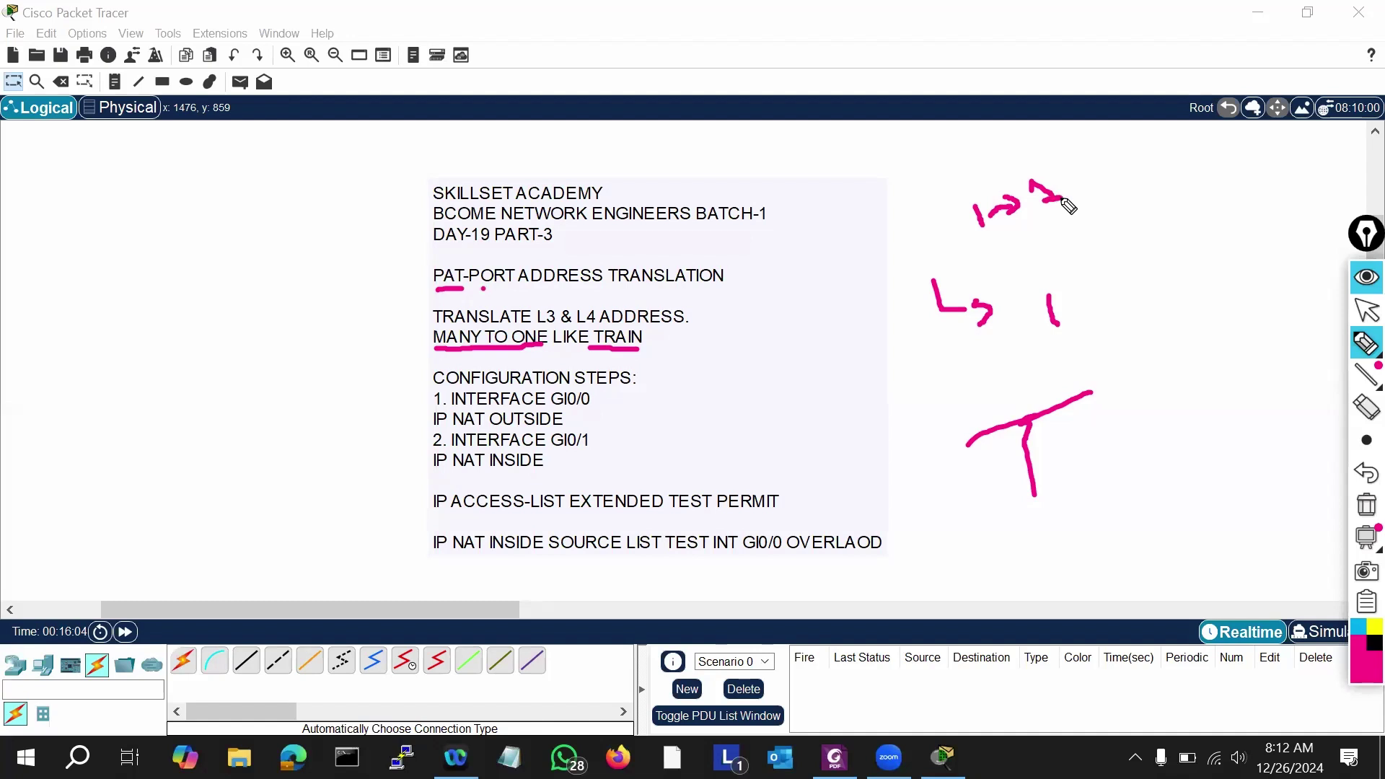
drag(962, 212, 979, 225)
Step: Mark the CONFIGURATION STEPS heading and the GI0/0 and GI0/1 interface lines with the pen, underlining IP NAT INSIDE
drag(411, 376, 469, 330)
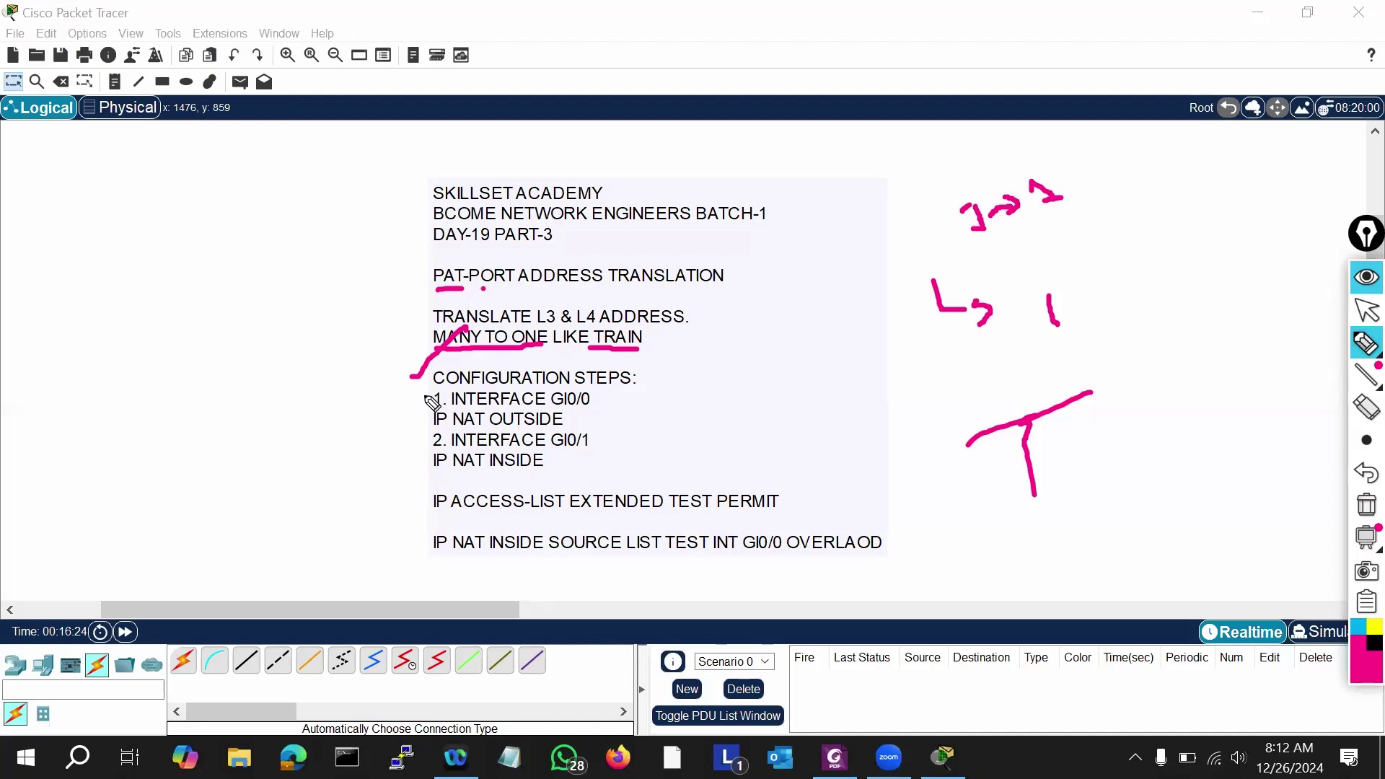
drag(432, 390, 423, 396)
drag(570, 412, 617, 404)
click(420, 425)
drag(418, 448, 500, 476)
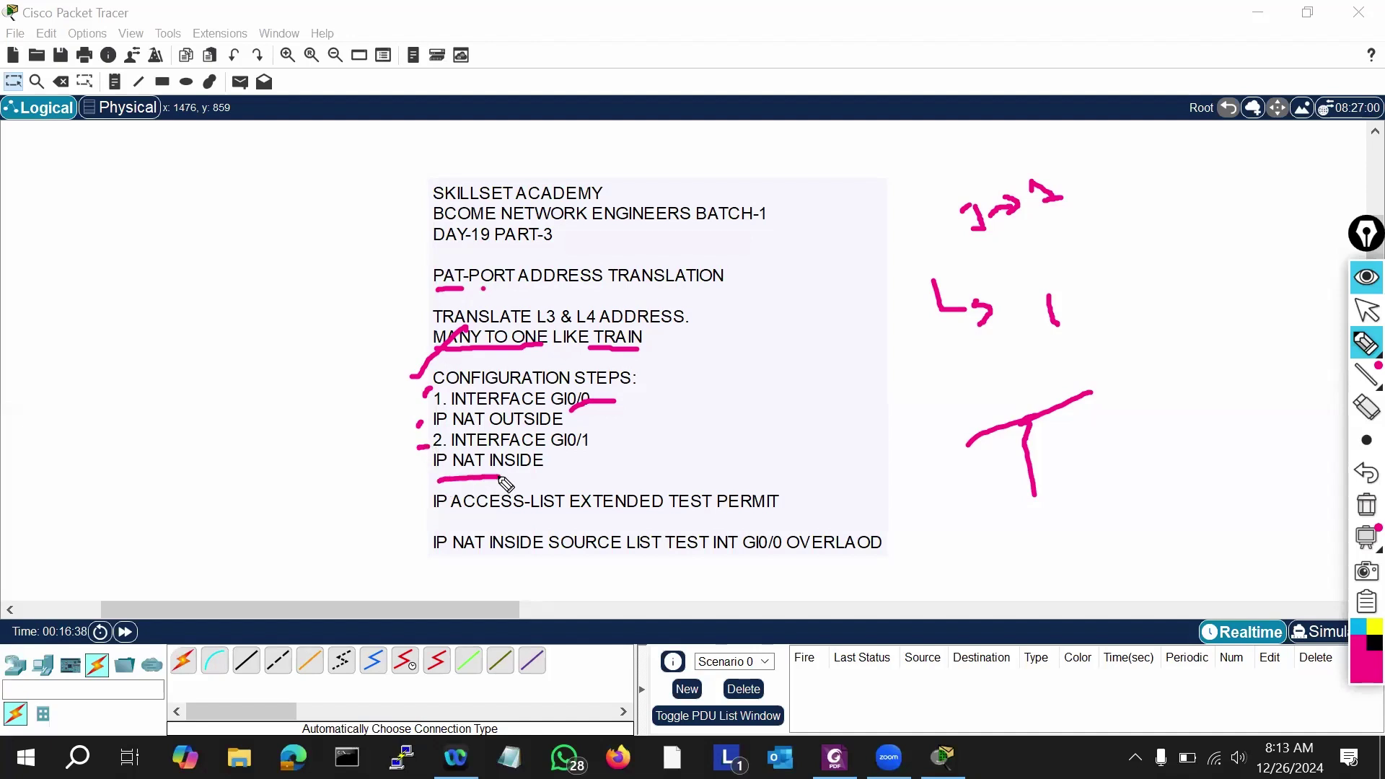
Step: Underline the access-list and IP NAT INSIDE SOURCE LIST commands and handwrite PAT below the word OVERLAOD
drag(437, 518, 763, 512)
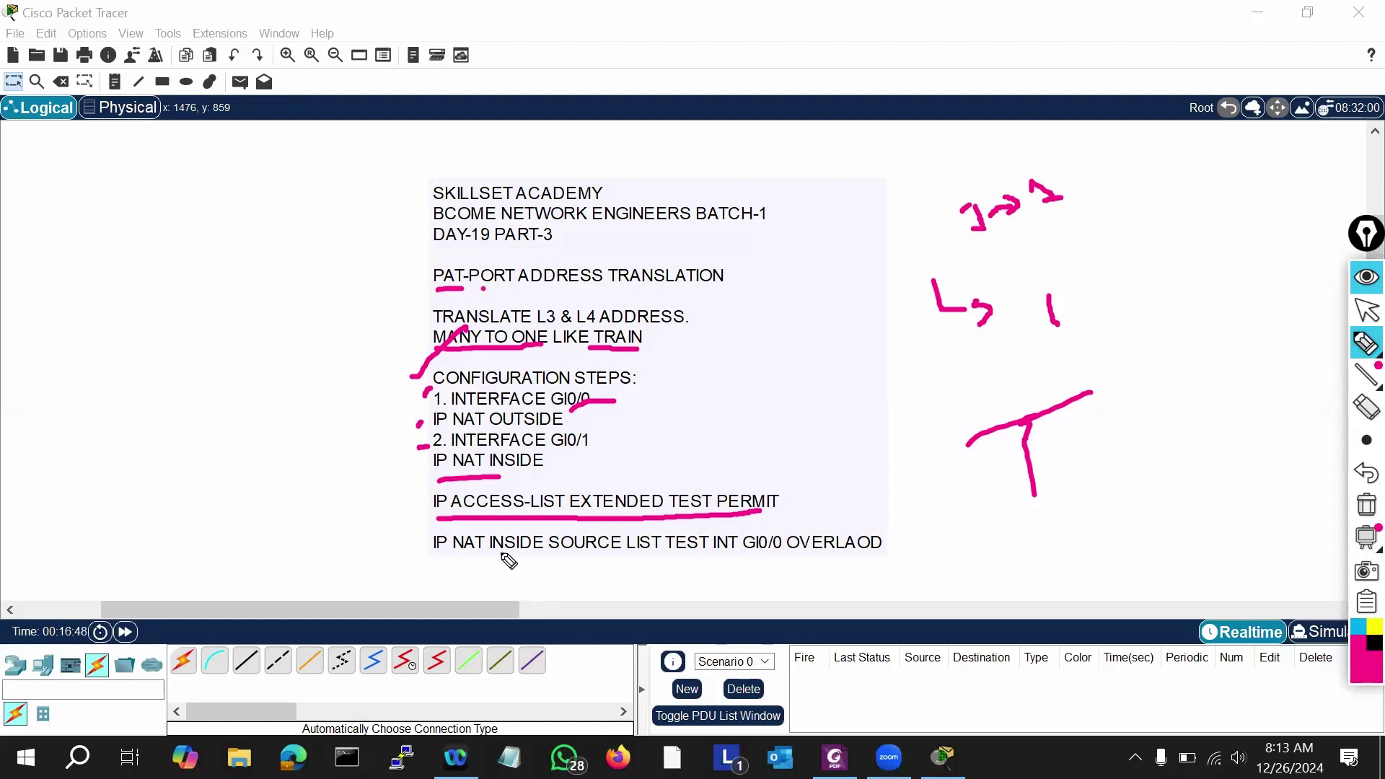
drag(438, 563, 791, 567)
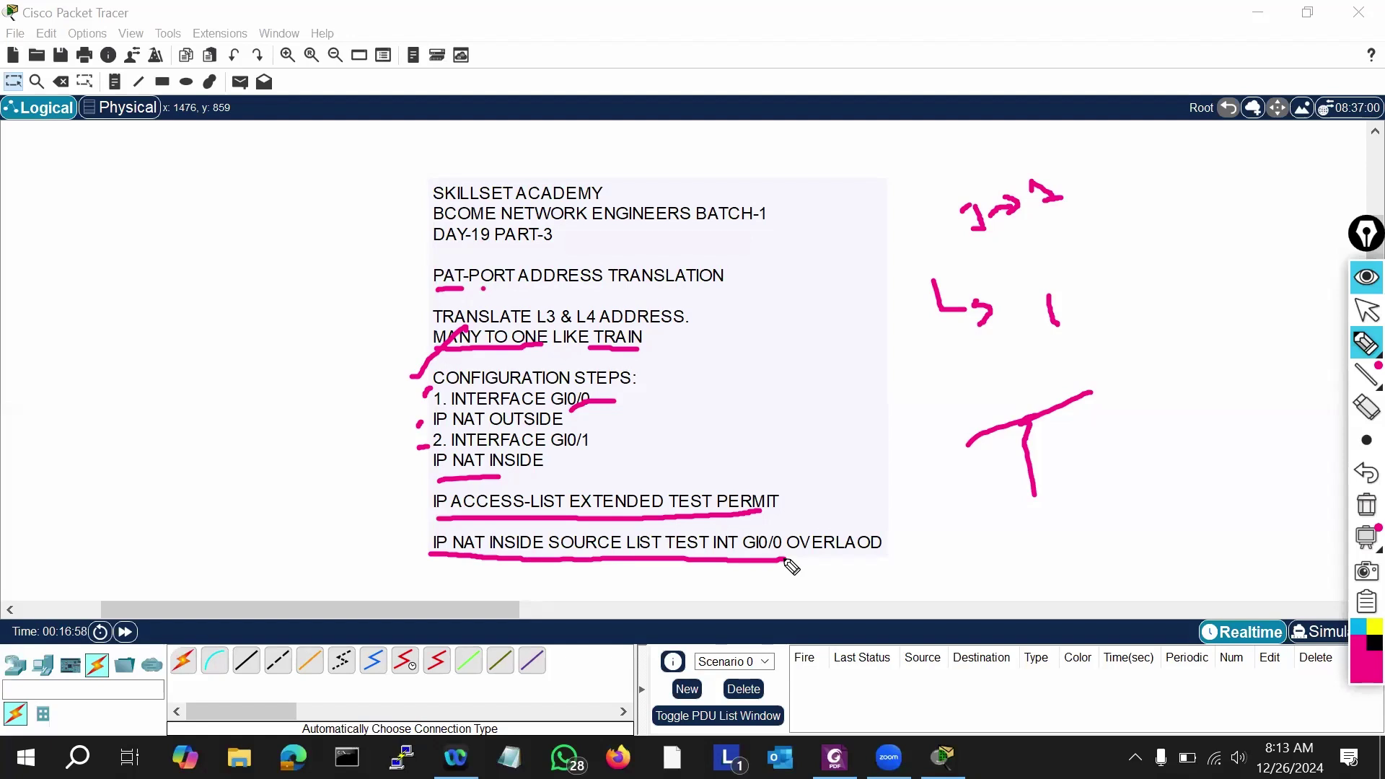
mouse_move(781, 526)
mouse_down()
mouse_move(780, 560)
mouse_move(544, 524)
mouse_up()
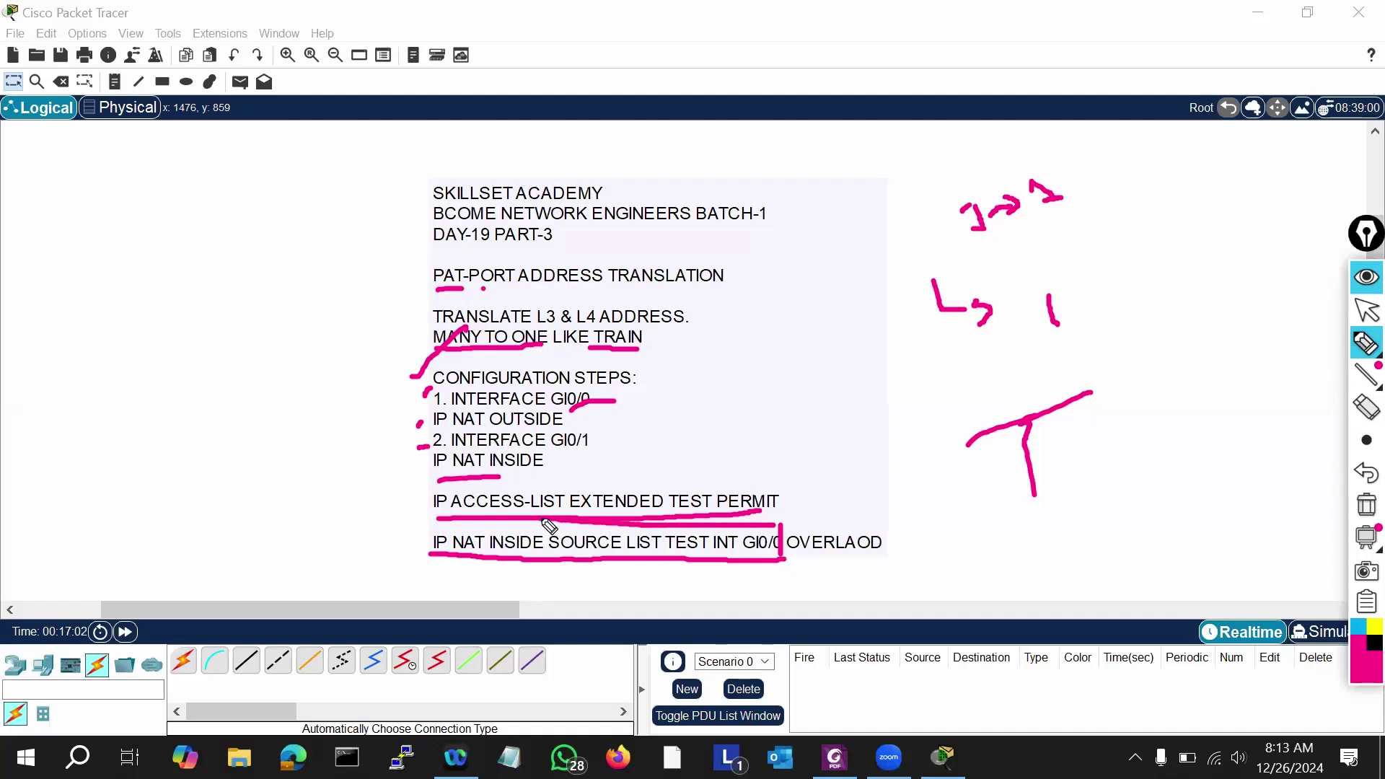
mouse_move(798, 563)
mouse_down()
mouse_move(883, 561)
mouse_move(887, 604)
mouse_move(894, 576)
mouse_move(895, 599)
mouse_move(895, 582)
mouse_move(915, 586)
mouse_move(930, 554)
mouse_move(930, 579)
mouse_up()
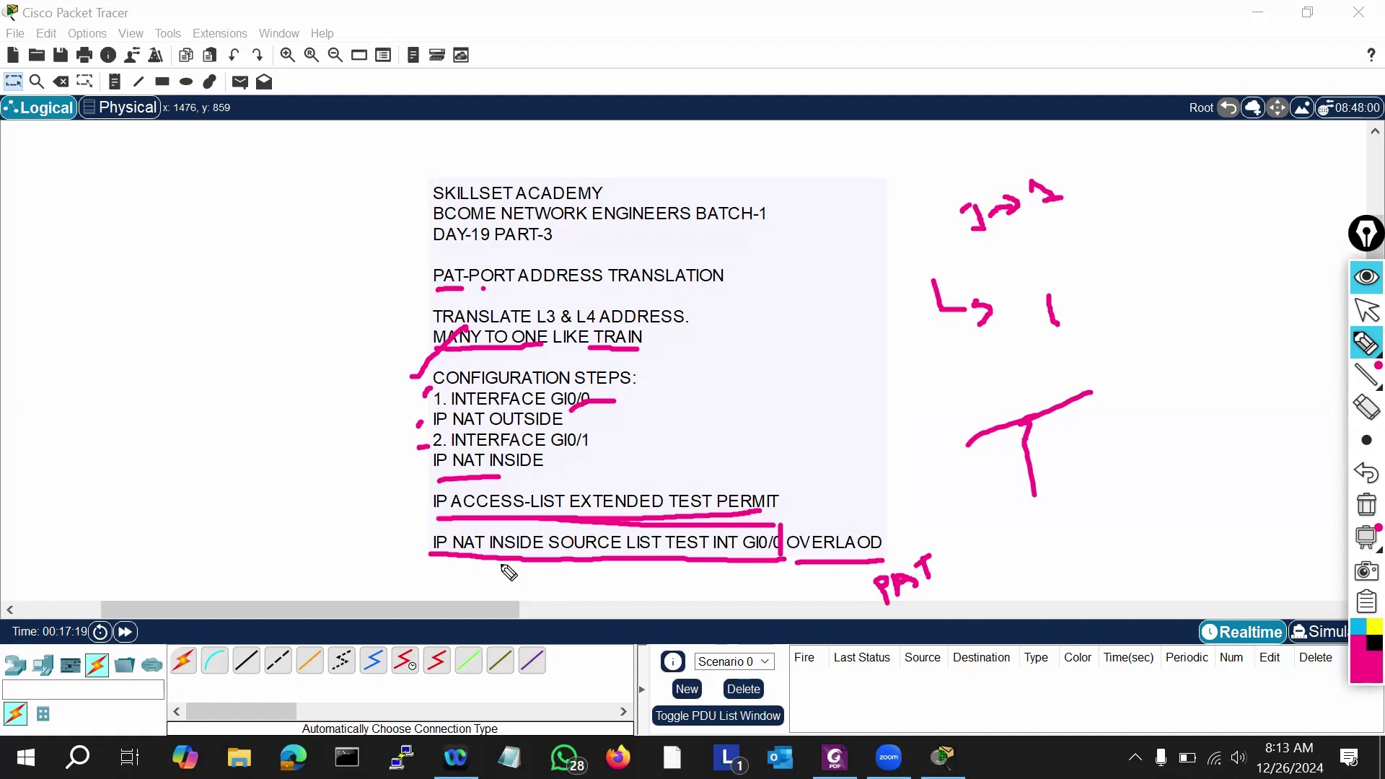
drag(503, 566, 875, 560)
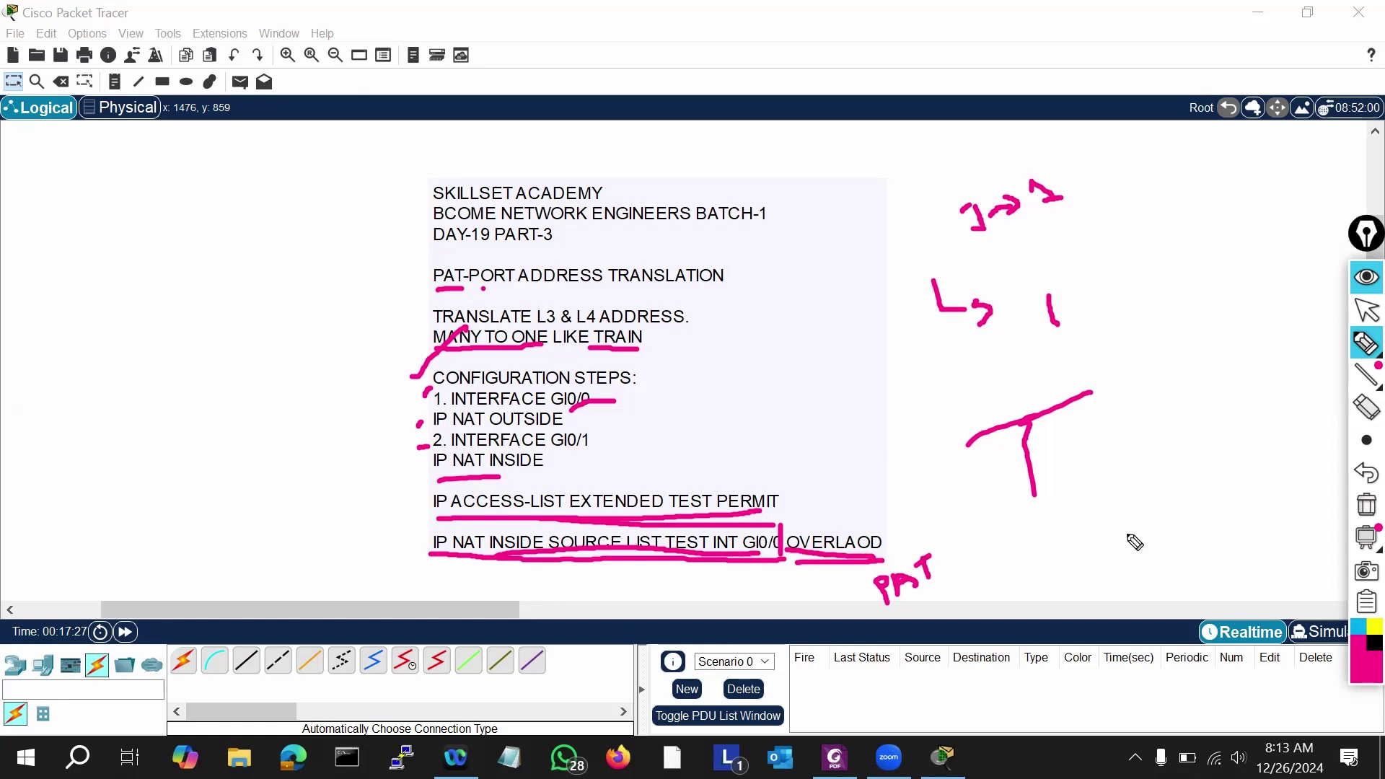
Step: Clear all pen annotations, return to the cursor and bring the whole PAT topology from the PCs to the Google server into view
click(1367, 505)
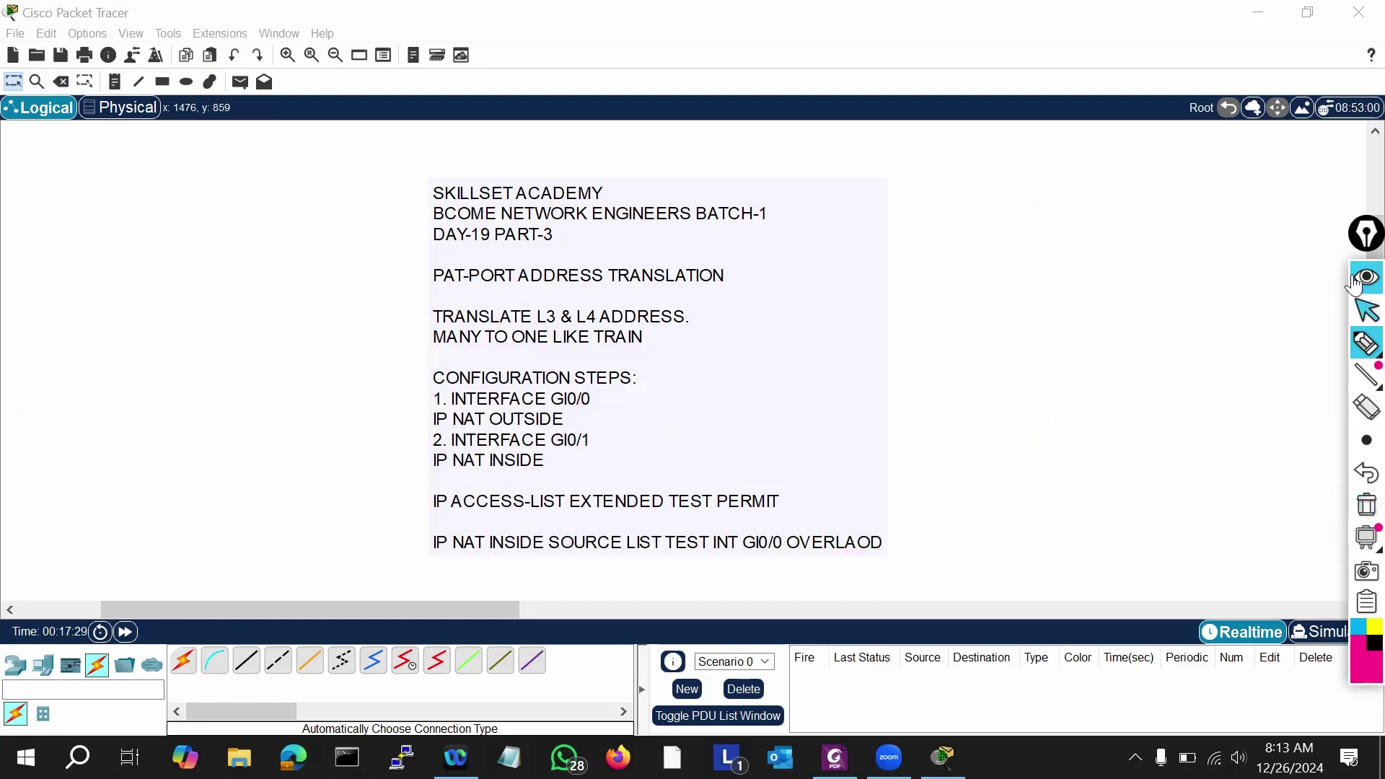
click(1366, 310)
scroll(897, 253, up, 8)
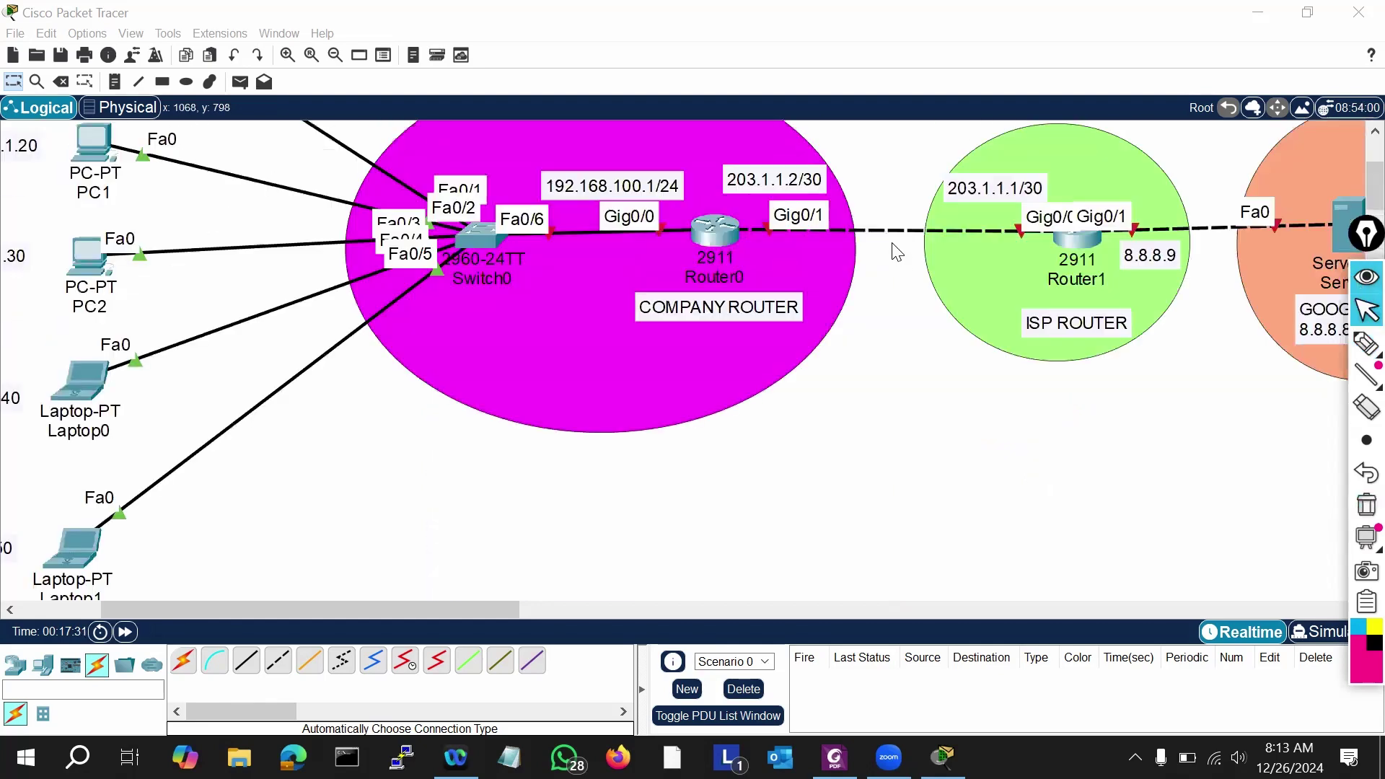
scroll(897, 253, down, 3)
scroll(898, 253, down, 1)
scroll(897, 253, up, 3)
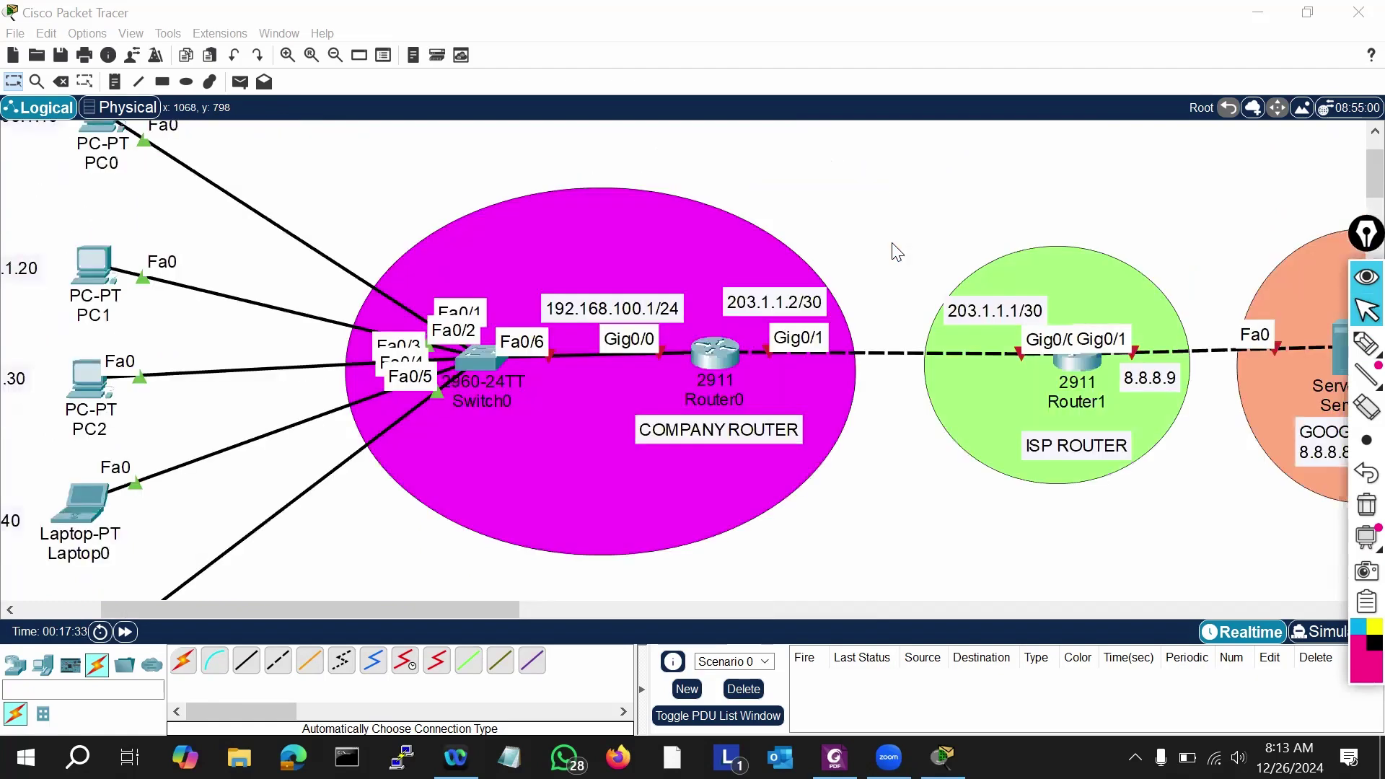
scroll(897, 253, down, 2)
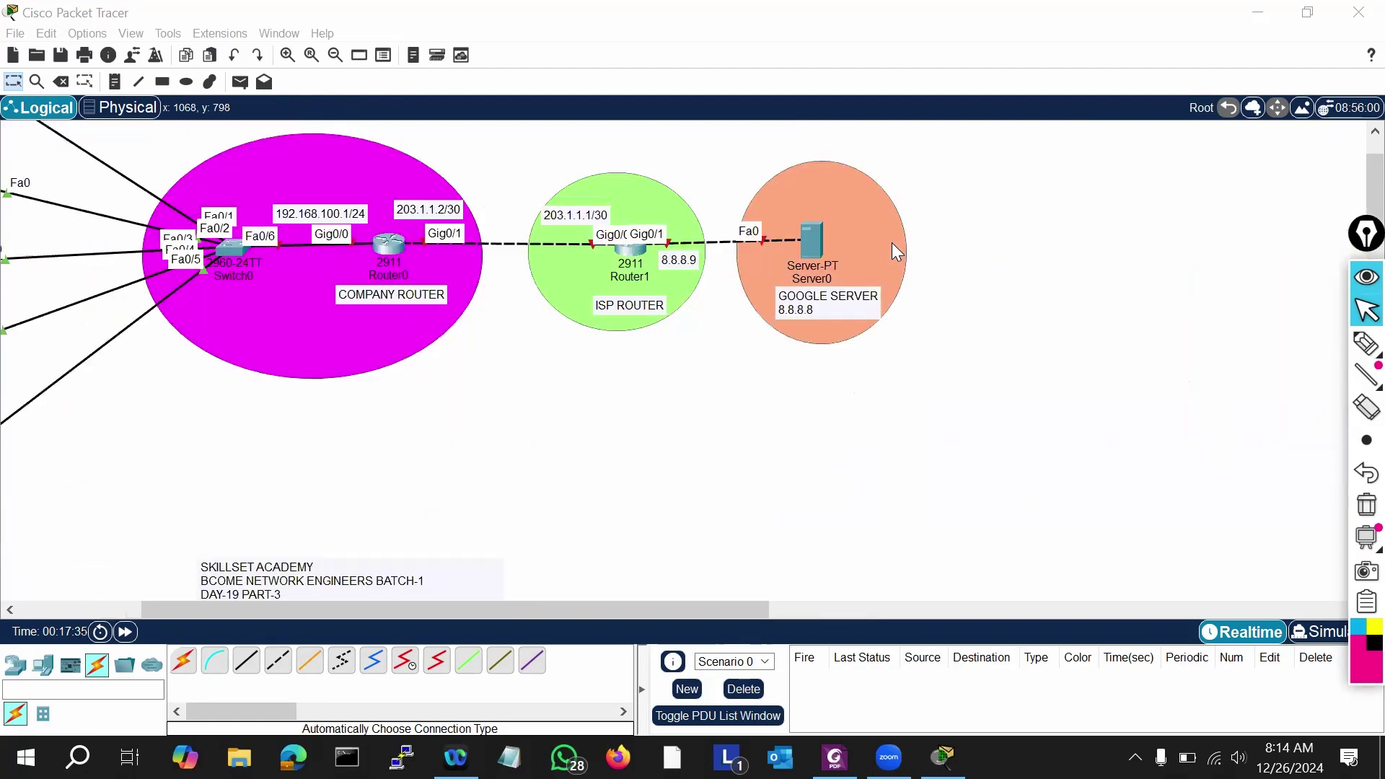
scroll(655, 360, left, 3)
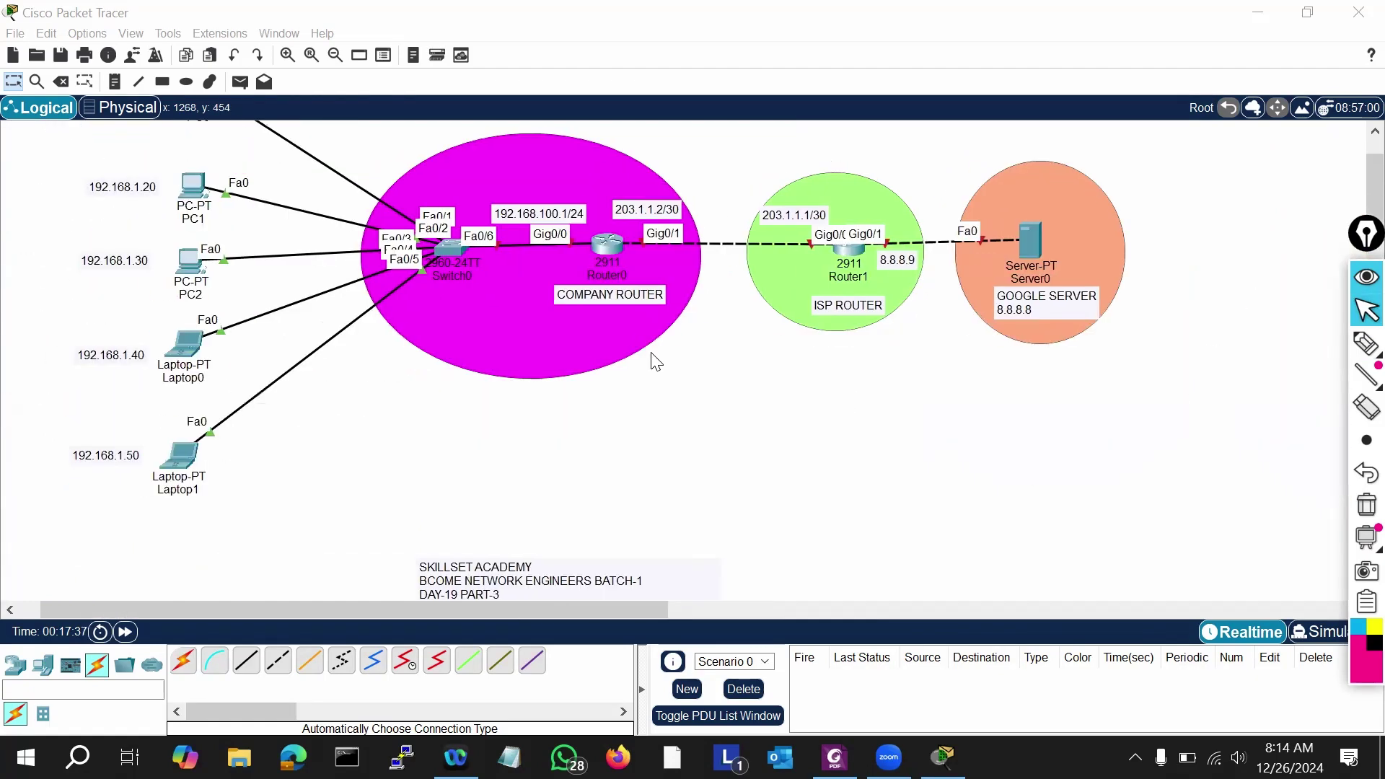
scroll(655, 361, up, 2)
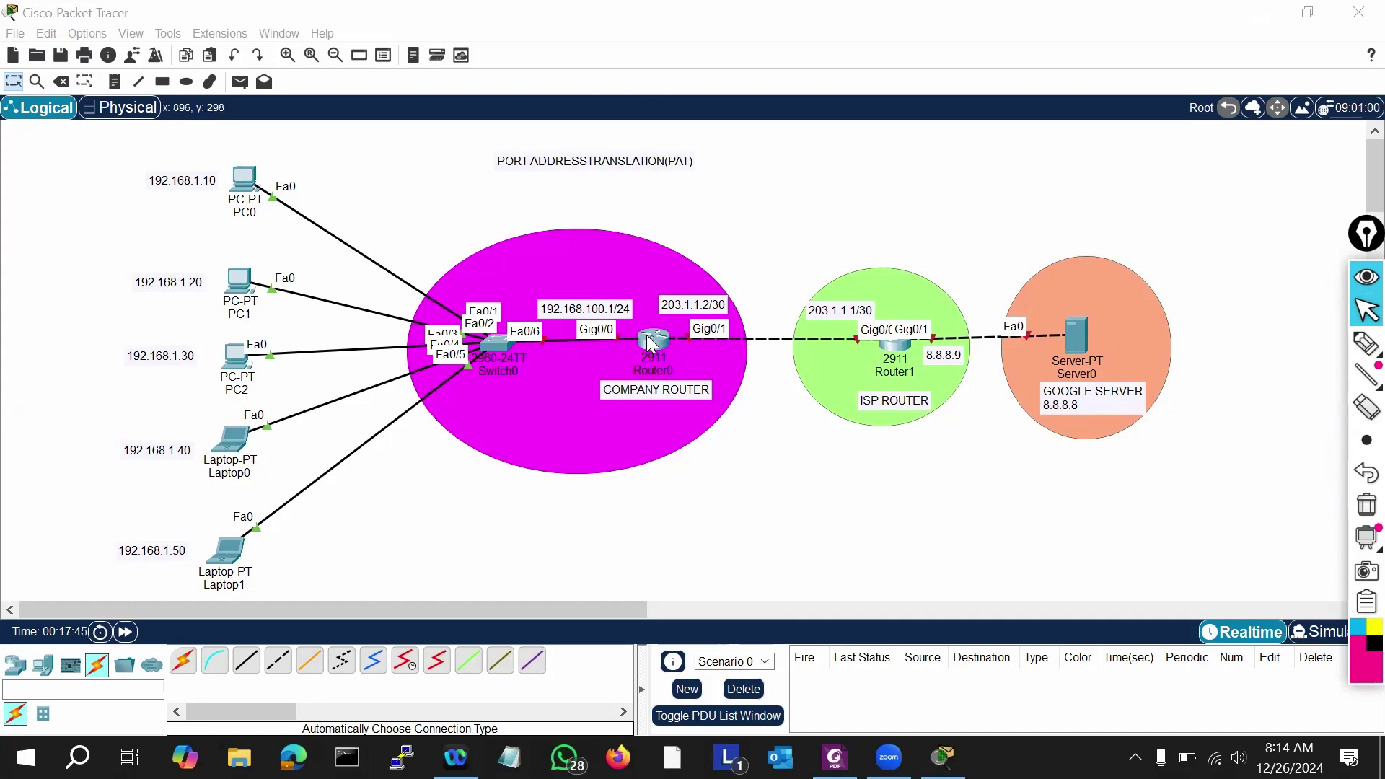
Step: Open the command line of Router1, the ISP router, and answer NO to the initial configuration dialog
click(903, 350)
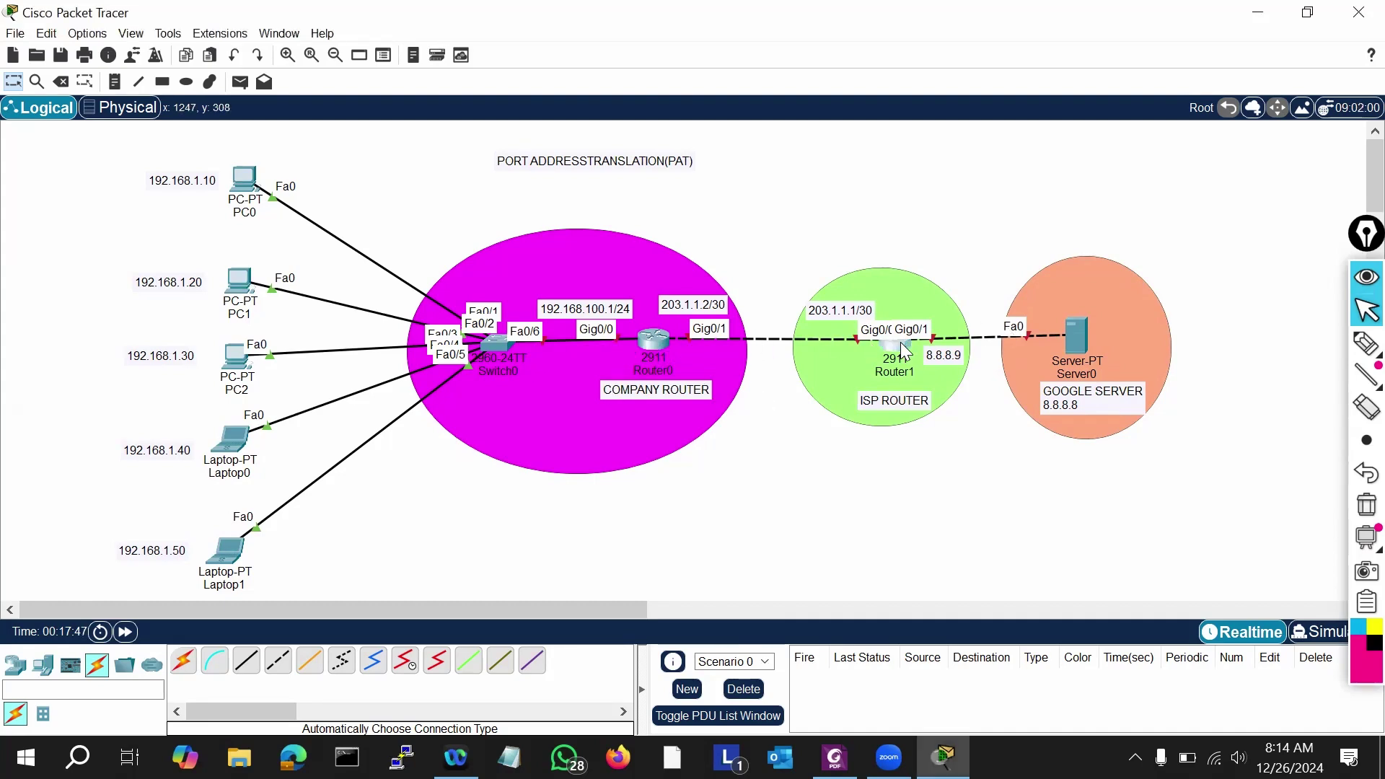
click(620, 51)
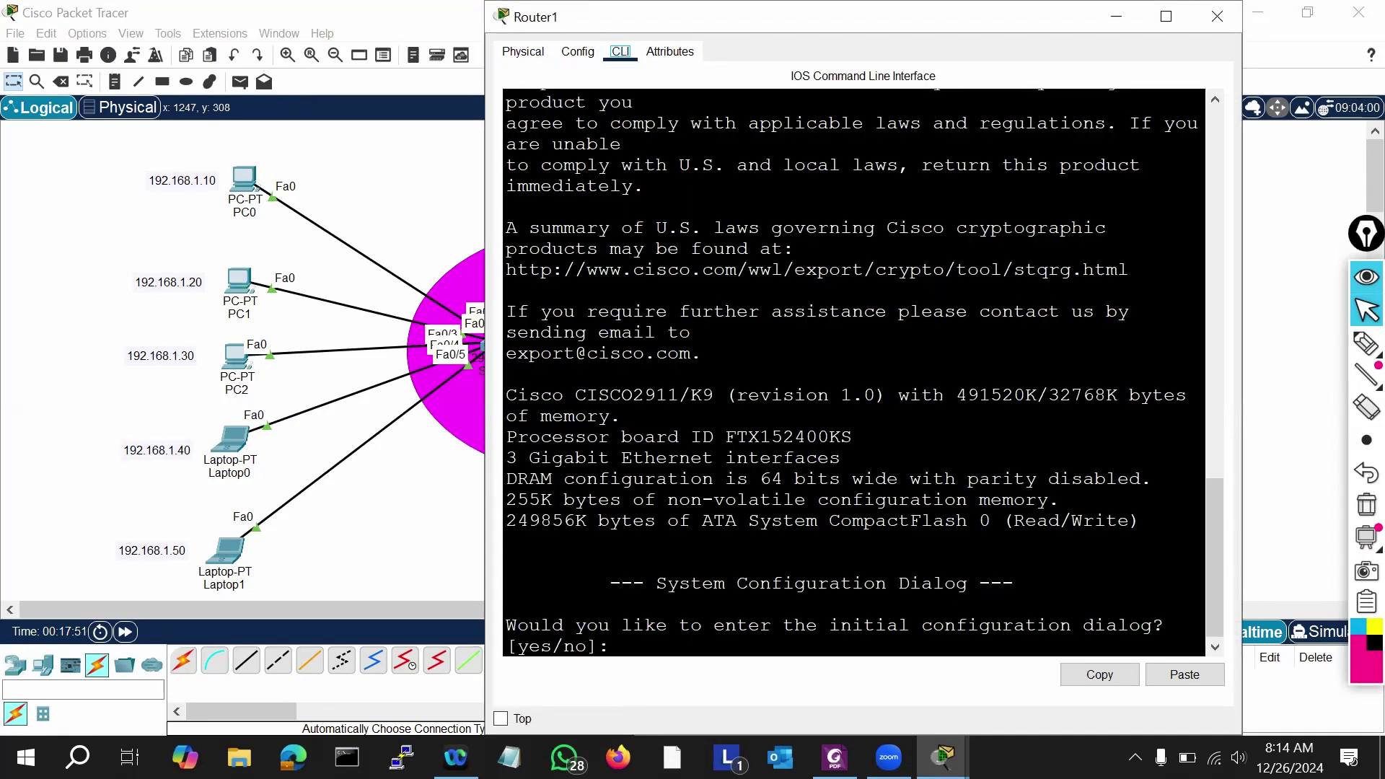
click(506, 542)
text(NO)
key(Return)
key(Return)
key(Return)
key(Return)
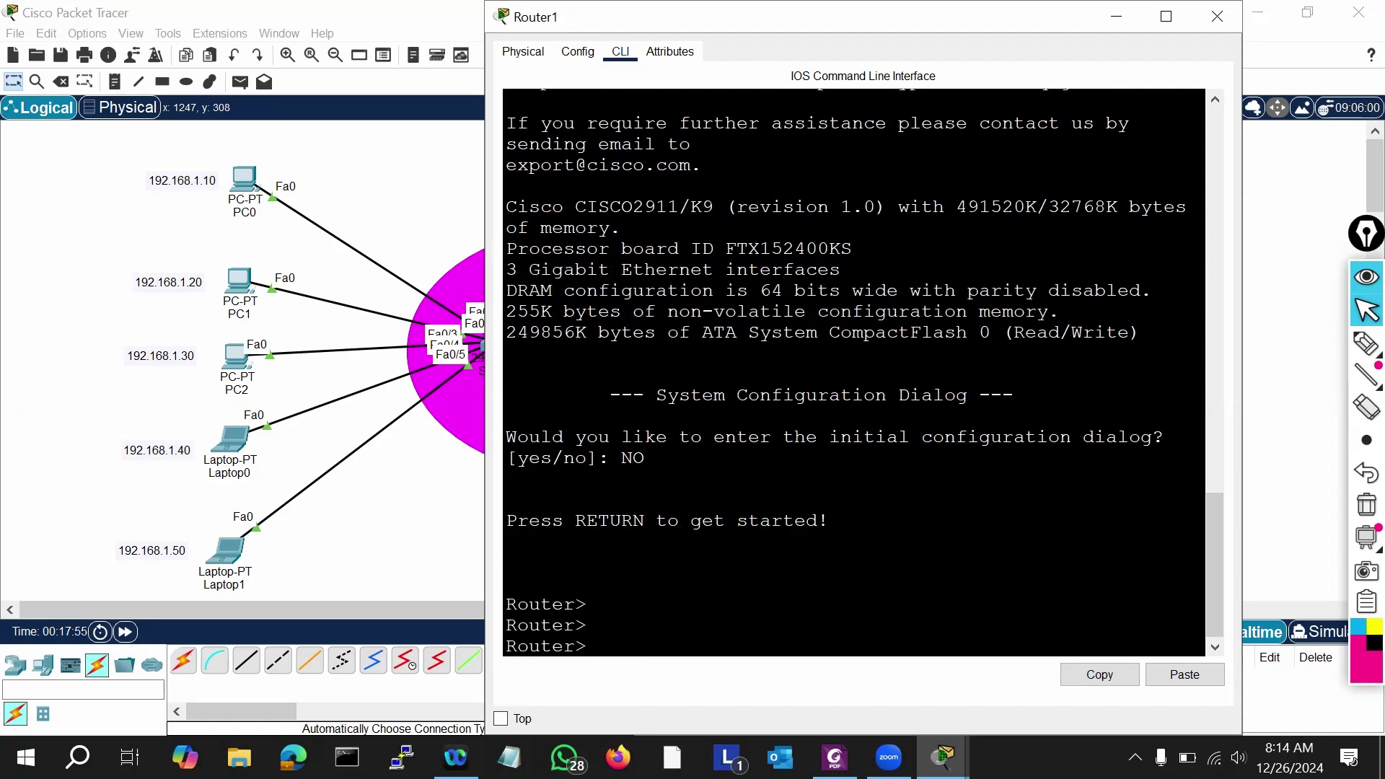
Step: Enter privileged mode with en and global configuration mode with conf t on Router1
text(en)
key(Return)
key(Return)
key(Return)
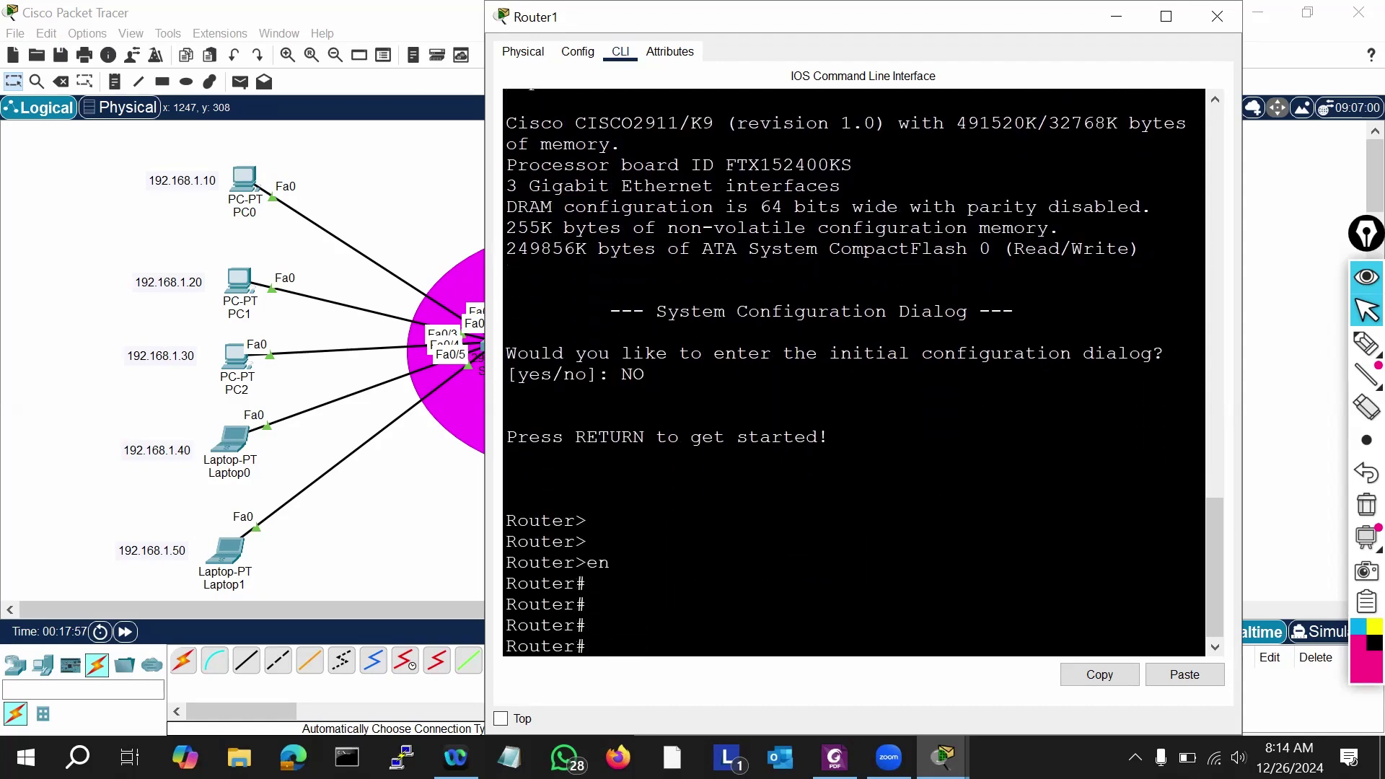
text(conf t)
key(Return)
key(Return)
key(Return)
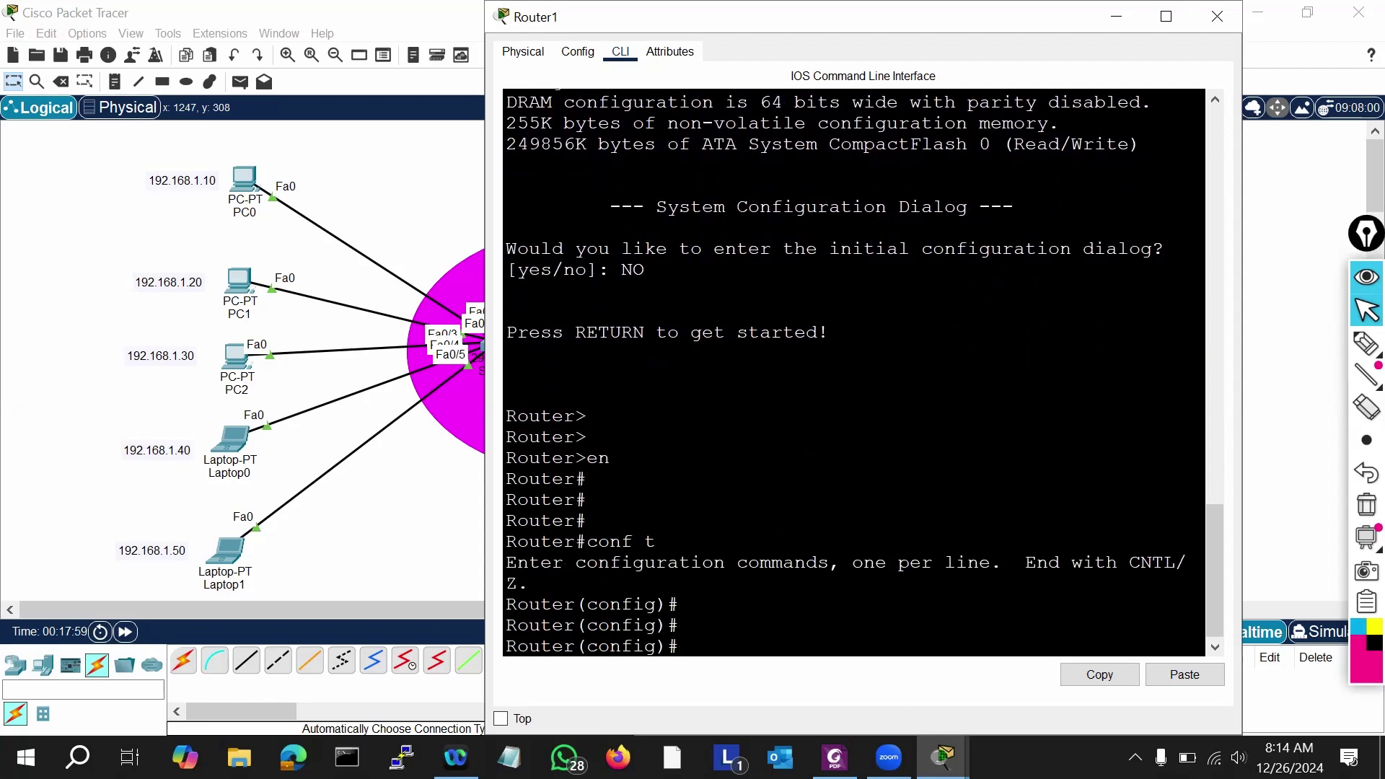
Step: Set the router's hostname to ISP
text(hostn)
key(Tab)
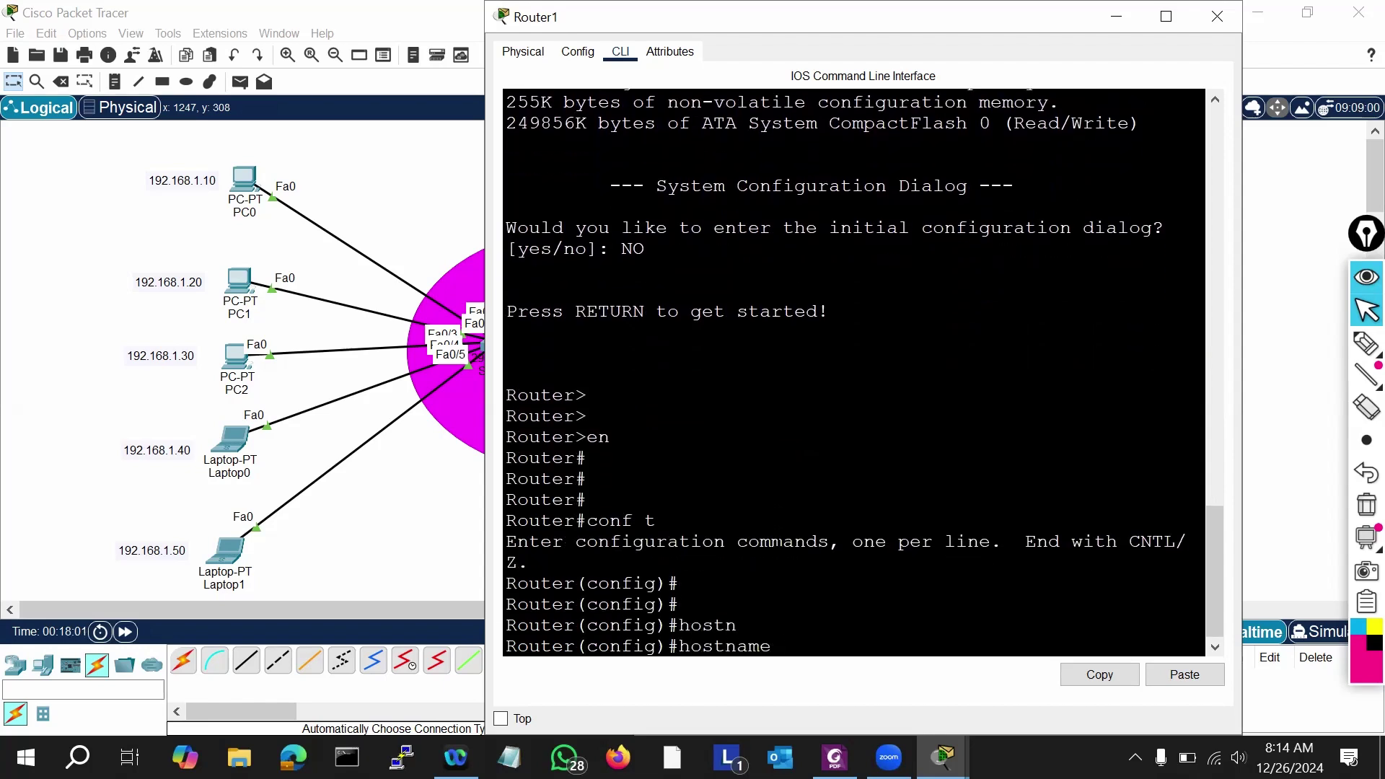
text(ISP)
key(Return)
key(Return)
key(Return)
key(Return)
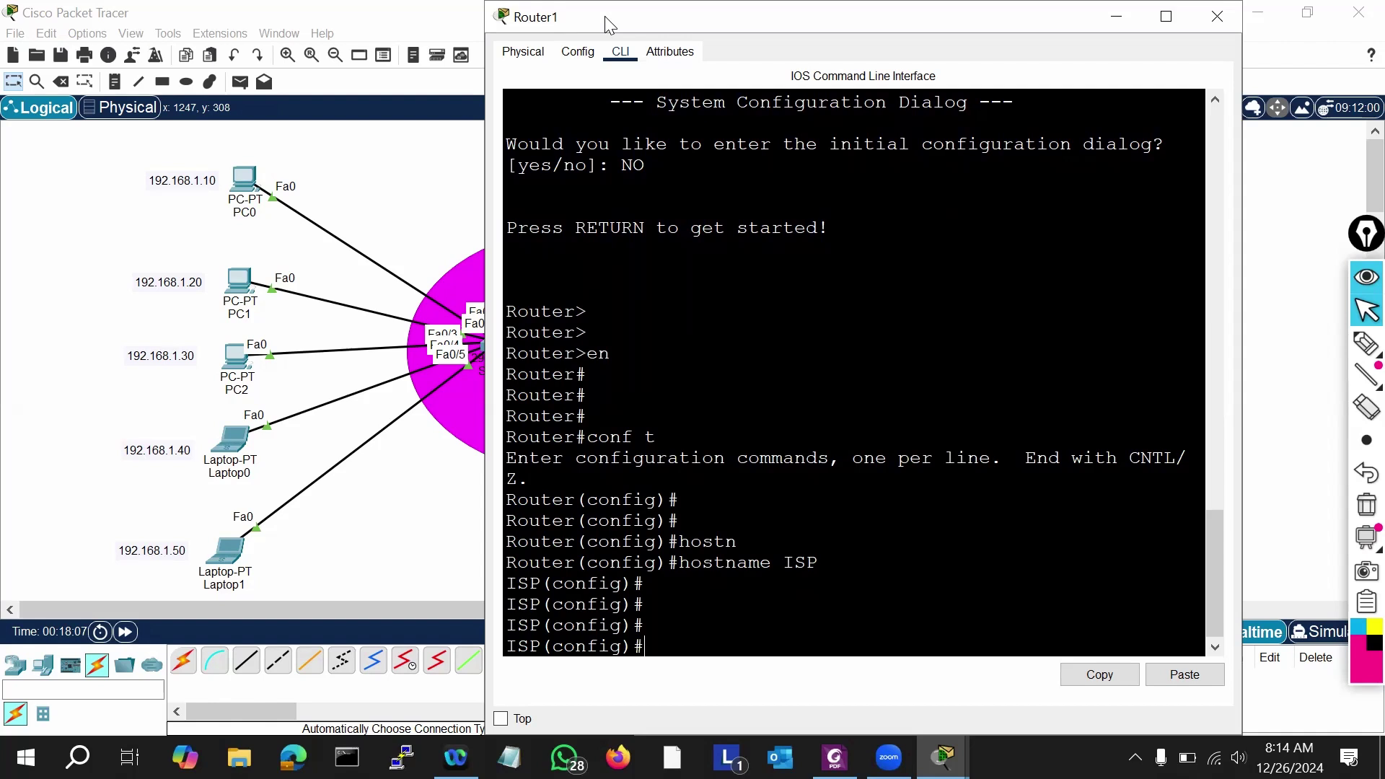
Step: Draw a freehand pen line along the link from Router1 to Server0 and reposition the Router1 window beside both devices
drag(606, 25, 370, 442)
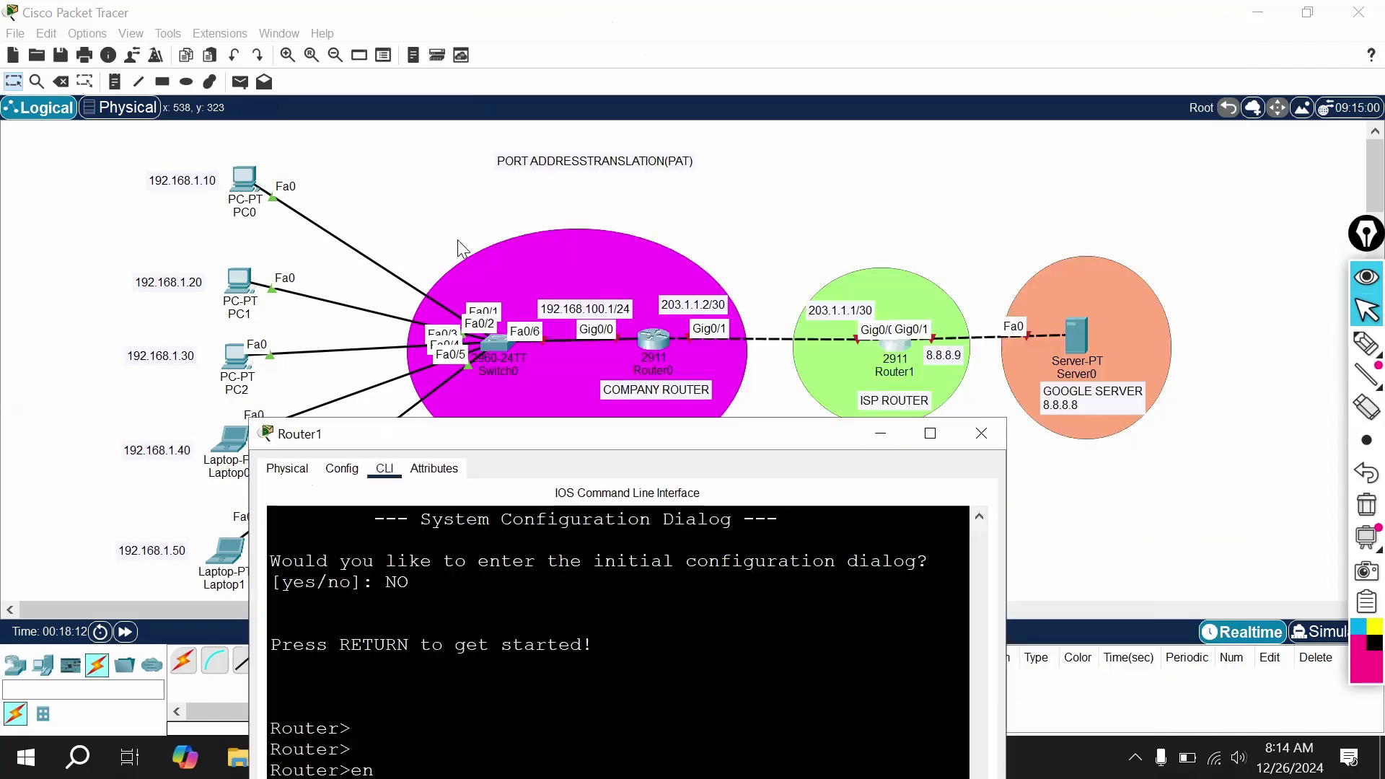
mouse_move(1365, 344)
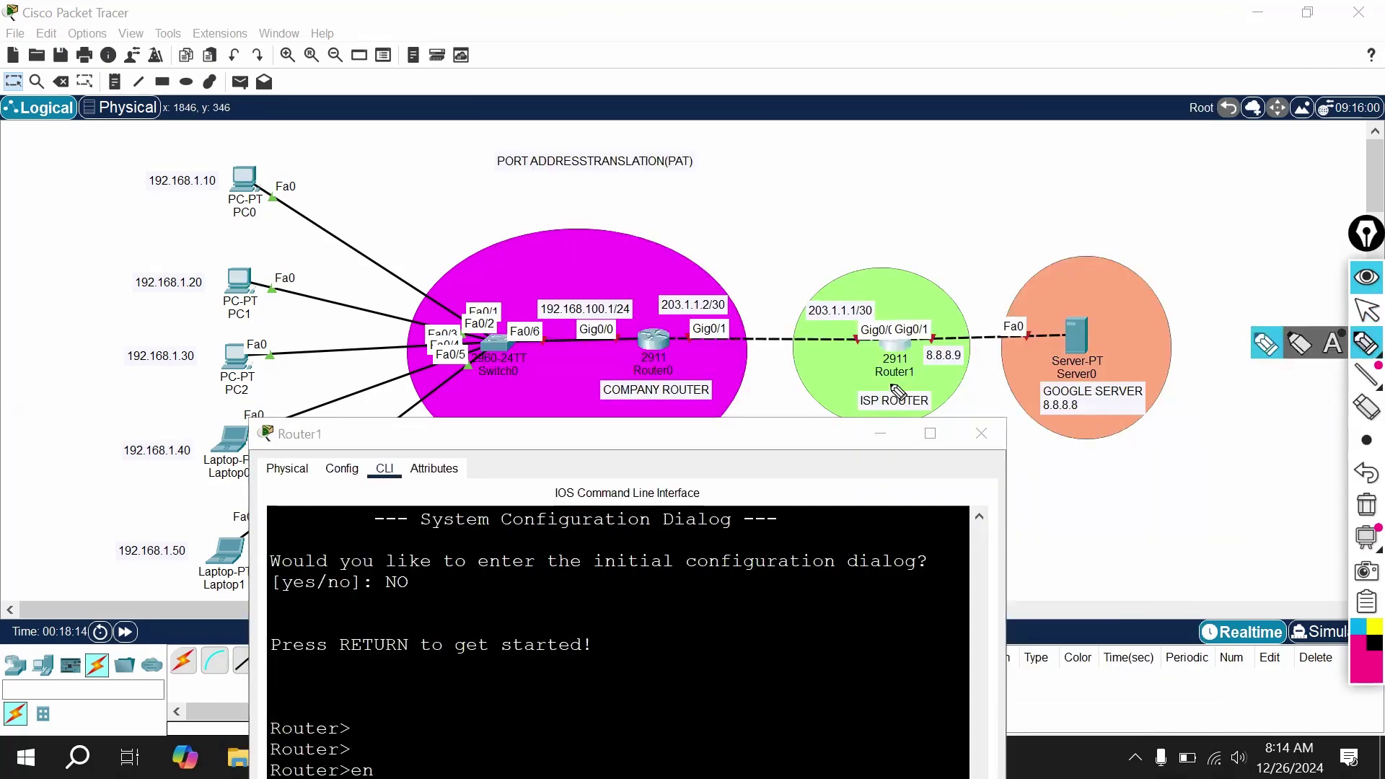
drag(903, 336, 1065, 329)
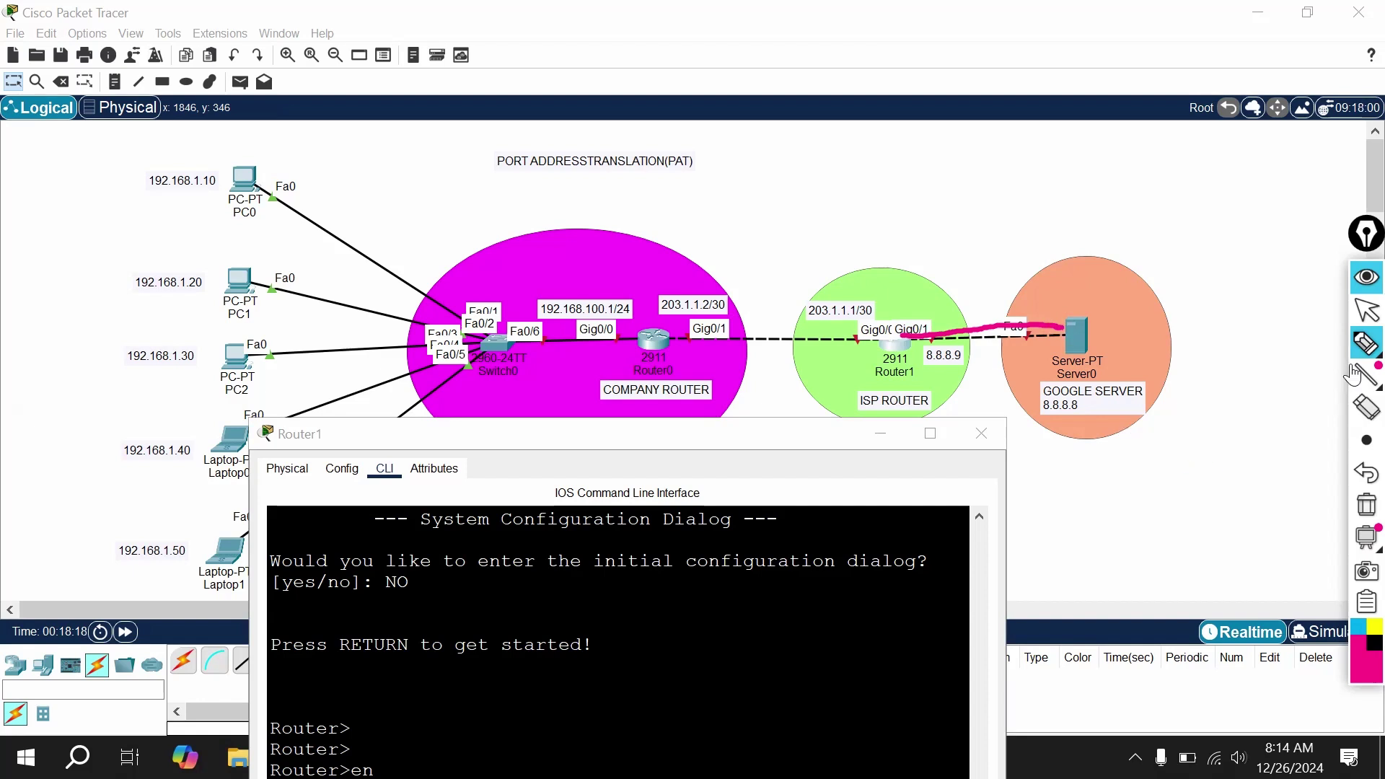
click(1365, 310)
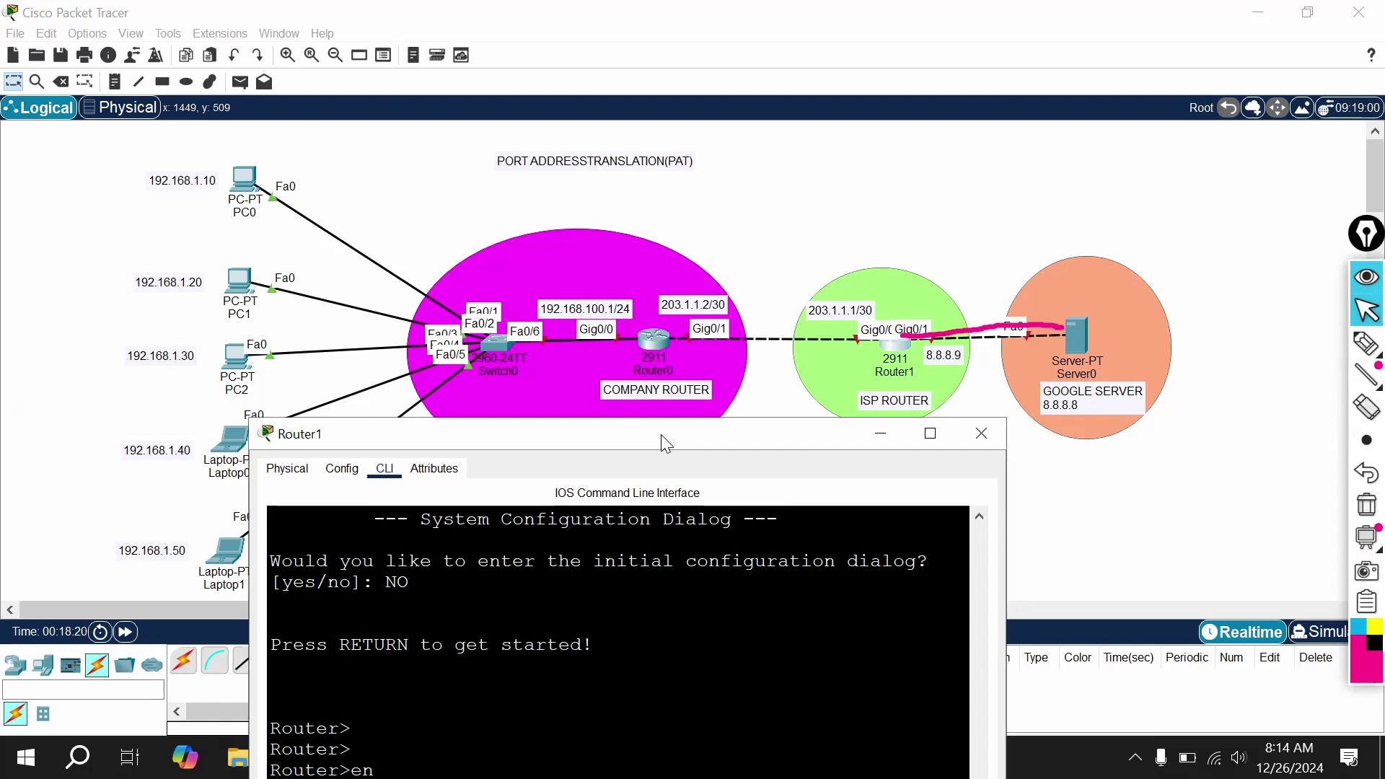
drag(665, 443, 407, 156)
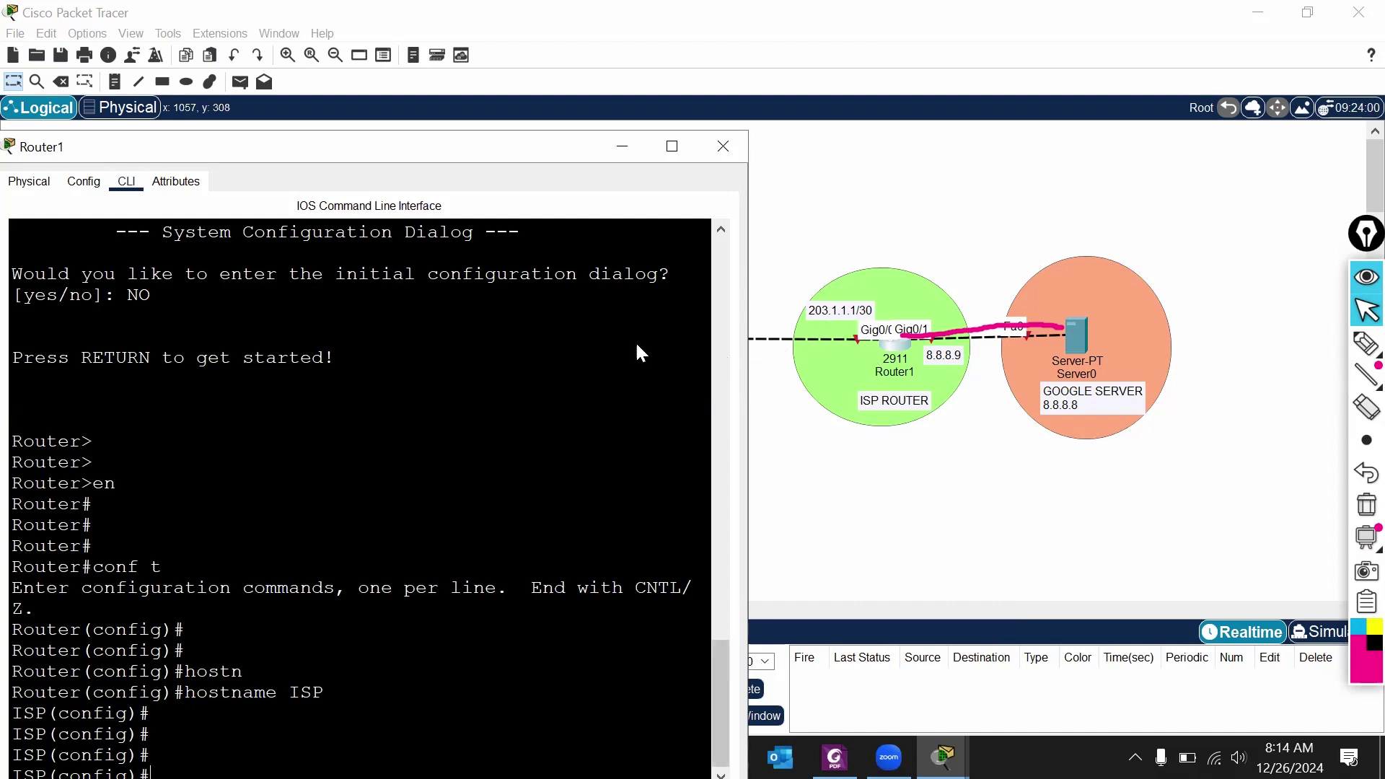
drag(535, 132, 591, 108)
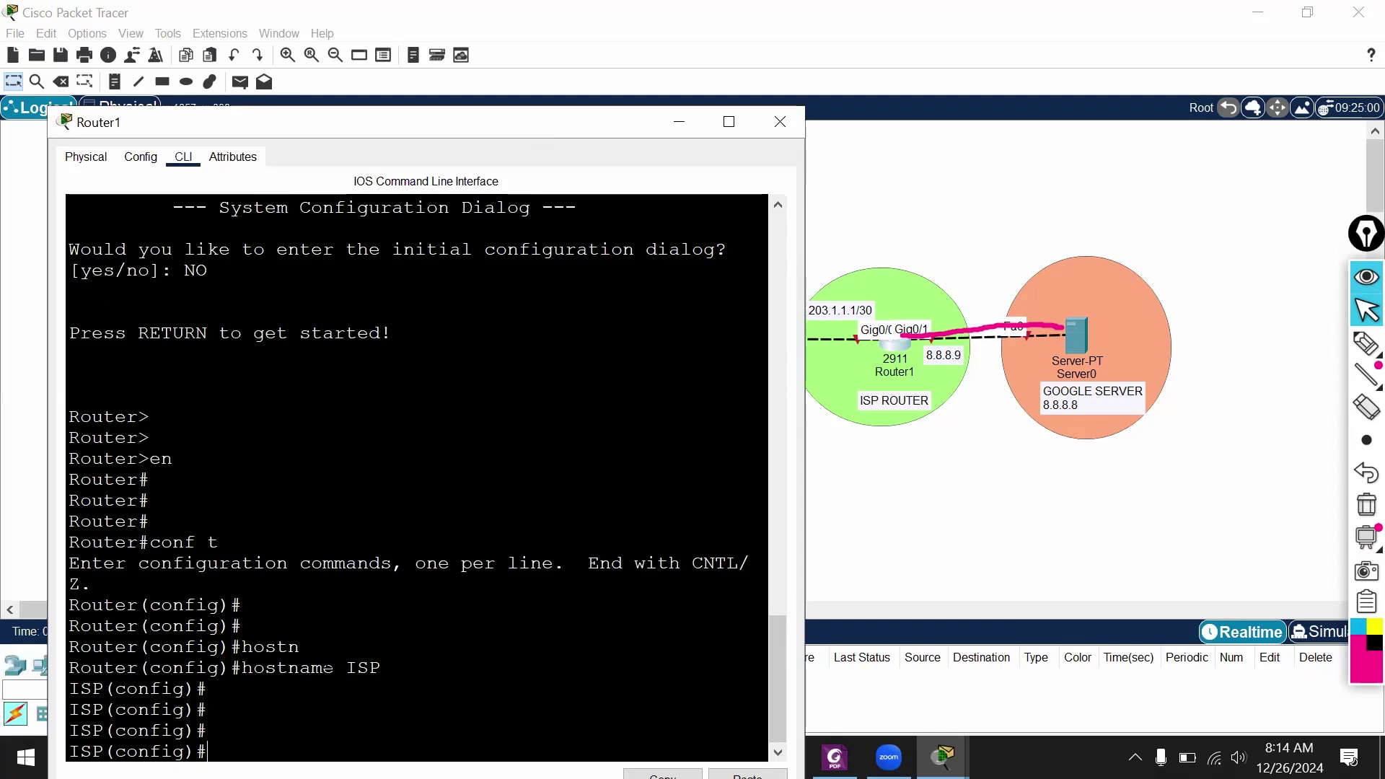
Step: Assign IP address 203.1.1.1 with mask 255.255.255.252 to interface gi0/0 of the ISP router
key(Return)
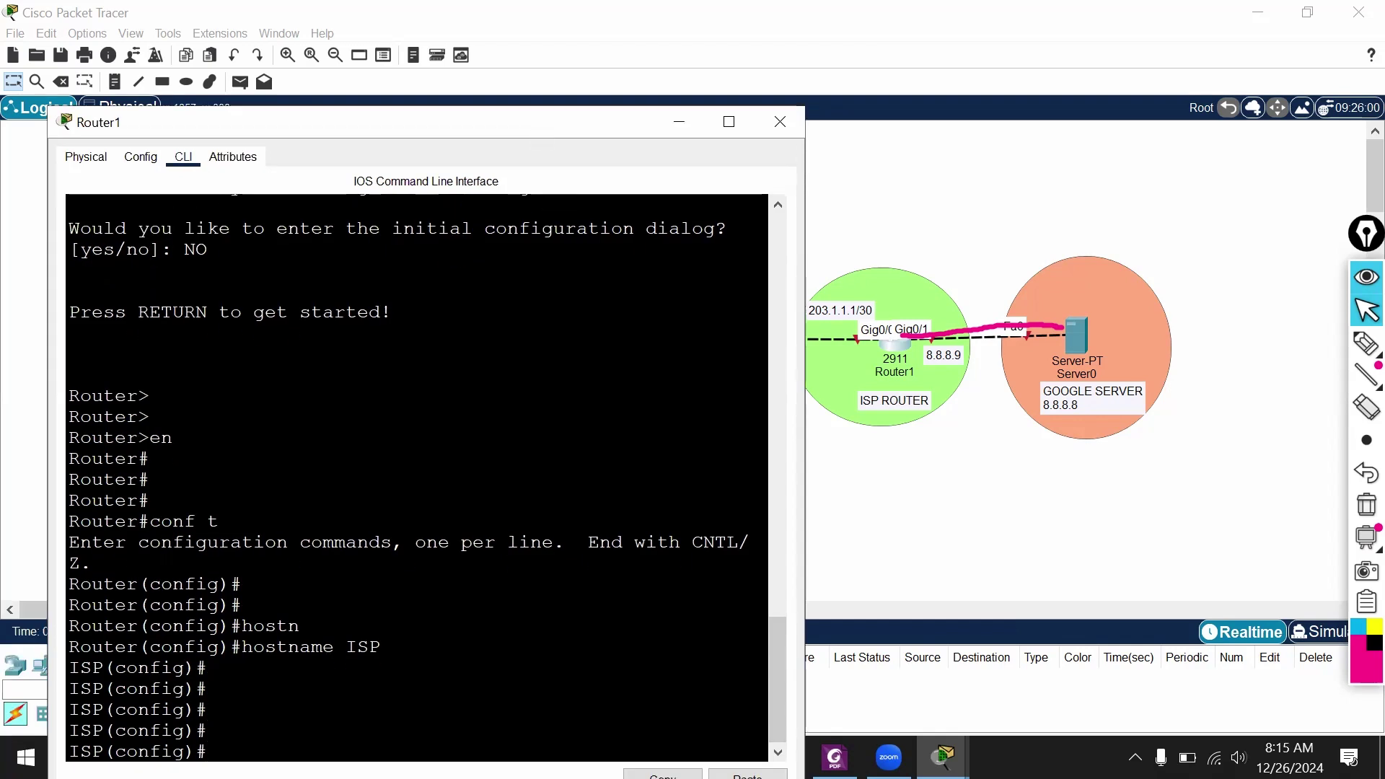
text(int gi0/0)
key(Return)
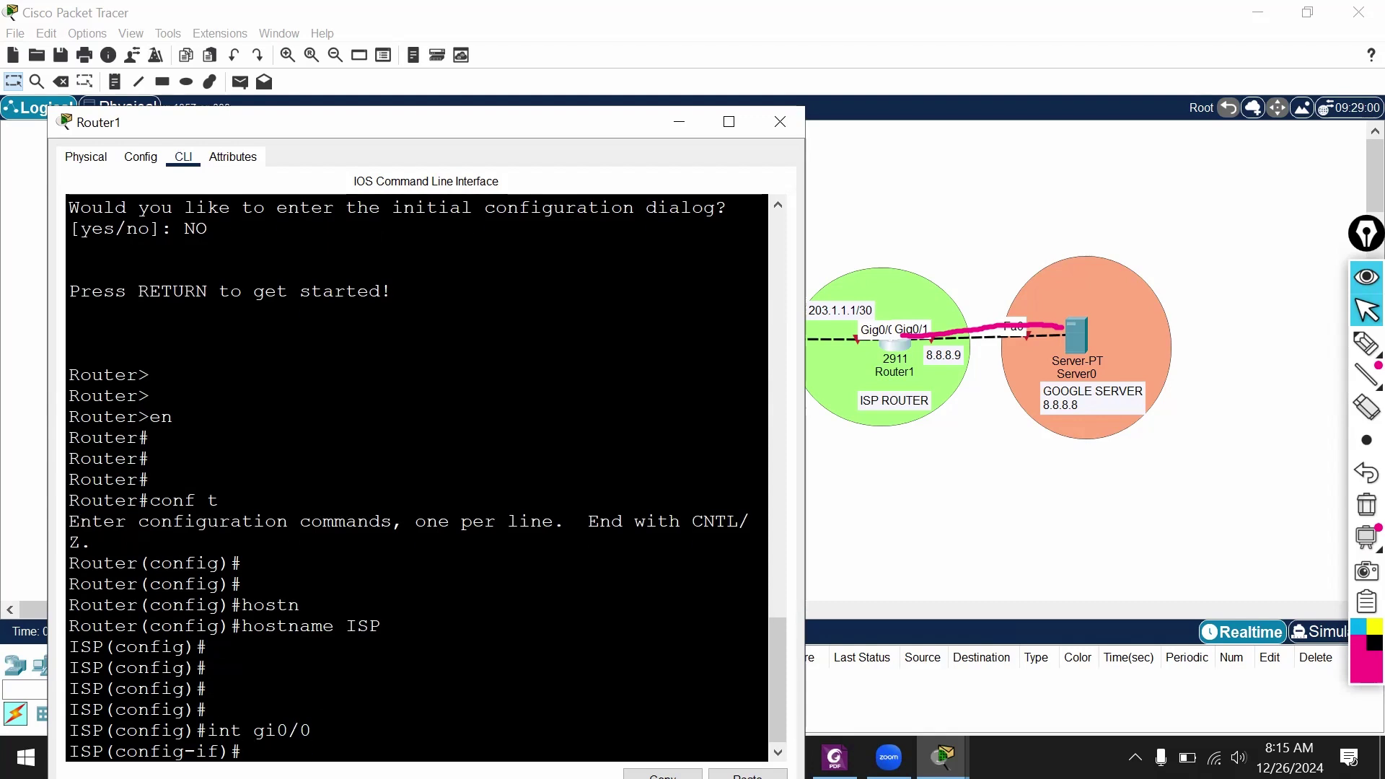
drag(394, 120, 404, 35)
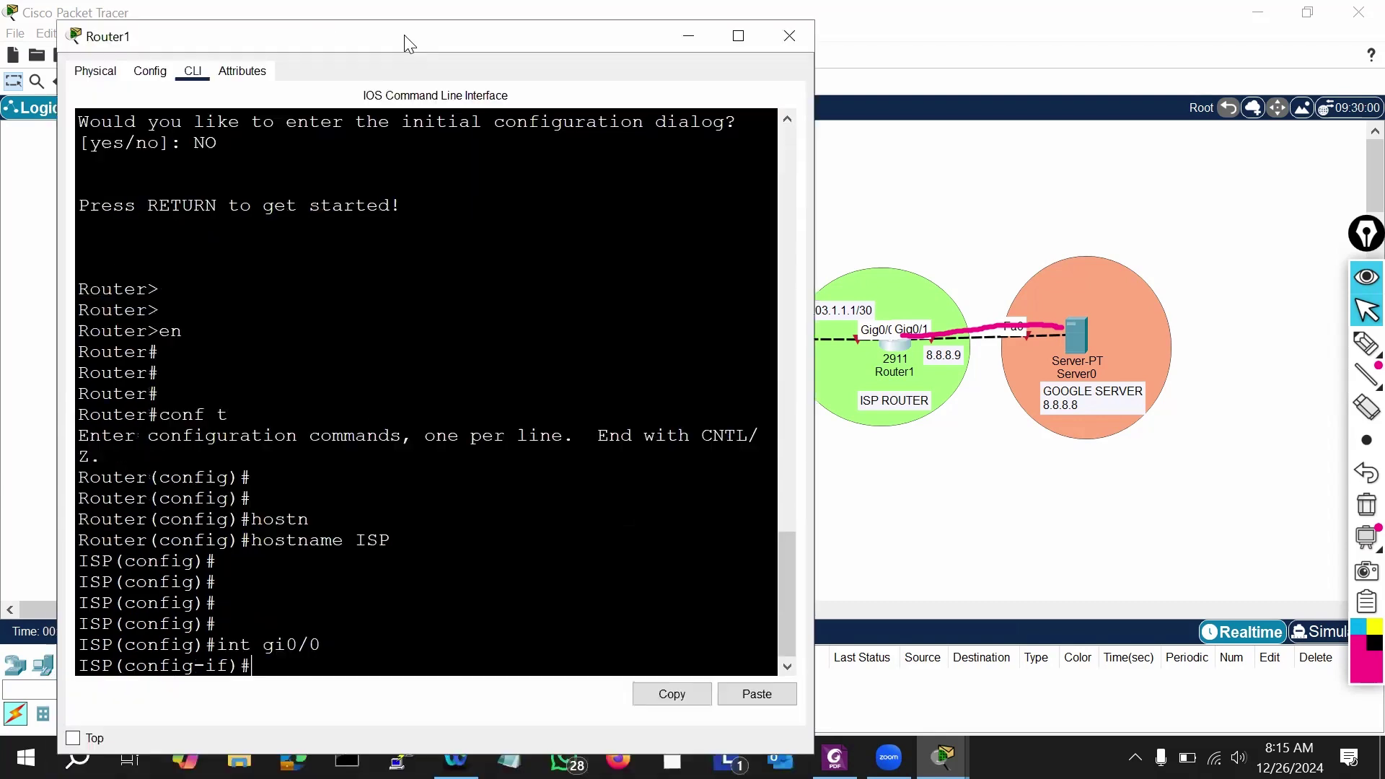
text(ip add)
key(Tab)
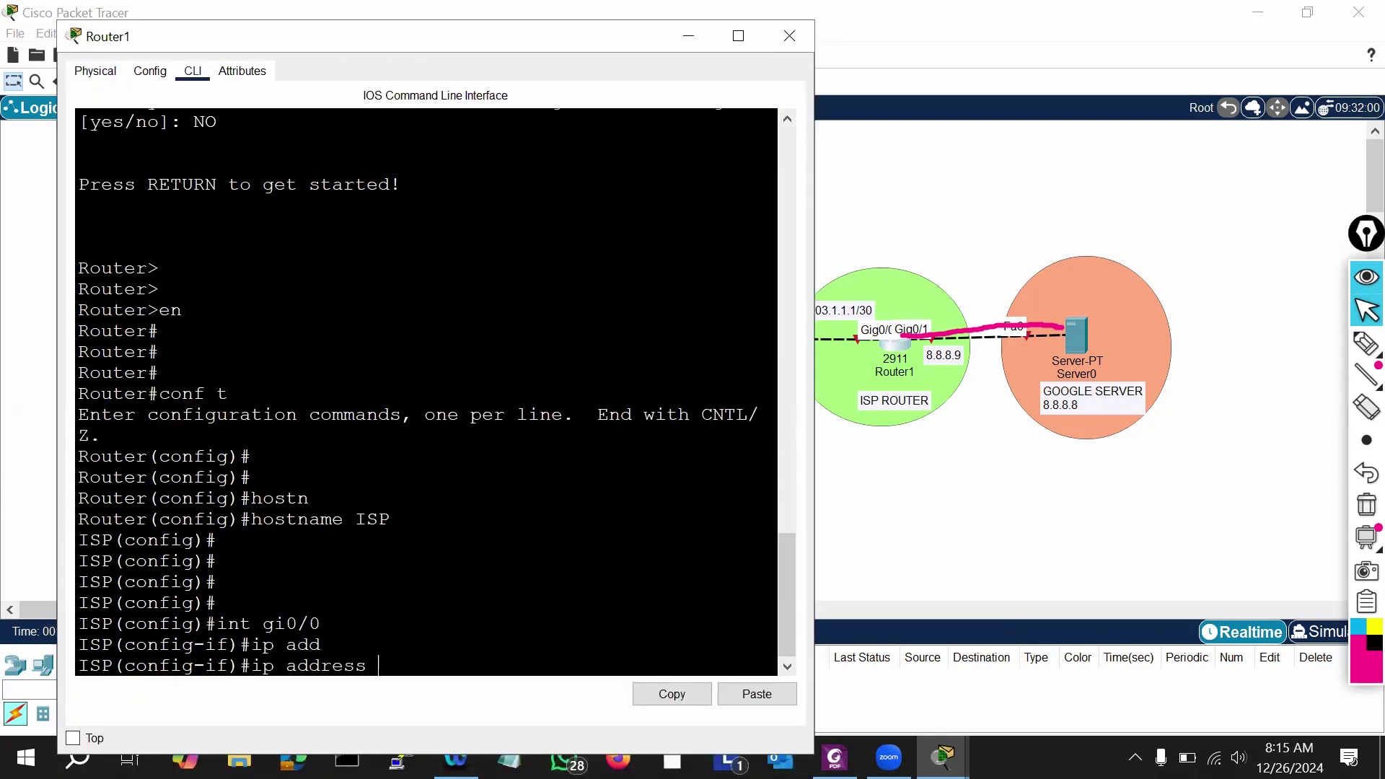
text(203.1.1.1 255.255)
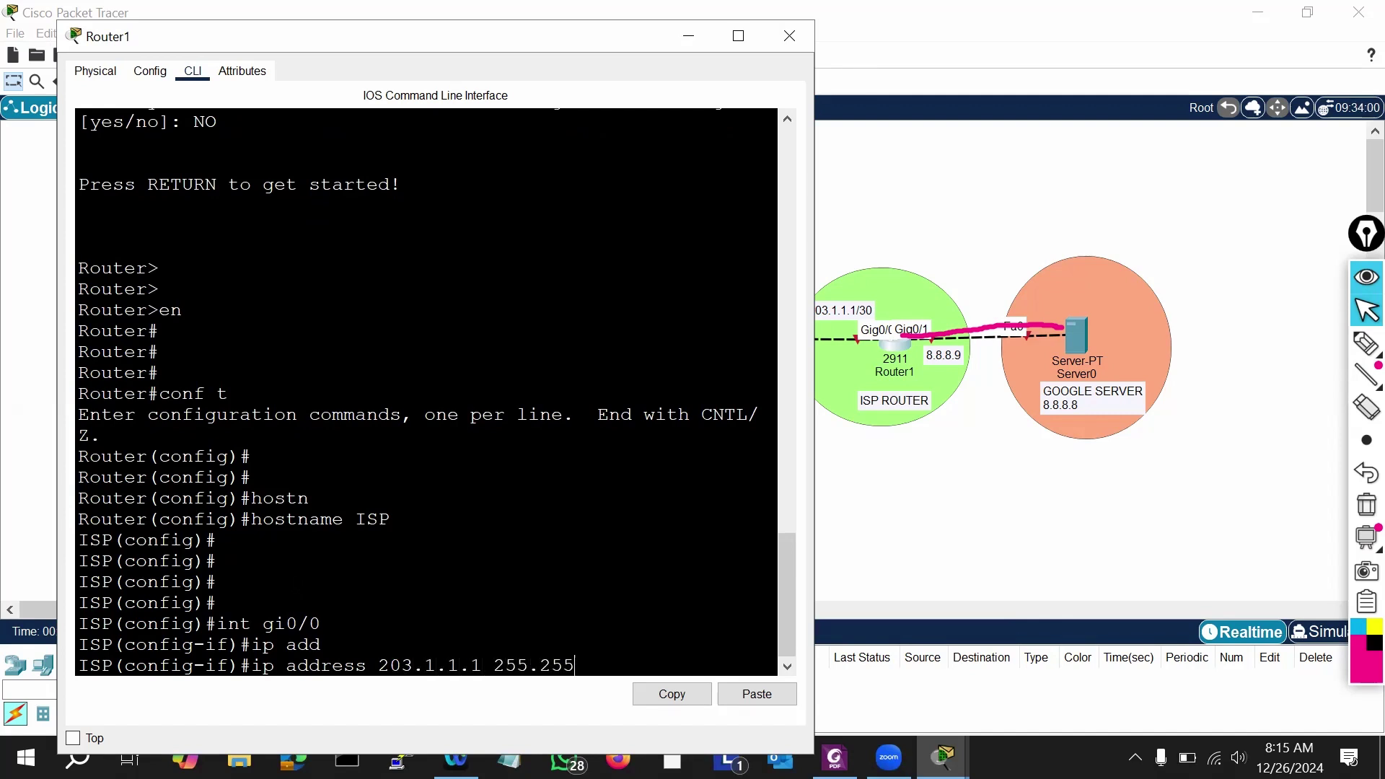
text(.255.2523)
key(BackSpace)
key(Return)
key(Return)
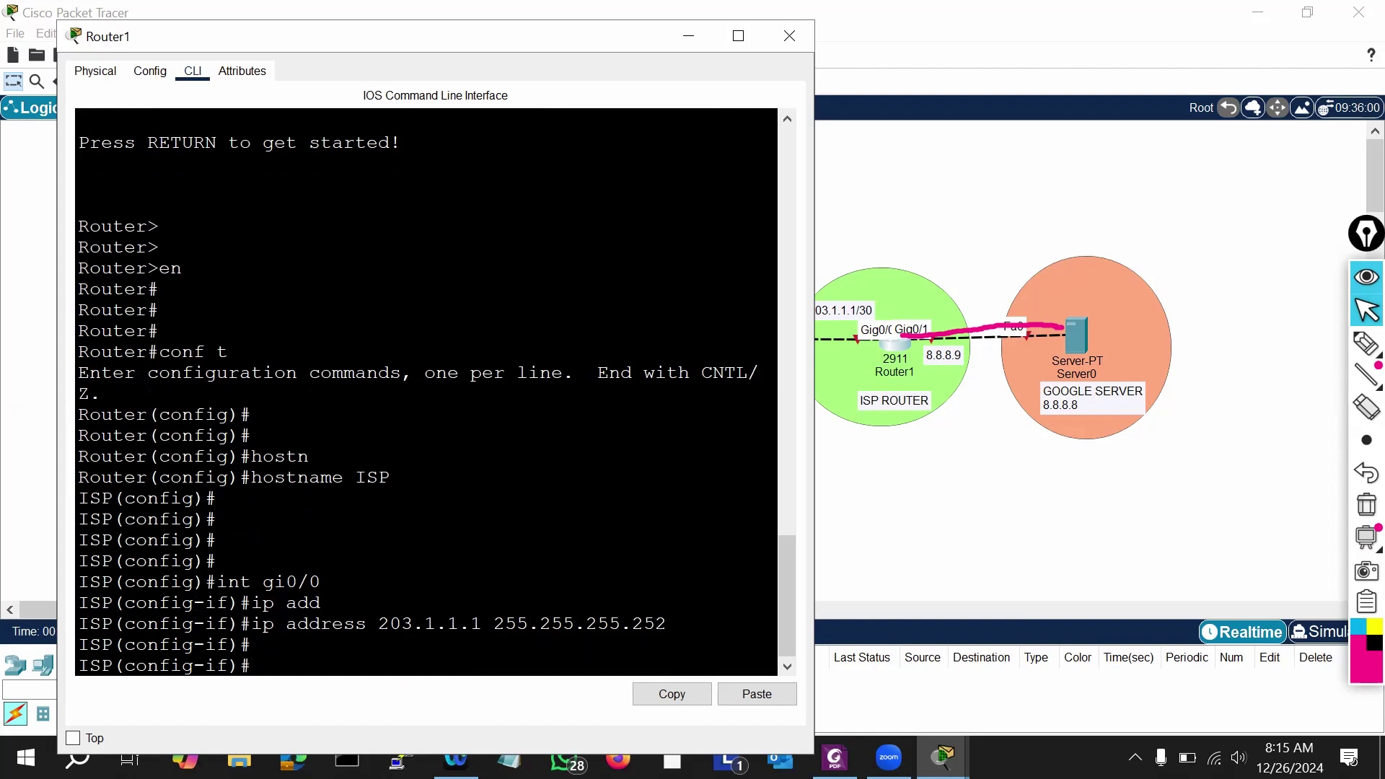
Step: Enable interface gi0/0 of the ISP router with no shutdown
text(no sh)
key(Tab)
key(Return)
key(Return)
key(Return)
key(Return)
key(Return)
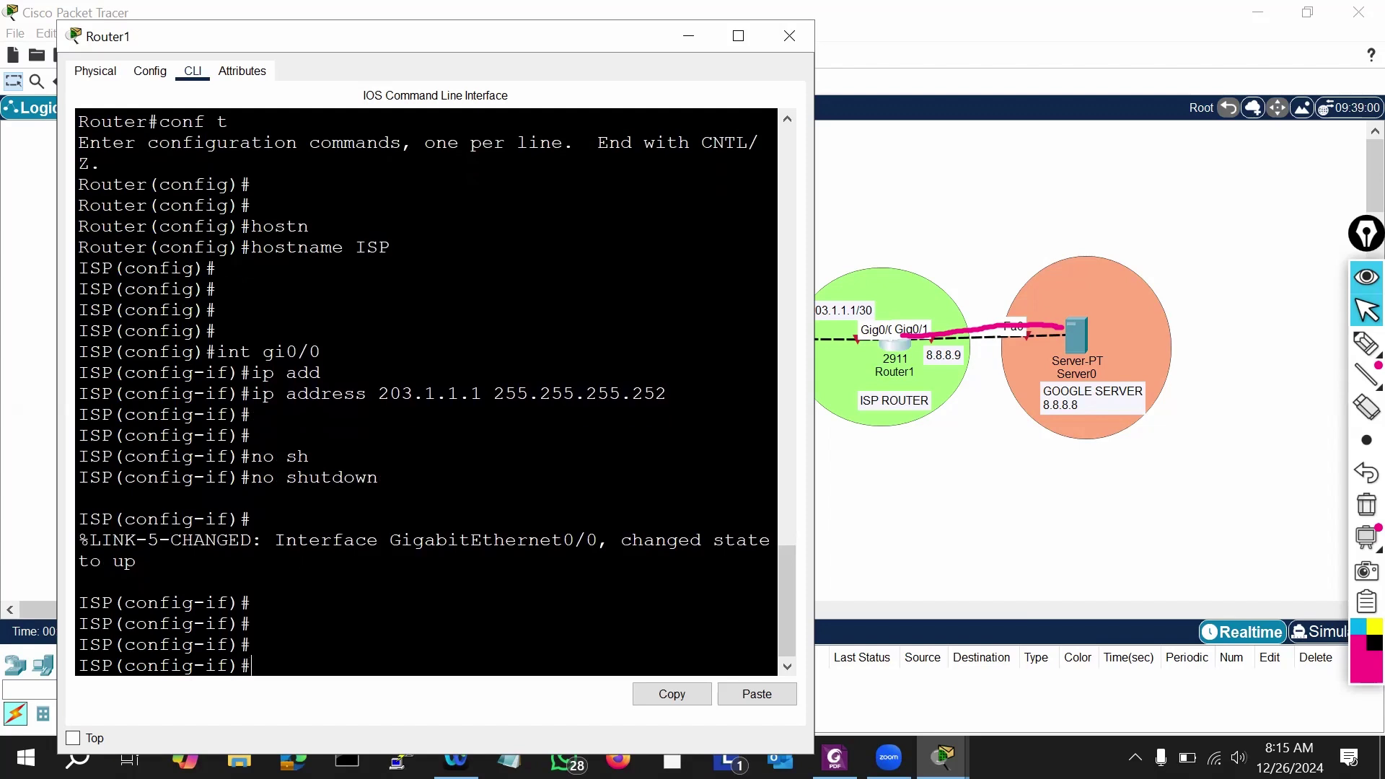
Step: Assign IP address 8.8.8.9 with mask 255.255.255.0 to interface gi0/1 of the ISP router
text(int gi0/1)
key(Return)
key(Return)
key(Return)
key(Return)
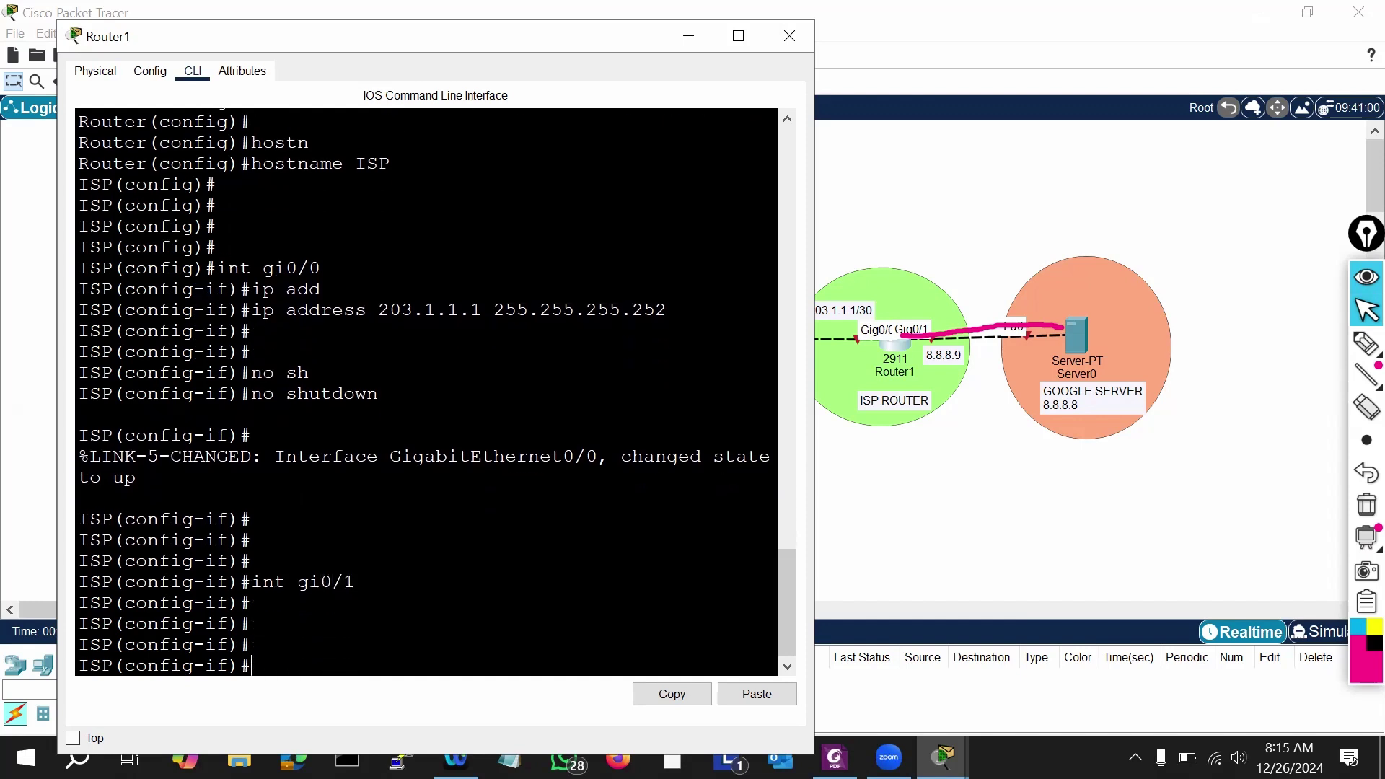
text(ip add)
key(BackSpace)
text(8.8.8.8)
key(BackSpace)
text(9 255.255.25)
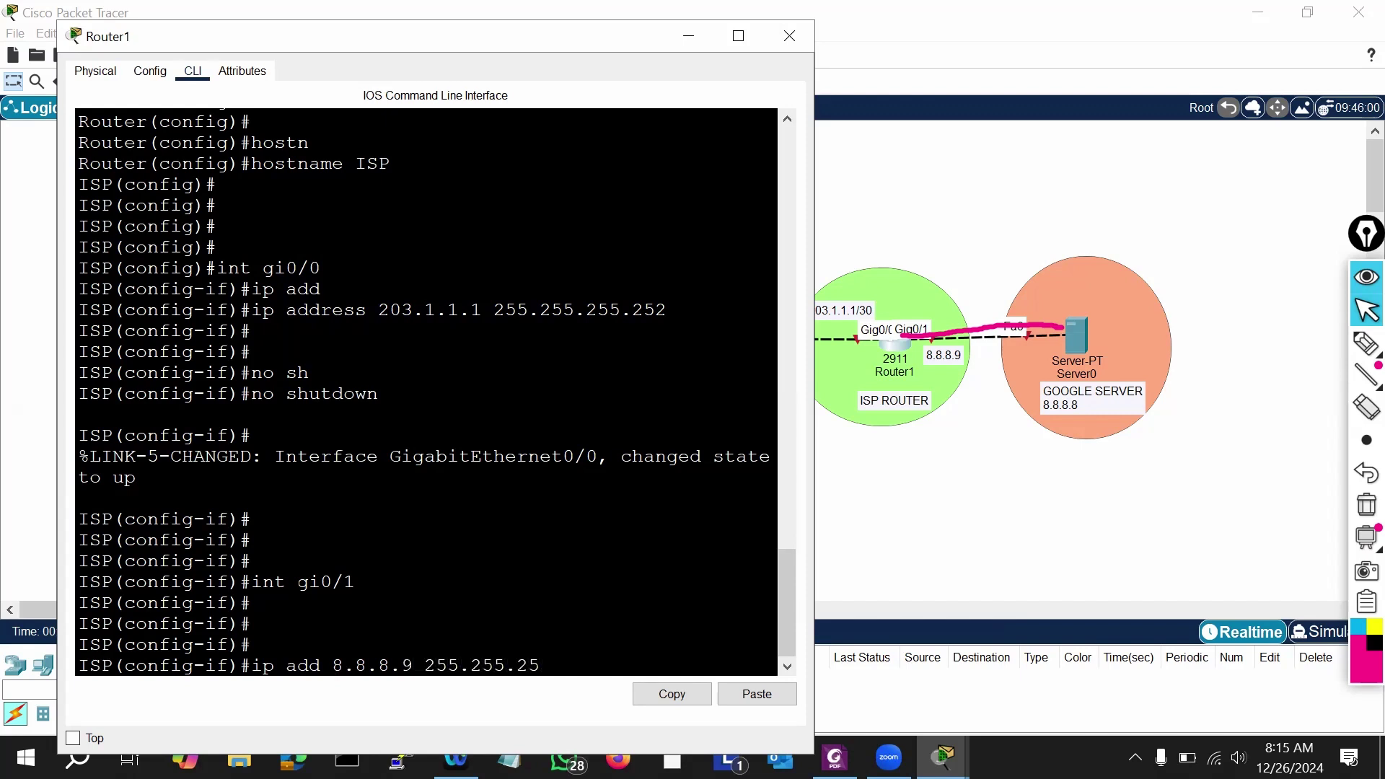
text(5.0)
key(Return)
Step: Enable interface gi0/1 of the ISP router with no shutdown
text(no sh)
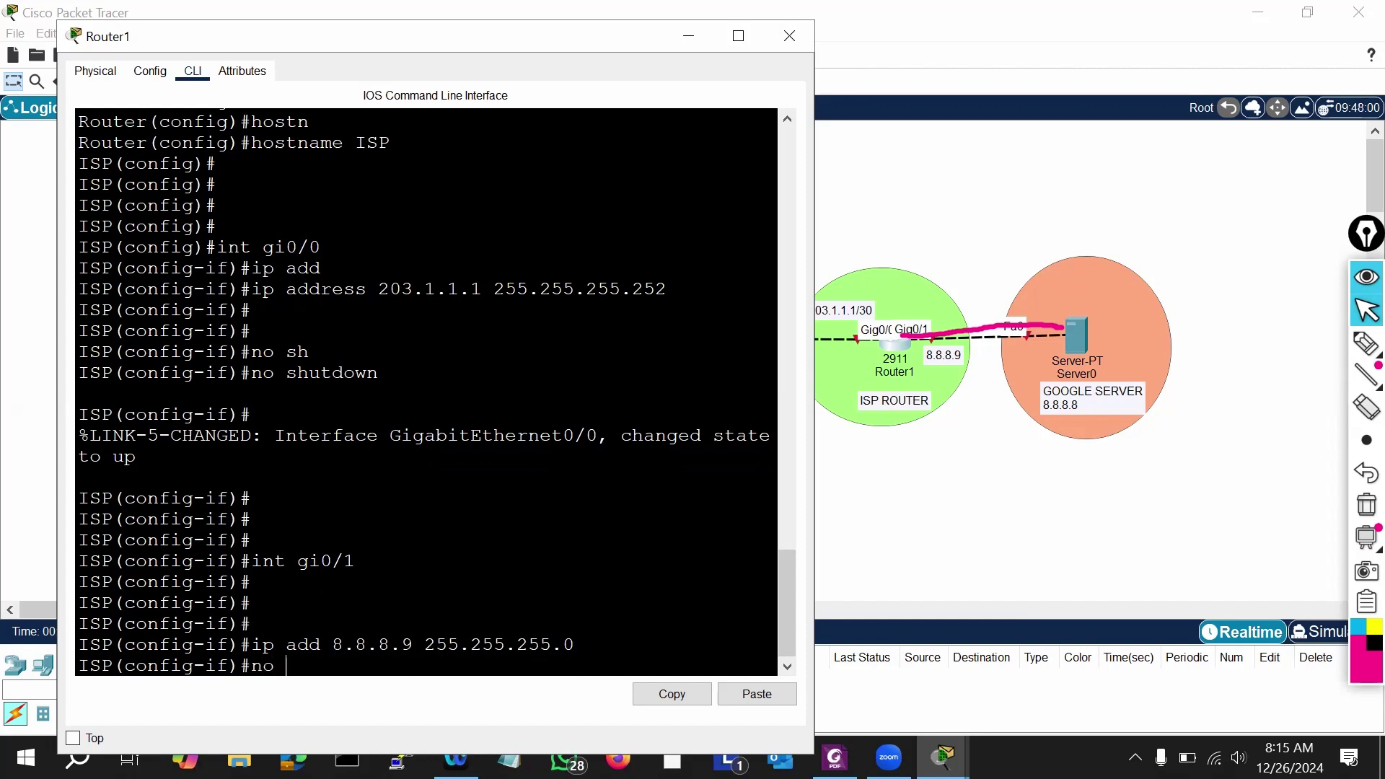
key(Tab)
key(Return)
key(Return)
key(Return)
key(Return)
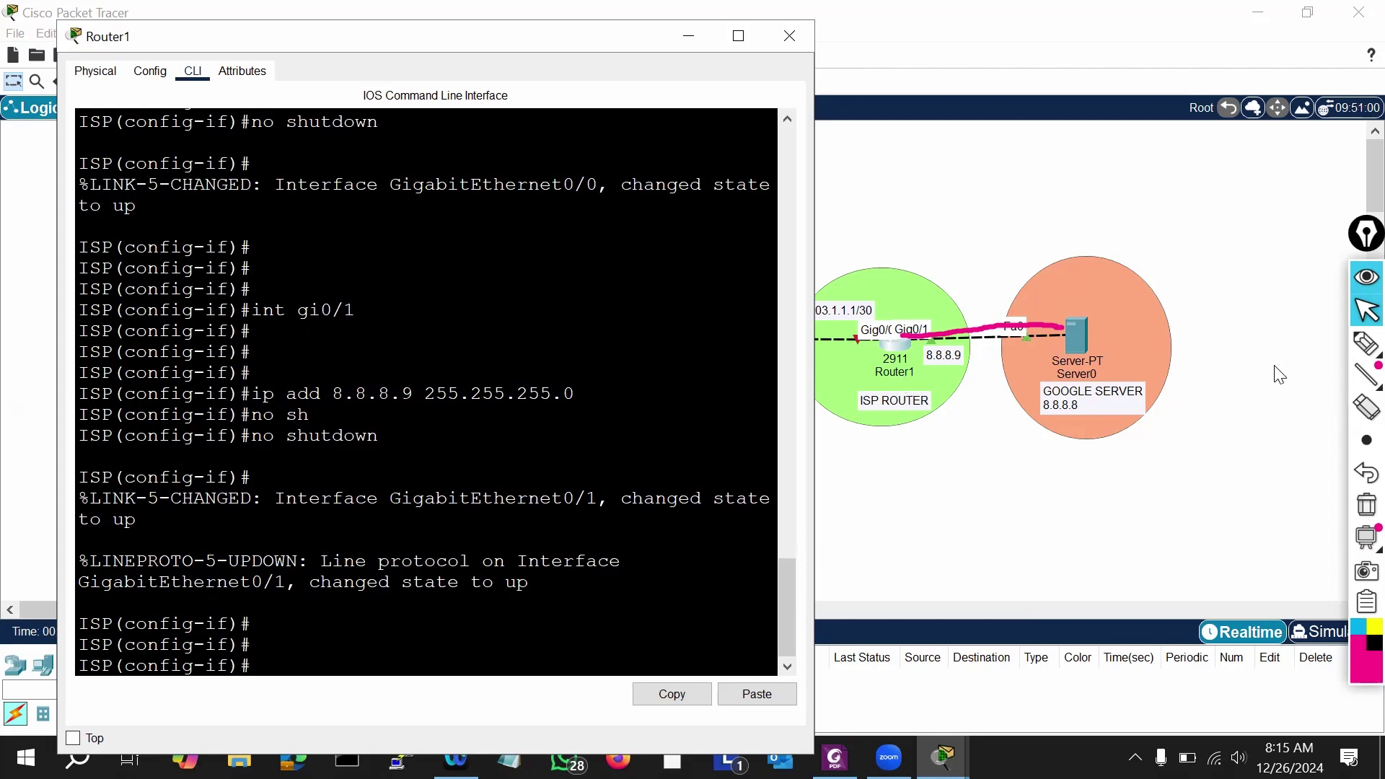
Step: Minimize the Router1 window, open Server0's IP configuration and set its static IPv4 address to 8.8.8.8
click(1366, 344)
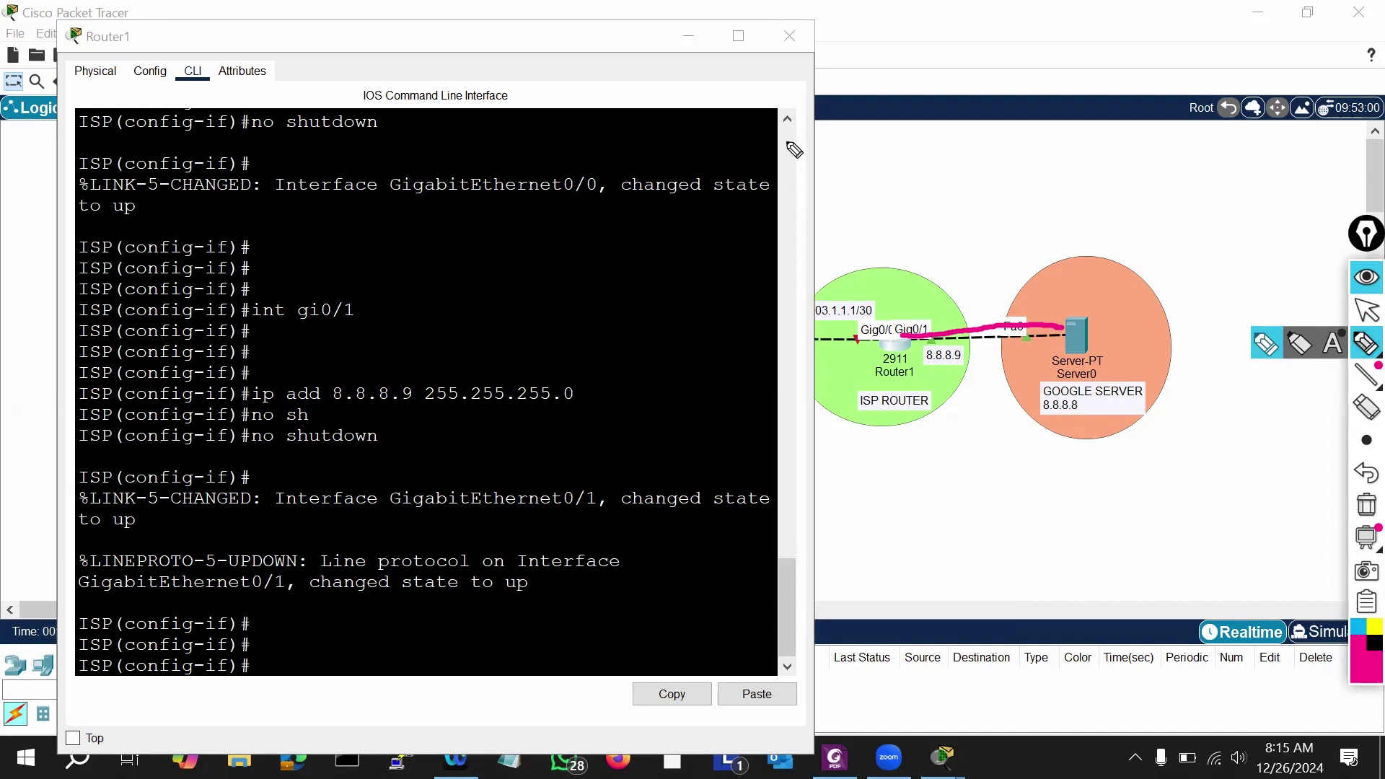
click(1361, 317)
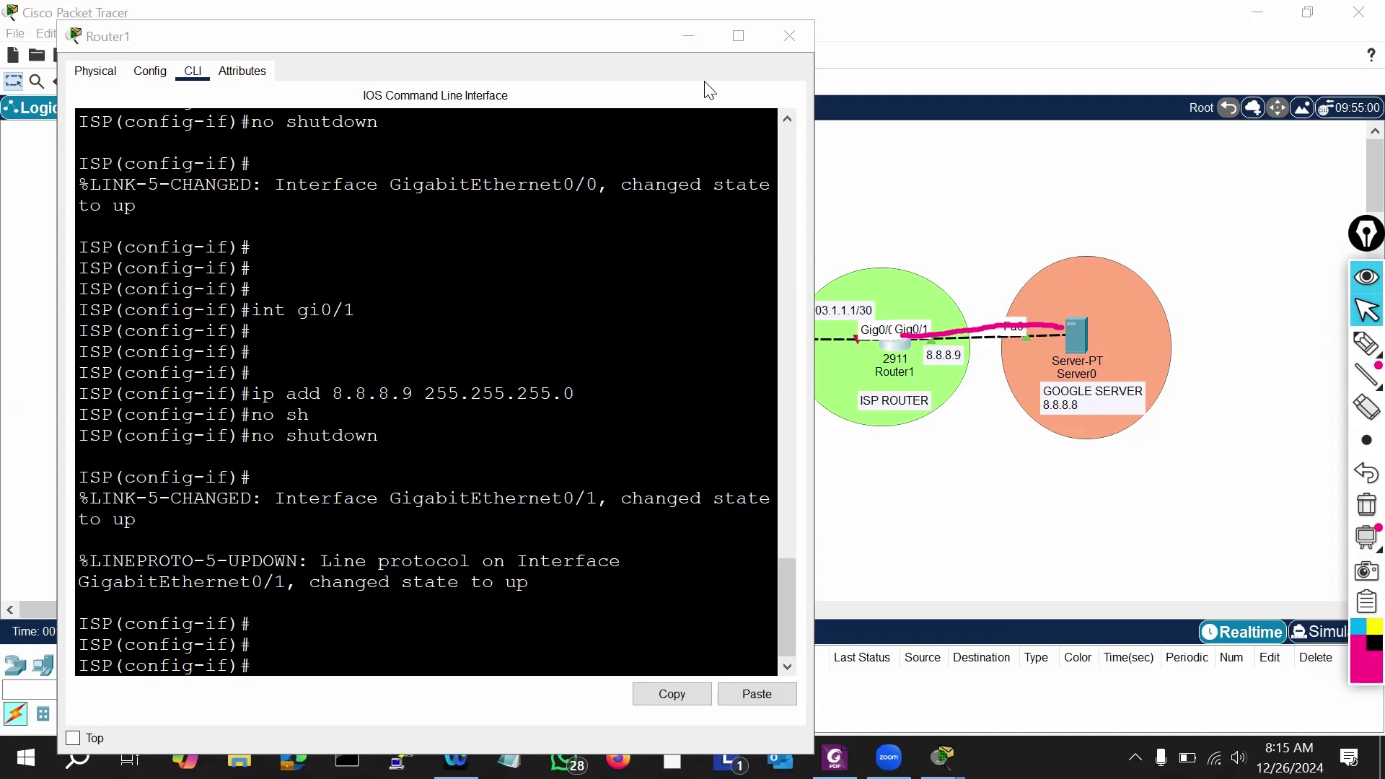
click(686, 40)
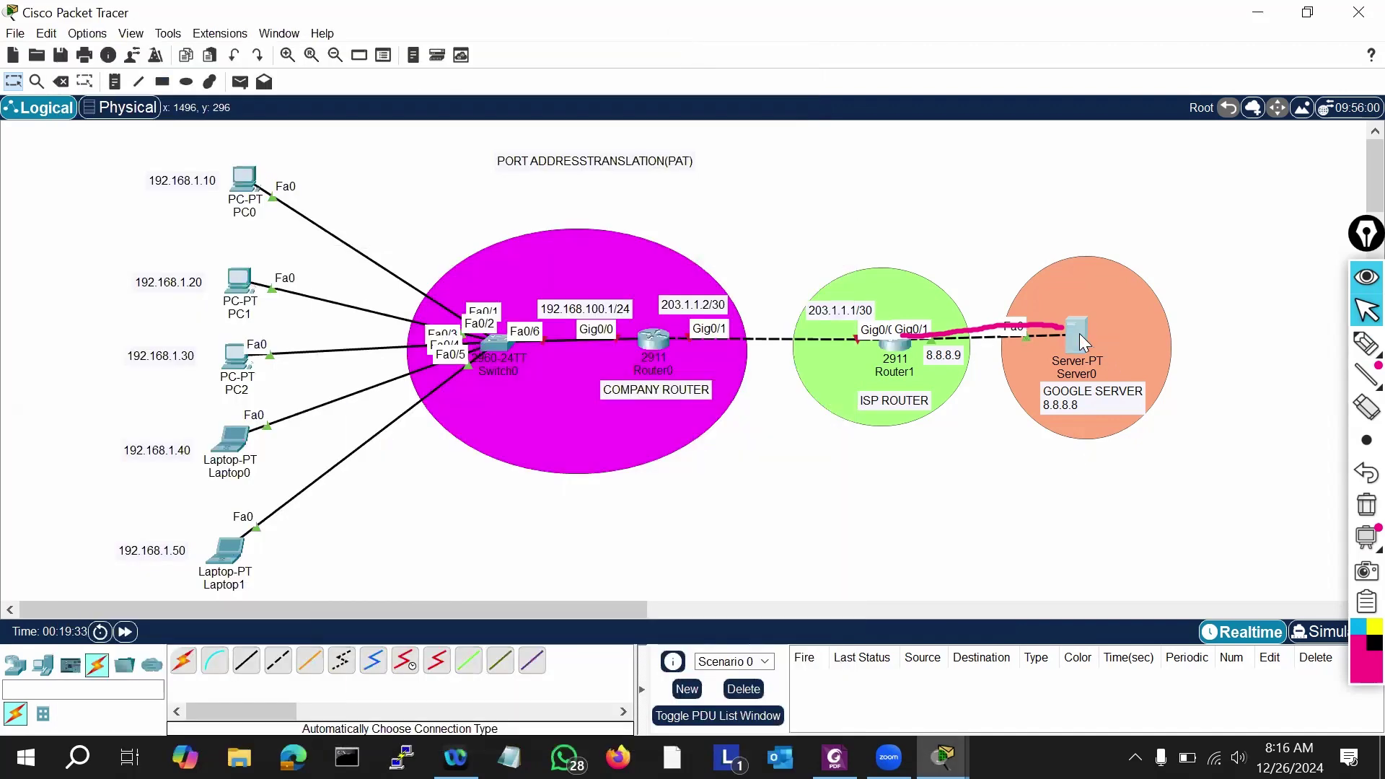
click(1077, 333)
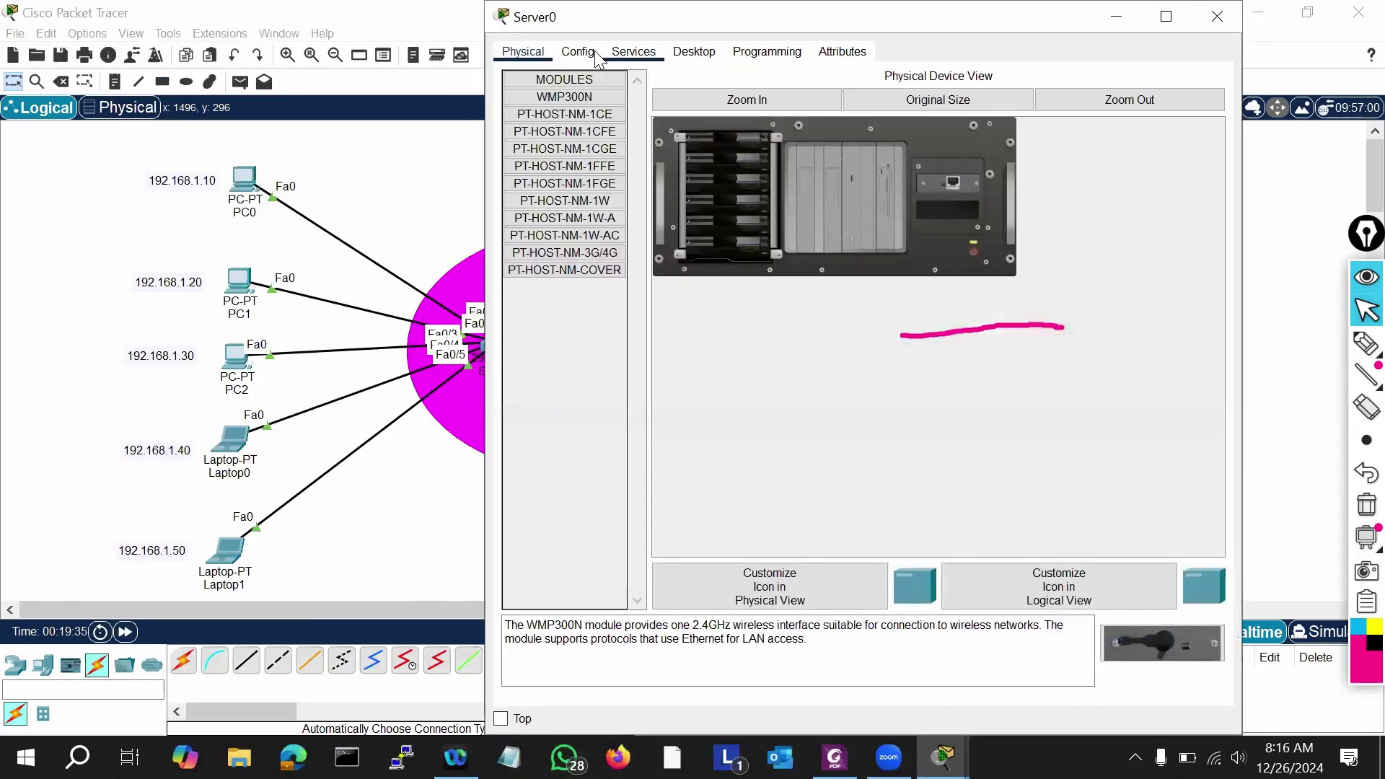
click(691, 54)
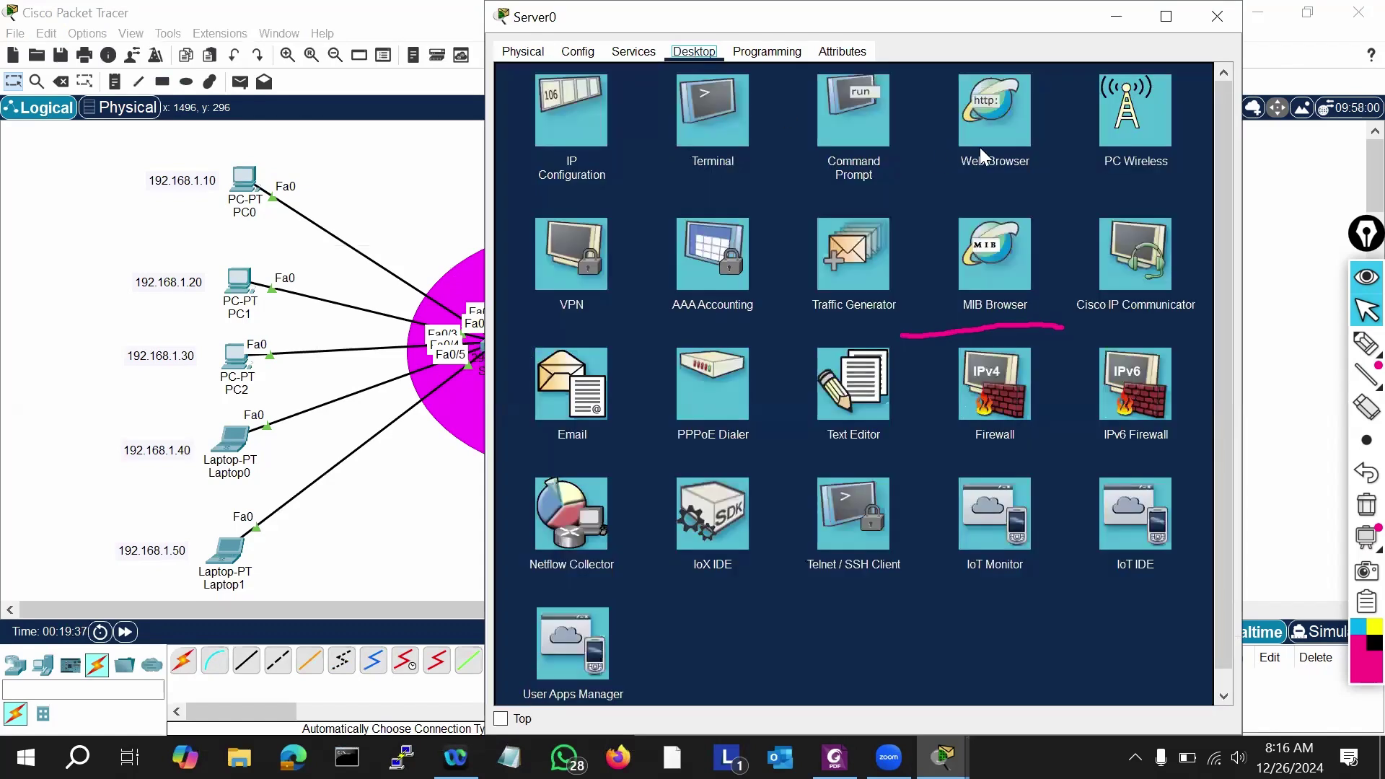
click(569, 134)
click(783, 145)
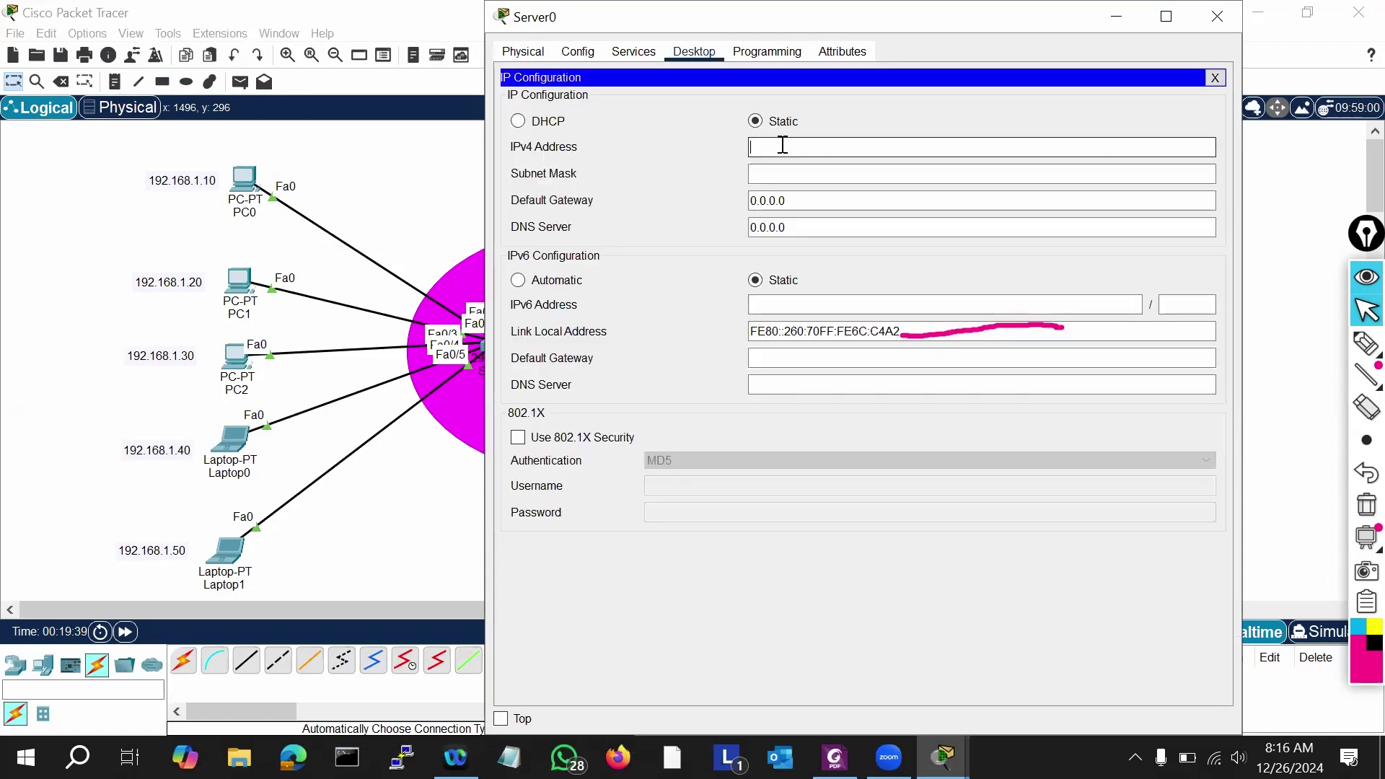
text(8.8.8.8)
Step: Set Server0's subnet mask to 255.255.255.0 and its default gateway to 8.8.8.9, and close the IP configuration
click(793, 181)
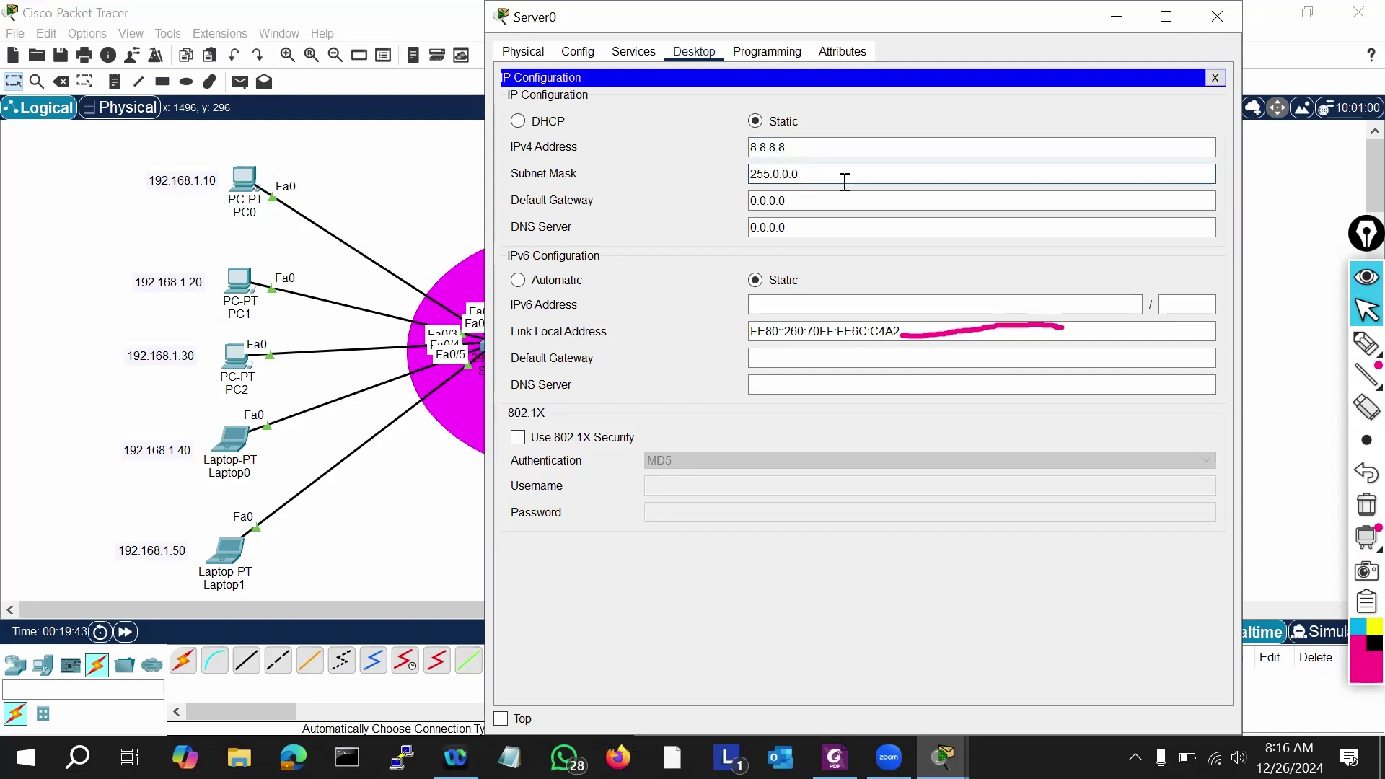
key(BackSpace)
key(BackSpace)
key(BackSpace)
key(BackSpace)
key(BackSpace)
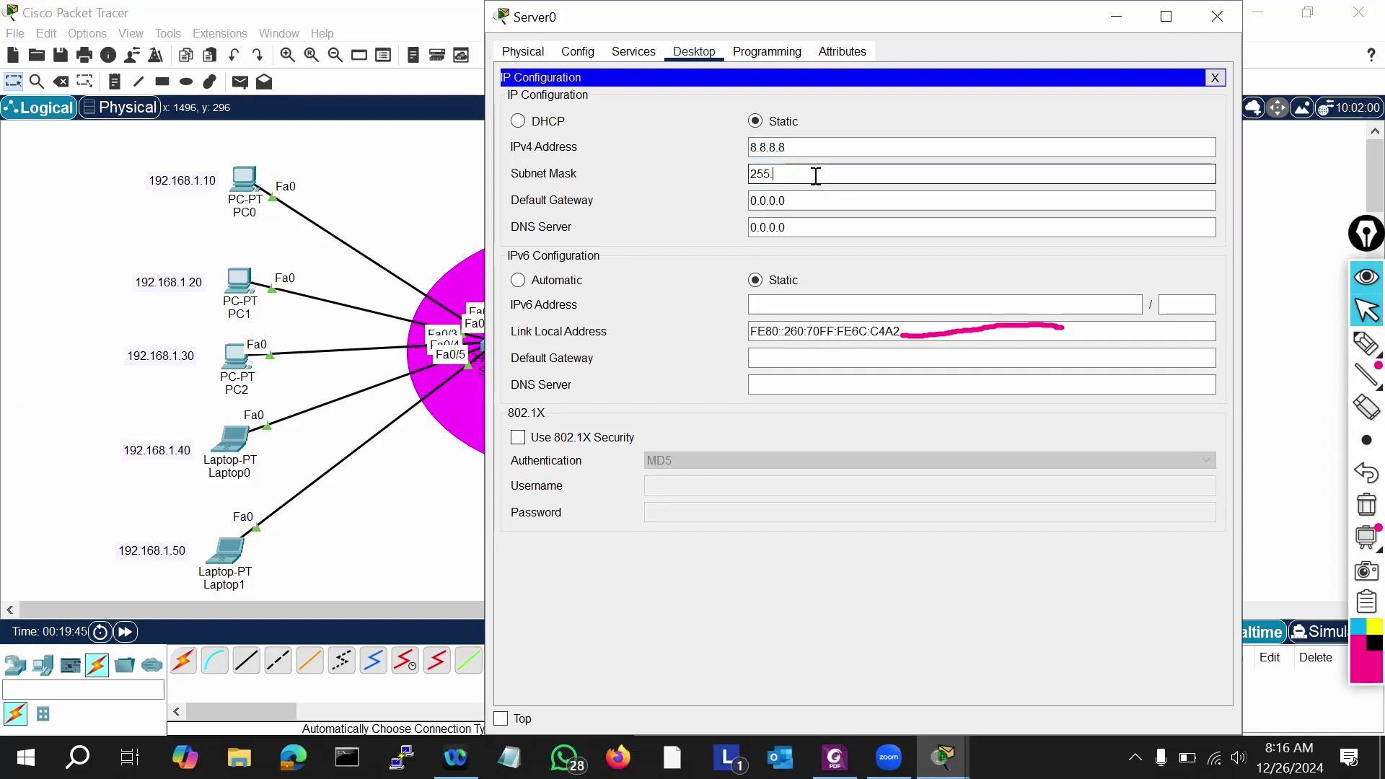
text(255.255.0)
drag(818, 201, 698, 202)
text(8.8.8.9)
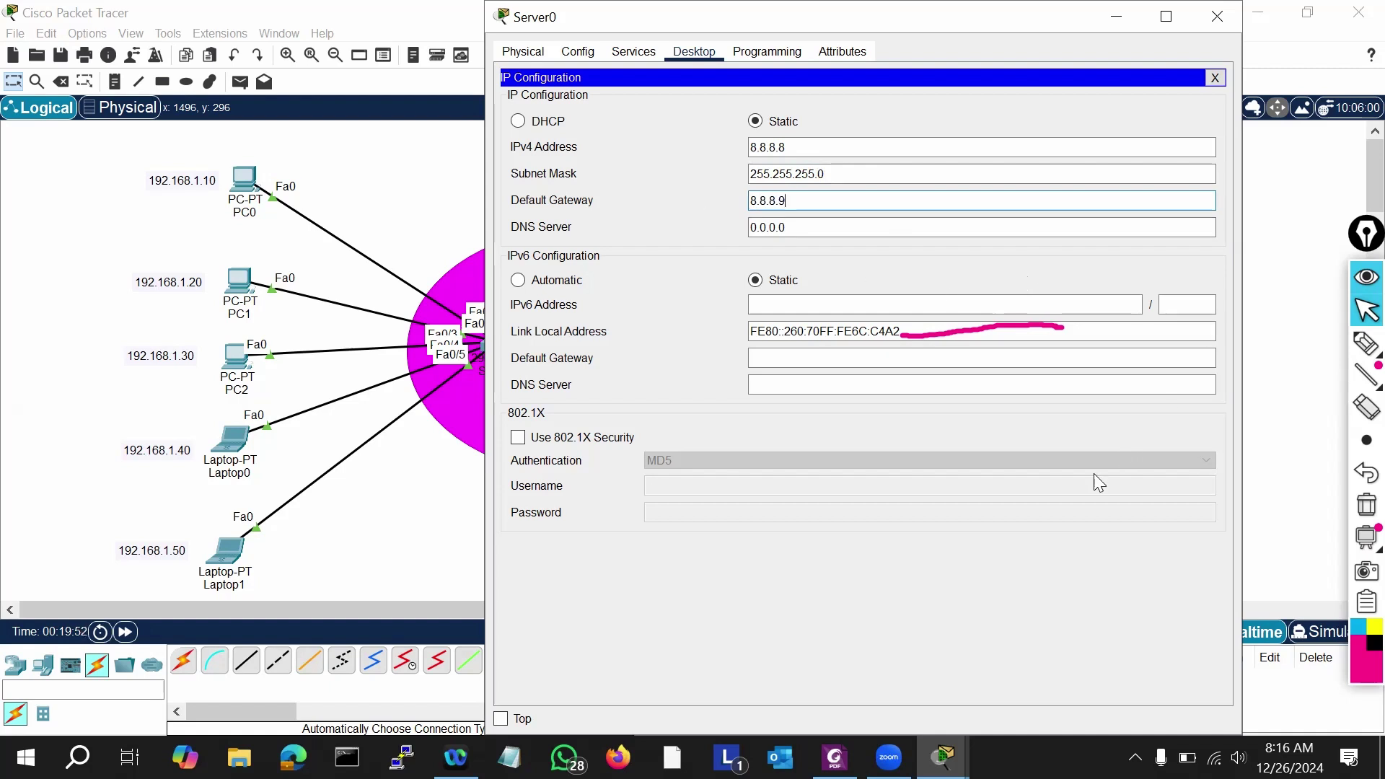
click(1215, 78)
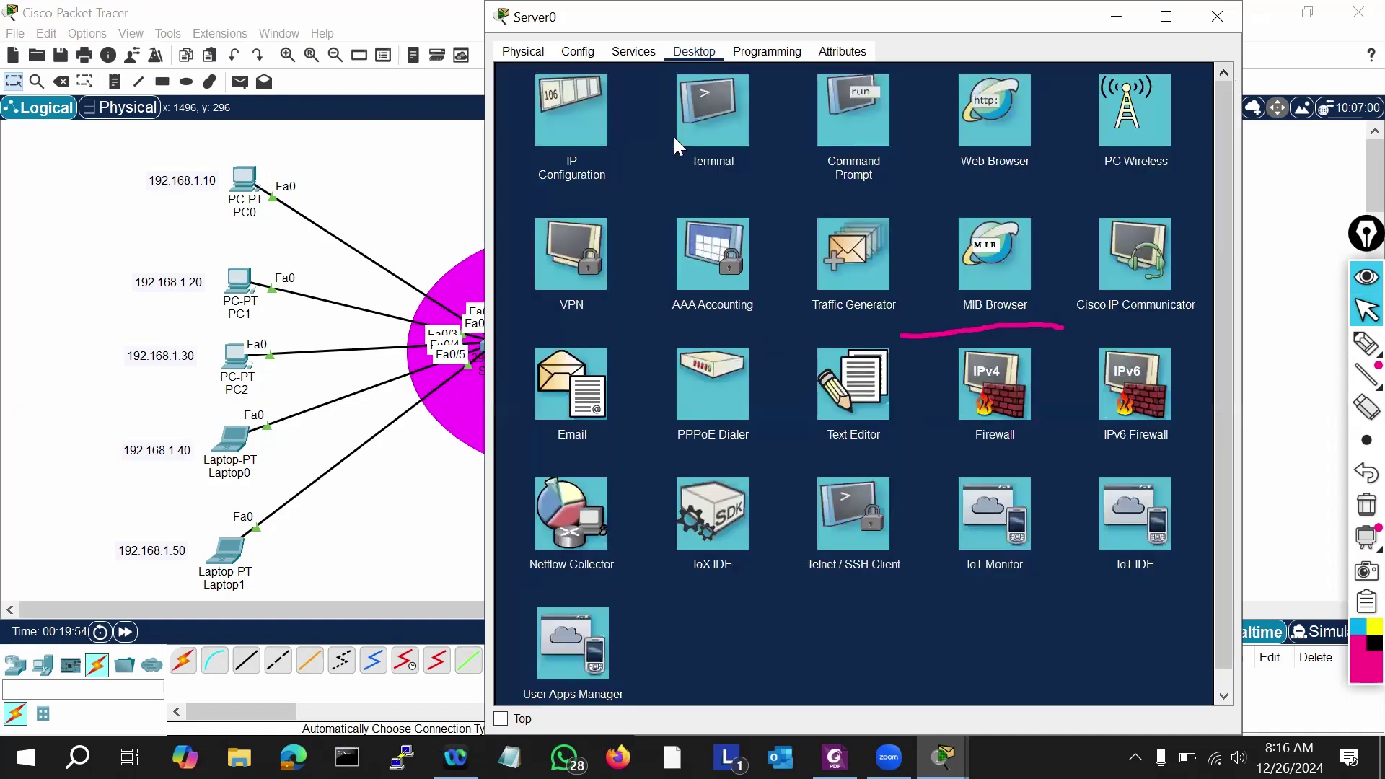
Step: Ping the ISP router at 8.8.8.9 from Server0's command prompt and stop the ping early
click(869, 114)
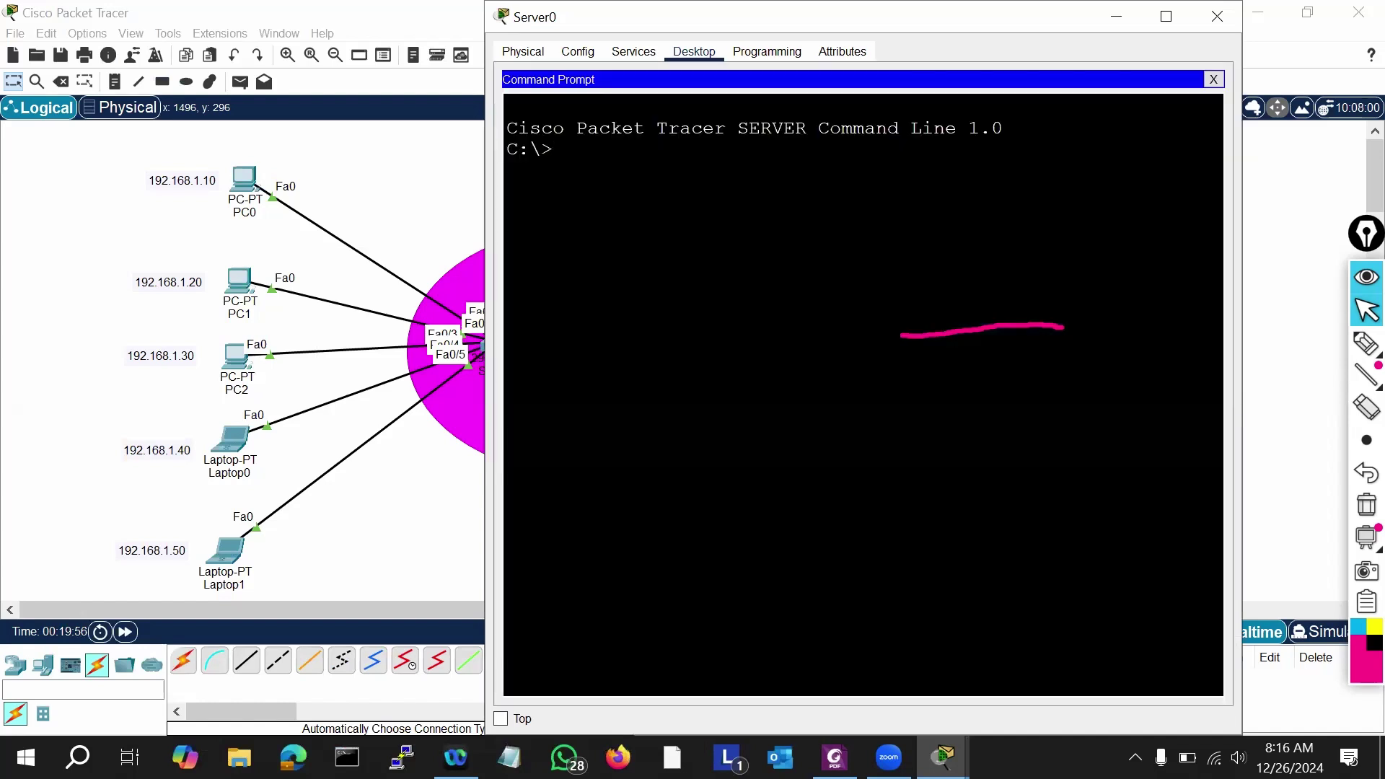
text(ping 8.8.8.)
text(9)
key(Return)
key(ctrl+c)
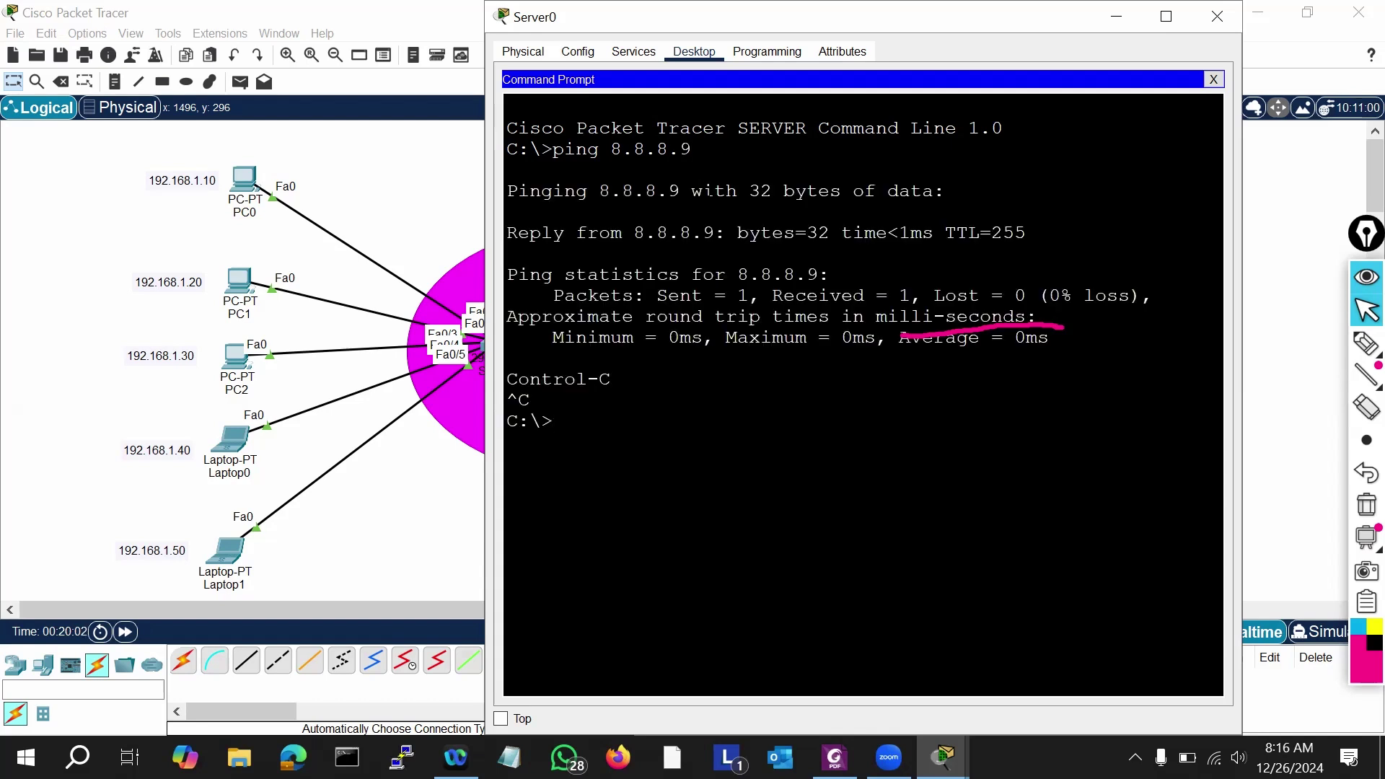
Step: Open the command line of Router0, the company router, and move its window clear of the company topology
click(448, 225)
click(655, 341)
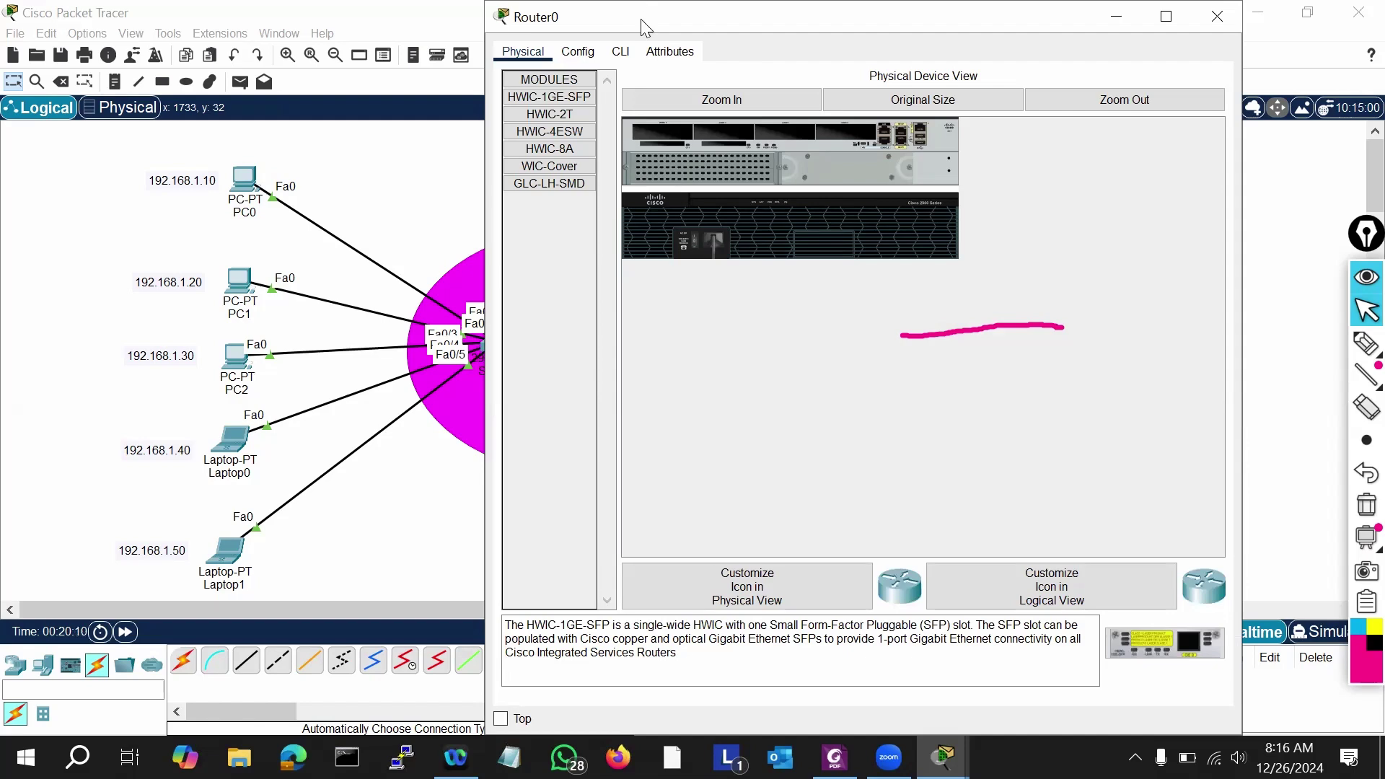
drag(646, 27, 875, 60)
click(849, 84)
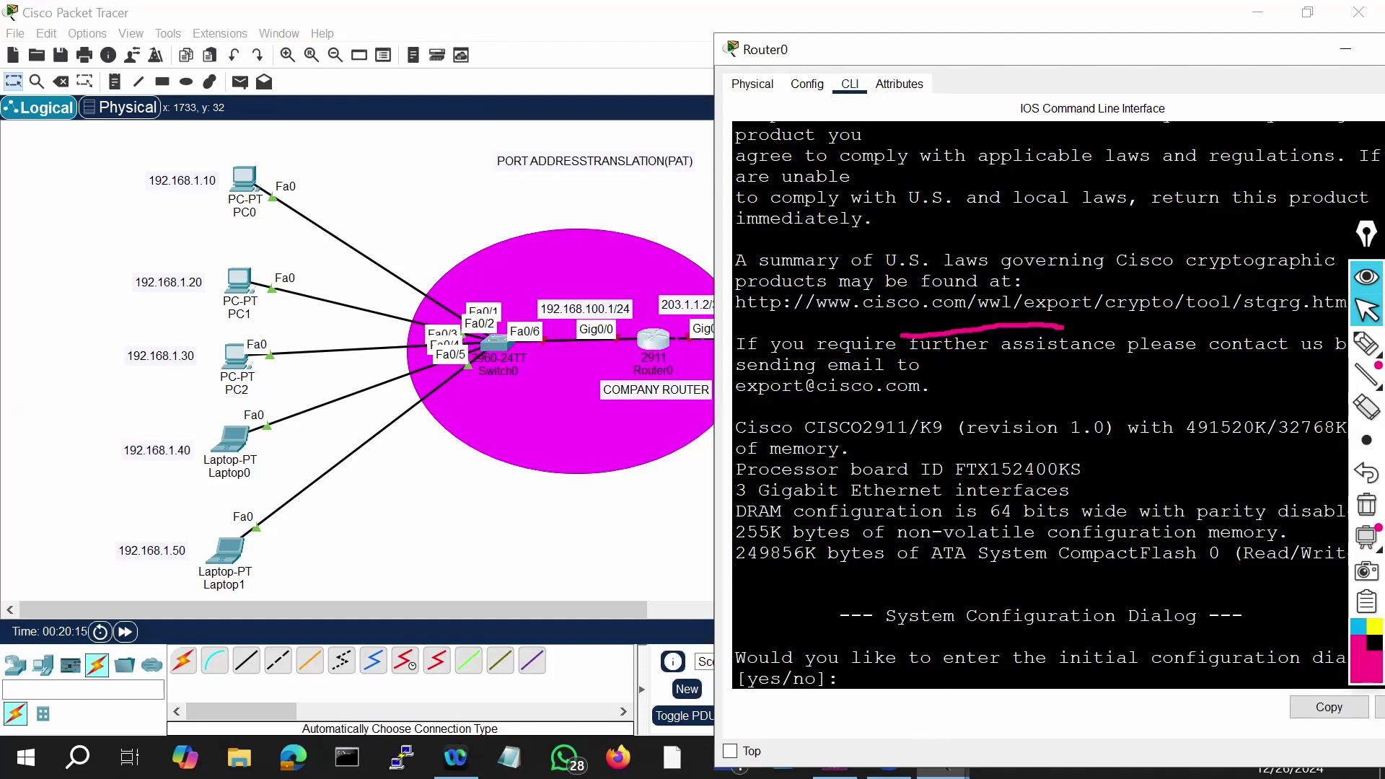
Step: Answer no to the initial configuration dialog on Router0 and bring up its user prompt
text(npo)
key(BackSpace)
key(BackSpace)
text(o)
key(Return)
key(Return)
key(Return)
key(Return)
key(Return)
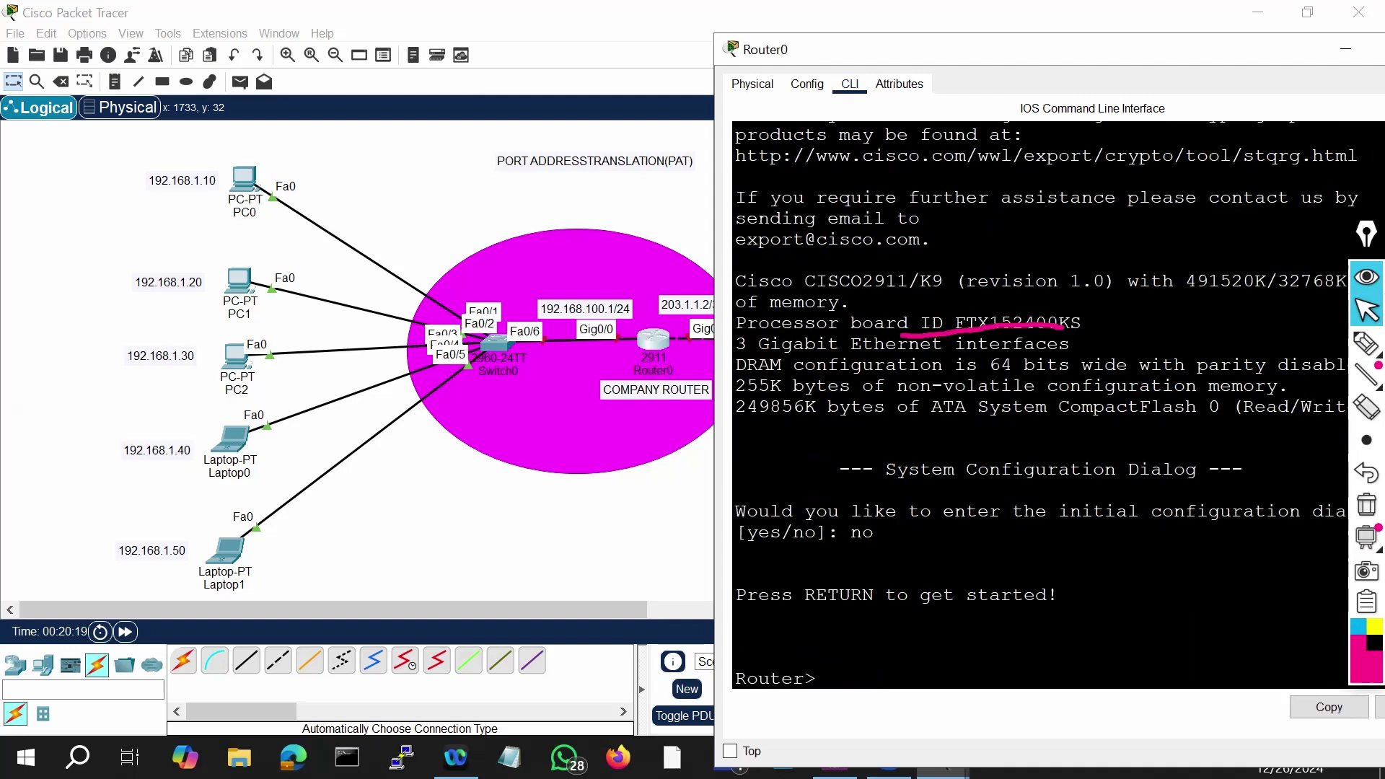
Step: Enter privileged mode with en and global configuration mode with conf t on Router0
text(en)
key(Return)
key(Return)
key(Return)
key(Return)
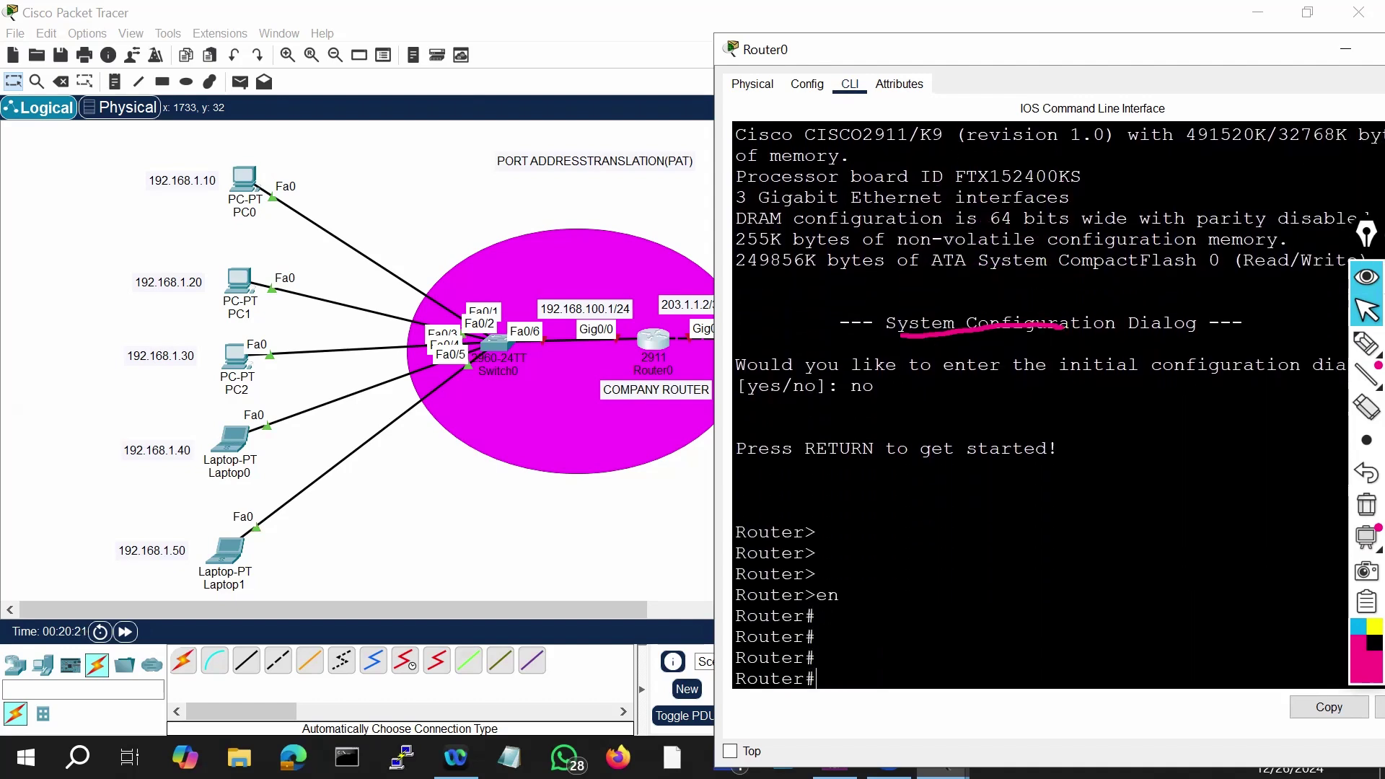
text(conf t)
key(Return)
key(Return)
key(Return)
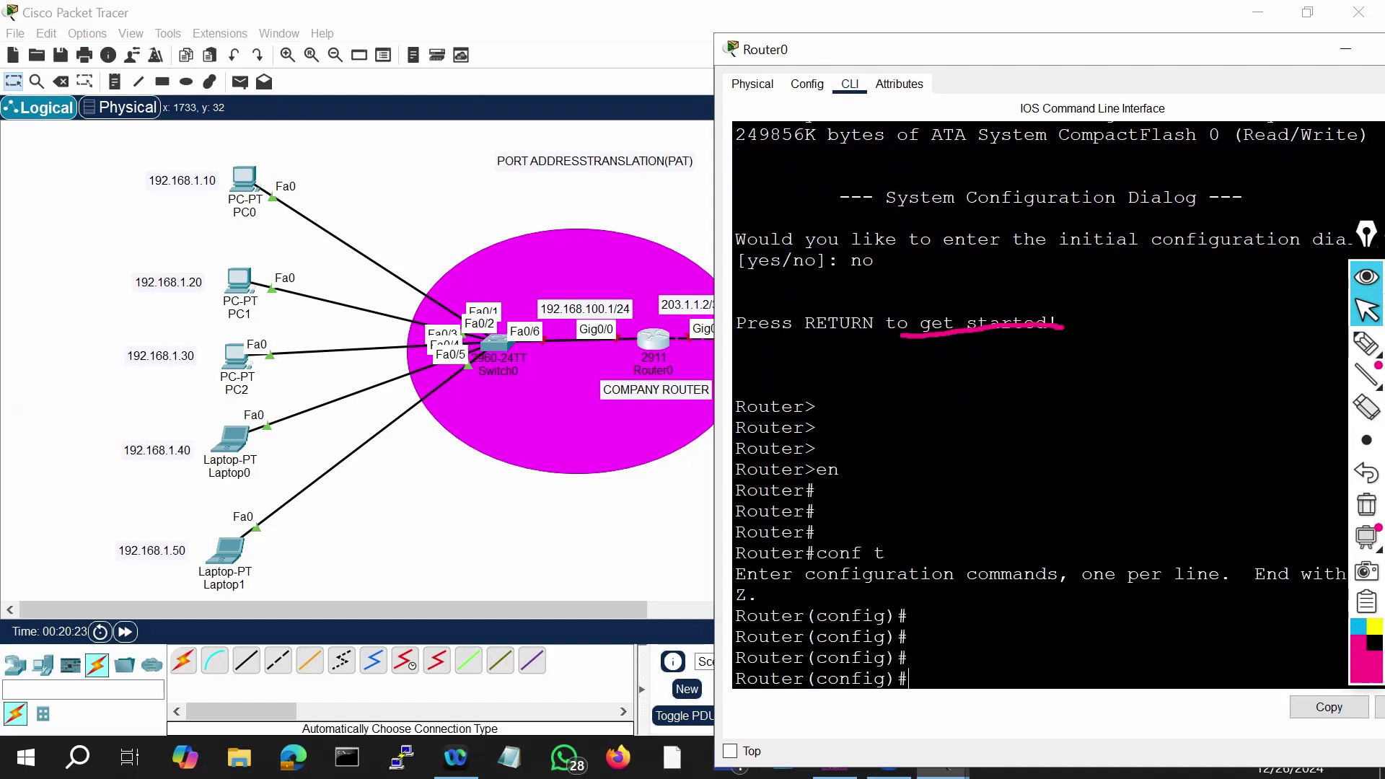
Step: Set Router0's hostname to company
text(host)
key(Tab)
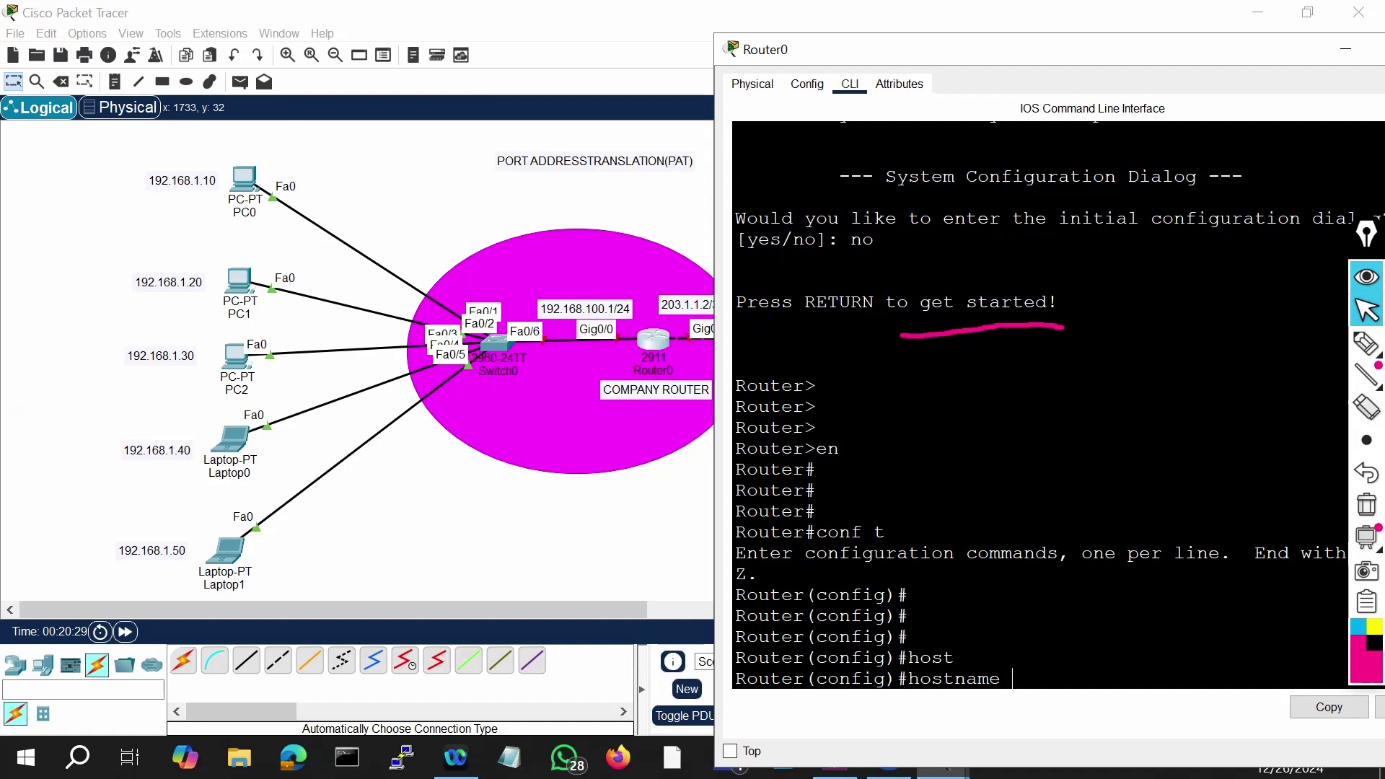
text(Comp)
key(BackSpace)
key(BackSpace)
key(BackSpace)
text(company)
key(Return)
key(Return)
key(Return)
key(Return)
key(Return)
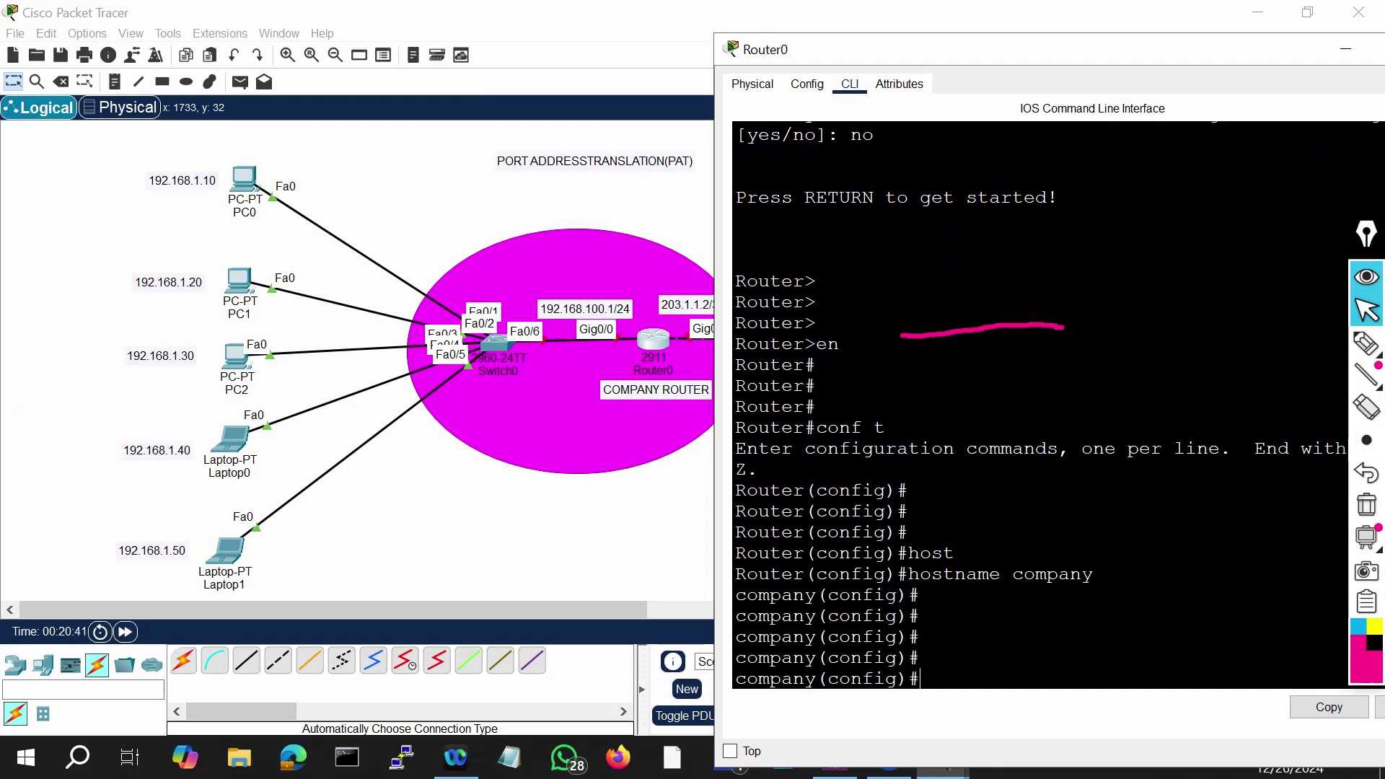
Step: Minimize the Server0 window and restore the main topology window to full size
drag(1113, 13, 1179, 19)
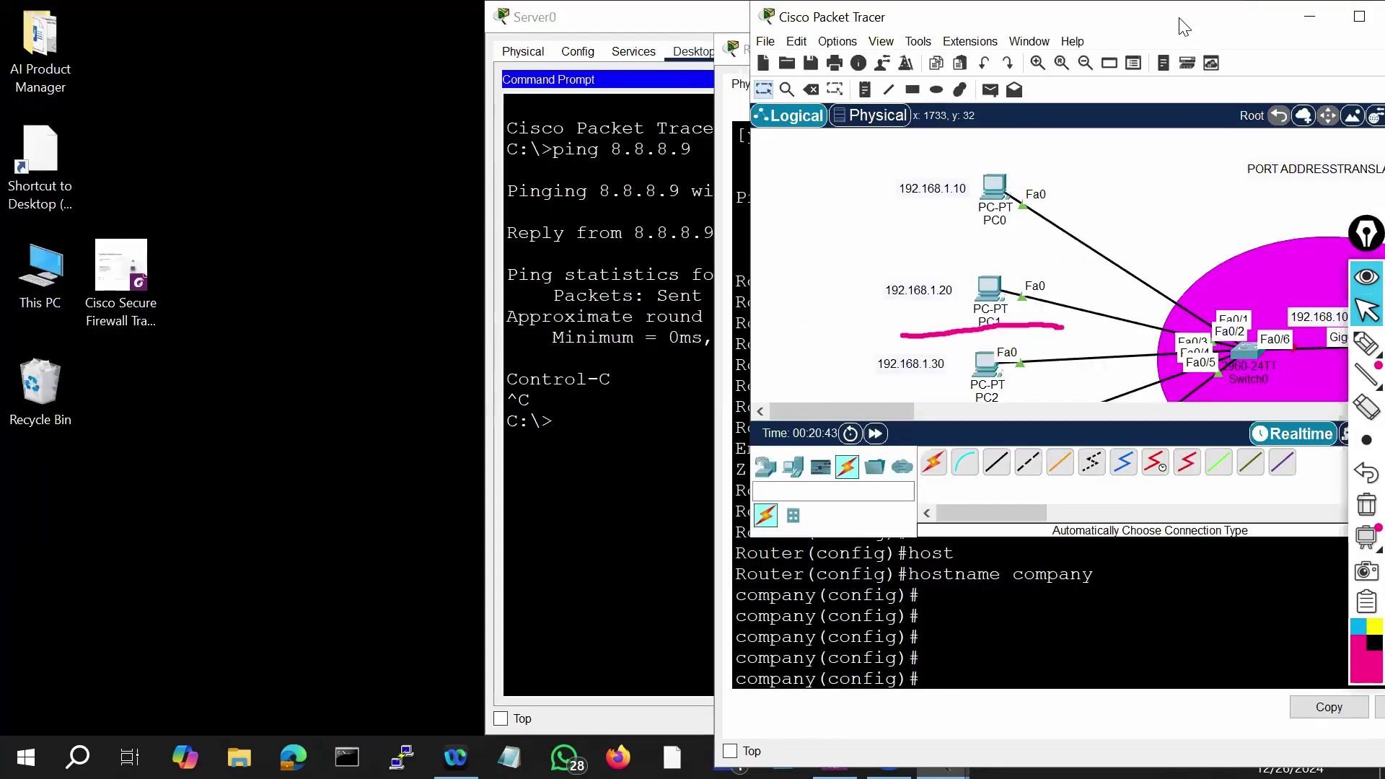
click(625, 401)
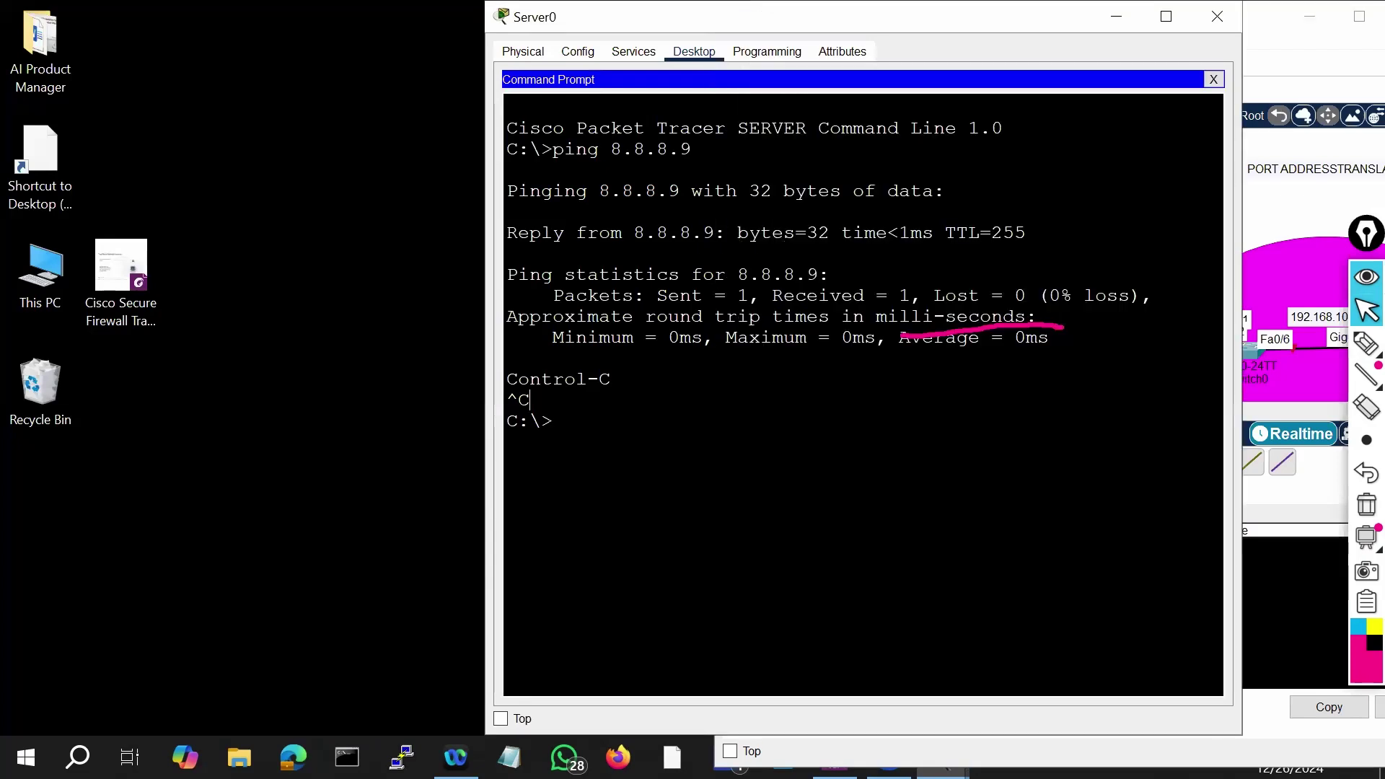
click(1117, 20)
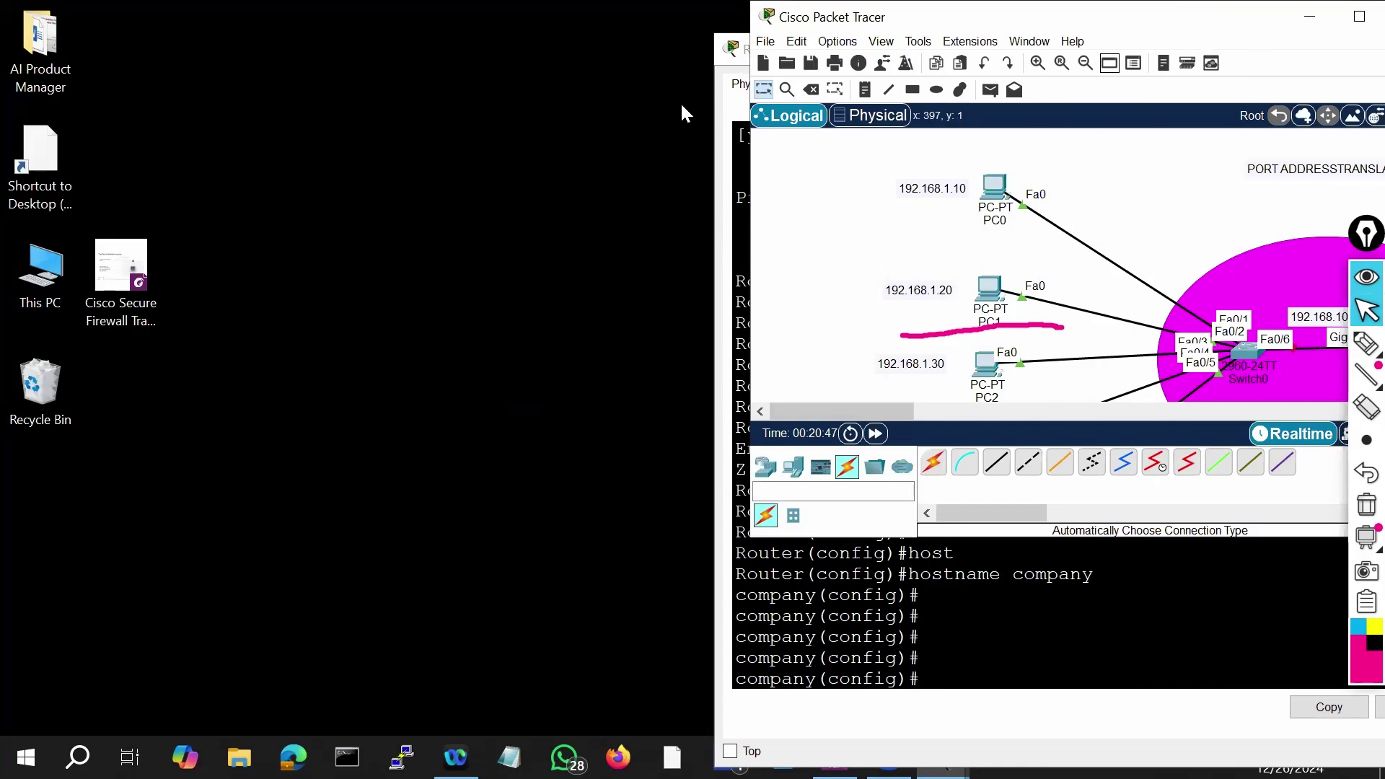
click(1358, 15)
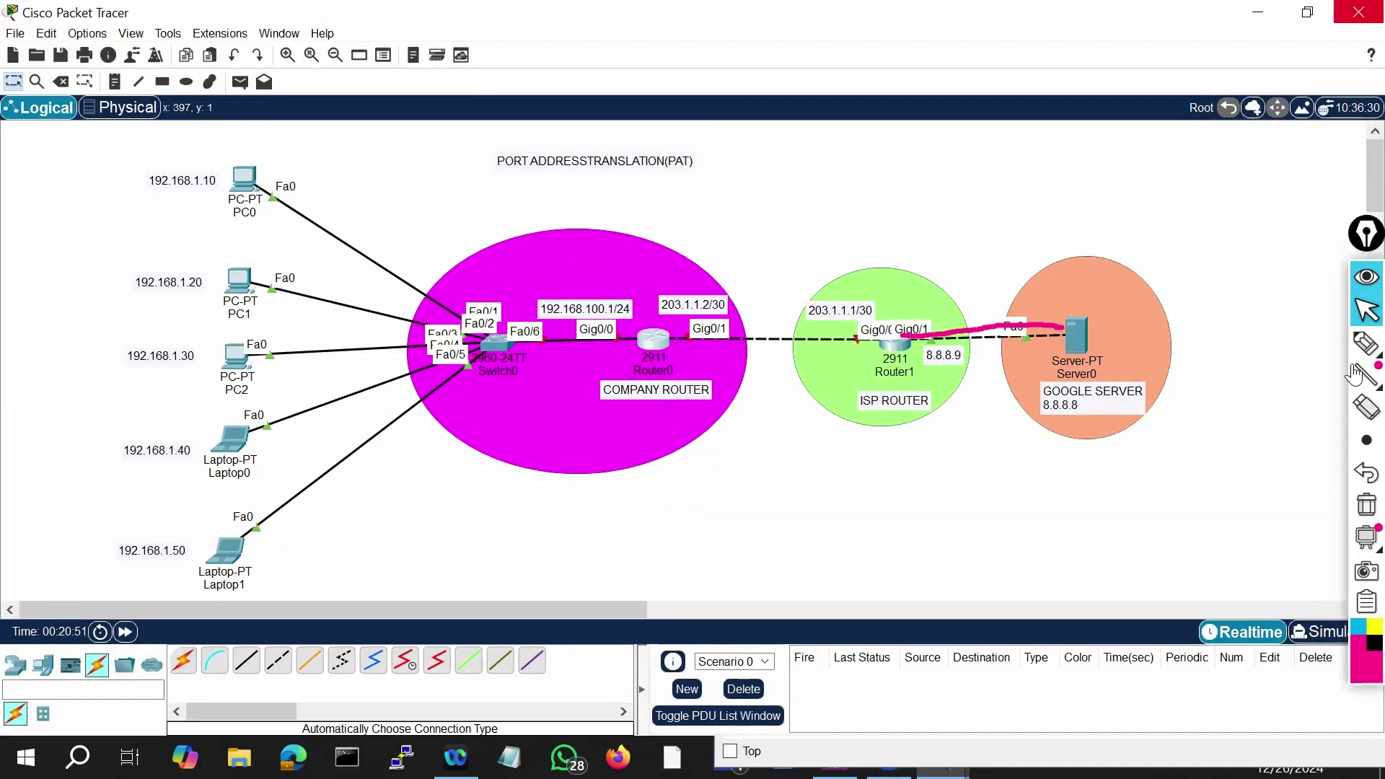
Step: Mark the company router's link to the ISP router and its LAN link to Switch0 with the annotation pen
click(1366, 344)
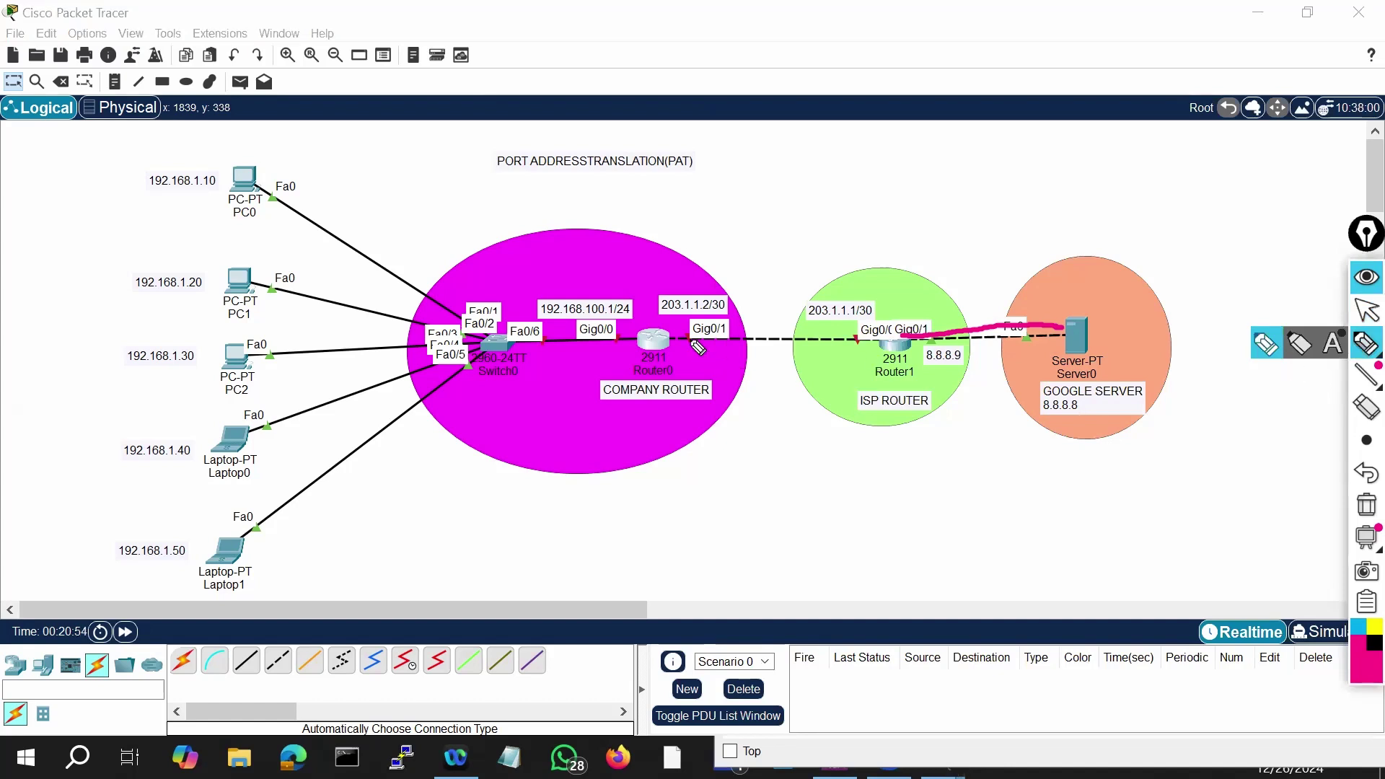
drag(691, 337, 838, 331)
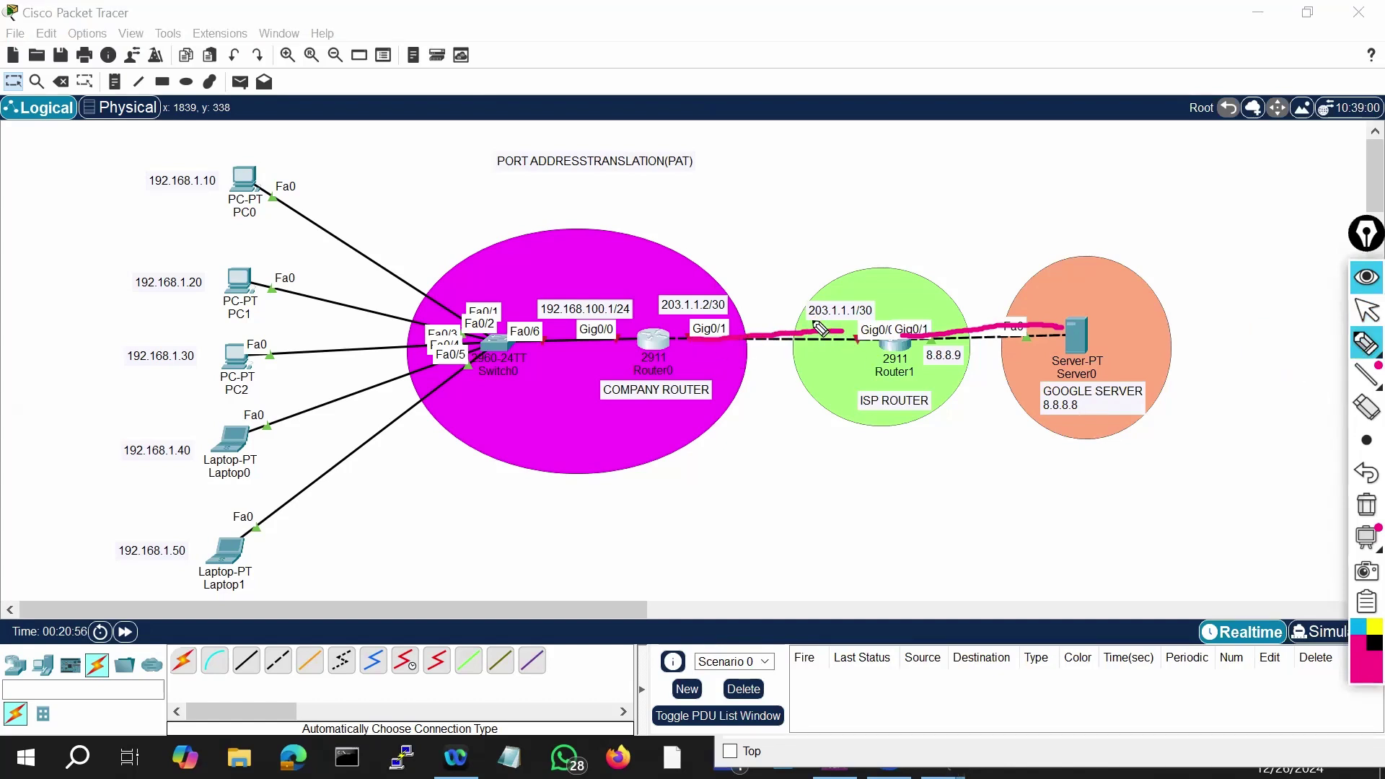
mouse_move(629, 348)
mouse_down()
mouse_move(533, 345)
mouse_move(533, 323)
mouse_move(611, 322)
mouse_up()
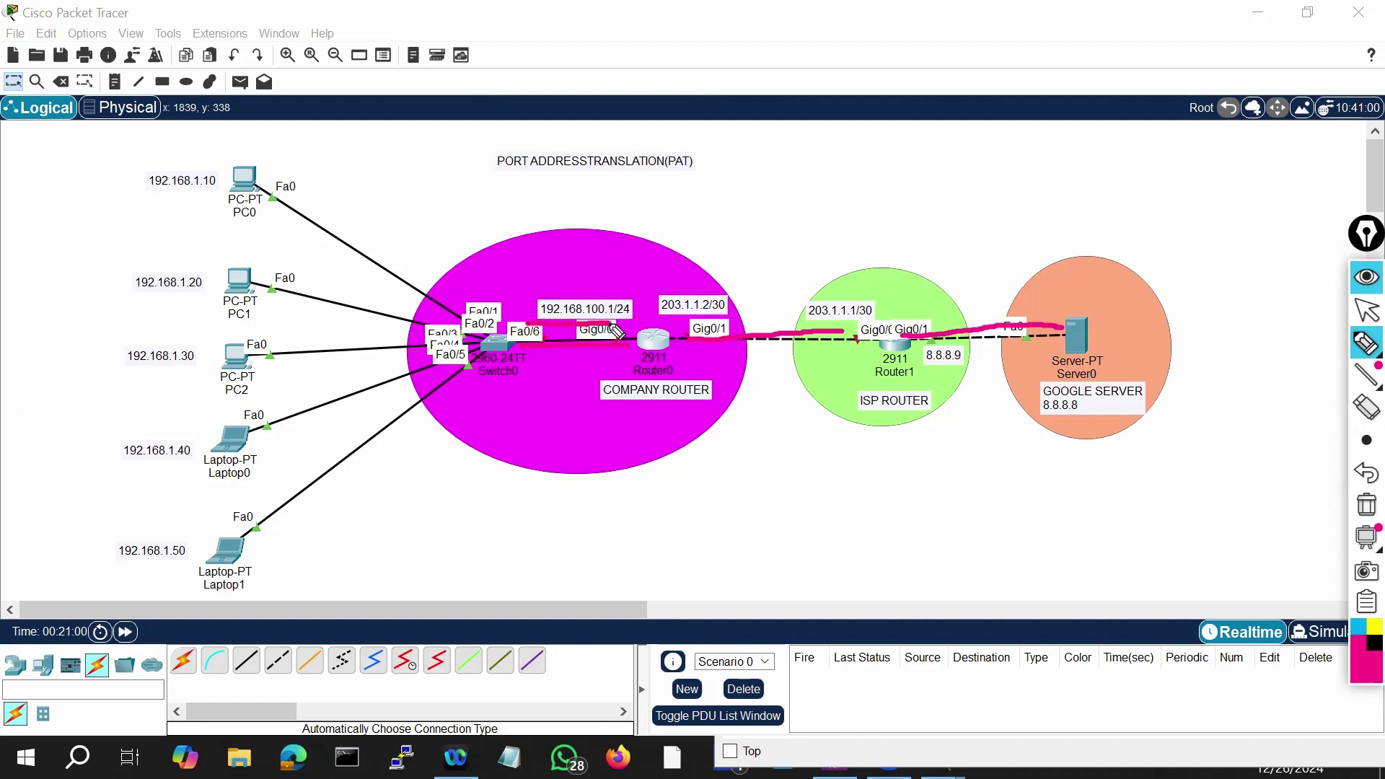
click(1367, 310)
Step: Clear the pen marks and assign Router0's gi0/1 interface the address 203.1.1.2 with mask 255.255.255.252
click(920, 750)
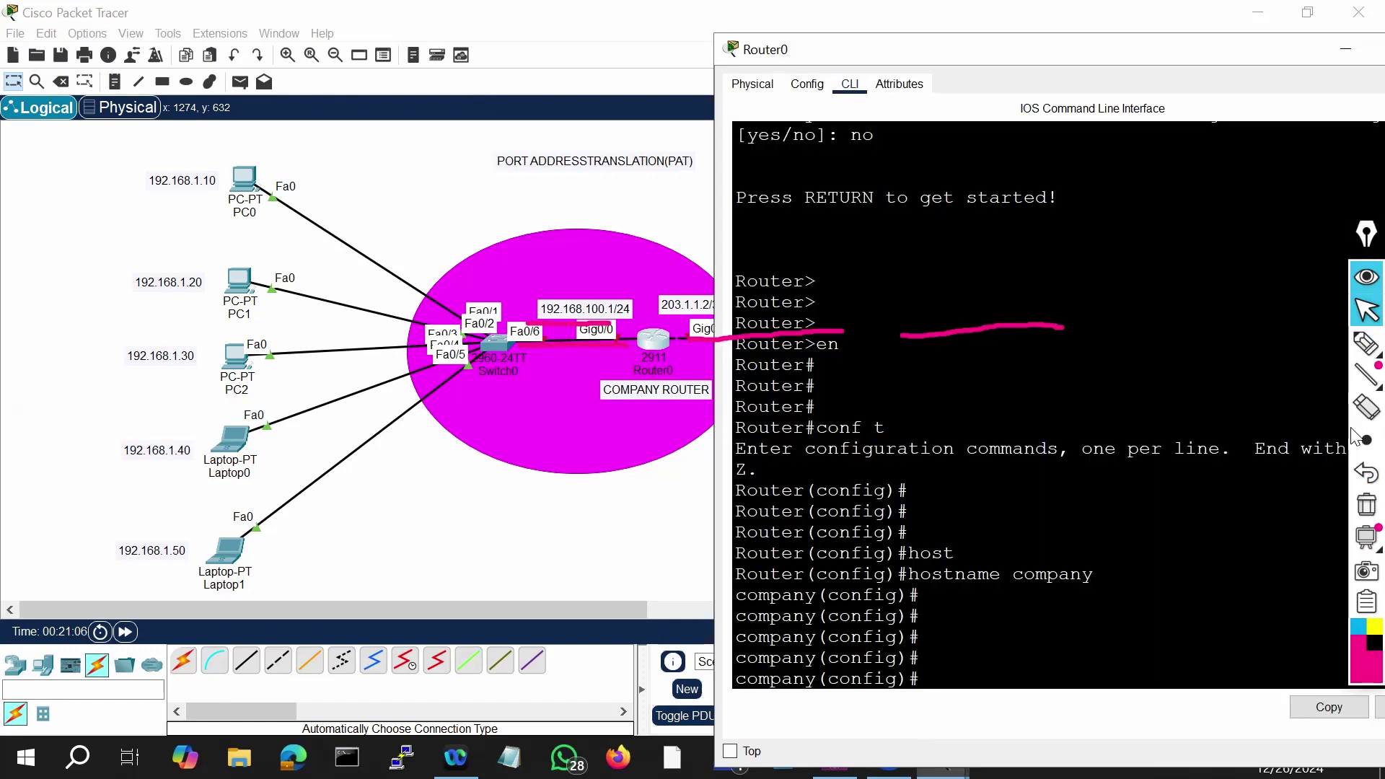
click(1368, 504)
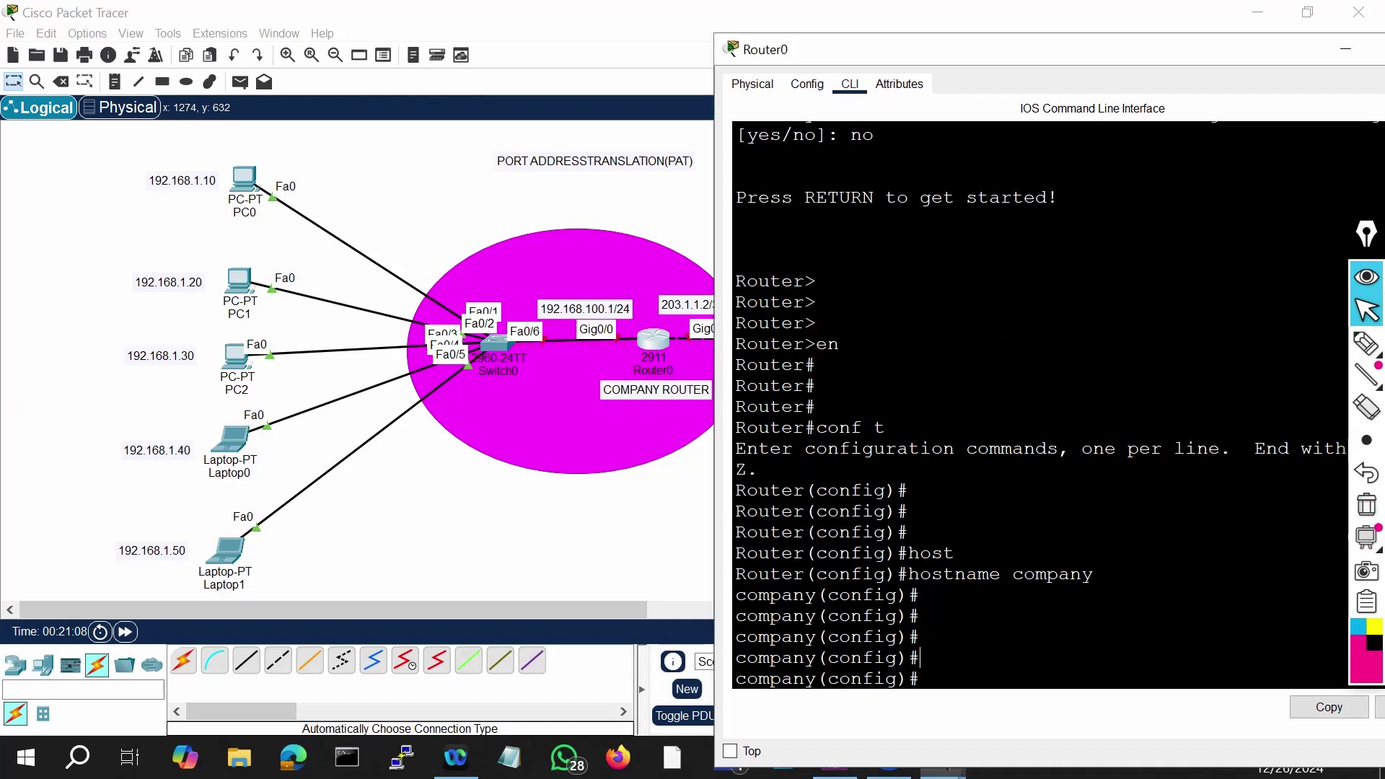
text(int gi0/1)
key(Return)
text(ip add)
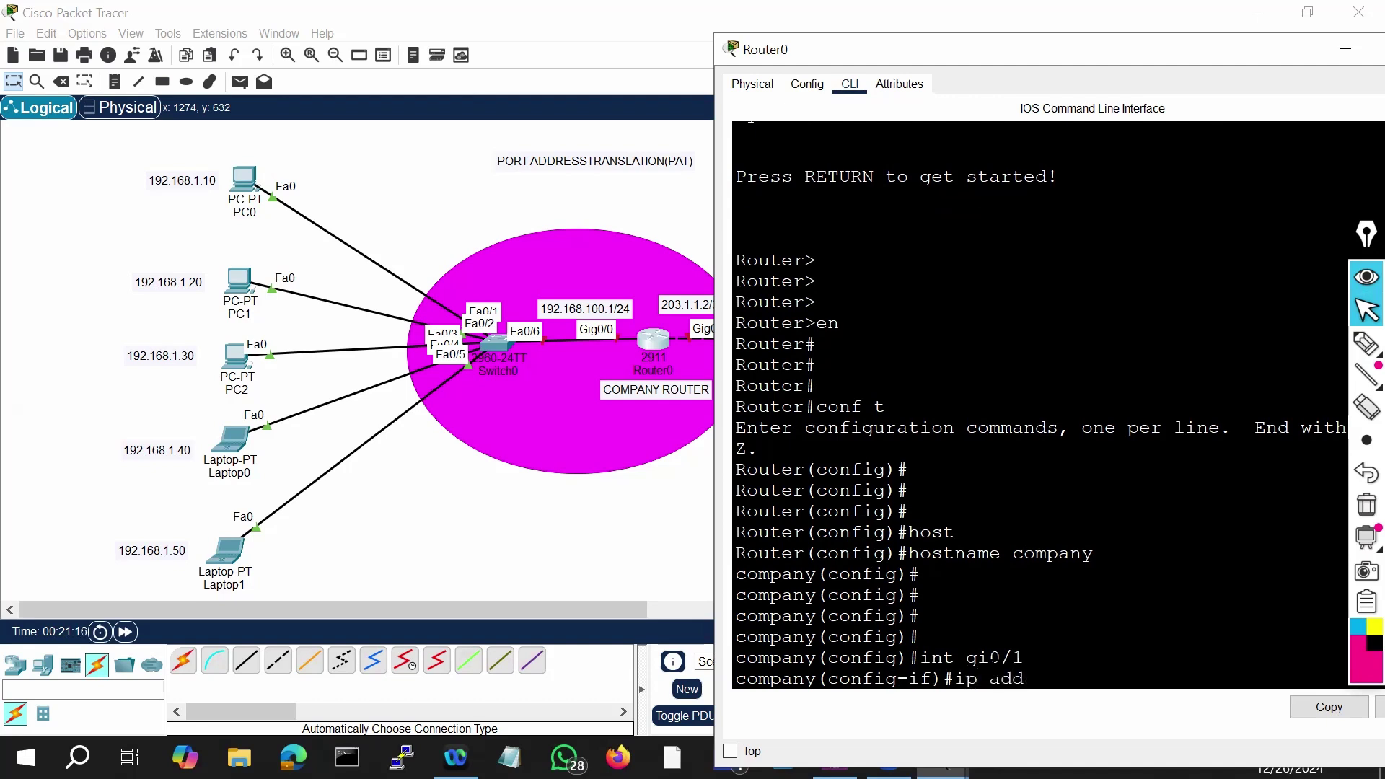
key(Tab)
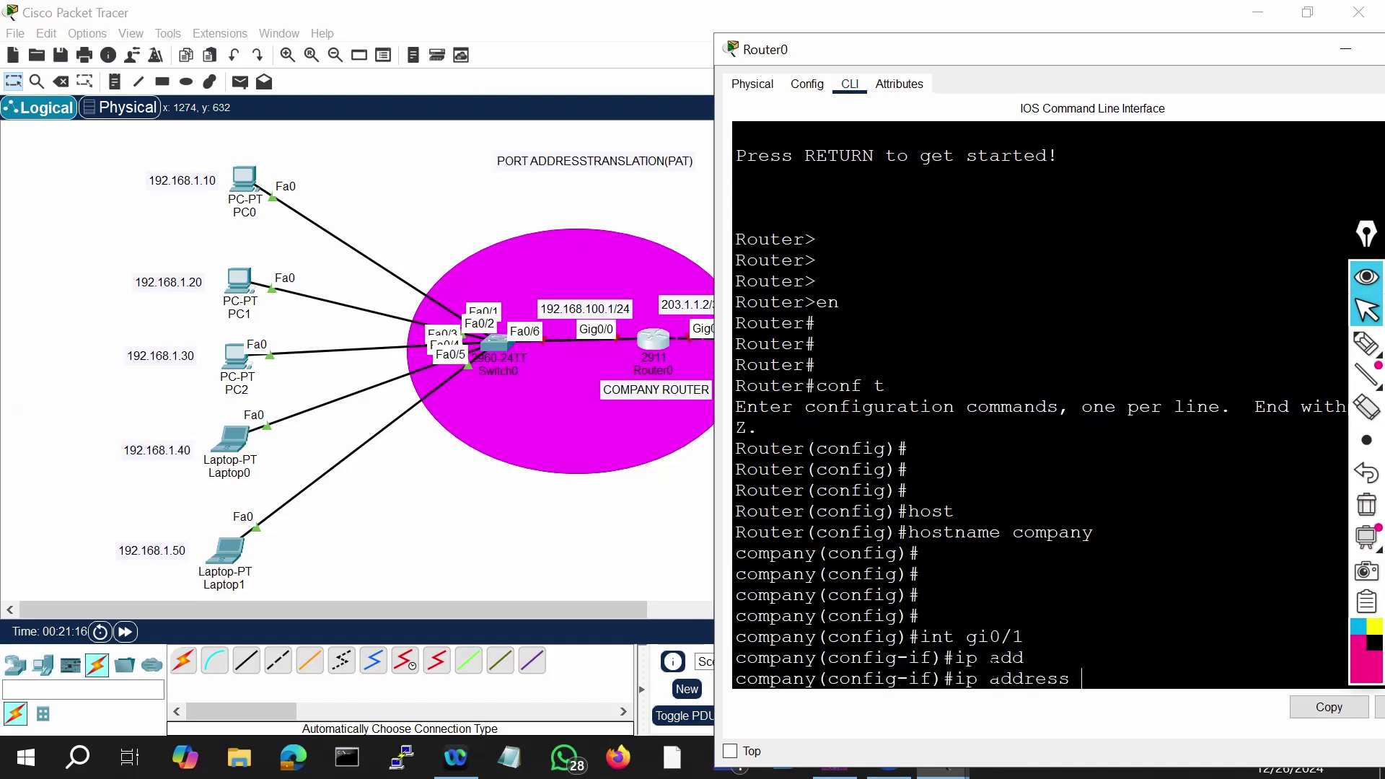
text(203.1.1.2 255.255.255.)
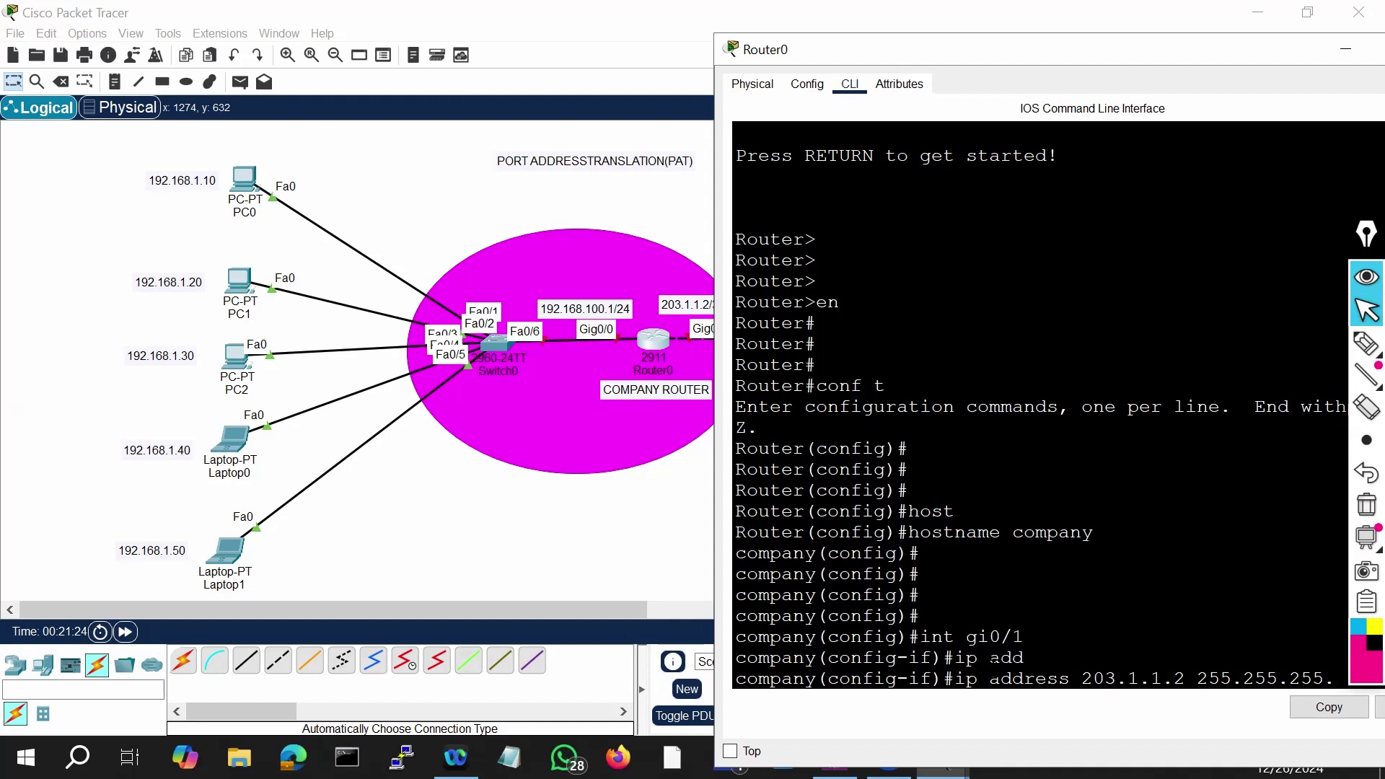
text(2)
key(Return)
key(Return)
key(Return)
Step: Enable Router0's gi0/1 interface with no shutdown
text(no s)
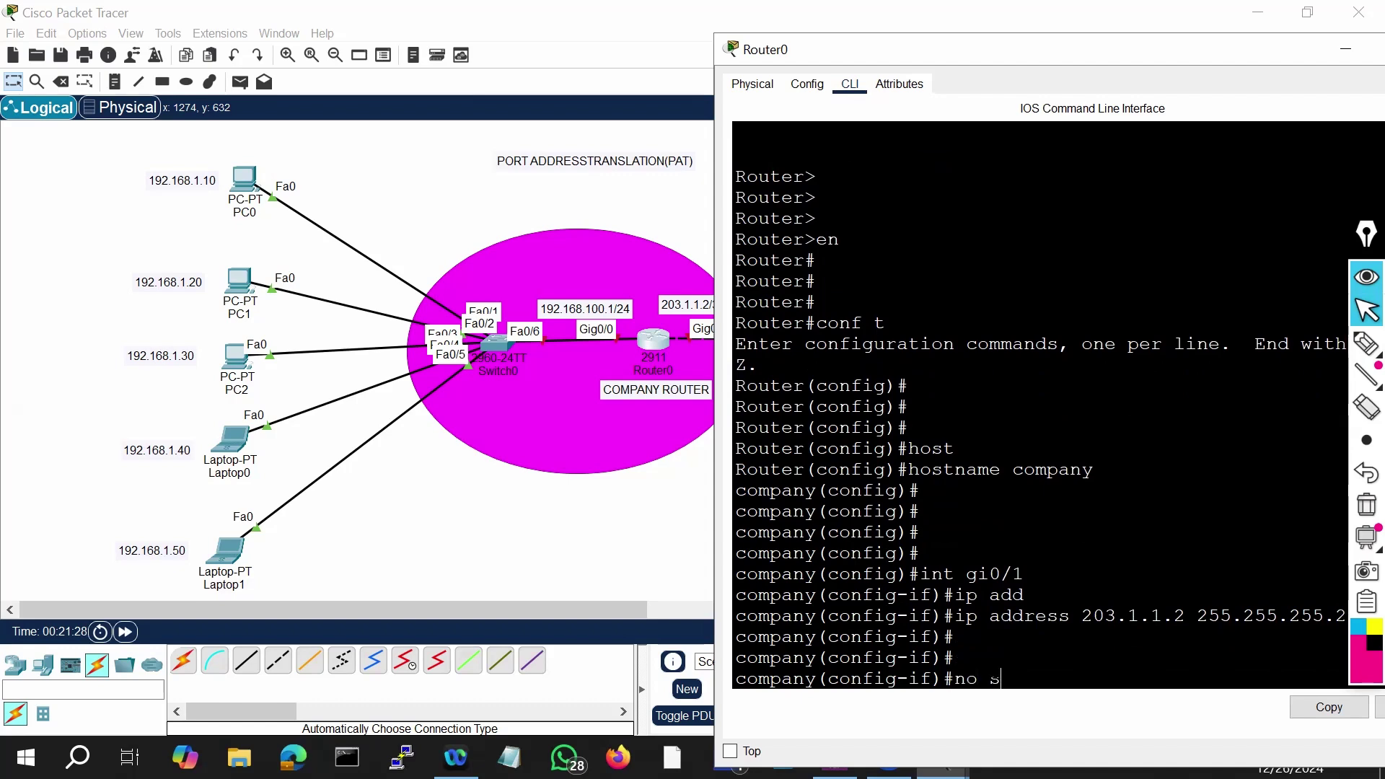
text(h)
key(Tab)
key(Return)
key(Return)
key(Return)
key(Return)
key(Return)
key(Return)
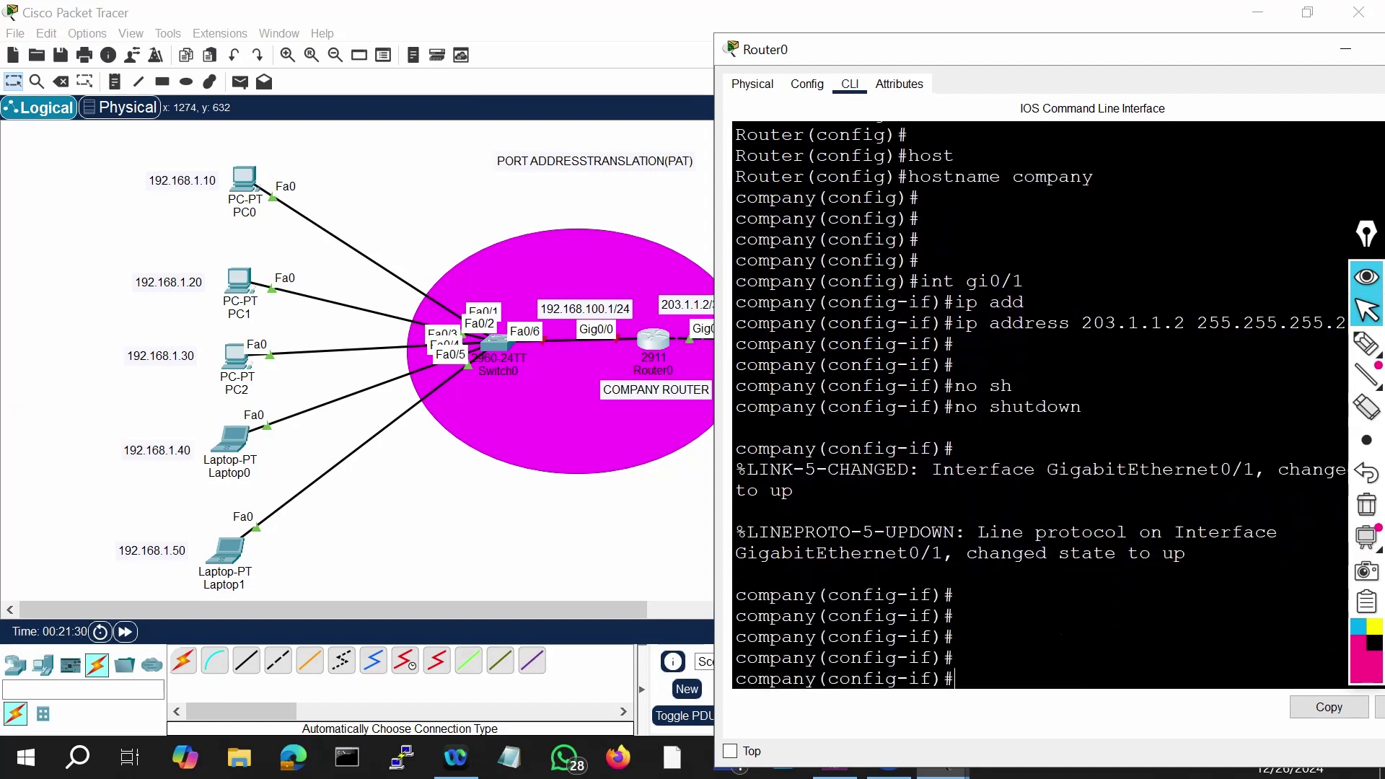
Step: Enter interface gi0/0 on Router0 and assign it the address 192.168.100.1 with mask 255.255.255.0
text(int gi0/0)
key(Return)
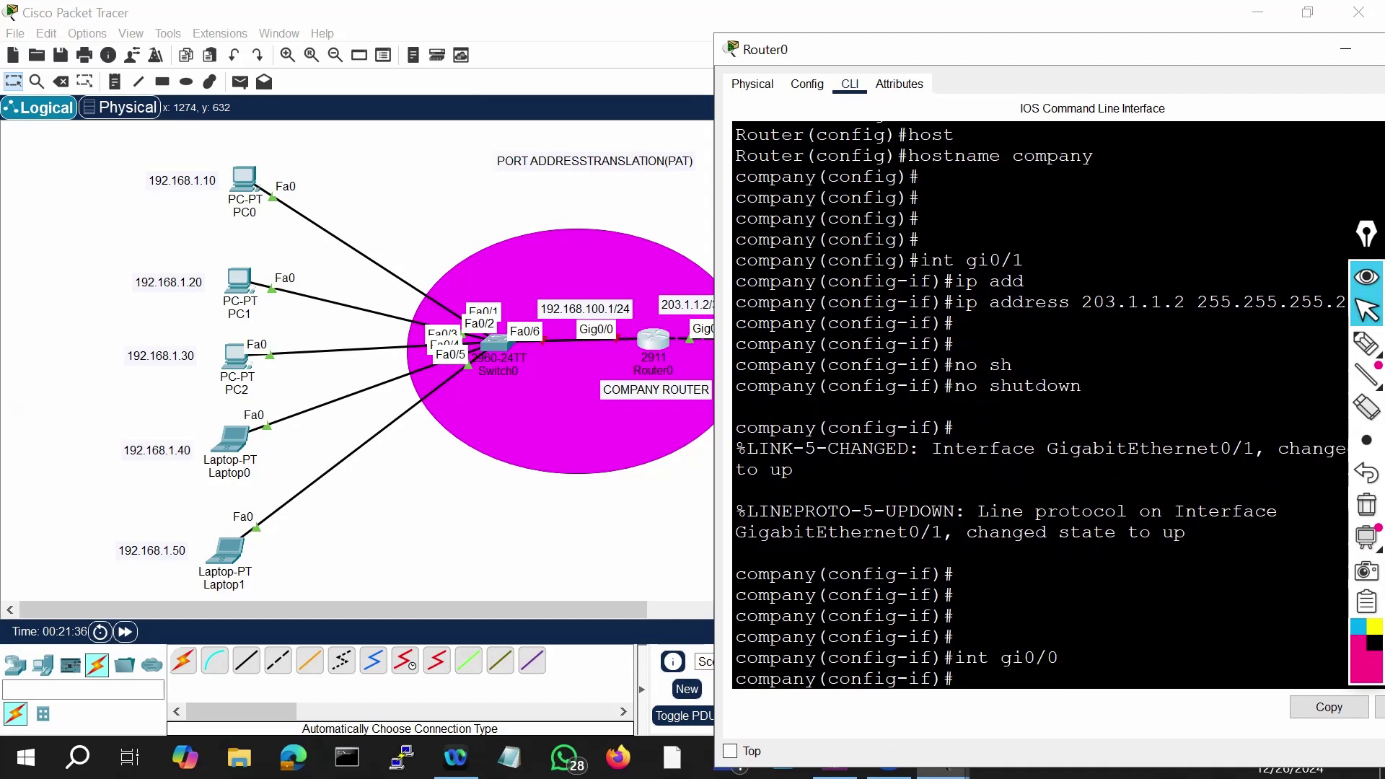
text(ip add 192.168.100.1 2)
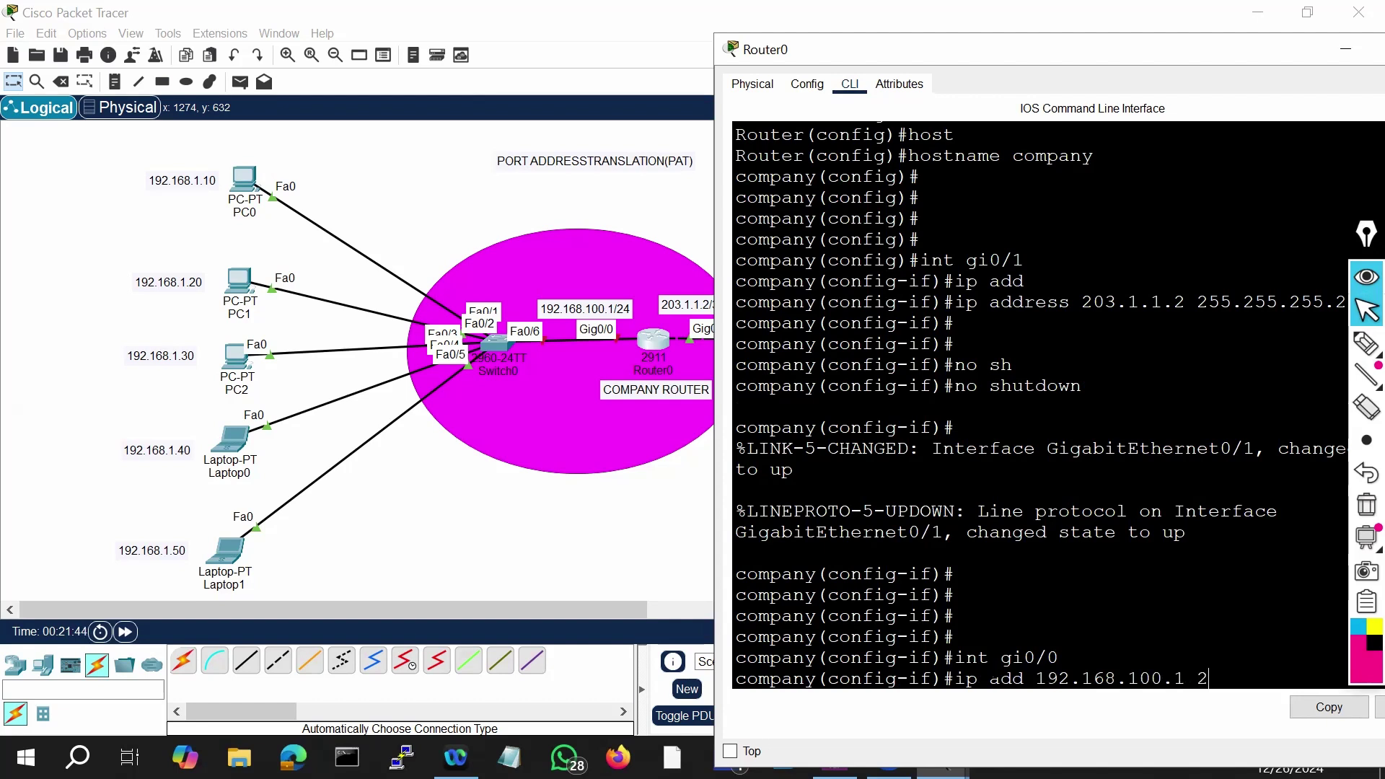
text(55.255.255.0)
key(Return)
key(Return)
key(Return)
Step: Enable Router0's gi0/0 interface with no shutdown
text(no sh)
key(Tab)
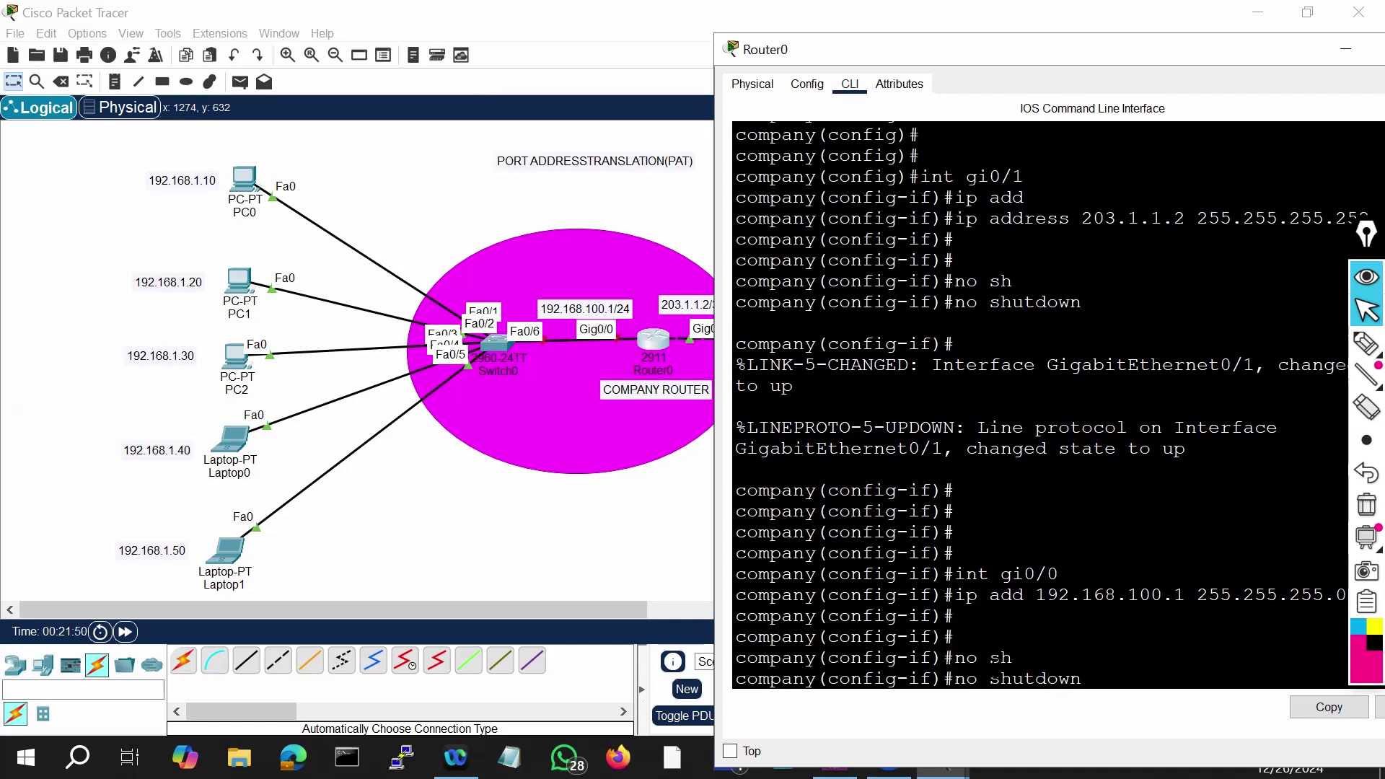
key(Return)
key(Return)
key(Return)
key(Return)
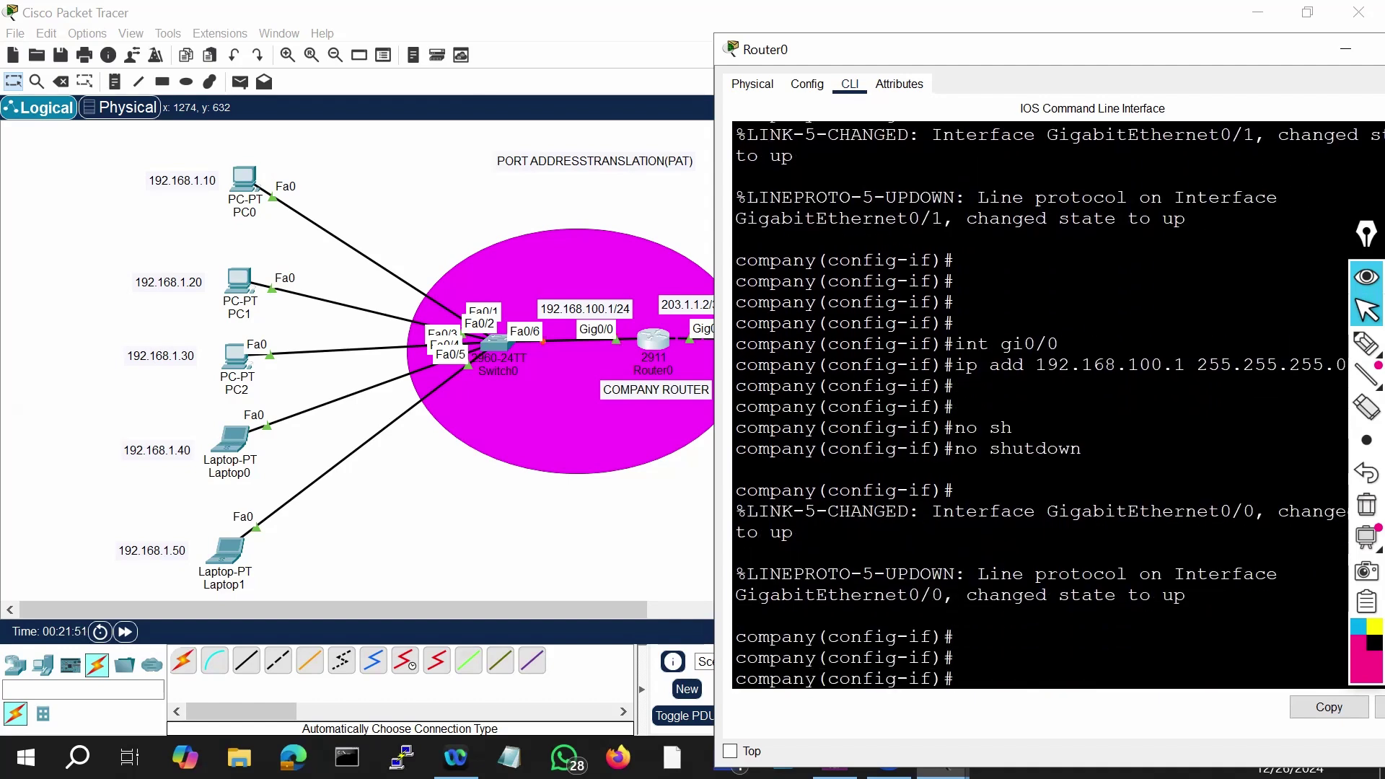
Step: Exit interface configuration on Router0 and add a default route, ip route 0.0.0.0 0.0.0.0 203.1.1.1
drag(938, 48, 949, 16)
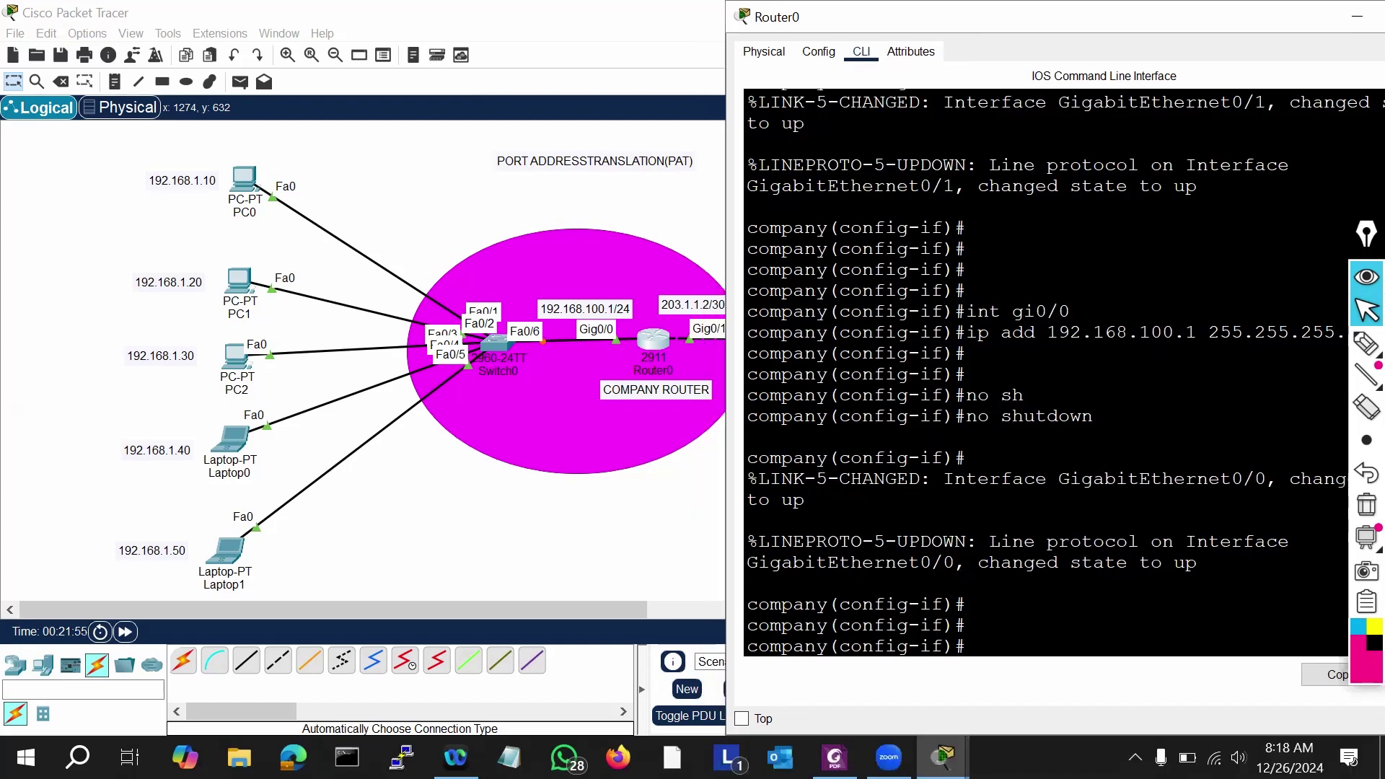
text(exit)
key(Return)
key(Return)
key(Return)
key(Return)
key(Return)
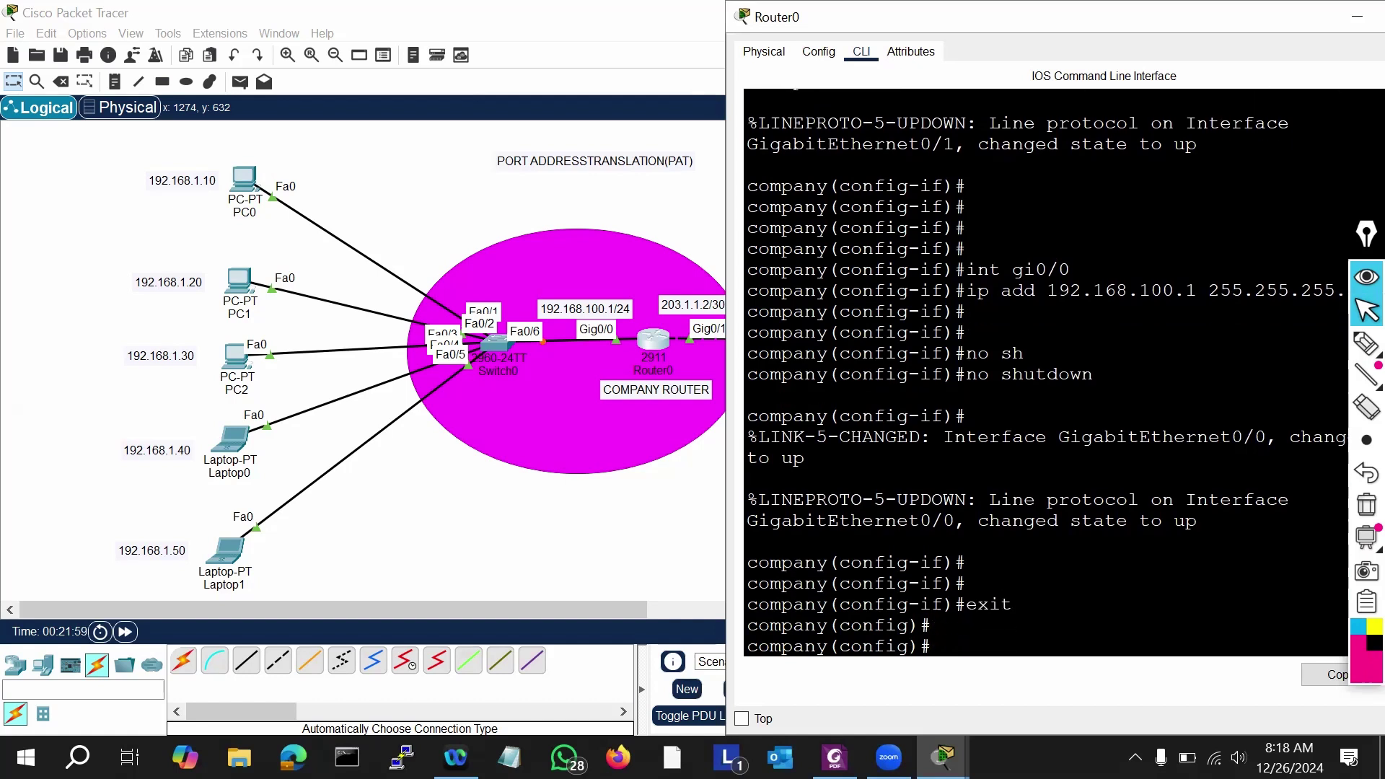
text(ip )
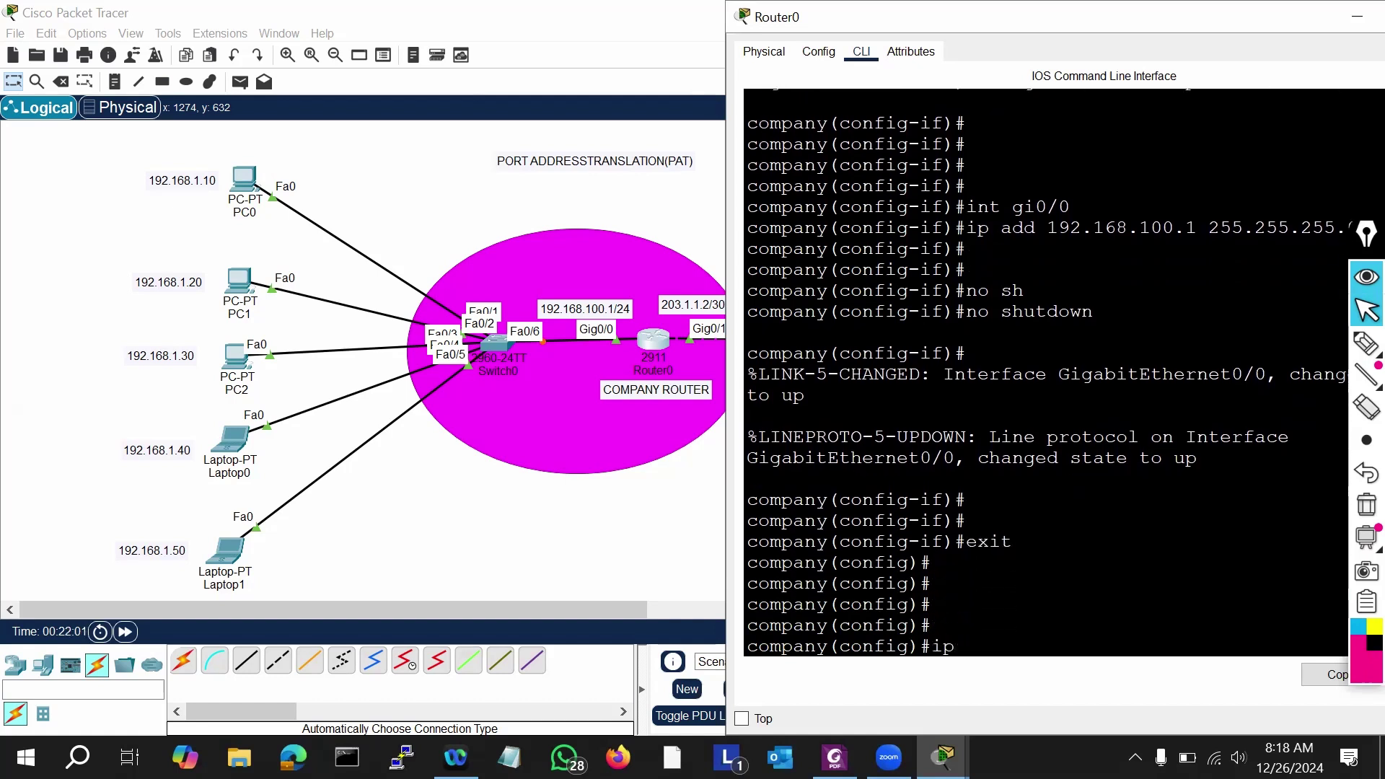
text(route 0.0.0.0 0.0.0.0)
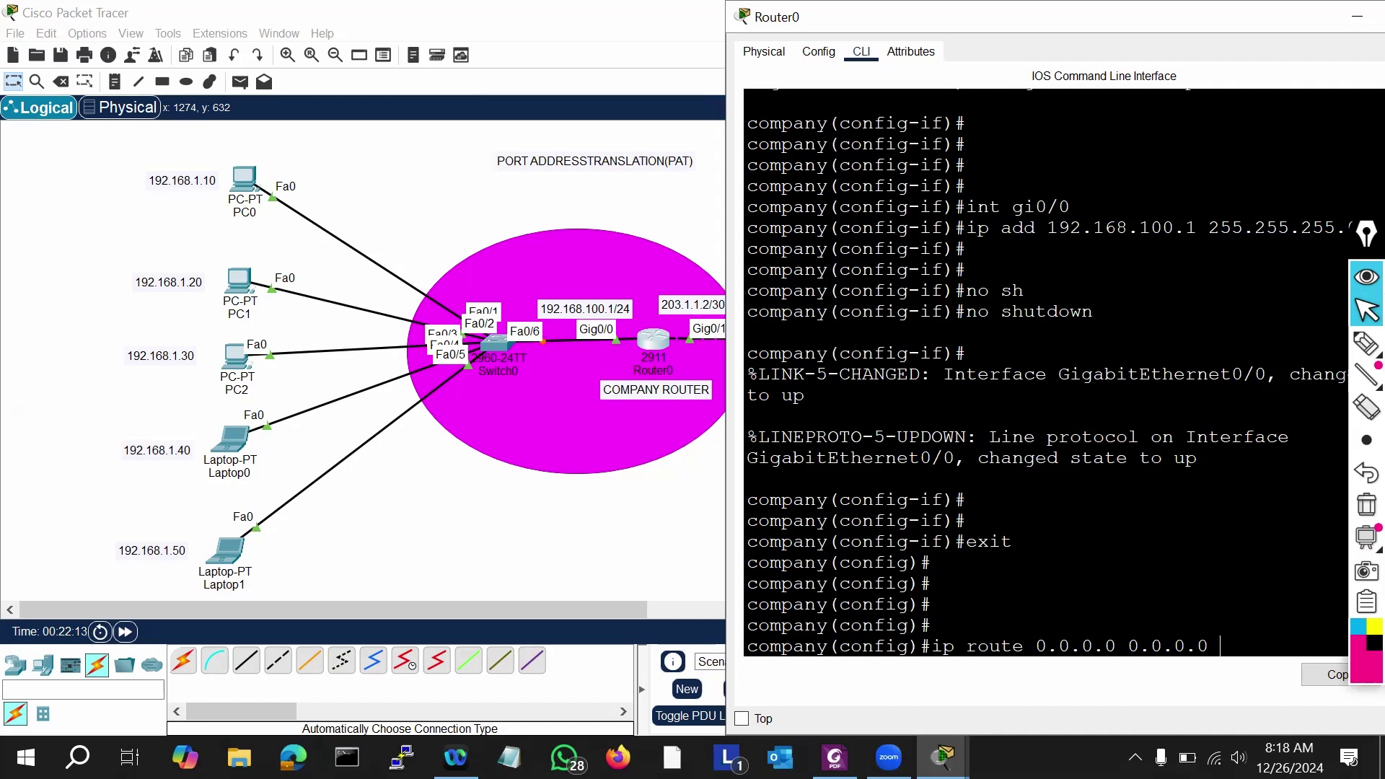
text( 203.1.1.1)
key(Return)
key(Return)
key(Return)
key(Return)
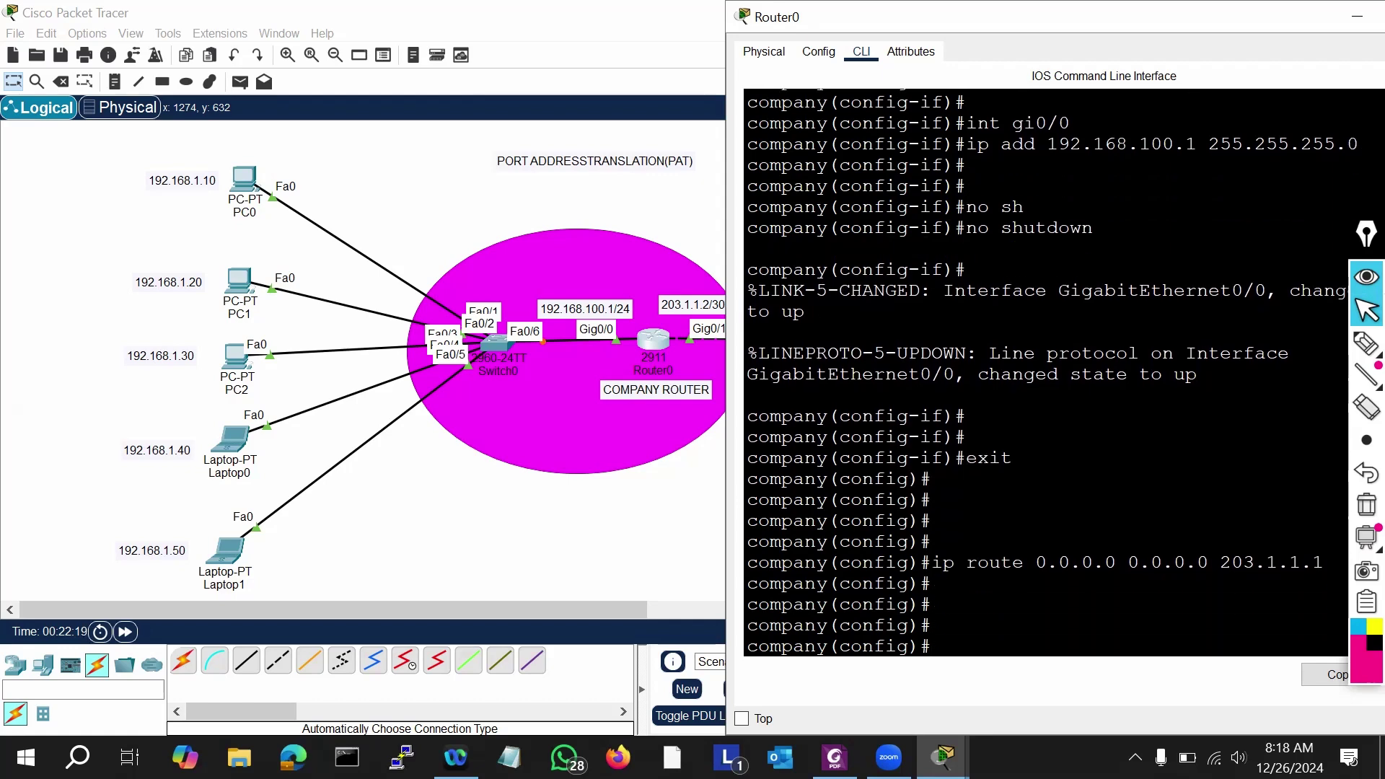
Step: Return Router0 to privileged mode with end
text(end)
key(Return)
key(Return)
key(Return)
key(Return)
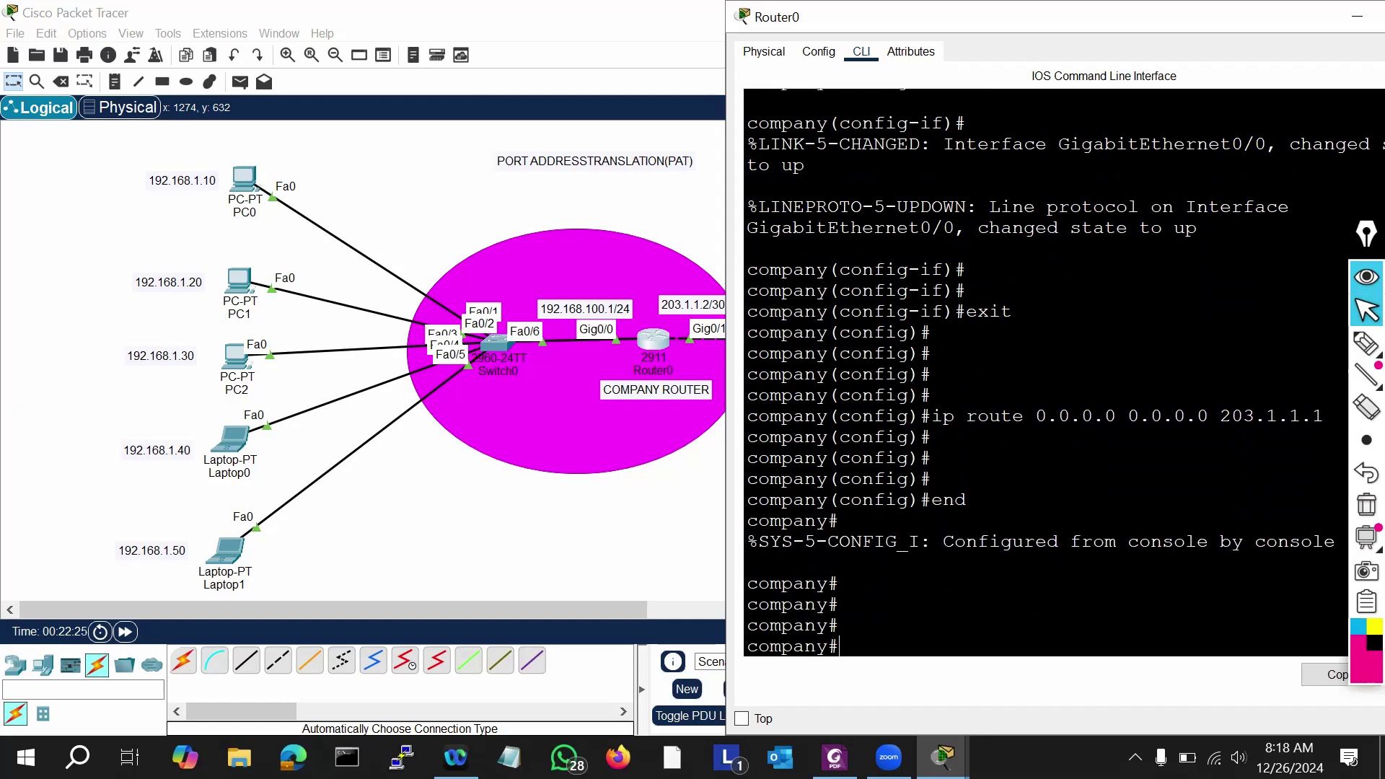
Step: Minimize the Router0 window to uncover the full topology
click(1366, 344)
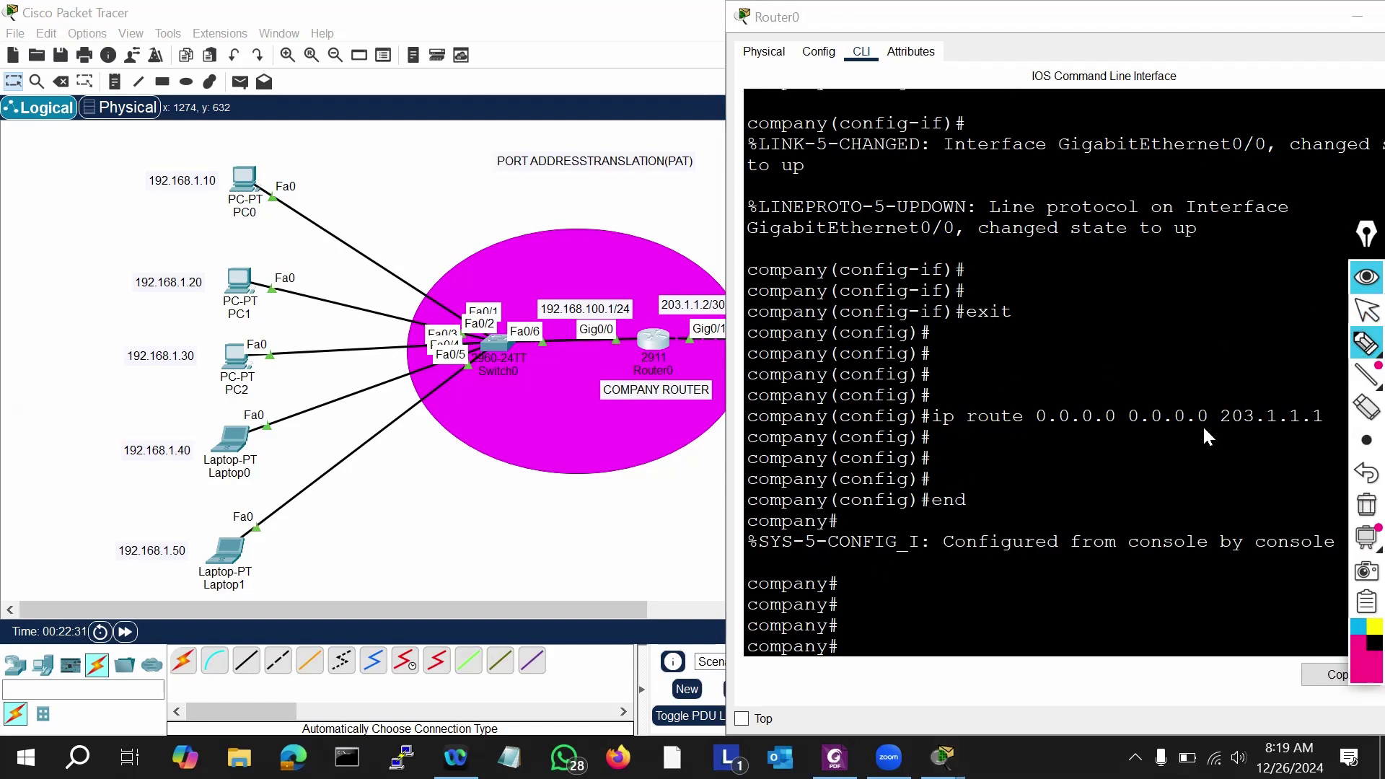
click(1360, 315)
drag(931, 16, 623, 161)
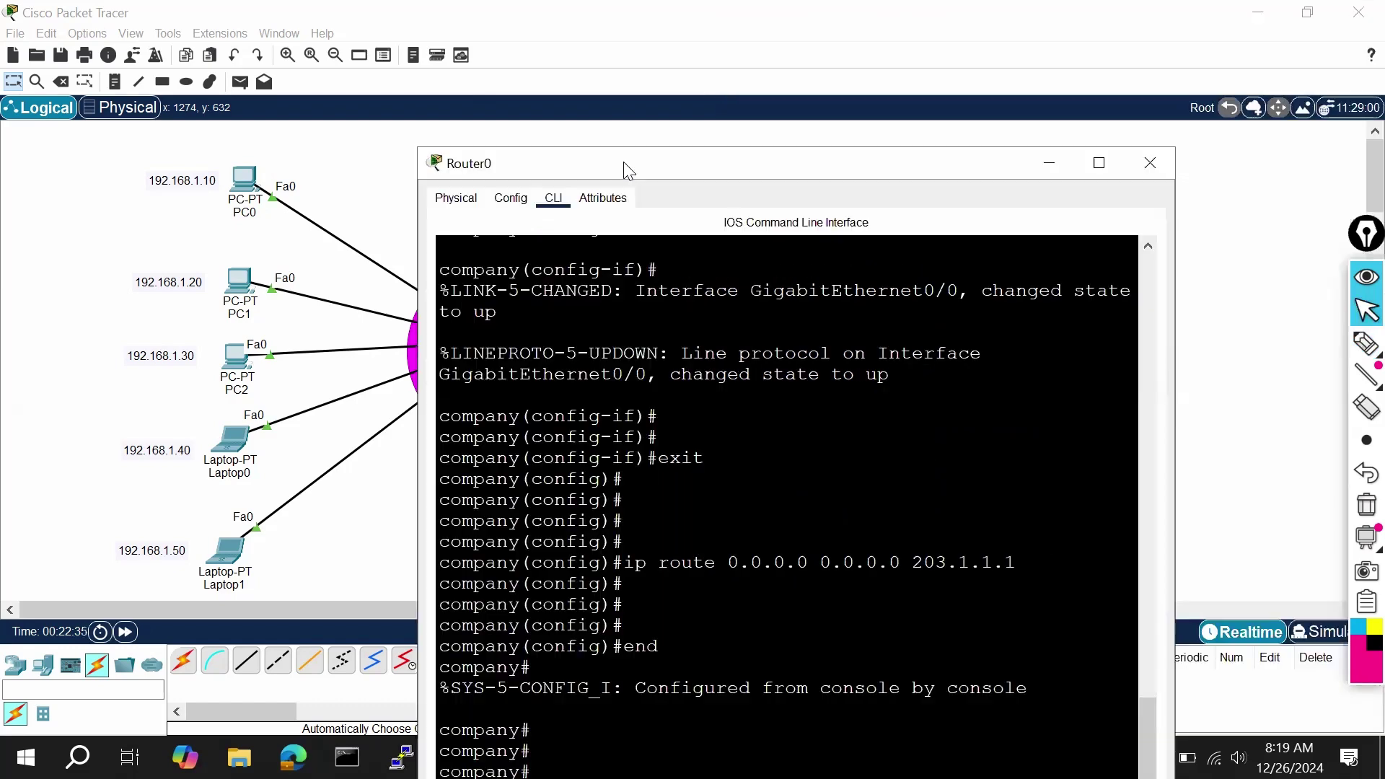
click(1054, 163)
Step: Mark the 203.1.1.2/30, 203.1.1.1/30 and PC0 address labels with the annotation pen, then erase the marks
click(1365, 345)
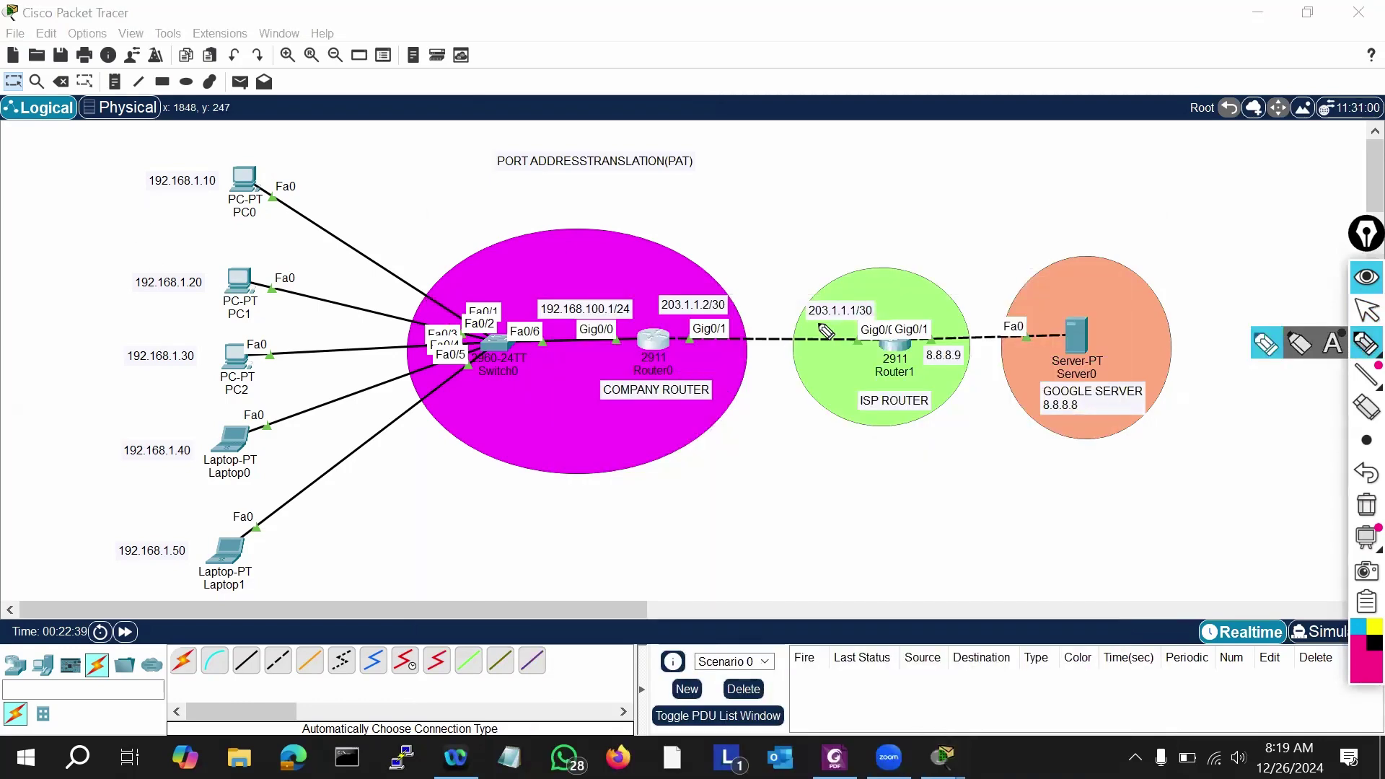
mouse_move(664, 318)
mouse_down()
mouse_move(722, 317)
mouse_move(745, 294)
mouse_move(660, 283)
mouse_move(638, 298)
mouse_up()
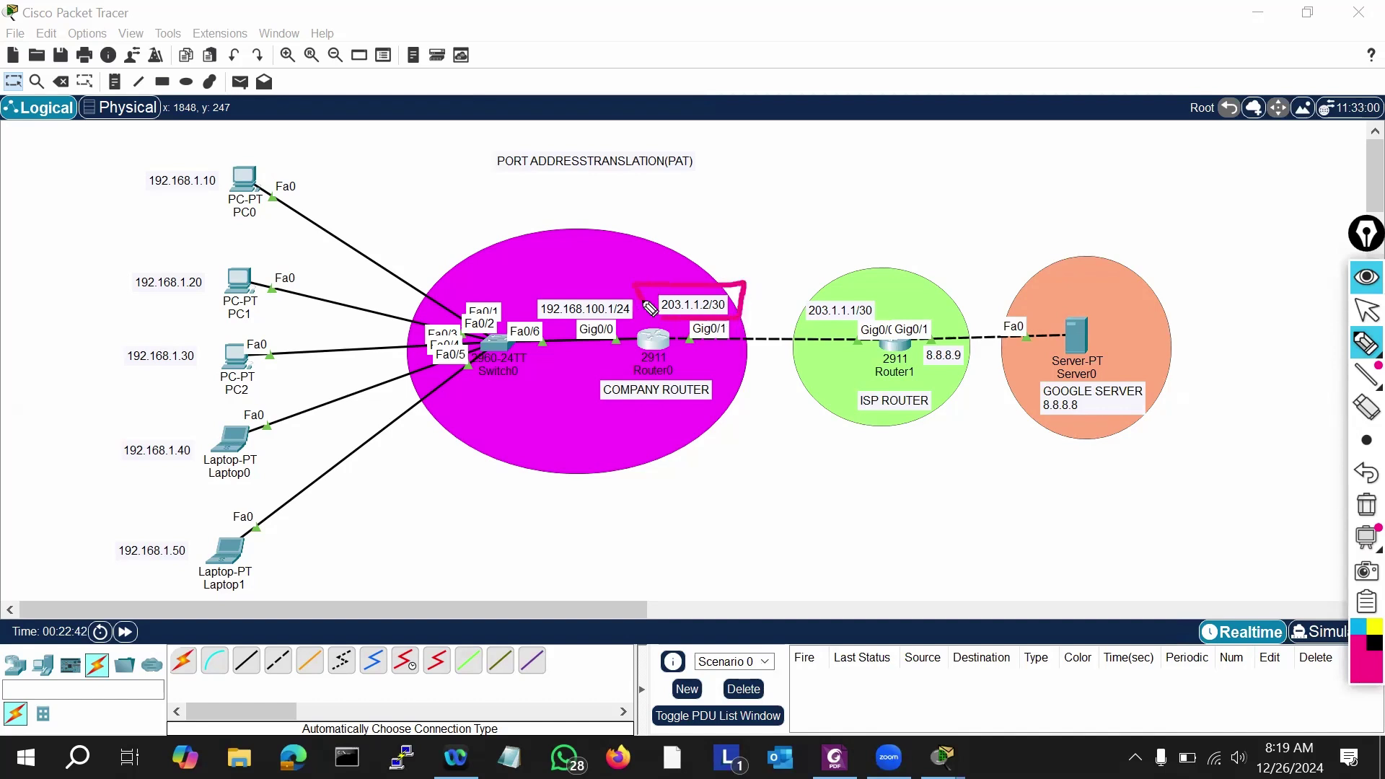
drag(804, 324, 874, 329)
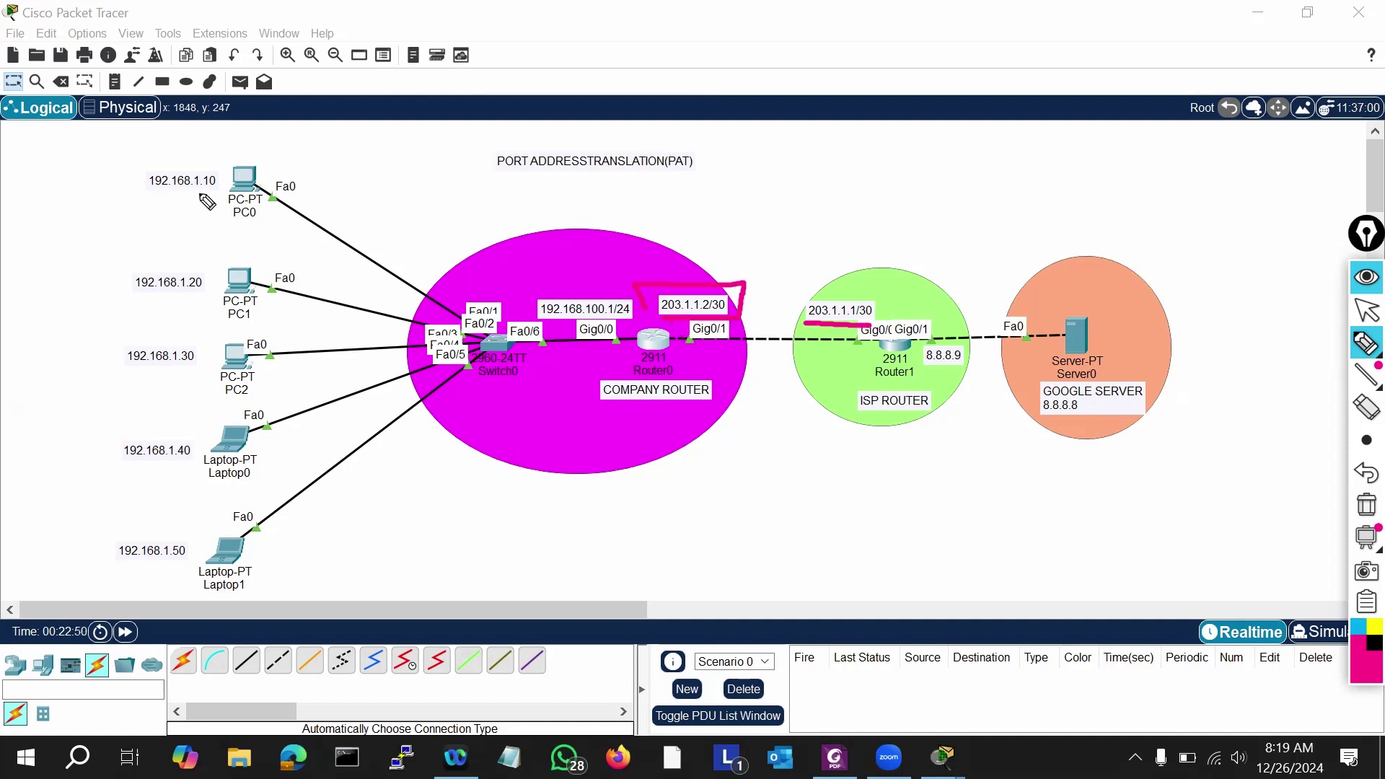
drag(197, 198, 196, 228)
click(1362, 339)
click(1361, 314)
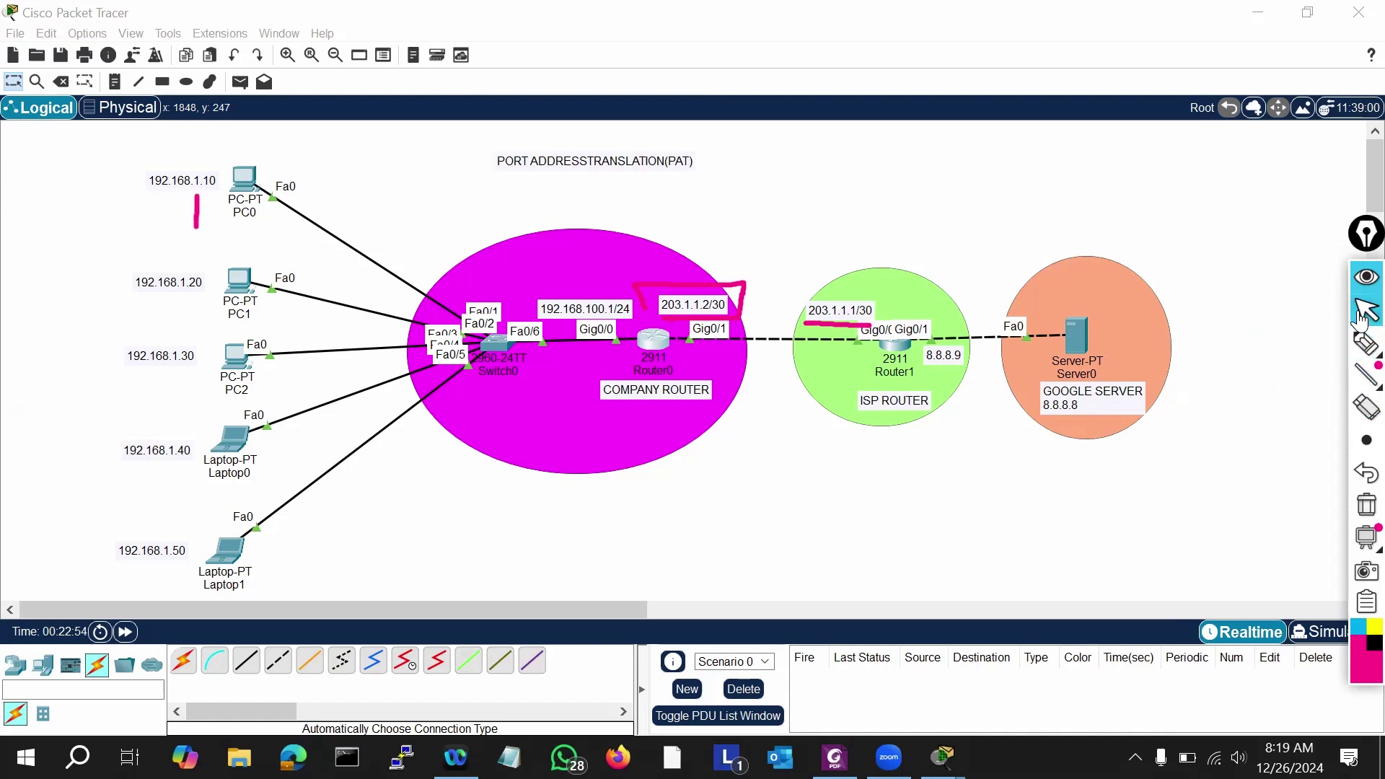
click(1366, 505)
Step: Set PC0's static IPv4 address to 192.168.100.10 in its IP configuration and copy the address
click(244, 179)
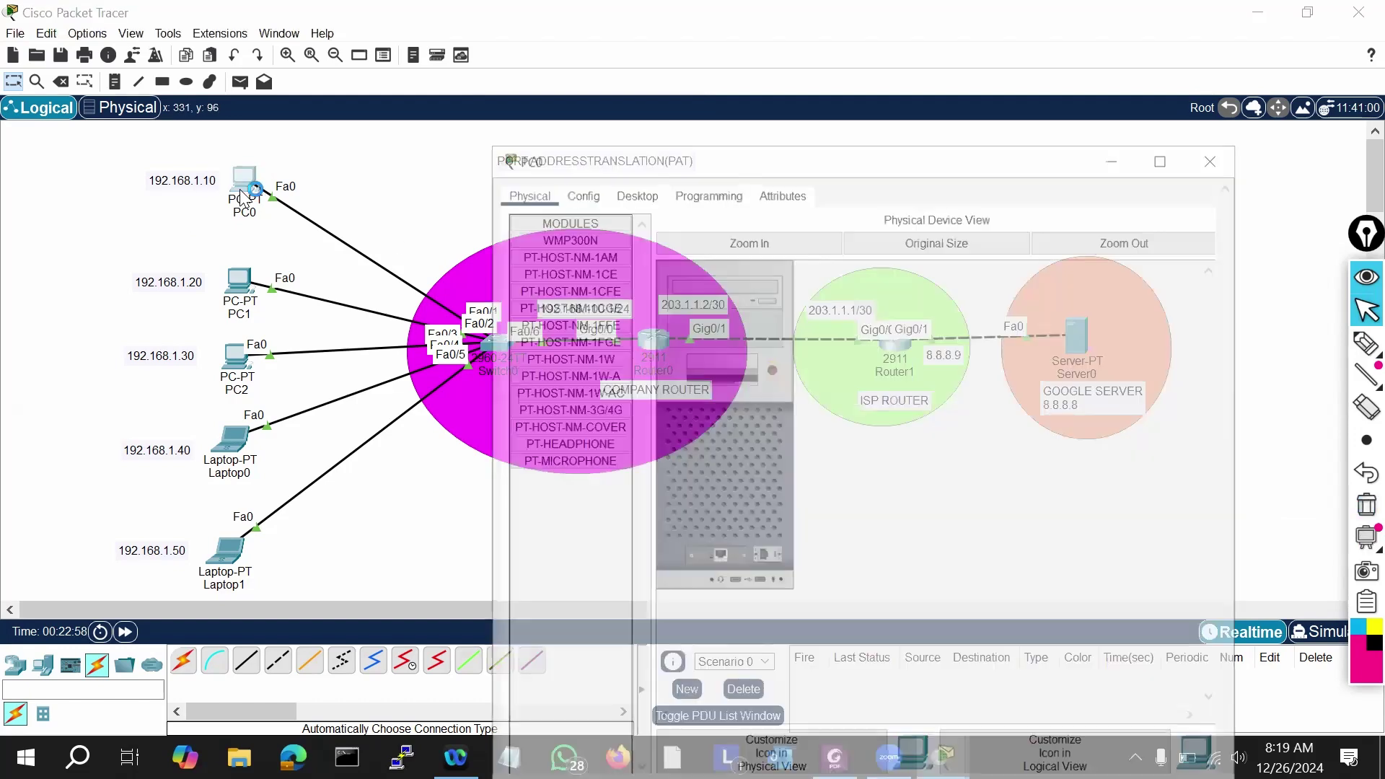
click(632, 52)
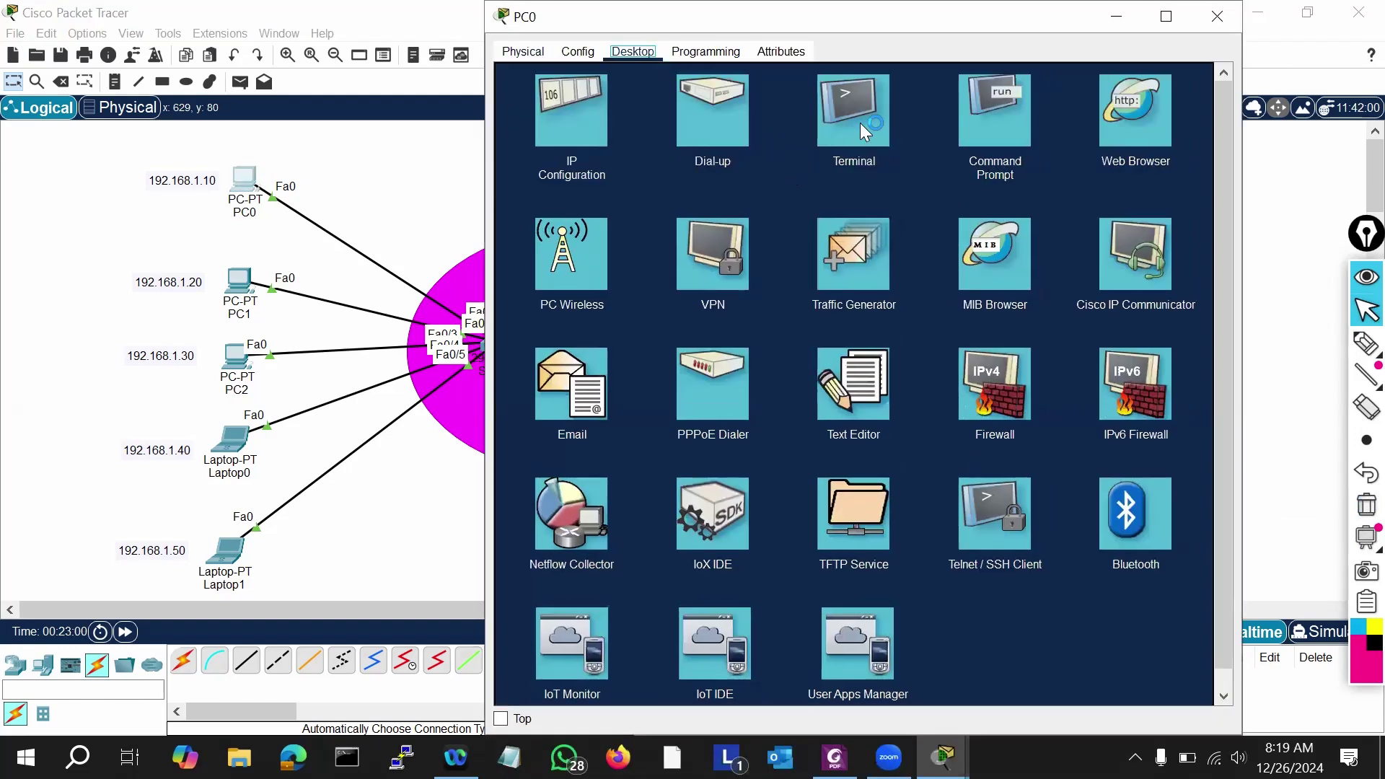
click(595, 134)
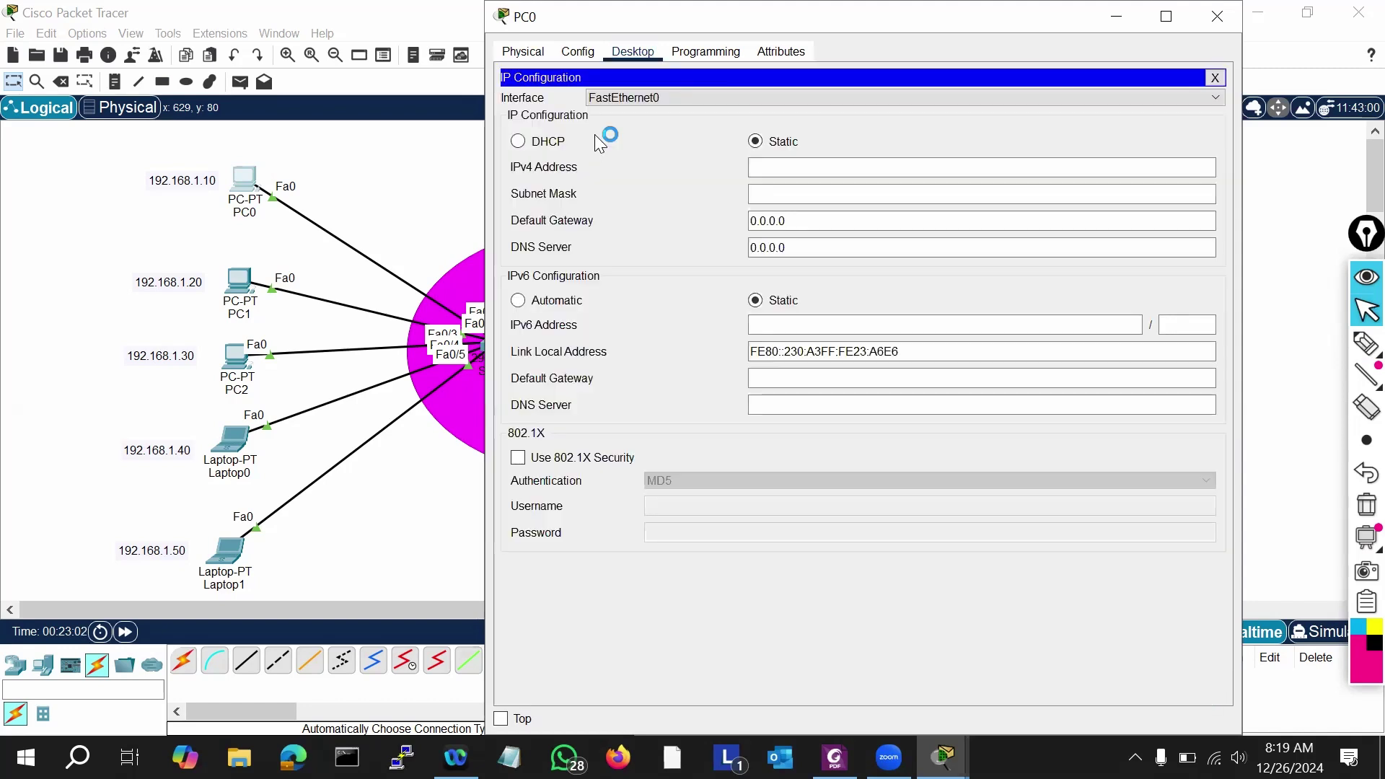
click(771, 168)
text(19)
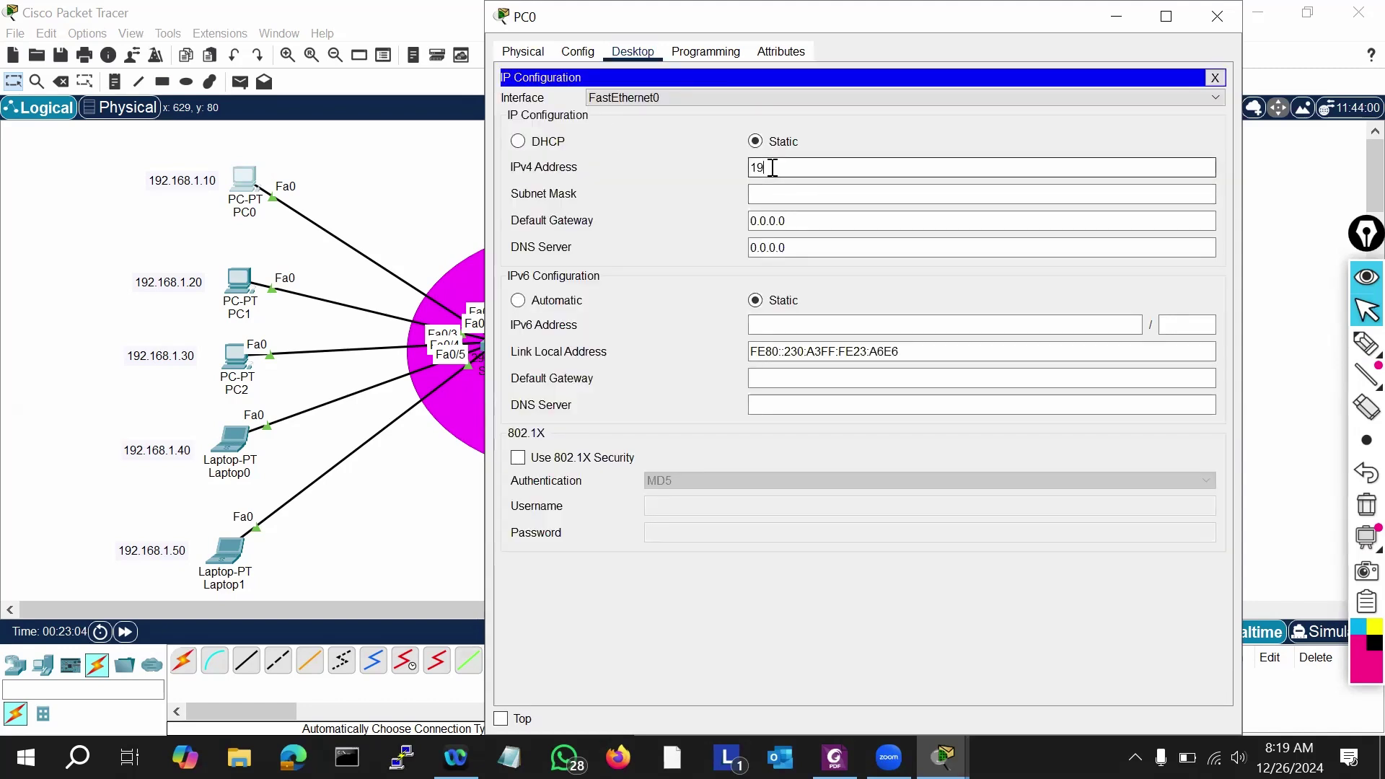
text(2.168.100.10)
drag(838, 173, 736, 170)
key(ctrl+c)
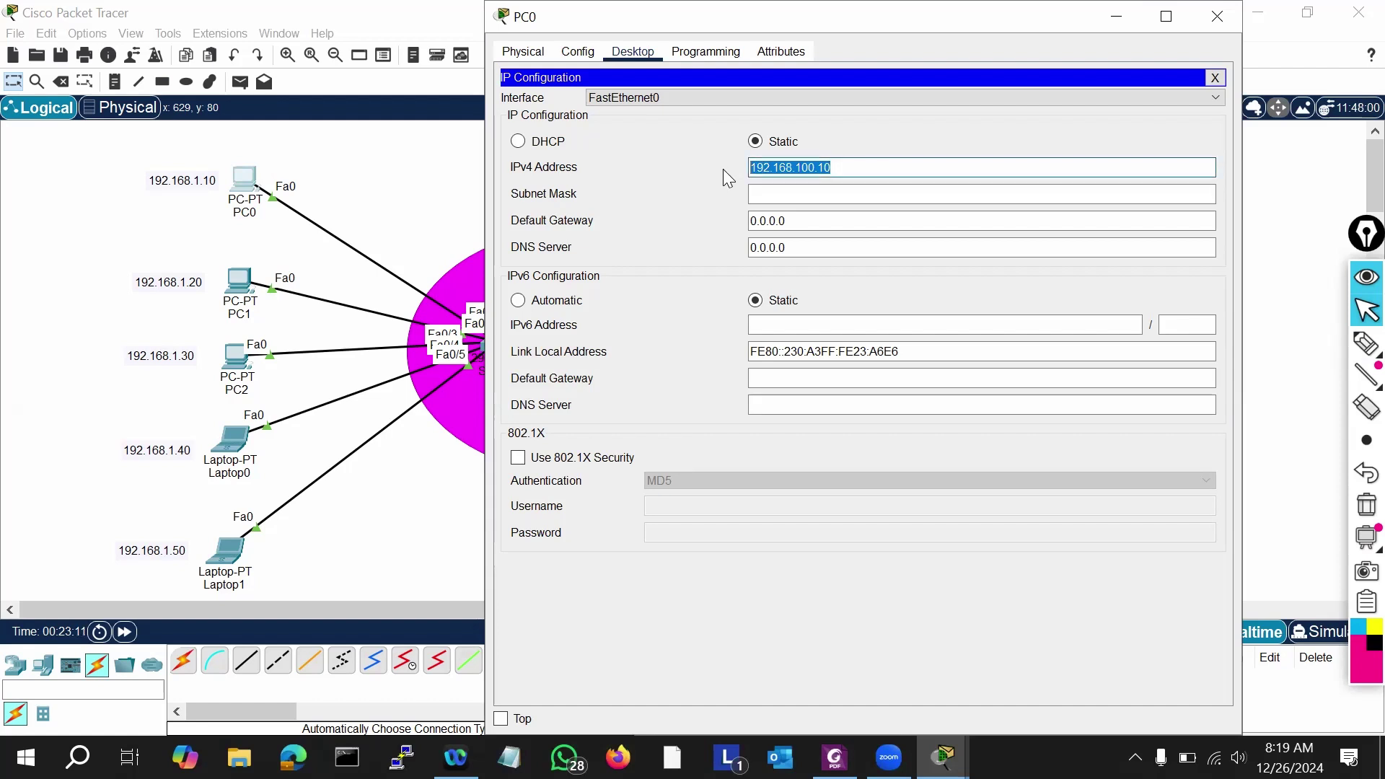
Step: Give PC0 the subnet mask 255.255.255.0 and default gateway 192.168.100.1, then minimize its window
click(751, 193)
click(801, 220)
key(ctrl+v)
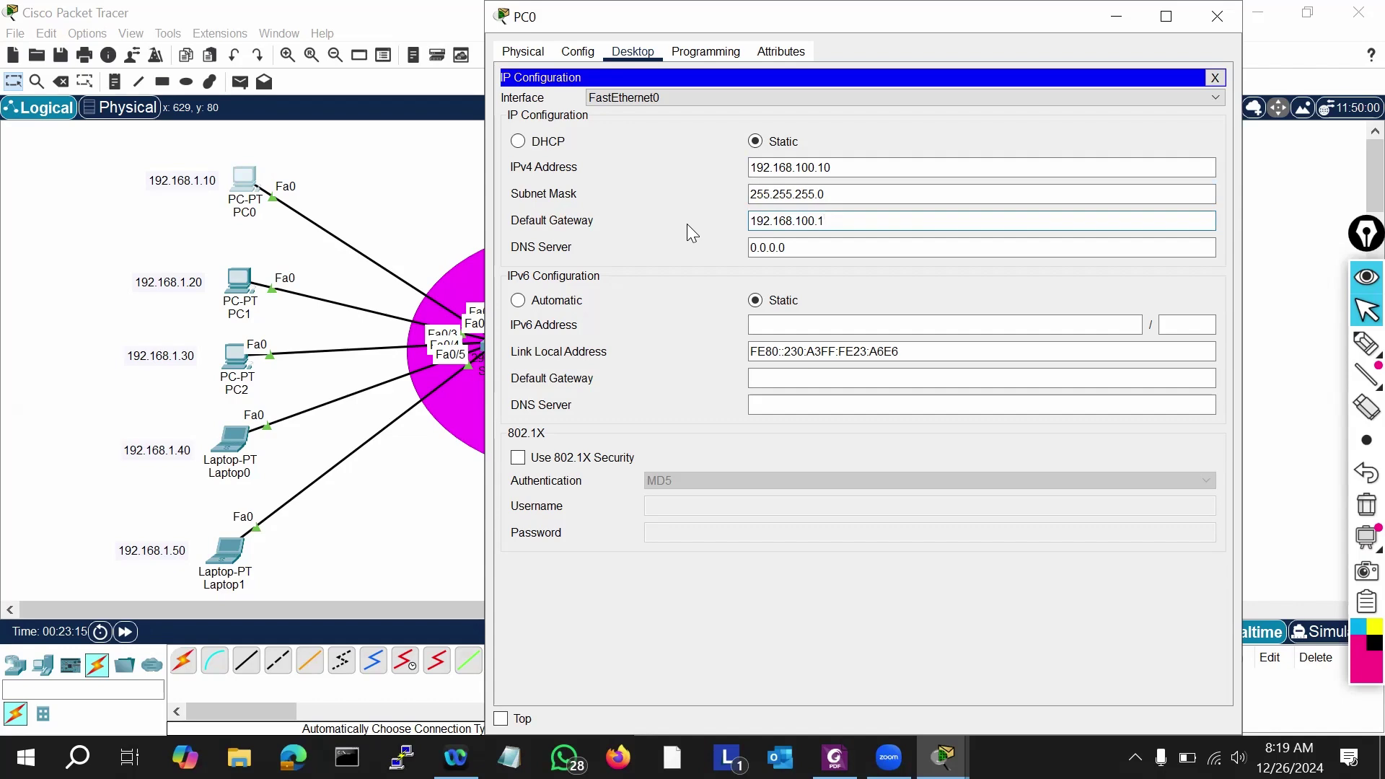
click(1215, 77)
click(1116, 16)
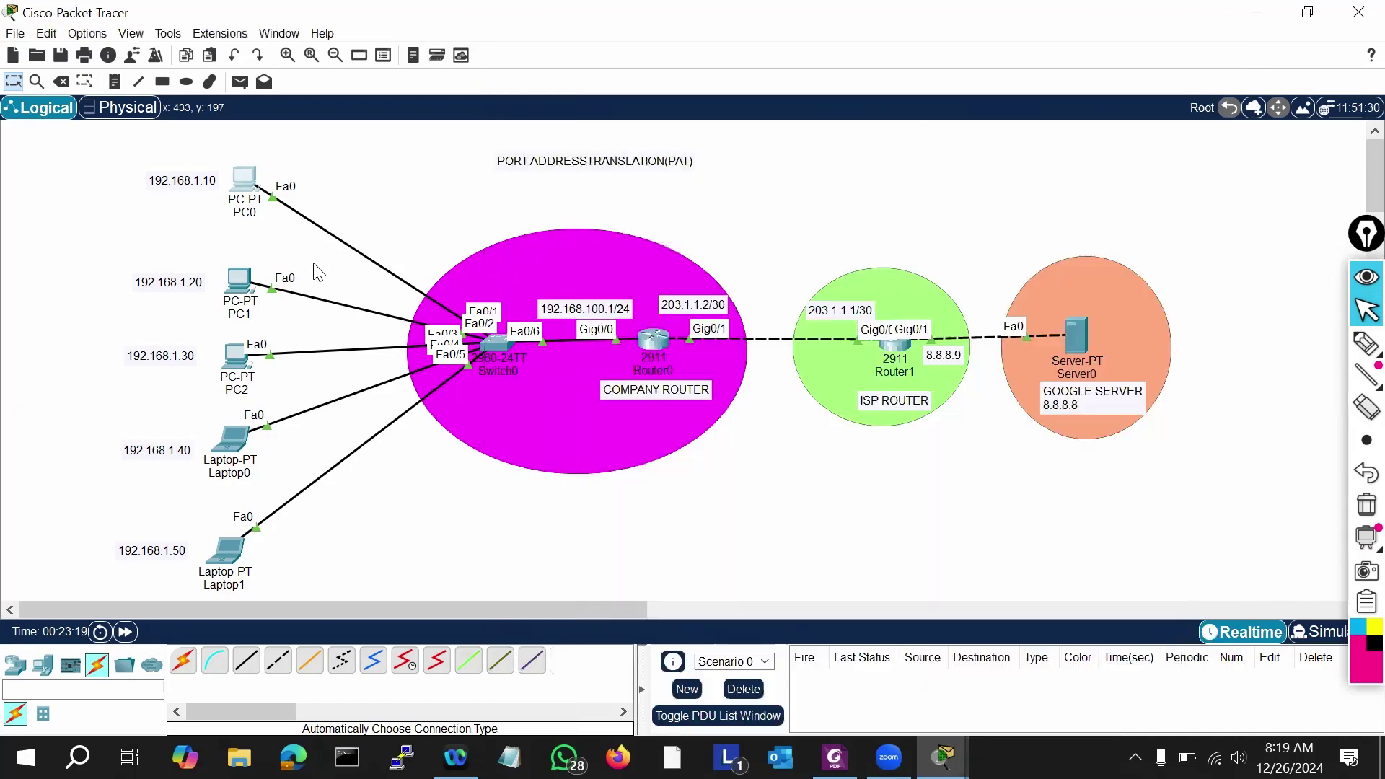
Step: Set PC1's static IPv4 address to 192.168.100.20 in its IP configuration
click(239, 280)
drag(693, 162, 685, 15)
click(634, 51)
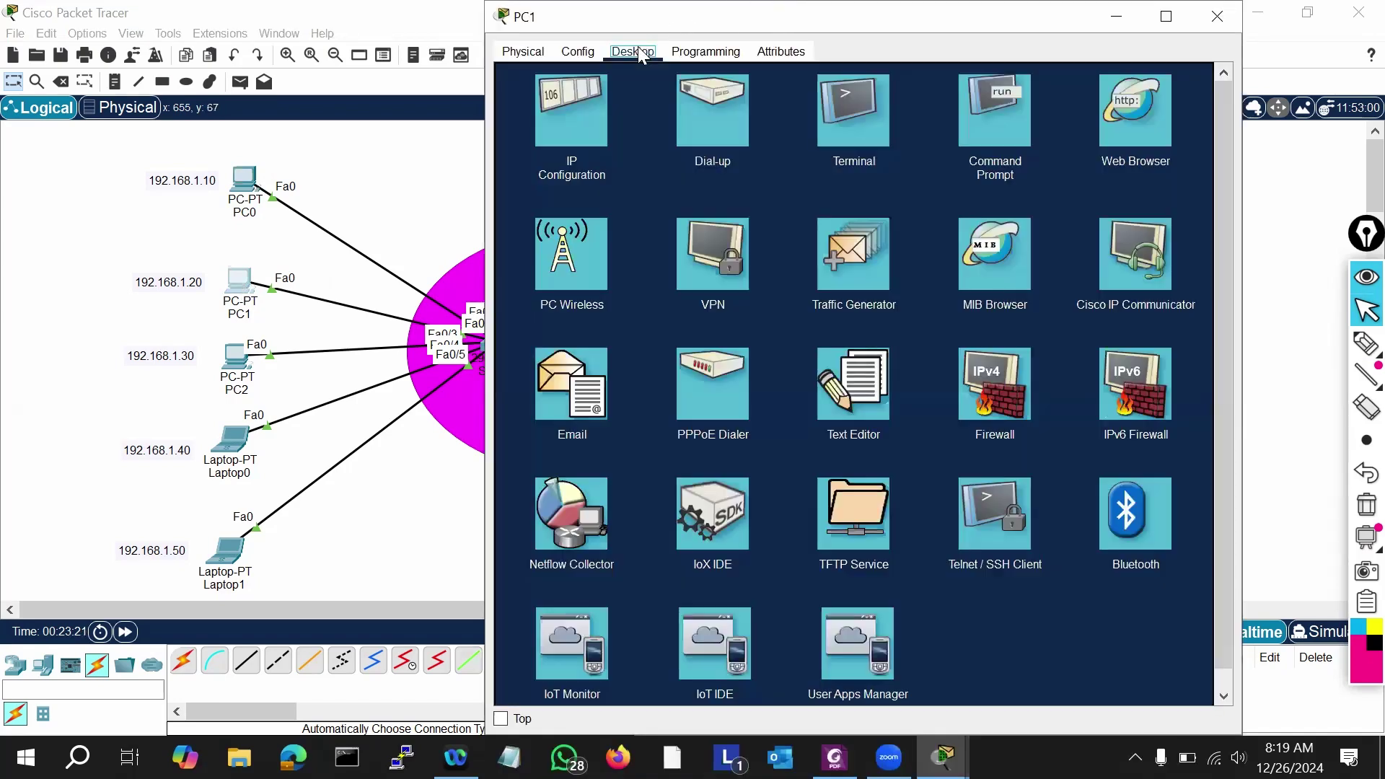
click(572, 133)
text(192.168.100.10)
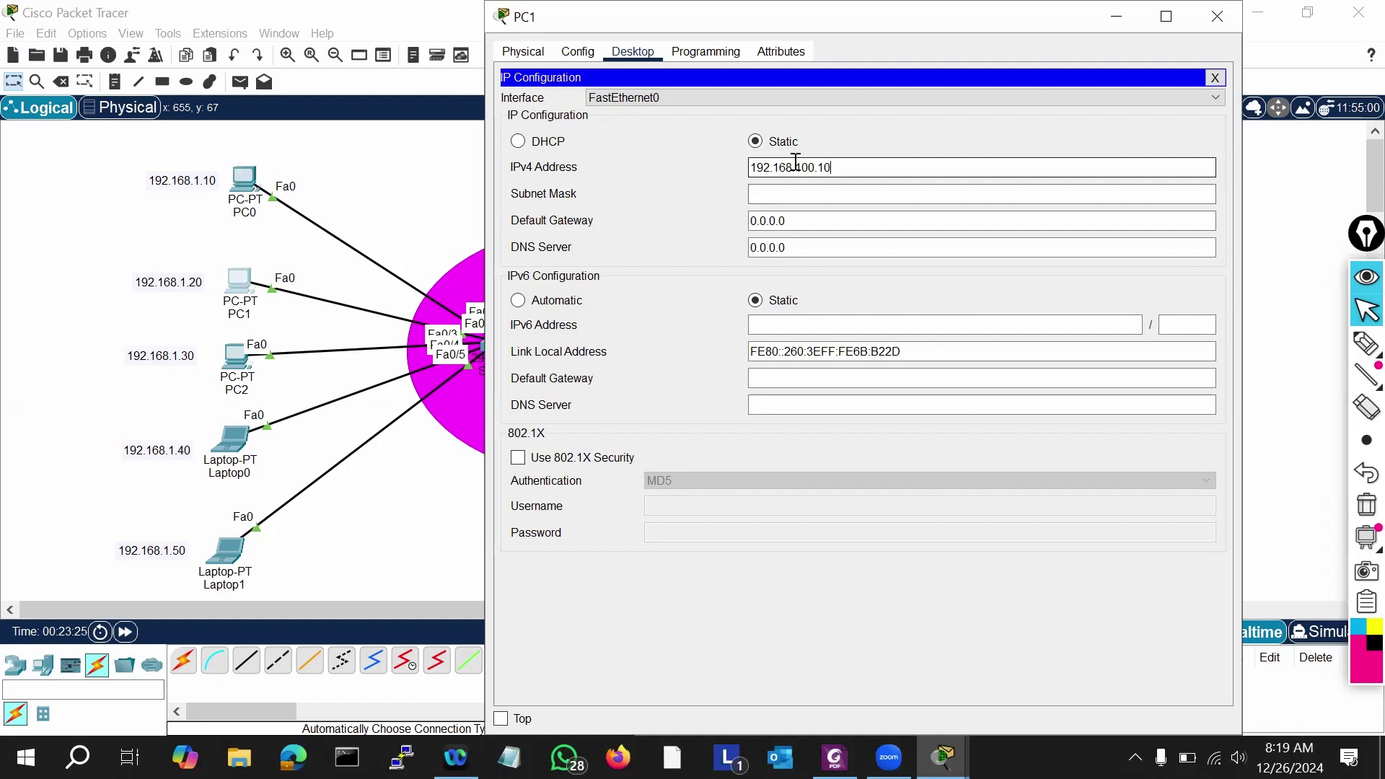
key(BackSpace)
key(BackSpace)
text(20)
Step: Give PC1 the subnet mask 255.255.255.0 and default gateway 192.168.100.1, then minimize its window
click(821, 195)
click(823, 216)
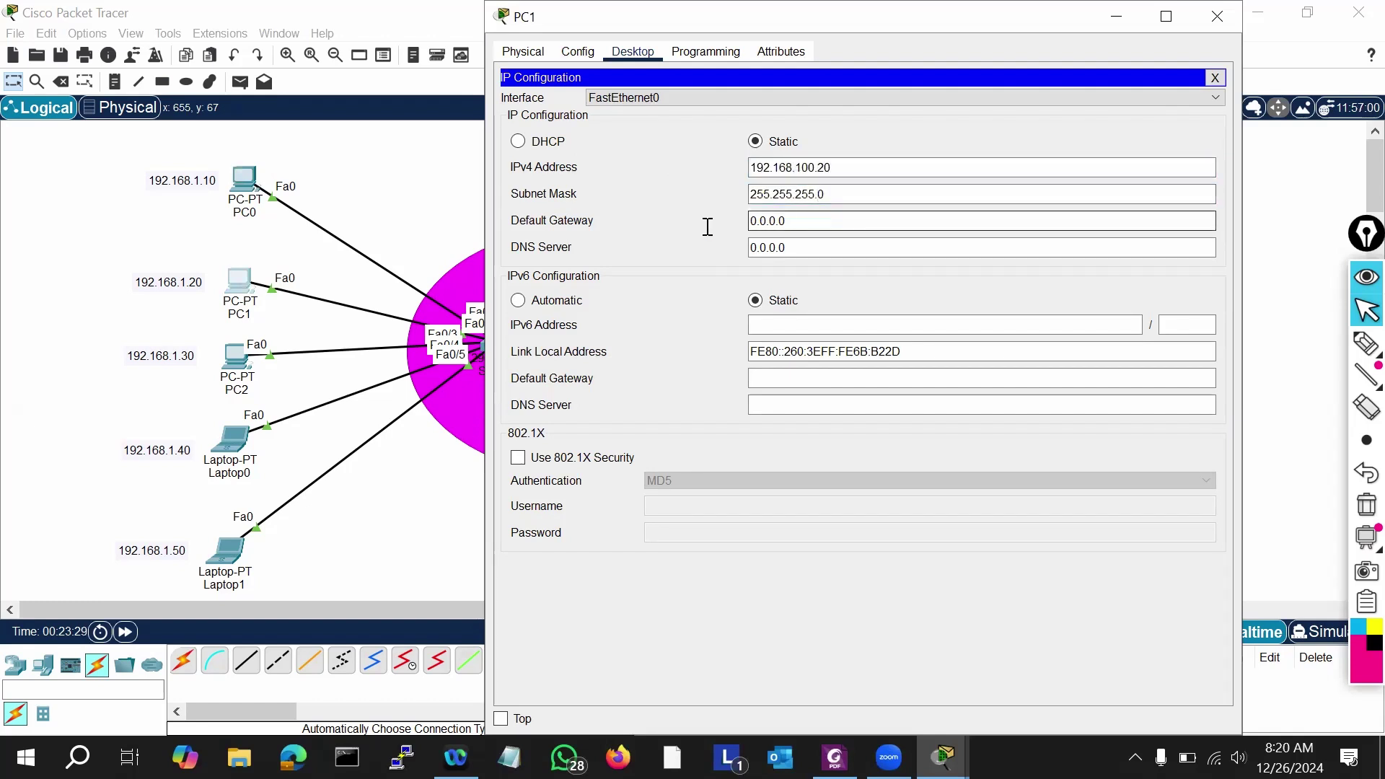
key(ctrl+a)
key(ctrl+v)
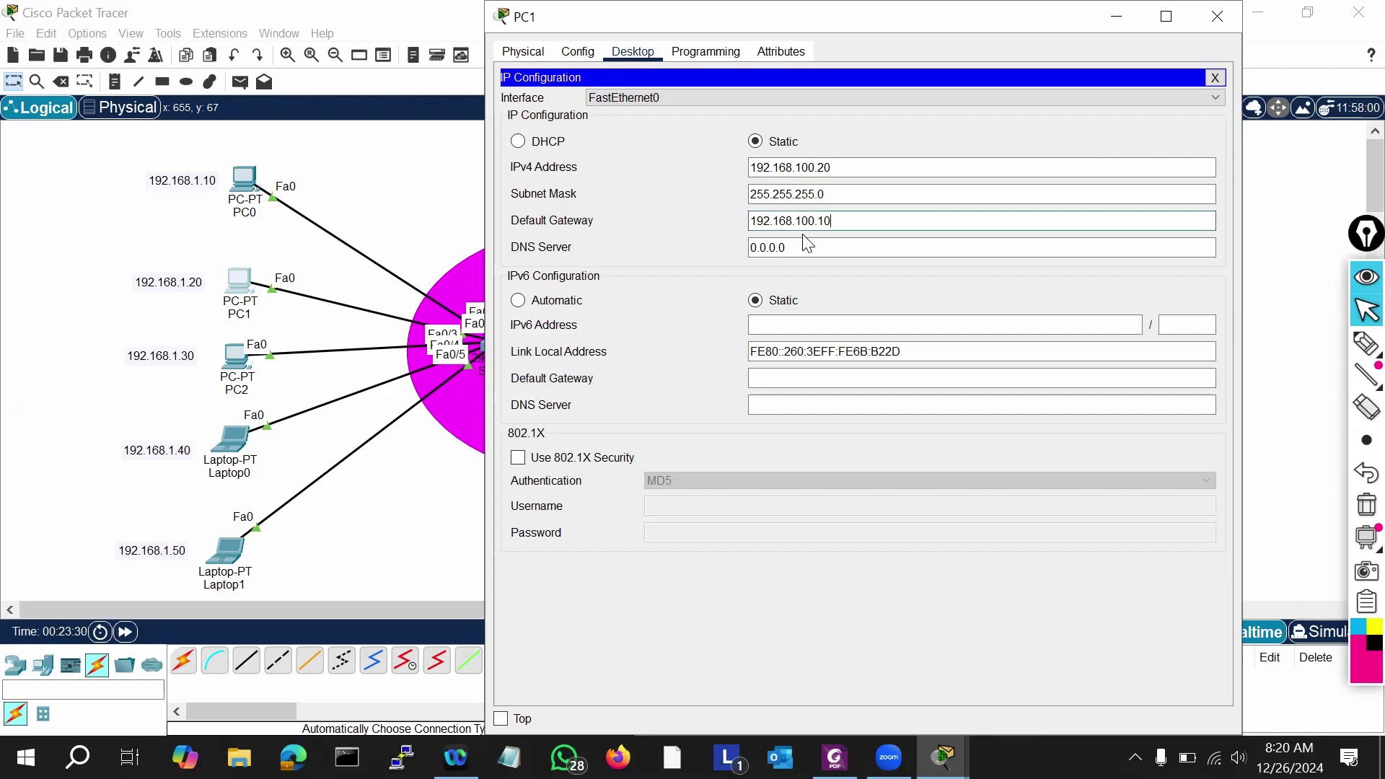
key(BackSpace)
click(1218, 75)
click(1116, 16)
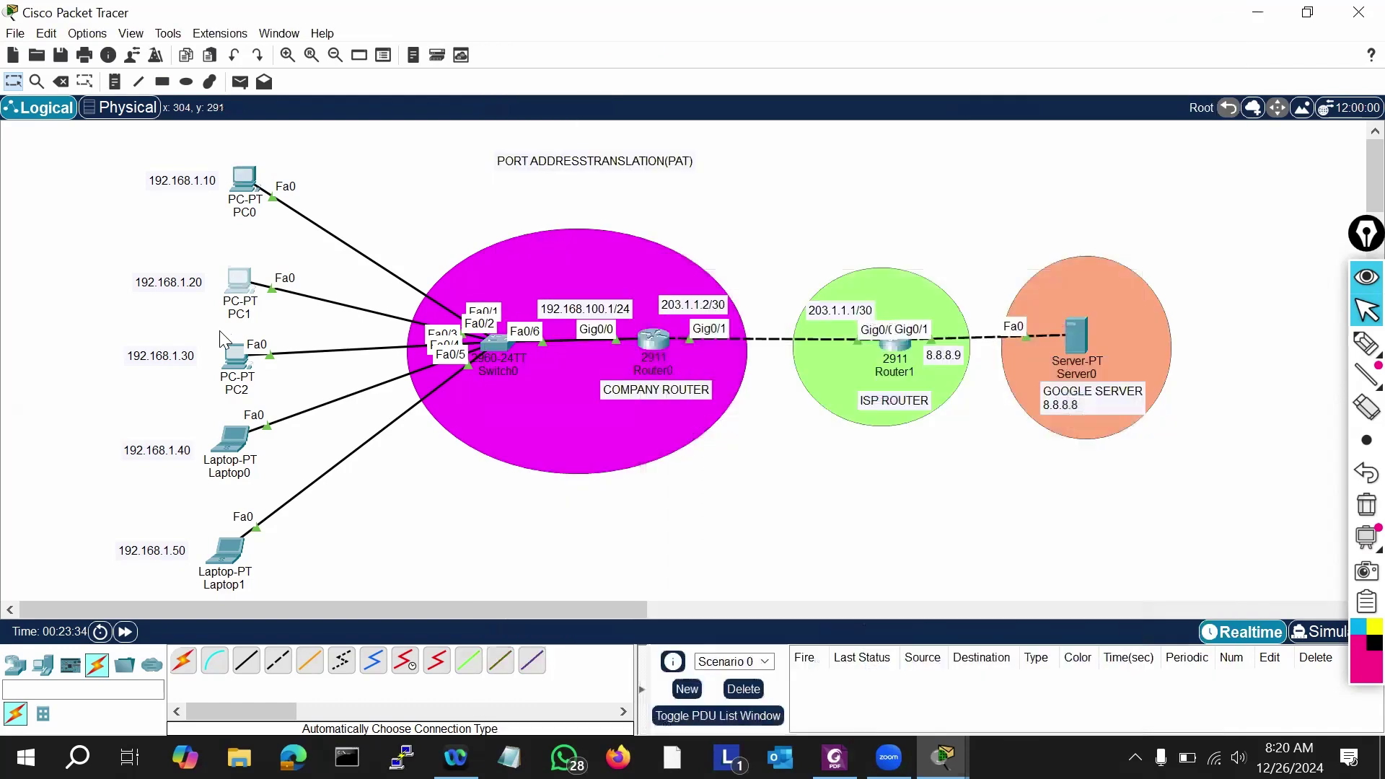
Step: Set PC2's static IPv4 address to 192.168.100.30 in its IP configuration
click(234, 353)
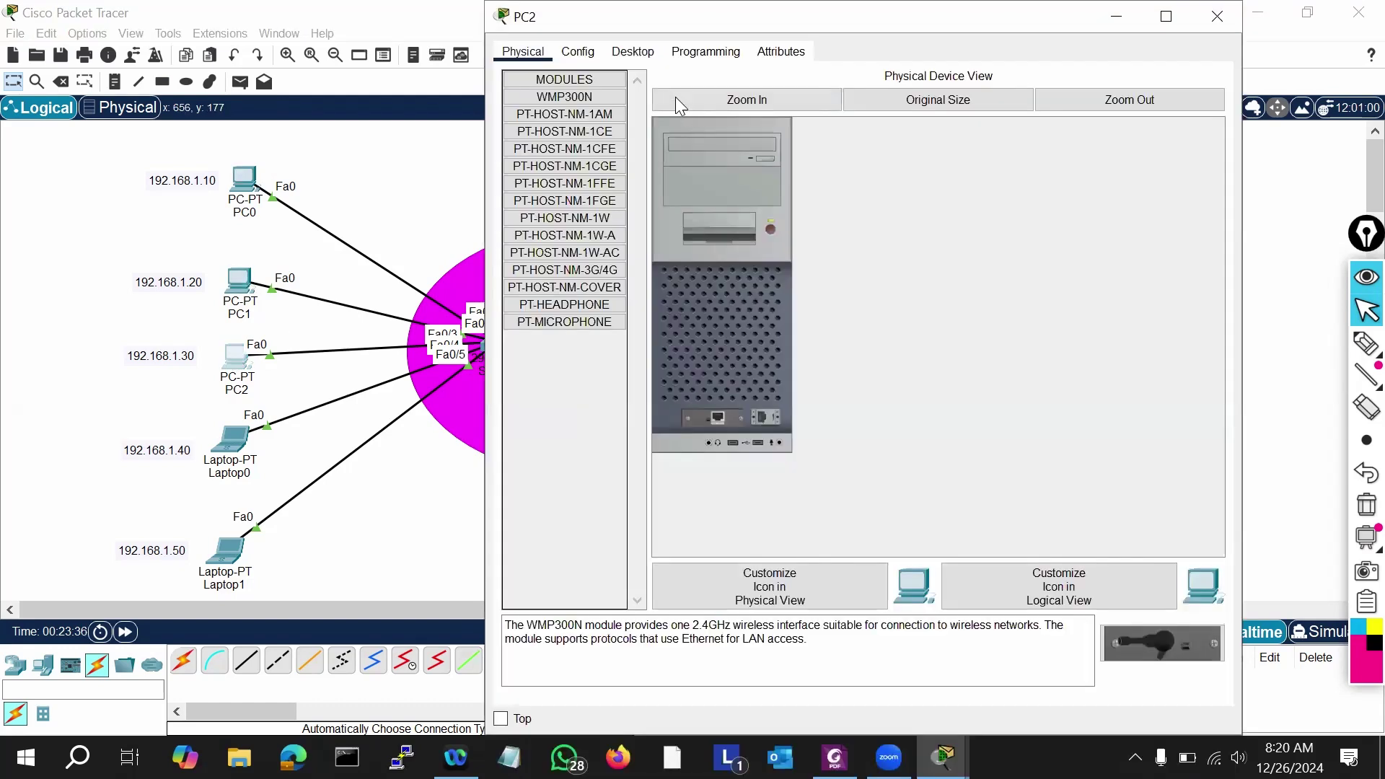
click(632, 52)
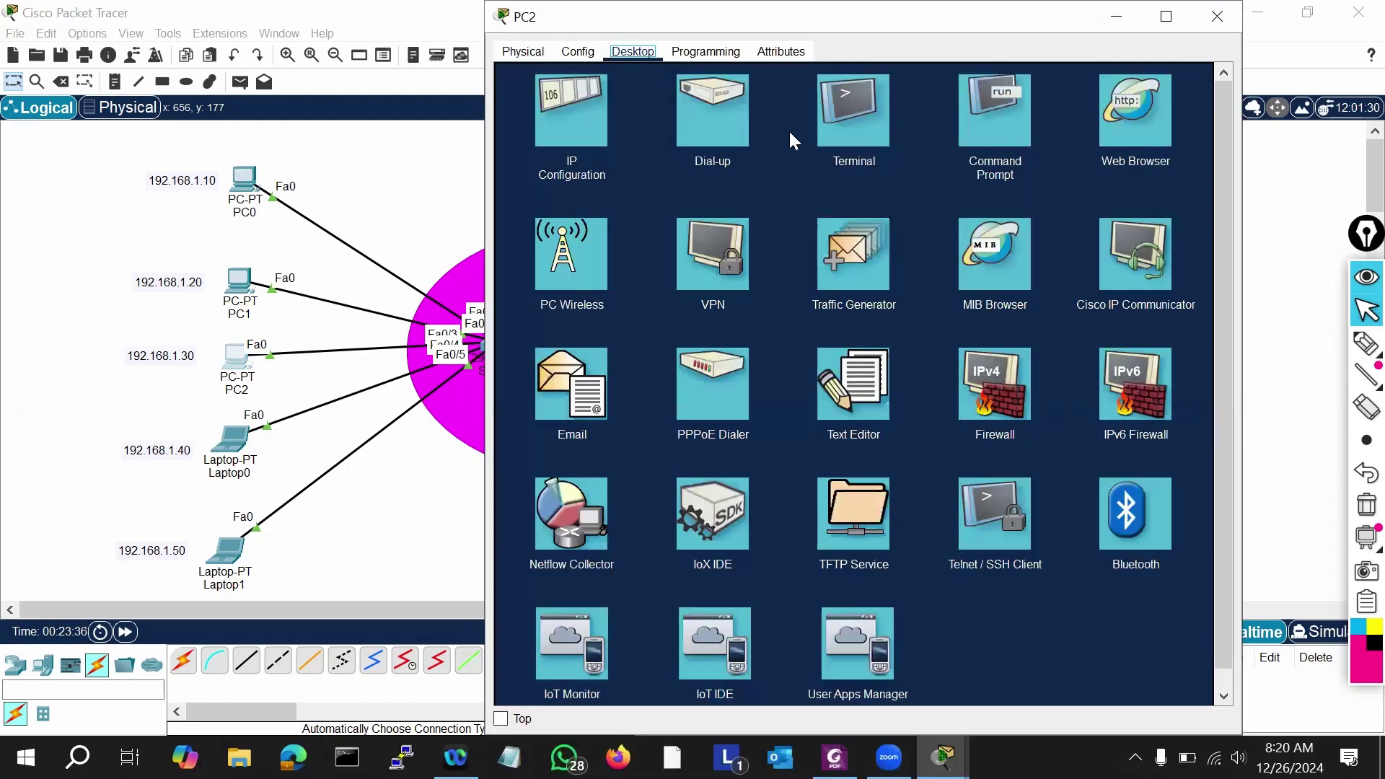
click(586, 108)
click(782, 169)
key(ctrl+v)
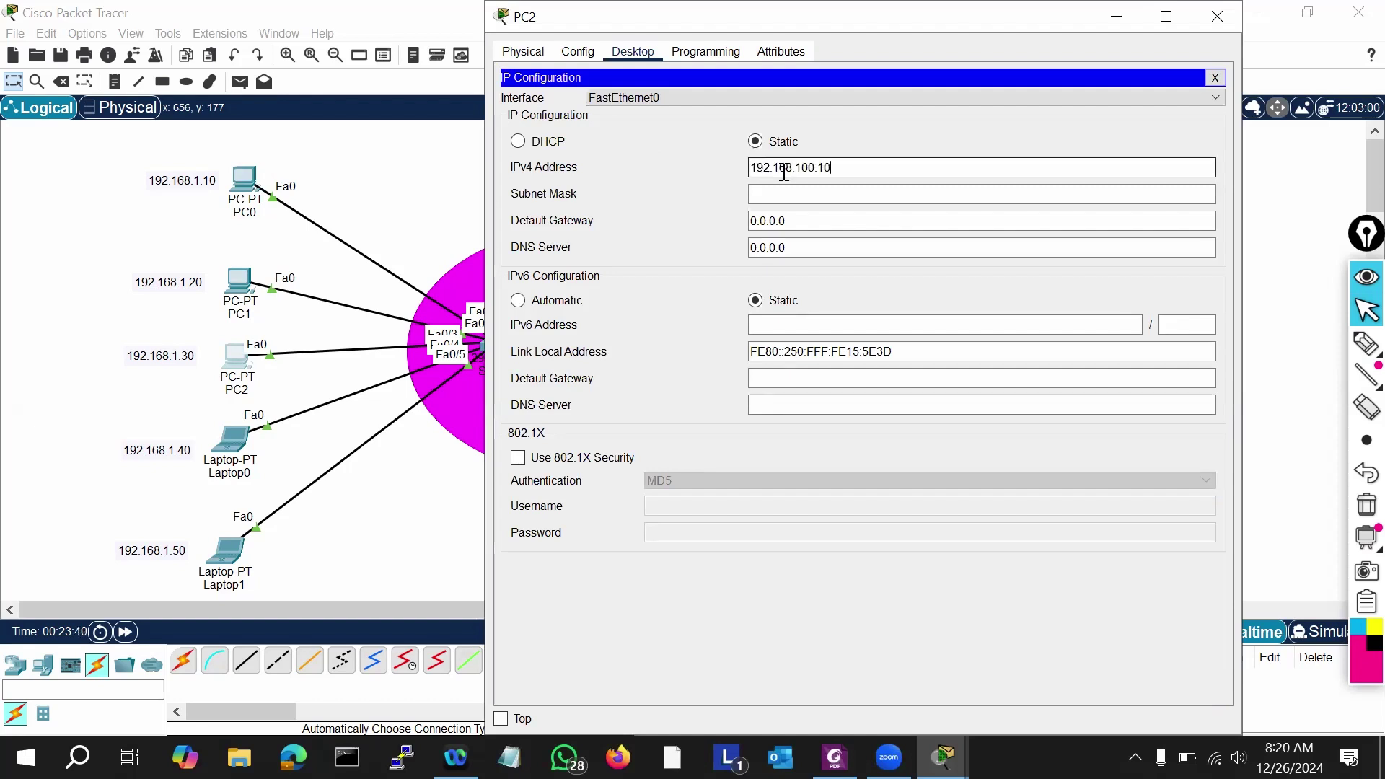
key(BackSpace)
key(BackSpace)
text(30)
Step: Give PC2 the subnet mask 255.255.255.0 and default gateway 192.168.100.1, then minimize its window
click(801, 192)
drag(801, 219, 710, 223)
key(ctrl+v)
key(BackSpace)
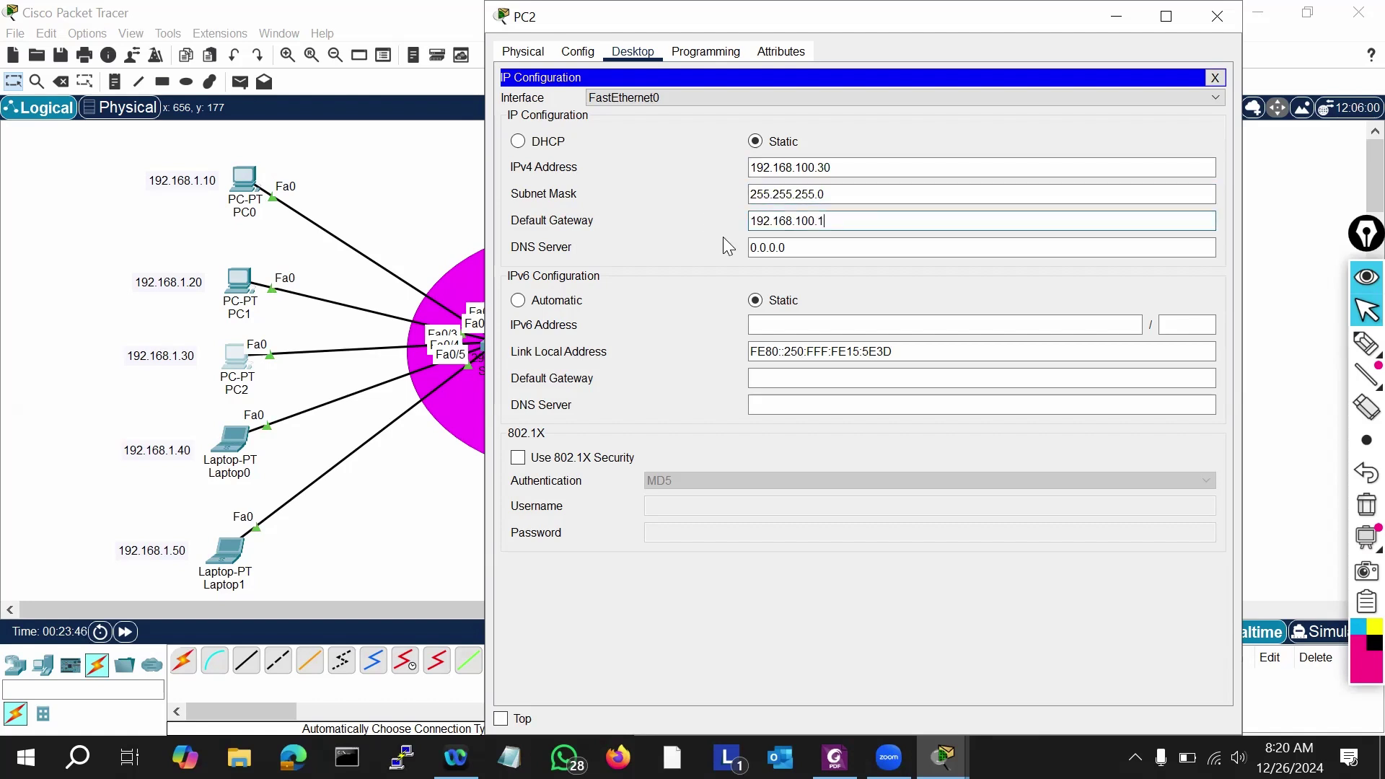
click(1112, 130)
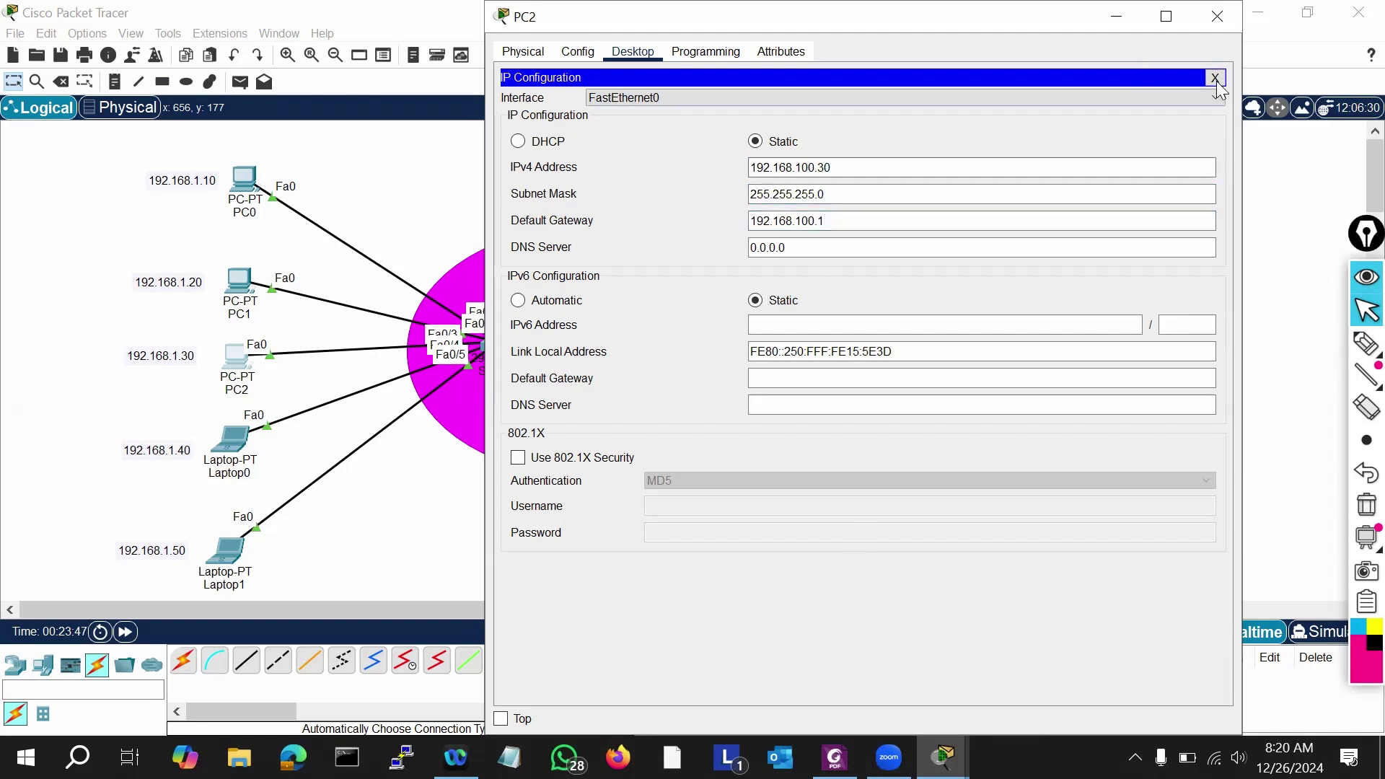
click(1122, 28)
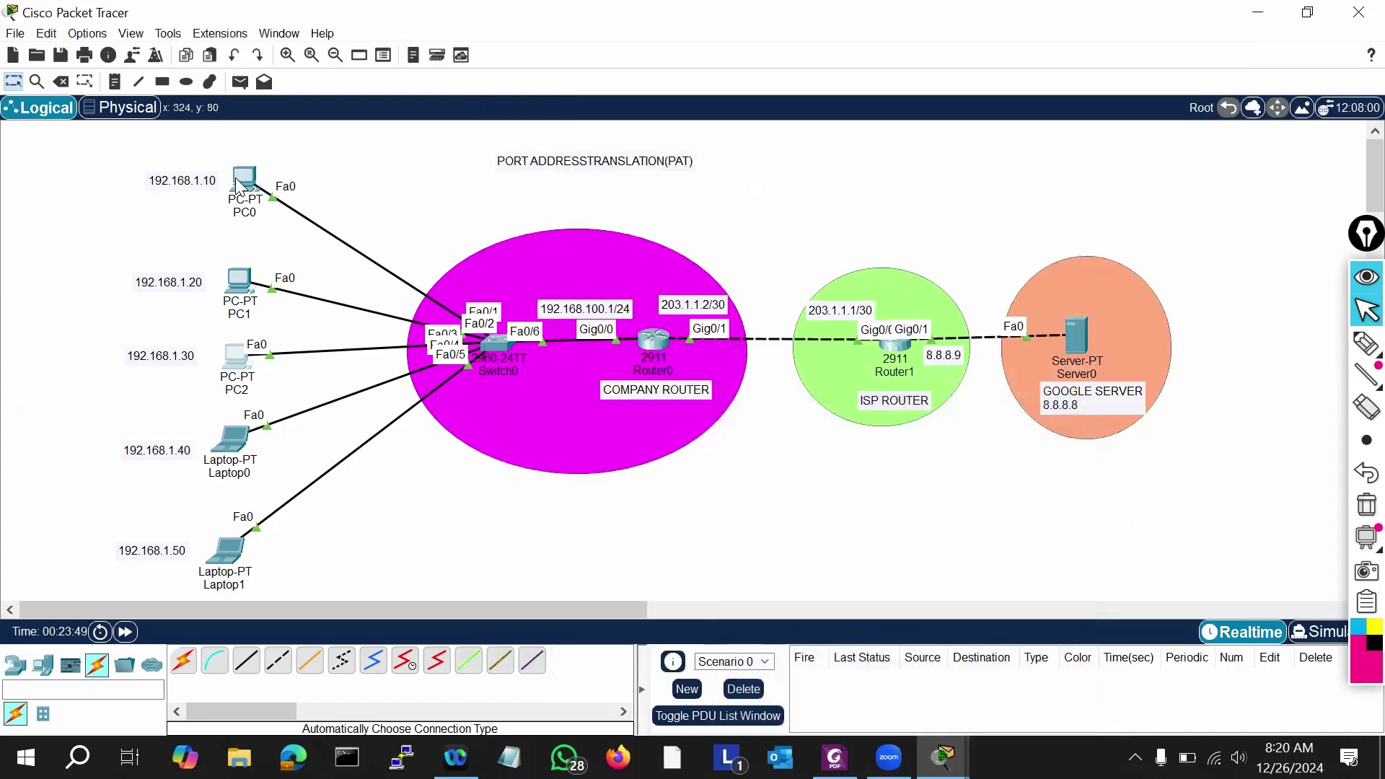
Step: Check PC0's IP settings by running ipconfig in its command prompt
click(243, 179)
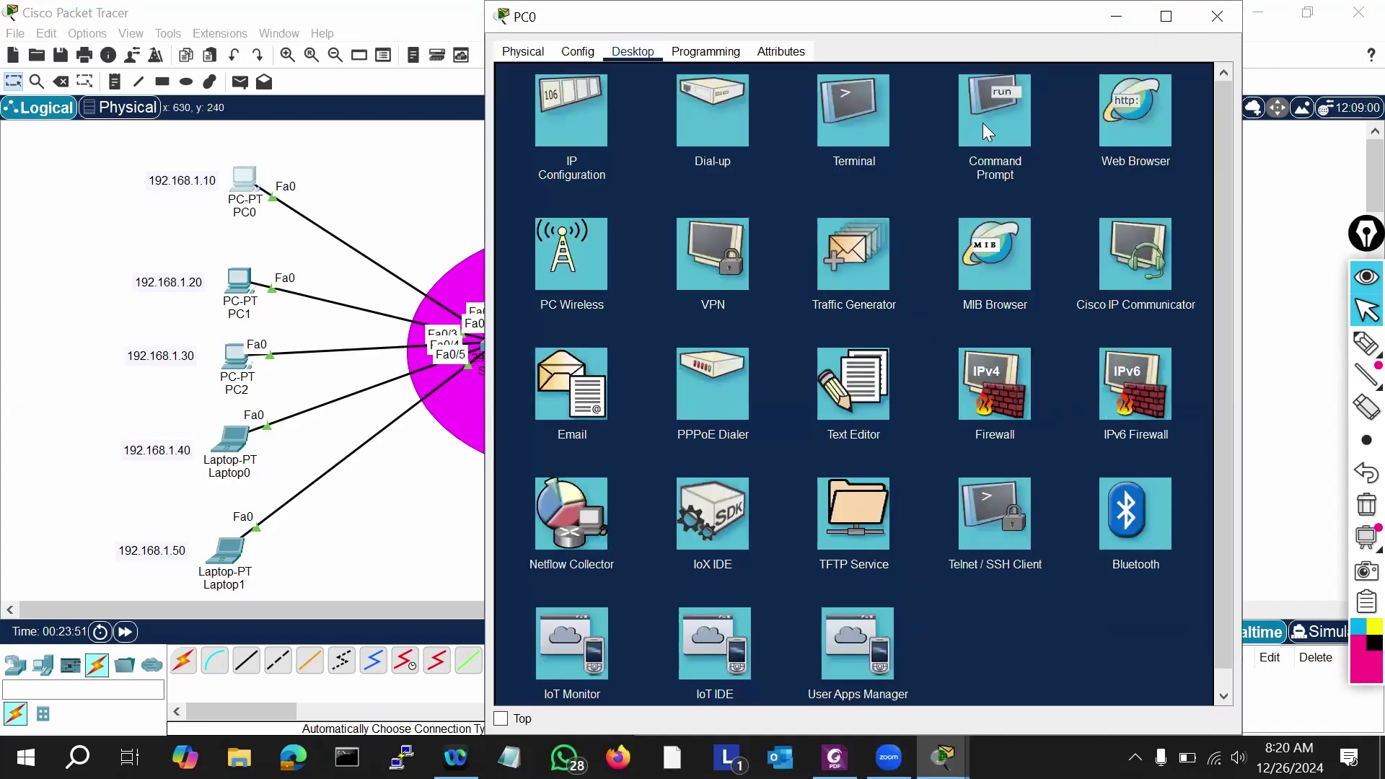
click(987, 132)
text(i)
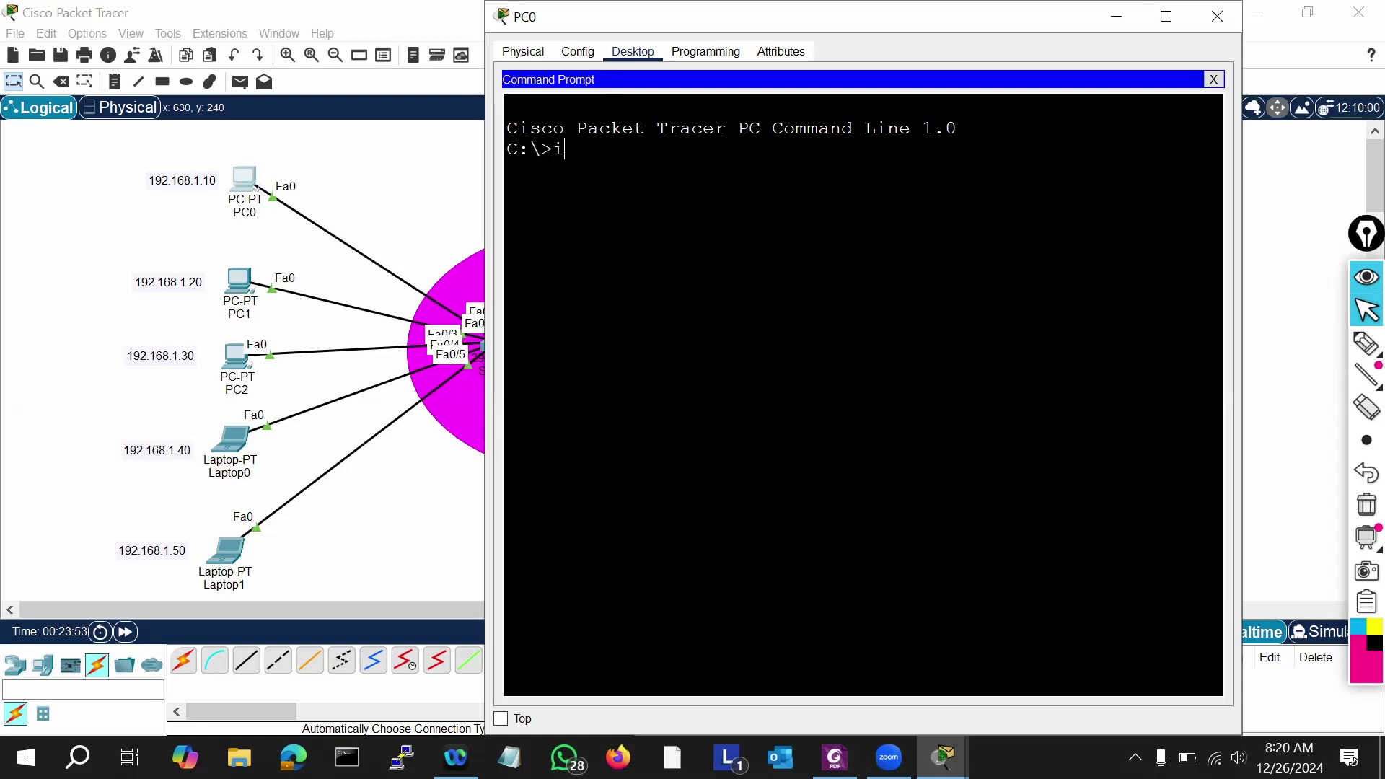
text(pconfig)
key(Return)
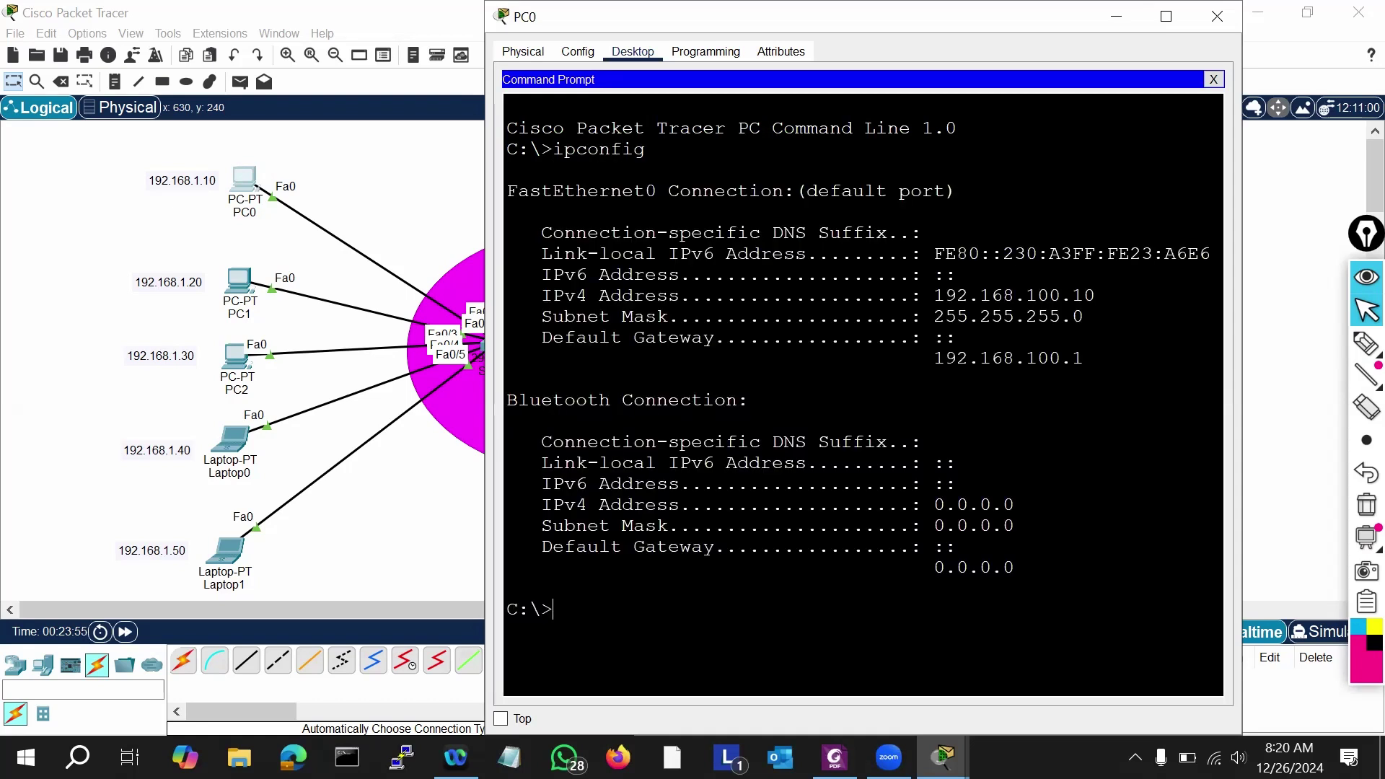
key(Return)
Step: Ping the default gateway 192.168.100.1 from PC0 and interrupt the ping after a few replies
text(p)
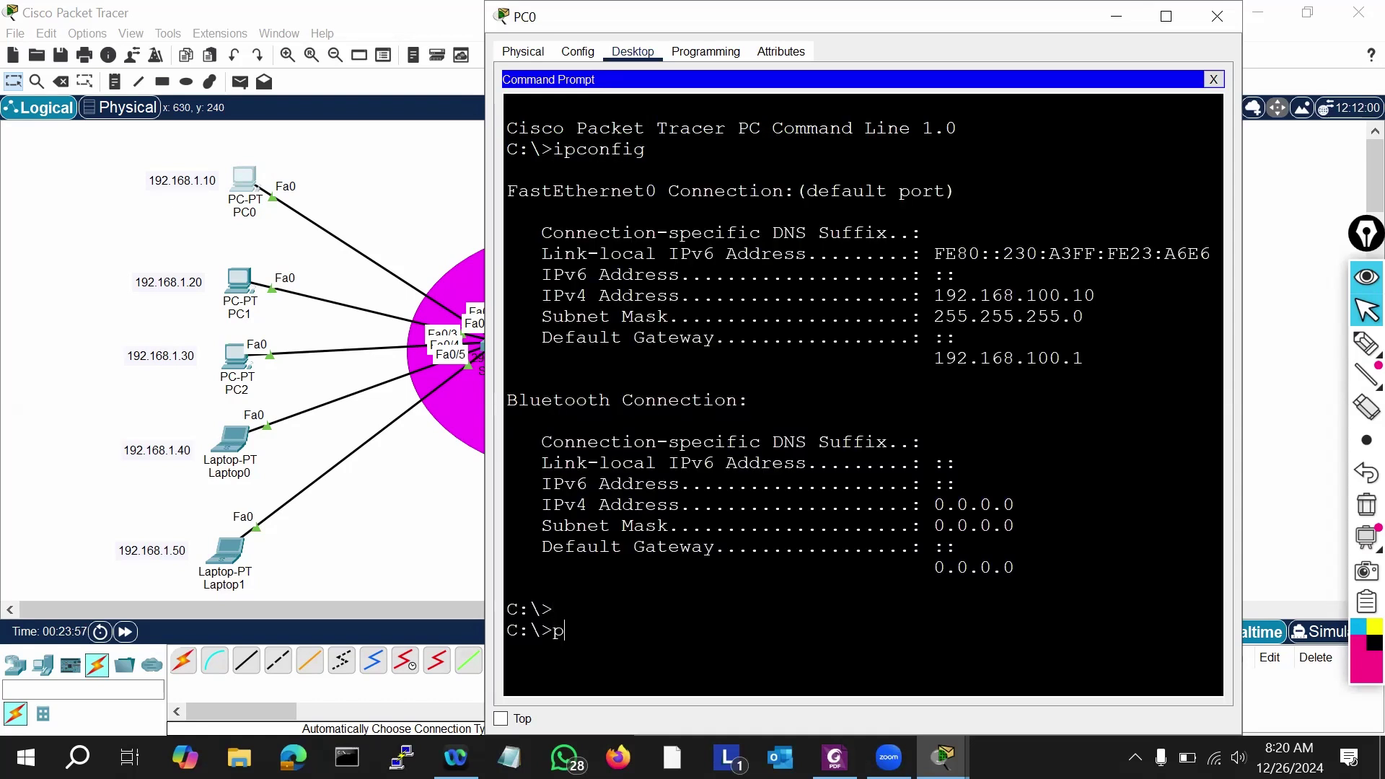
text(ing 192.168.100.1)
key(Return)
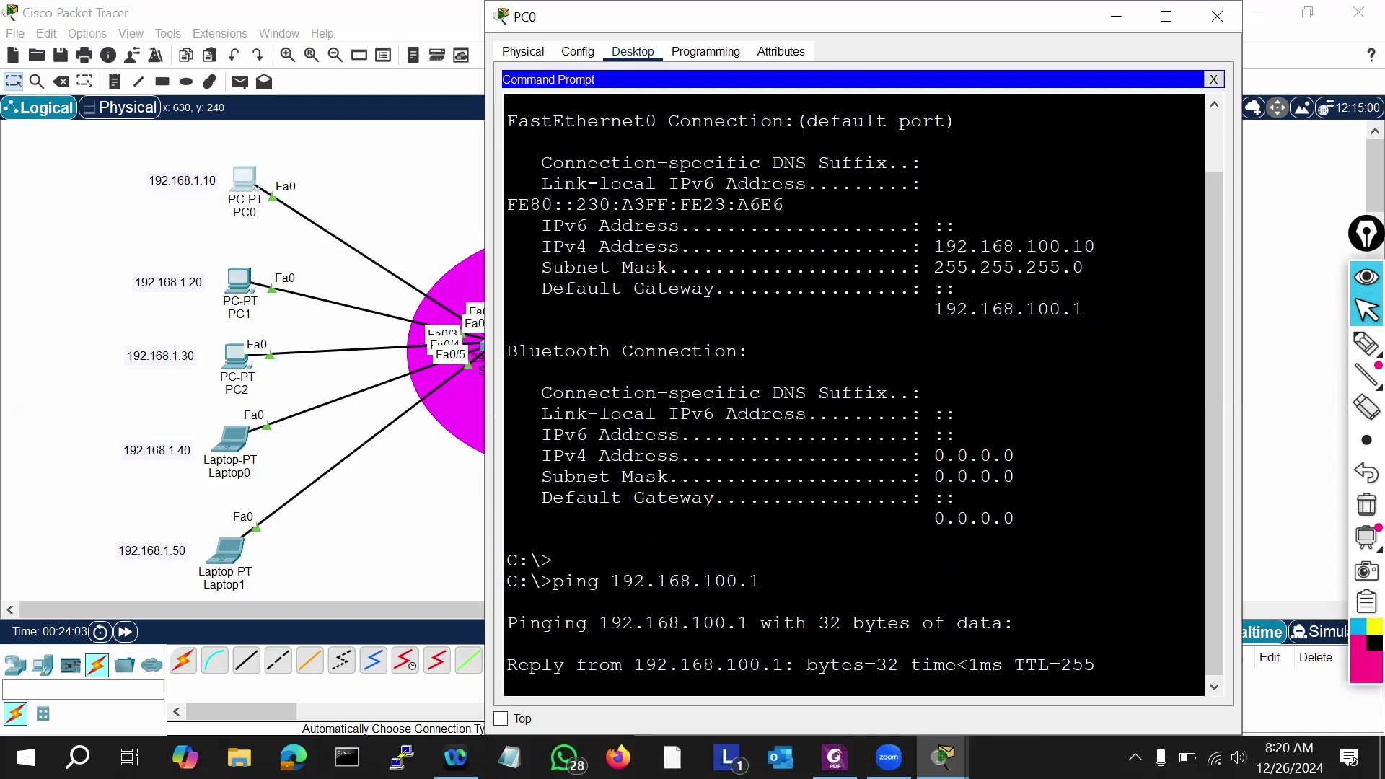
key(ctrl+c)
Step: Ping the company router's outside address 203.1.1.2 from PC0 and interrupt the ping
key(Up)
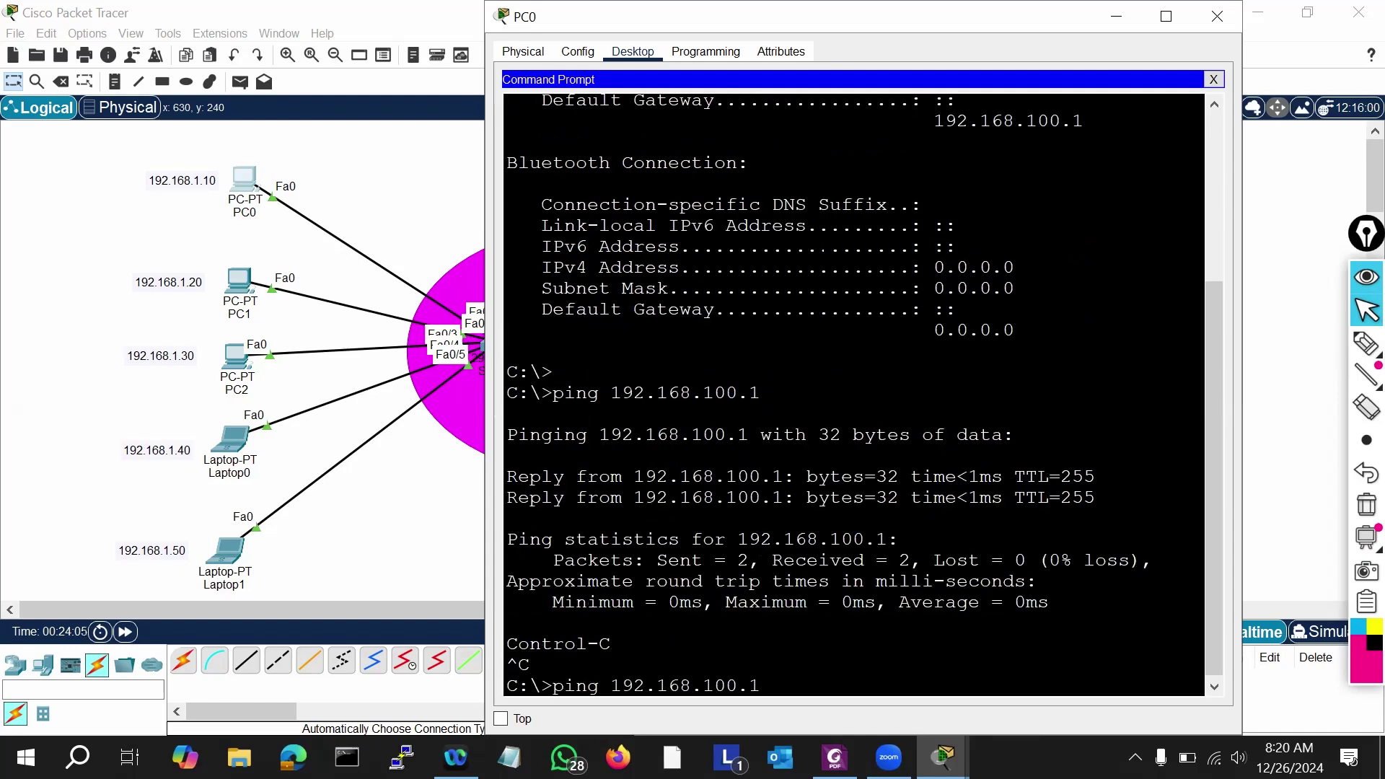
key(BackSpace)
key(BackSpace)
key(BackSpace)
key(BackSpace)
key(BackSpace)
key(BackSpace)
key(BackSpace)
key(BackSpace)
key(BackSpace)
key(BackSpace)
key(BackSpace)
key(BackSpace)
key(BackSpace)
text(203.1.1.1)
key(BackSpace)
text(2)
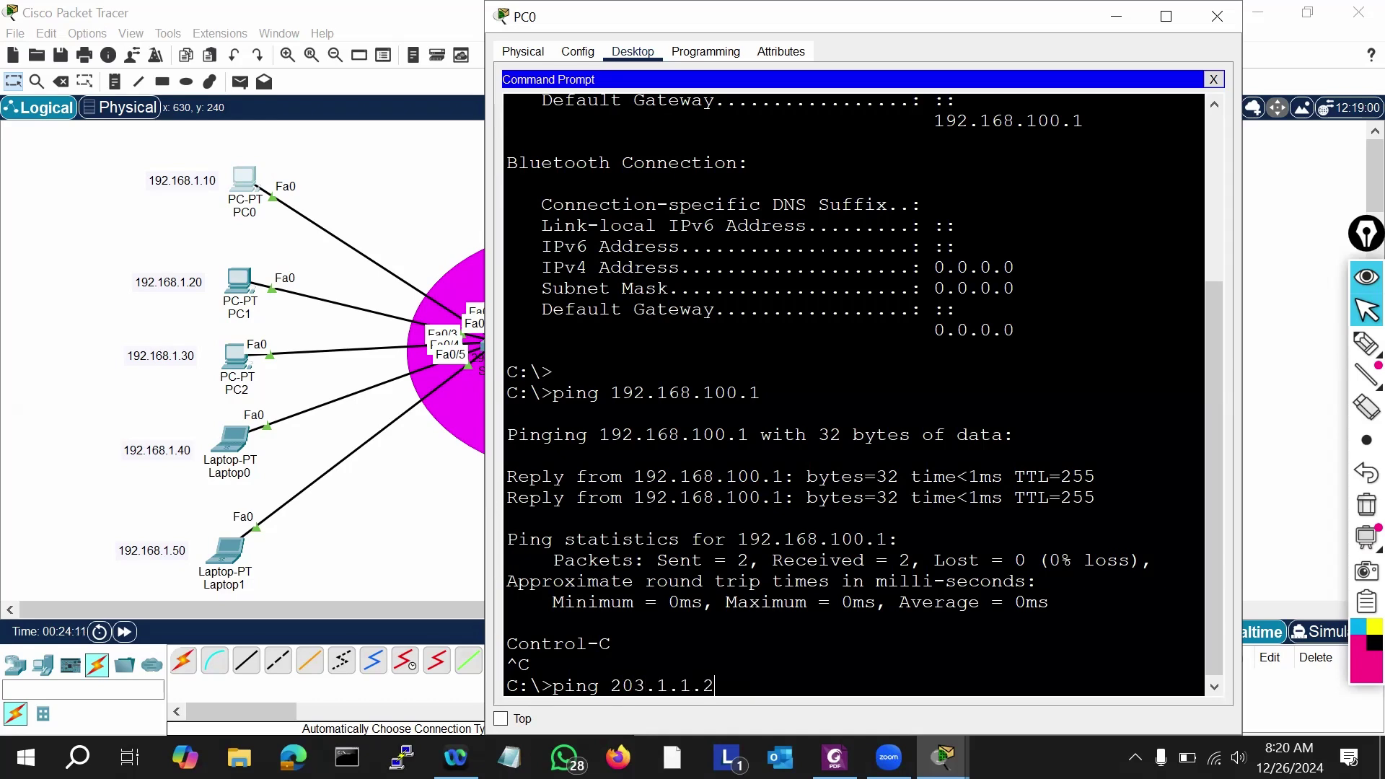
key(Return)
key(ctrl+c)
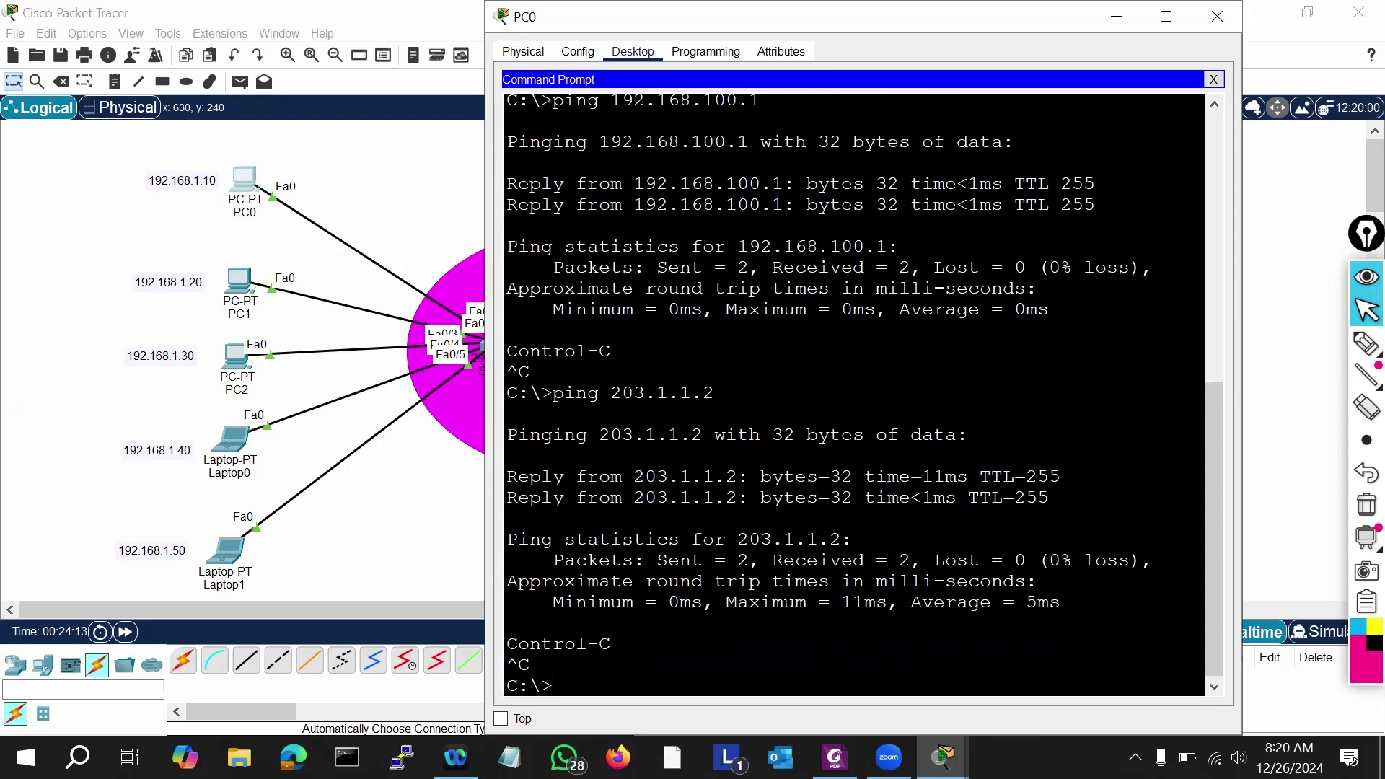
Step: Ping the ISP router's address 203.1.1.1 from PC0
key(Up)
text(1)
key(Return)
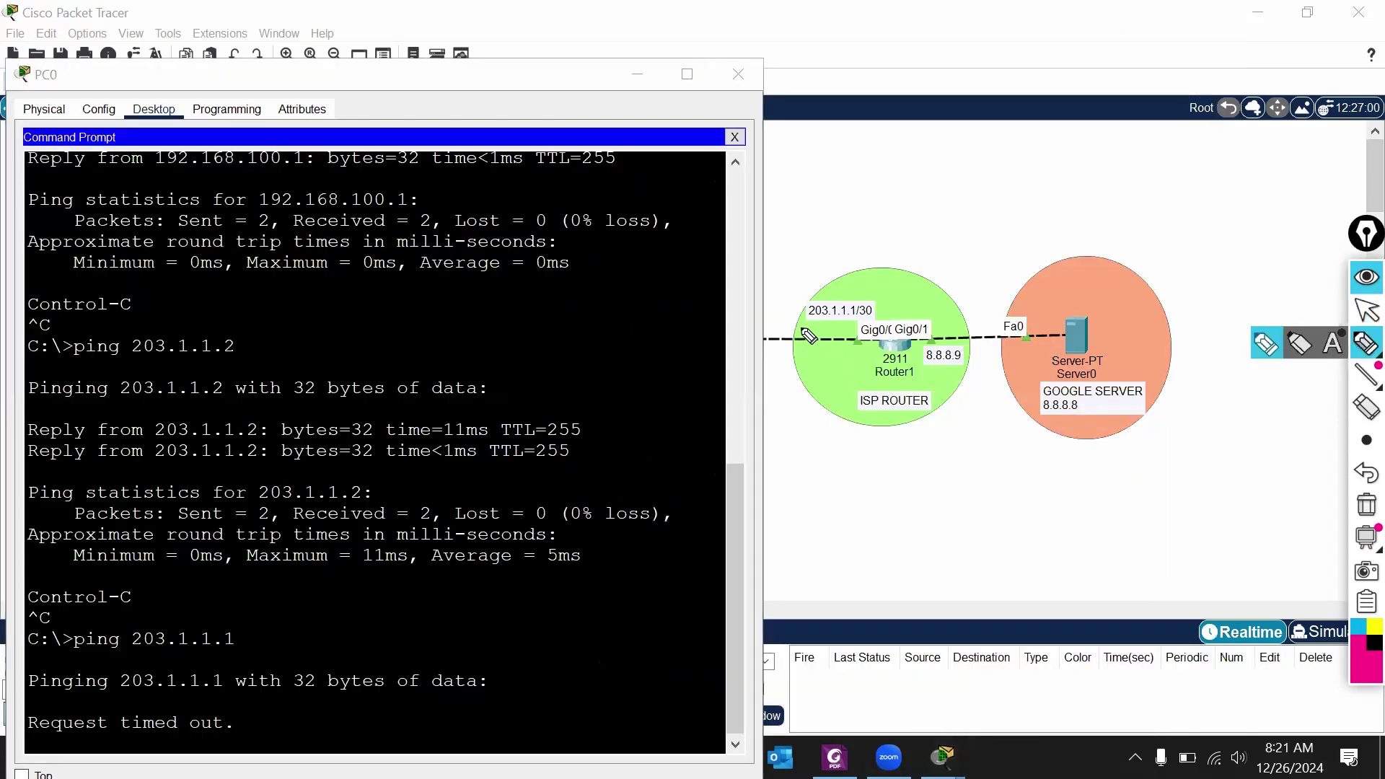
Step: Underline the 203.1.1.1/30 label with the annotation pen and minimize the PC0 window to uncover the topology
drag(800, 323, 858, 326)
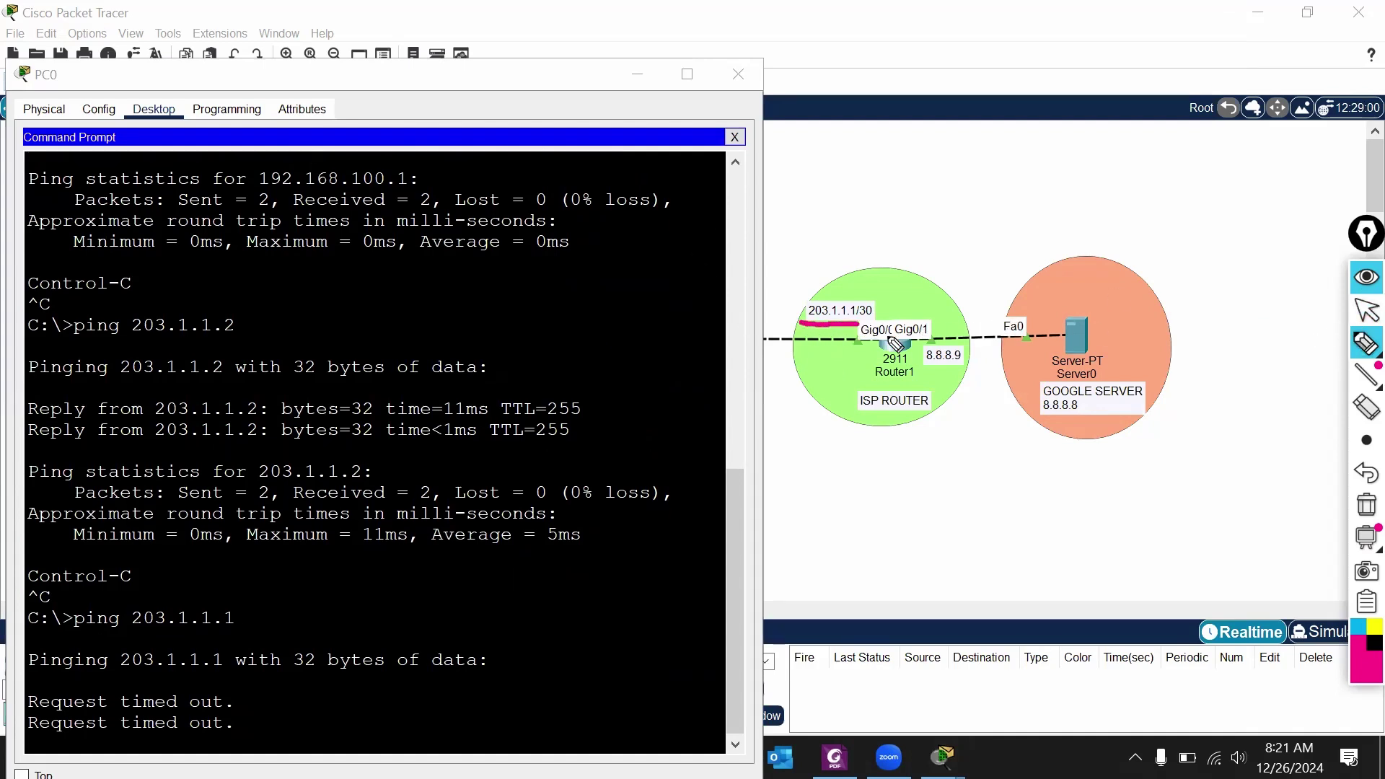
click(1366, 310)
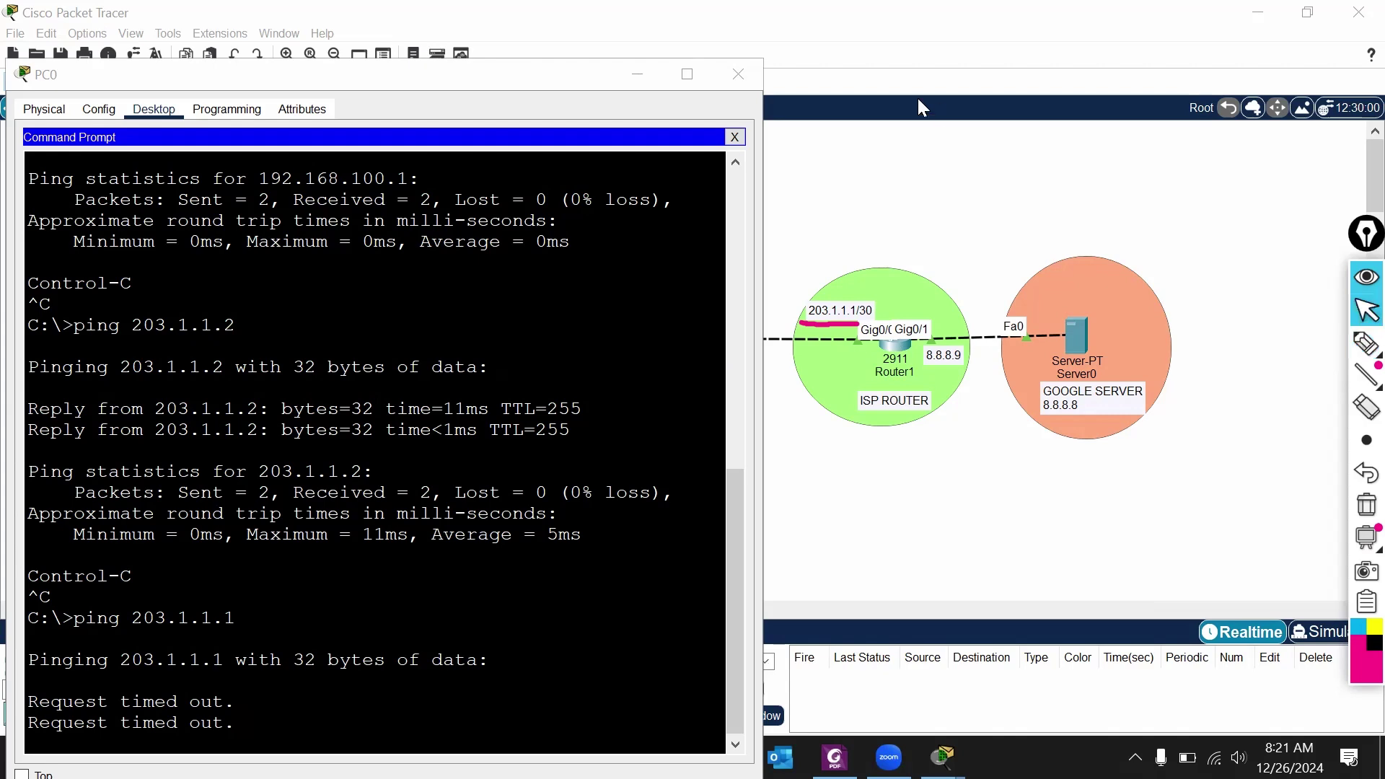
click(635, 78)
click(1361, 347)
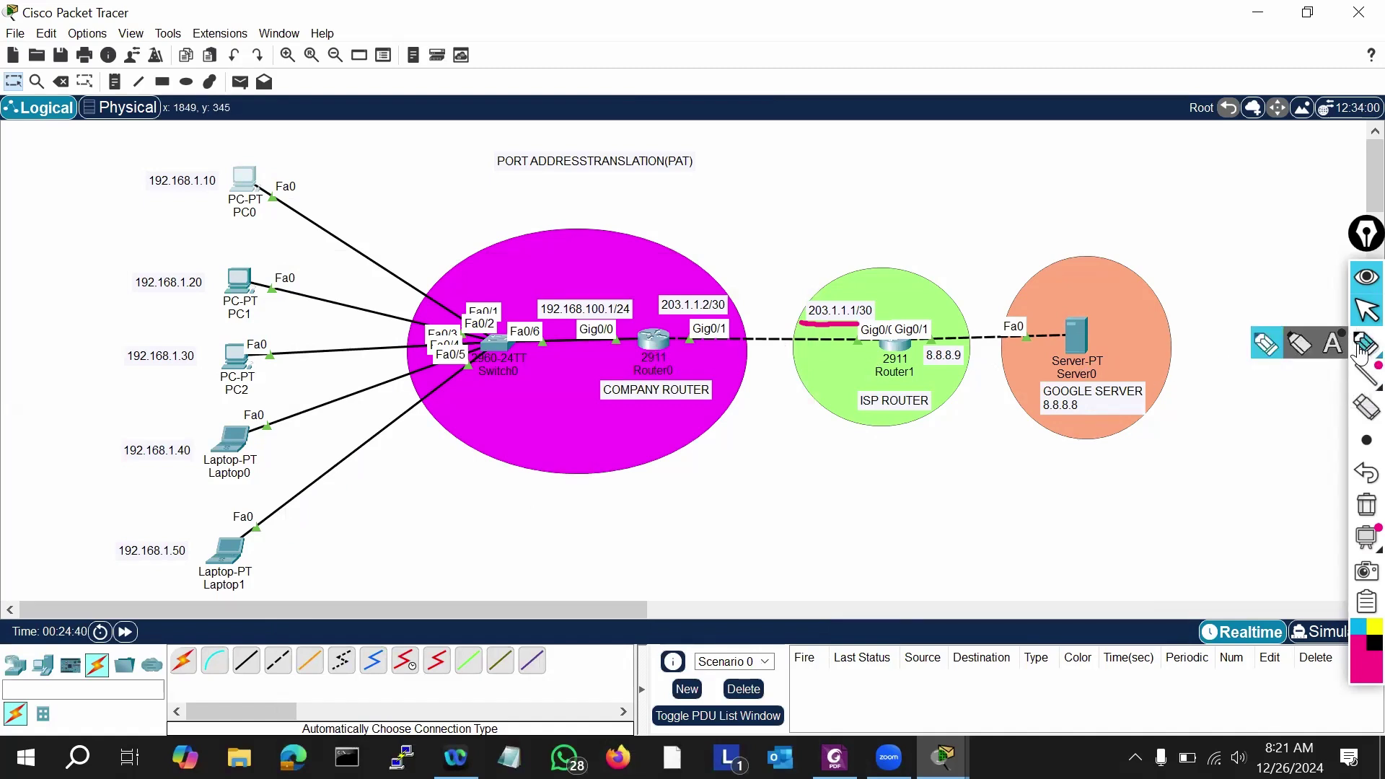
click(1362, 312)
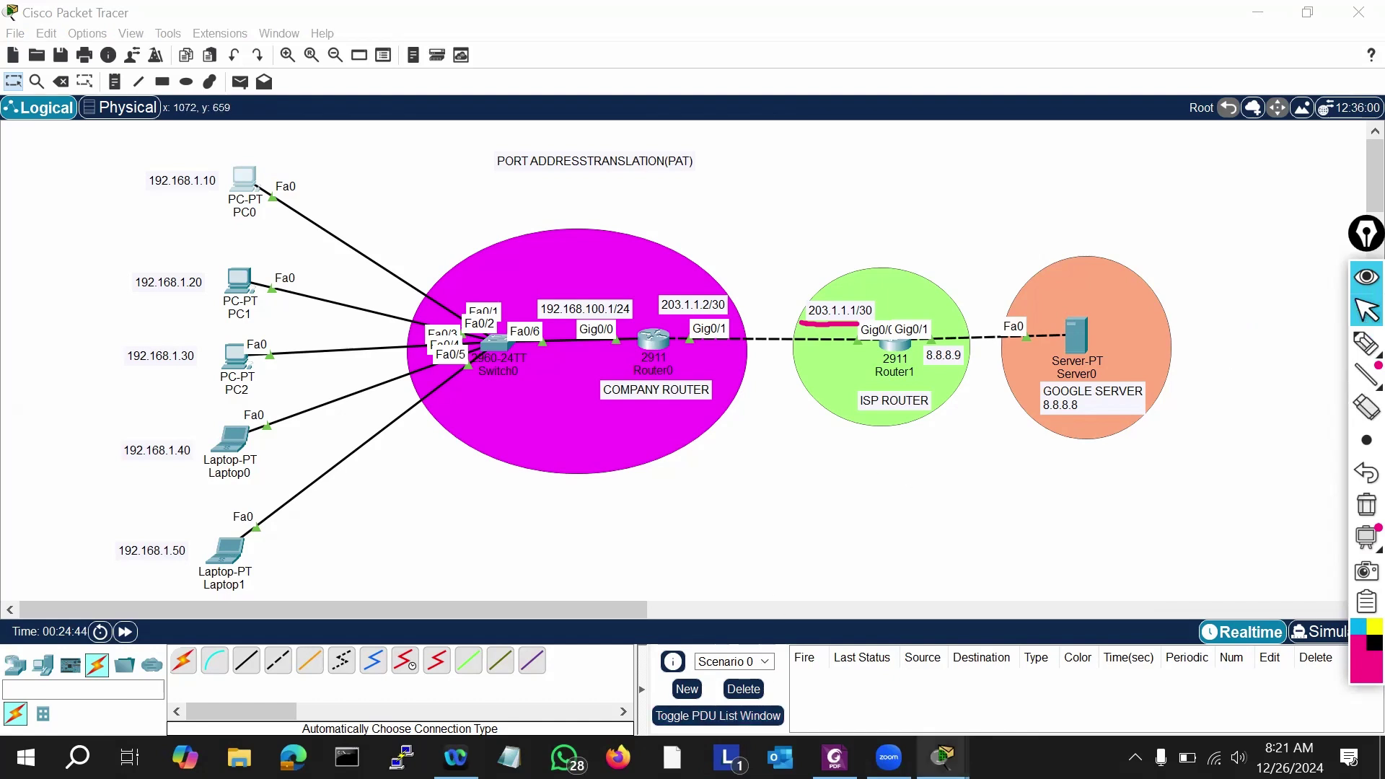
Step: Bring up Router0's command line and move its window clear of the topology
mouse_move(940, 757)
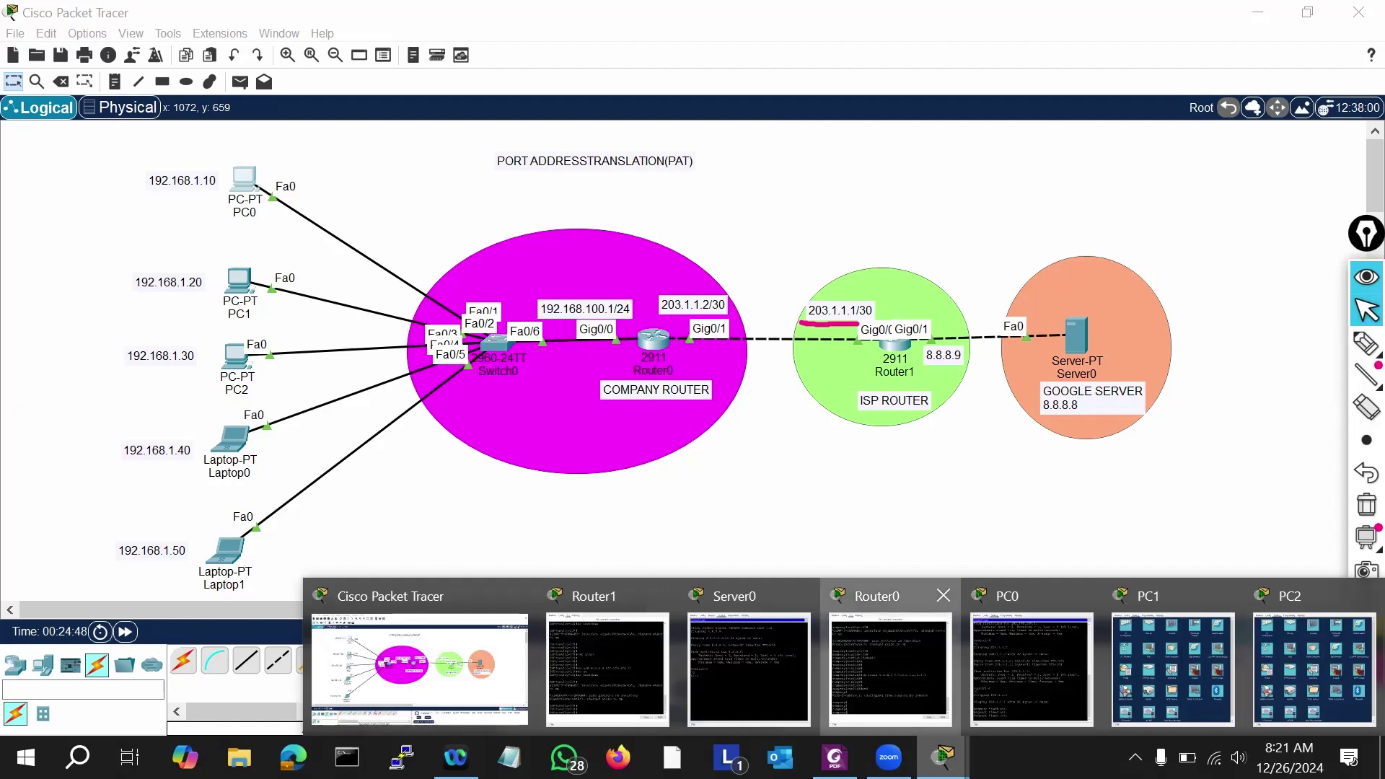
click(916, 689)
key(Return)
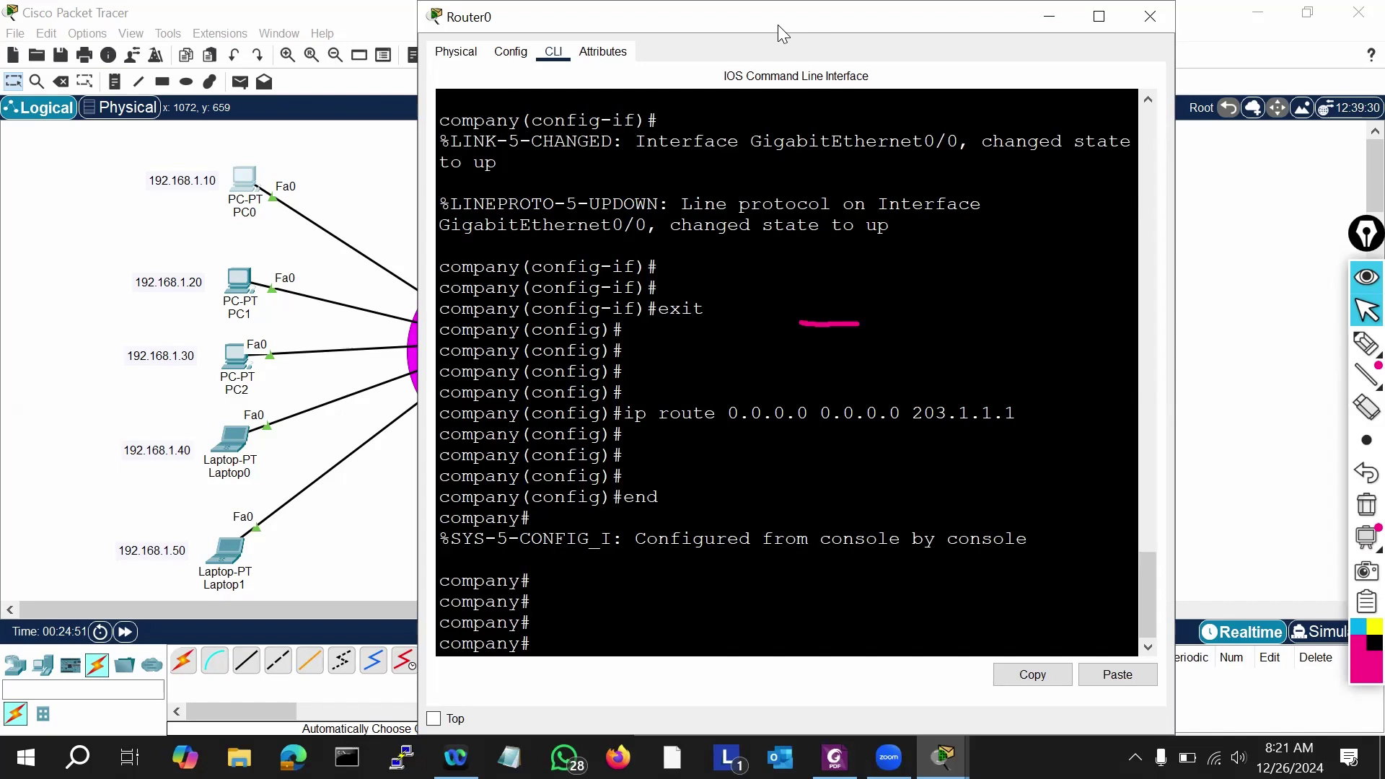
drag(777, 25, 963, 554)
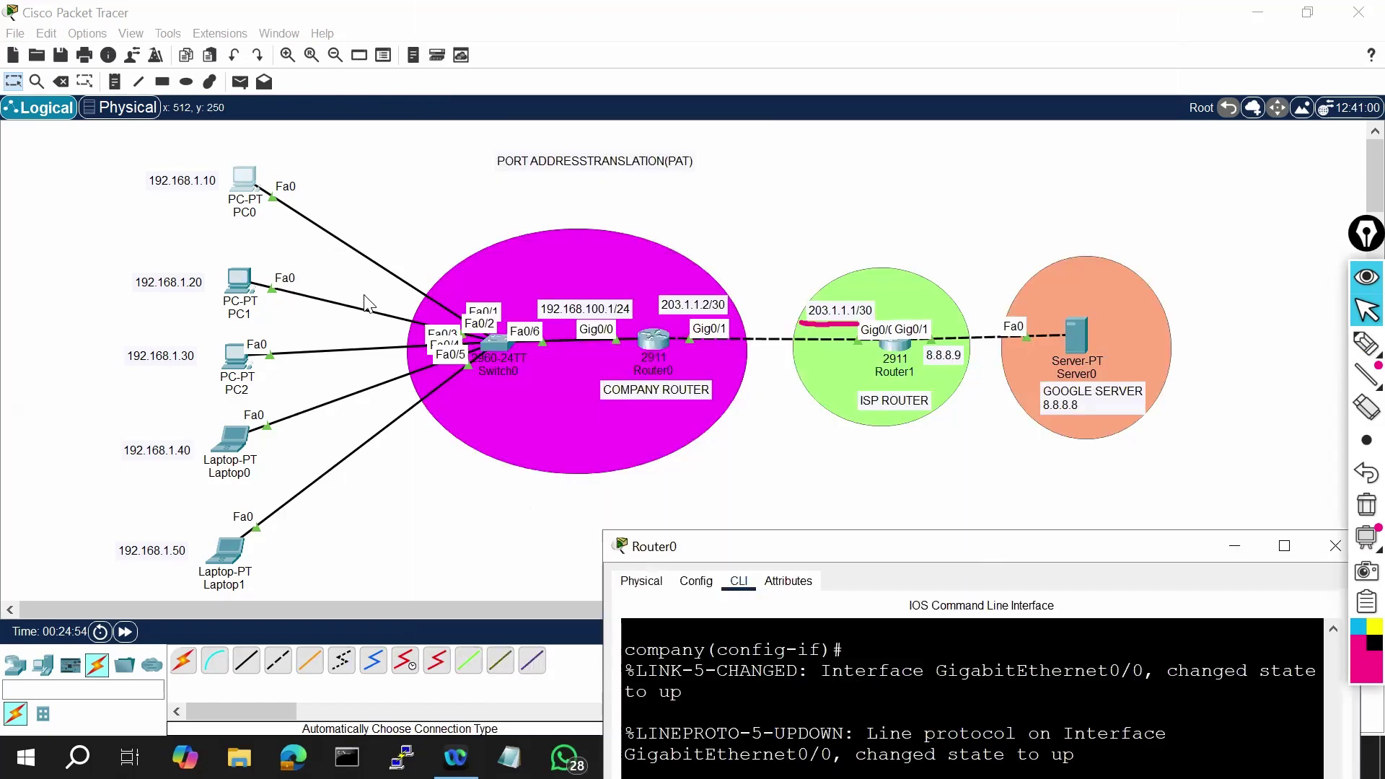
Step: Select the whole topology, shift it up and to the left in the workspace, and erase the annotation mark
drag(56, 132, 1302, 603)
drag(924, 401, 791, 369)
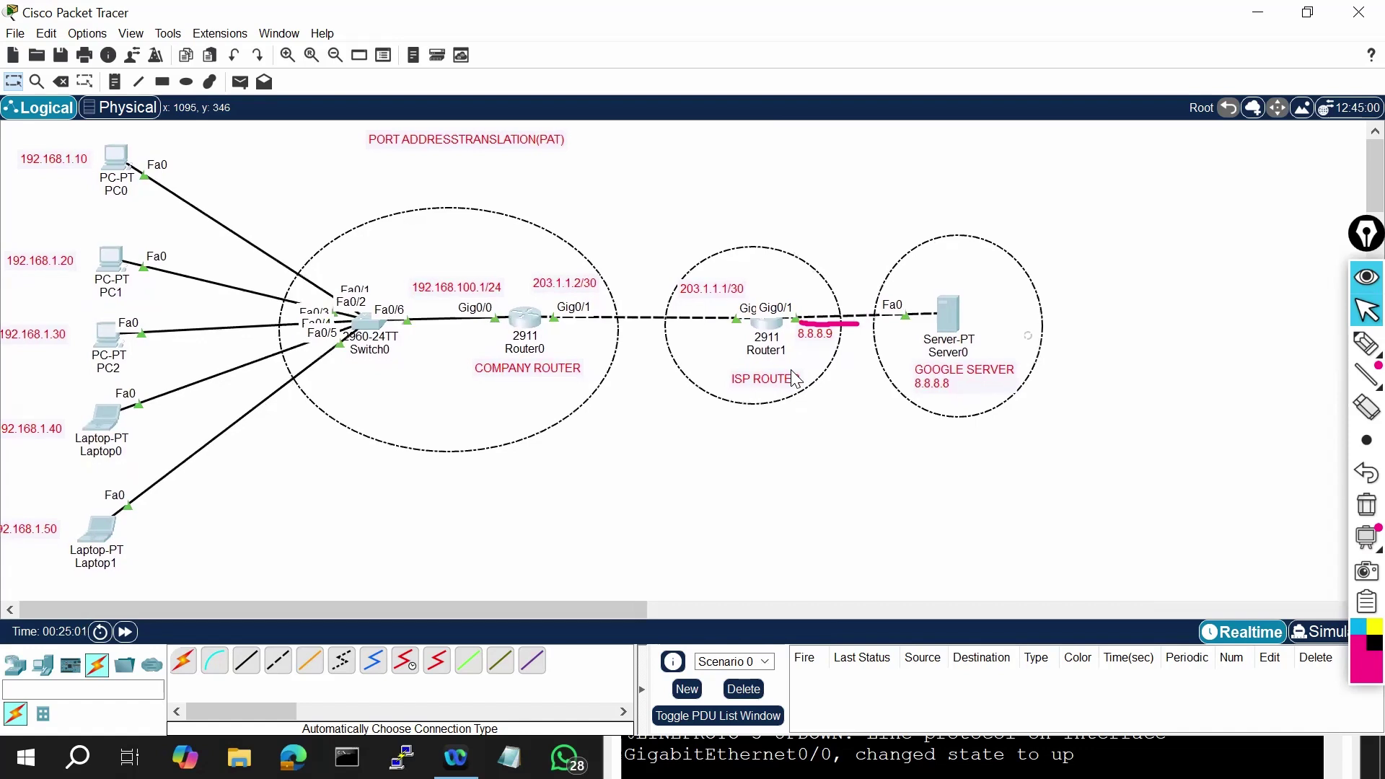
click(942, 512)
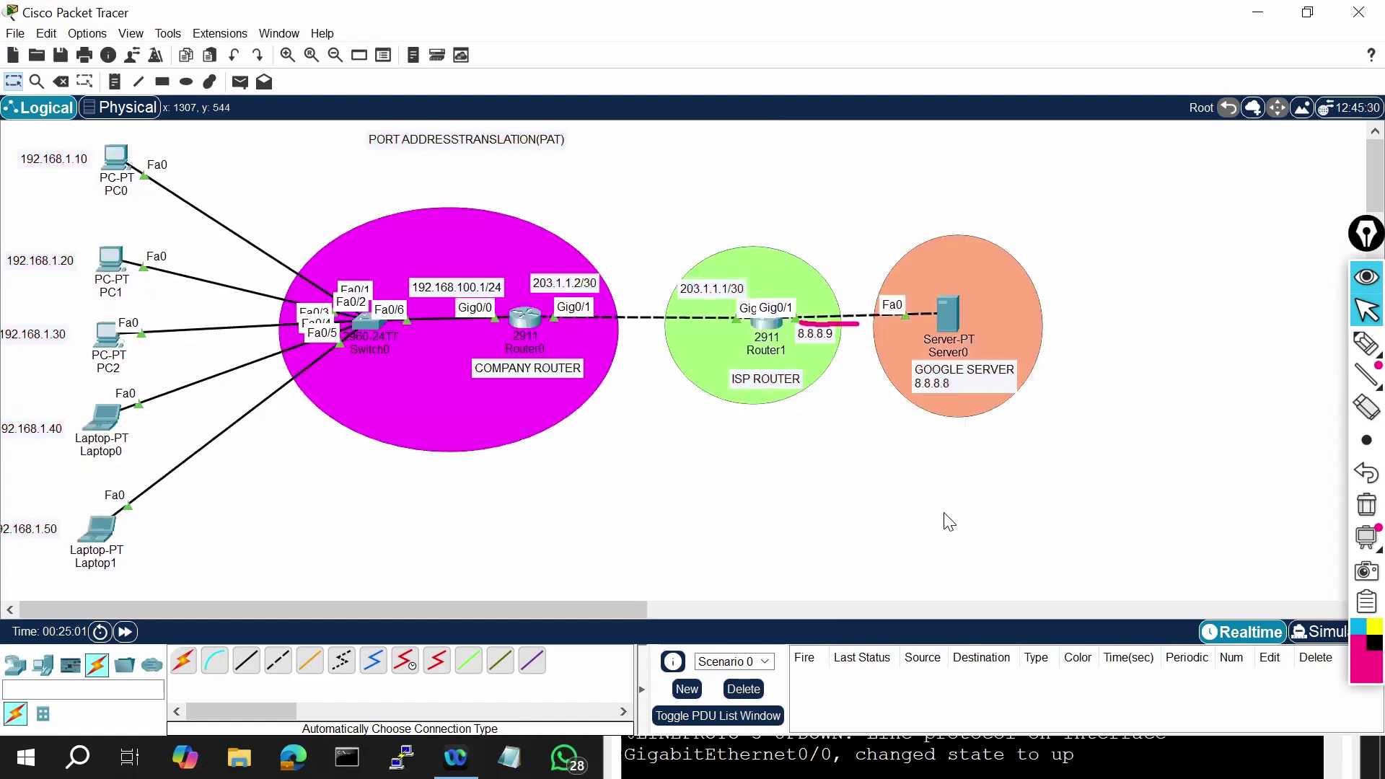
click(1366, 505)
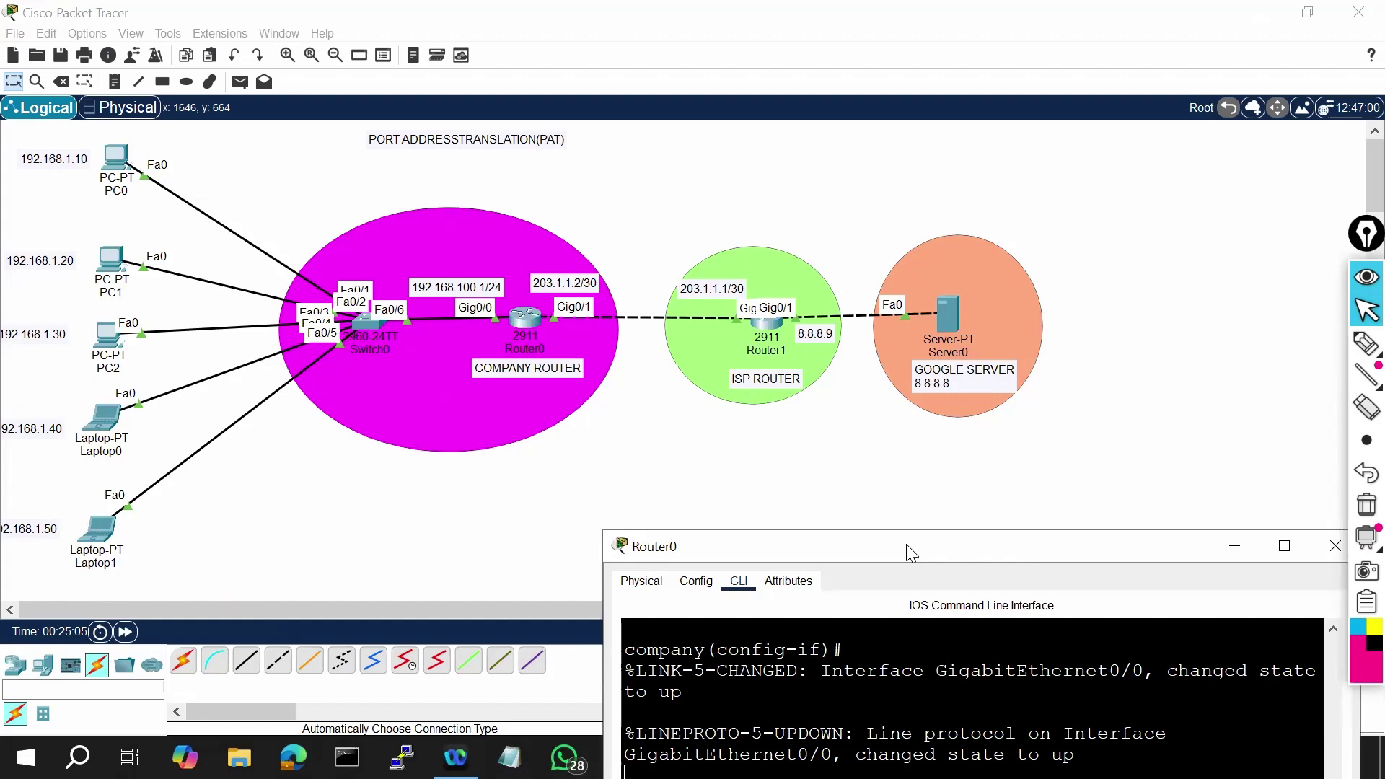
Step: Place Router0's window beside the company network and enter global configuration mode with conf t
drag(907, 547, 1106, 98)
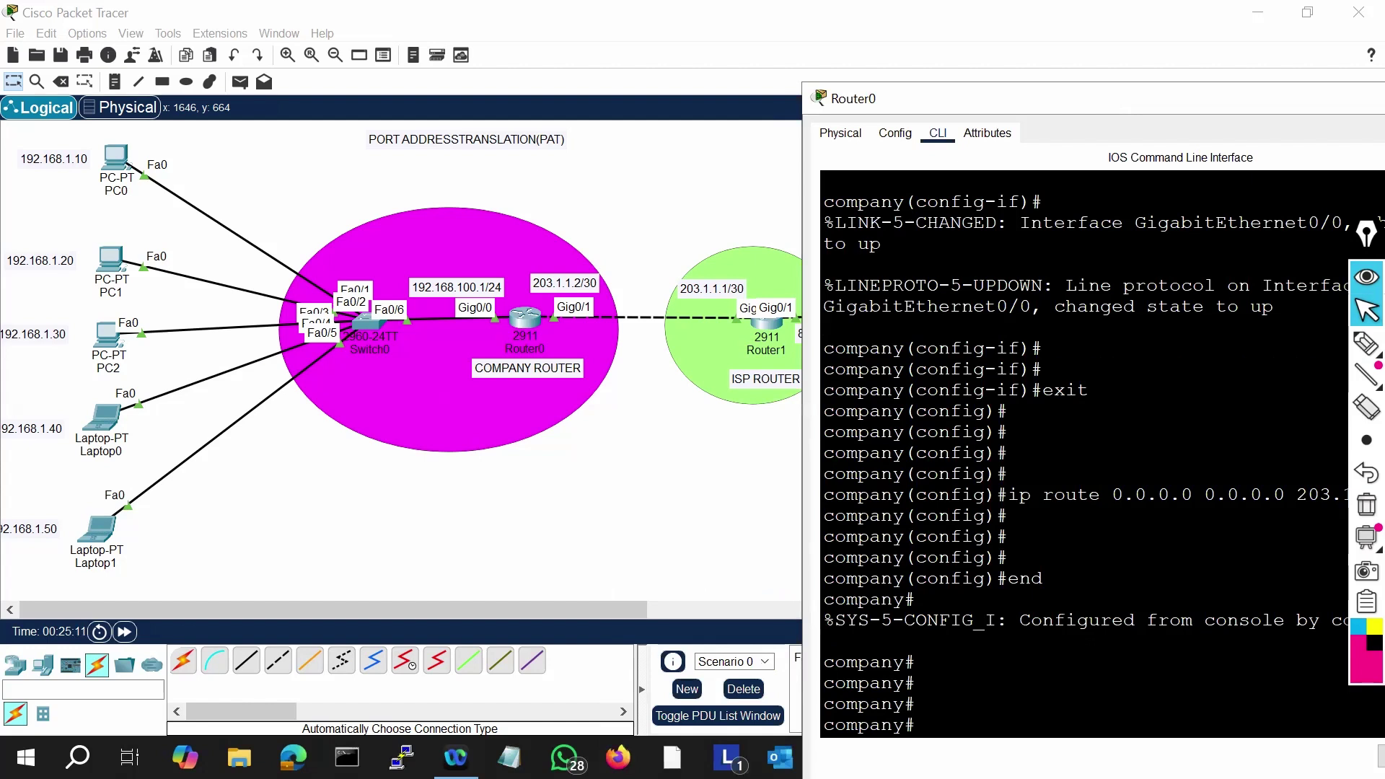
key(Return)
key(Return)
key(Return)
key(Return)
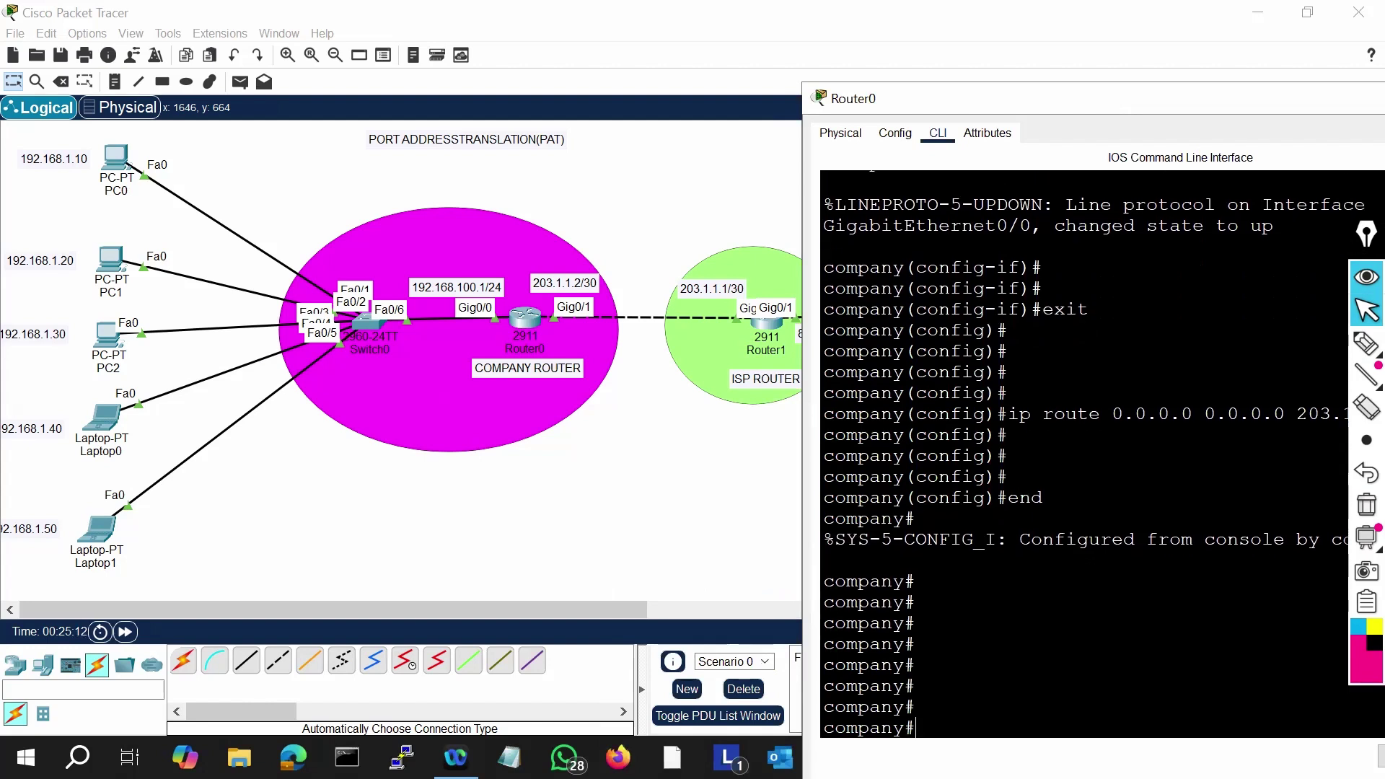
text(conf t)
key(Return)
key(Return)
key(Return)
key(Return)
key(Return)
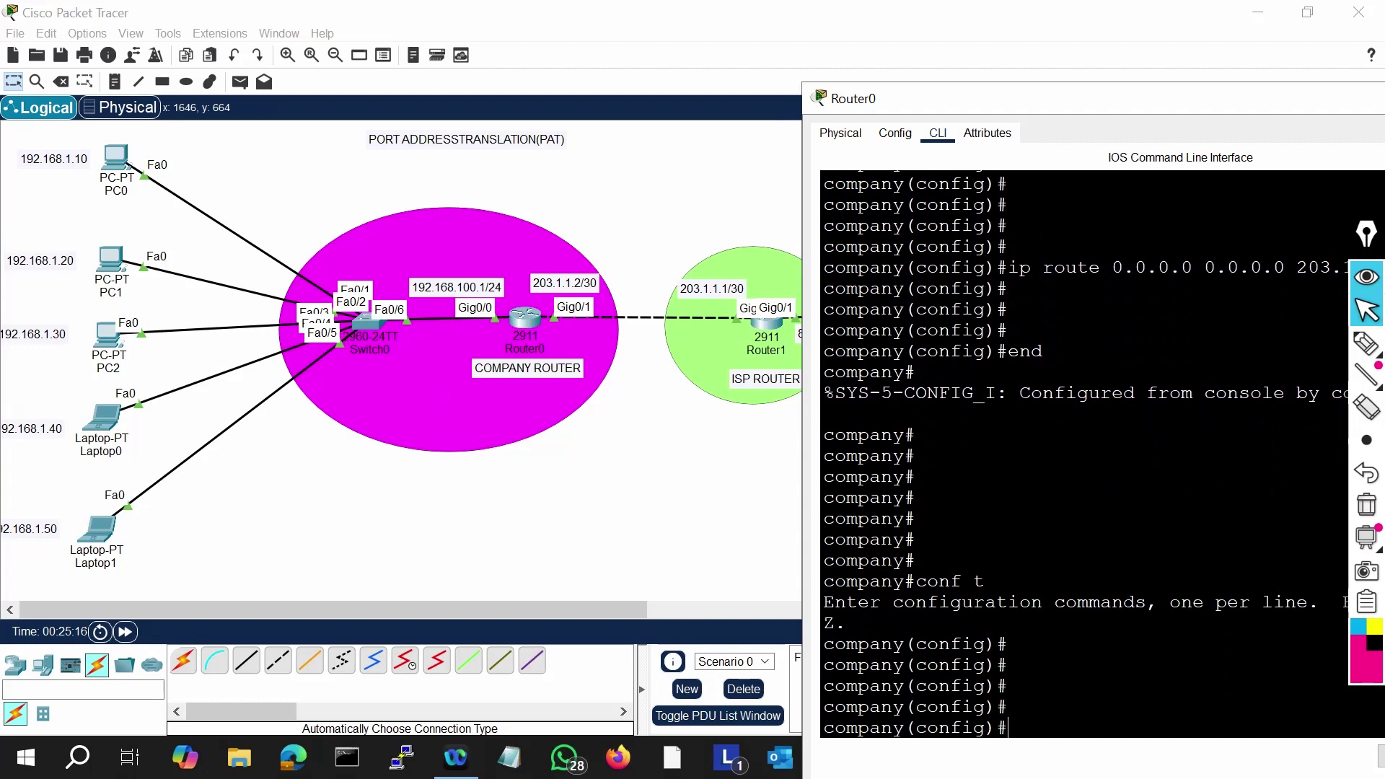
Step: Open interface gi0/1 on the company router and mark it as the NAT outside interface with ip nat outside
text(int gi0/1)
key(Return)
key(Return)
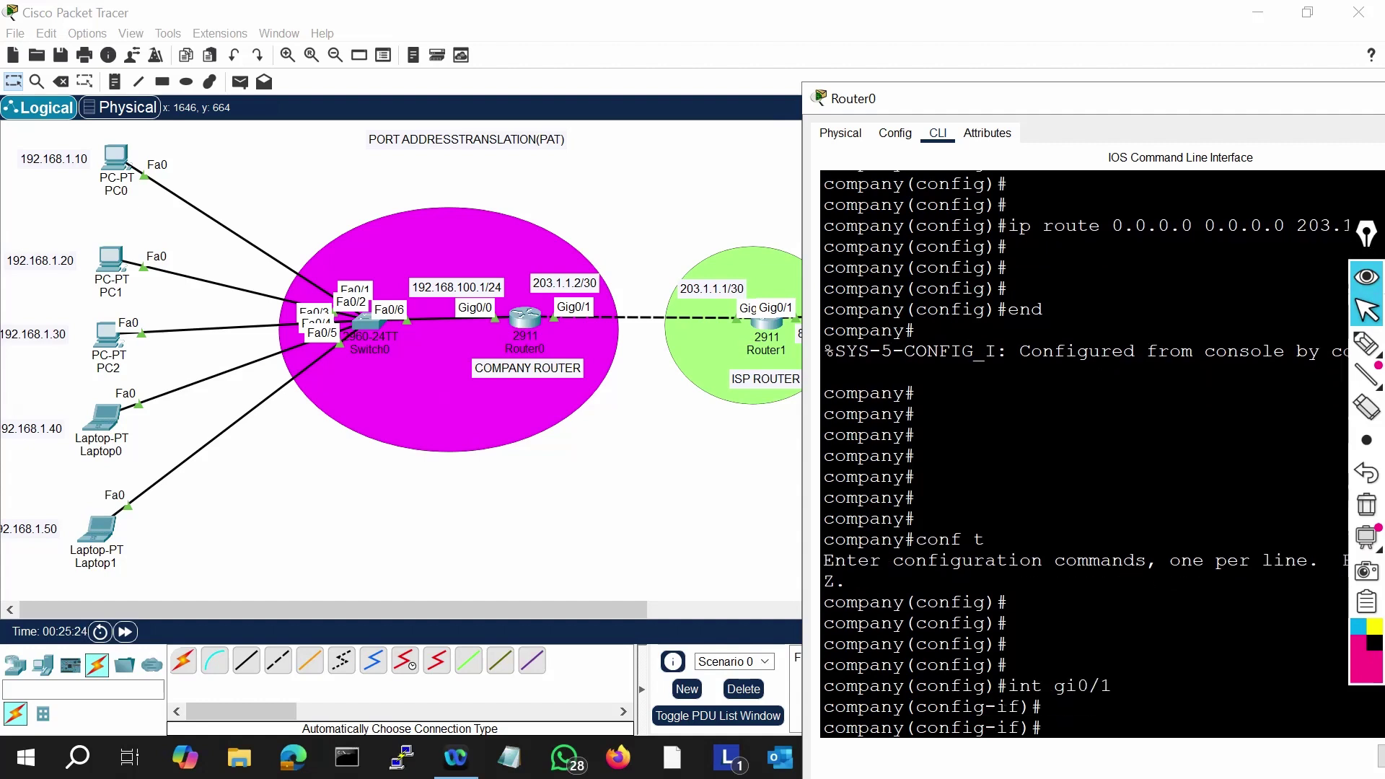
text(ip nat ou)
key(Tab)
key(Return)
key(Return)
key(Return)
key(Return)
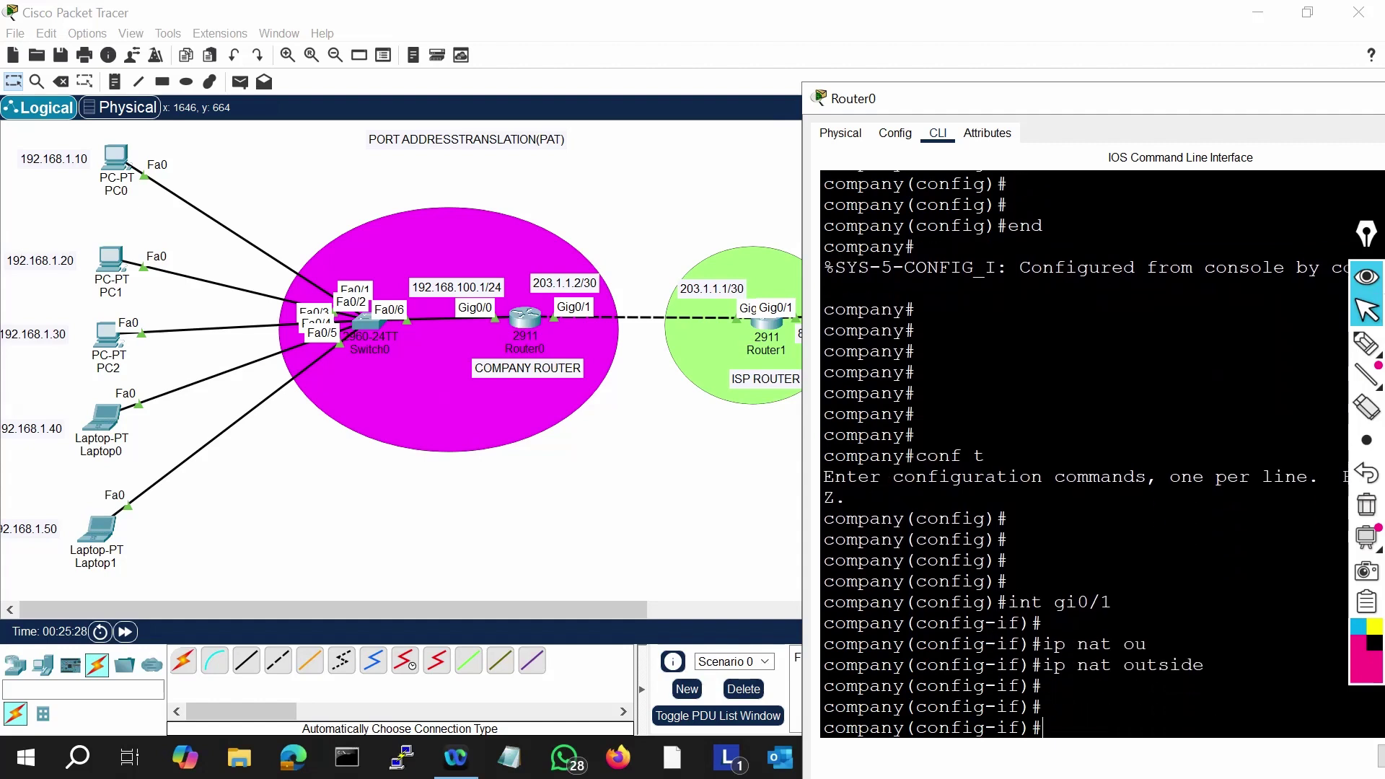
Step: Switch to interface gi0/0 and mark it as the NAT inside interface with ip nat inside
text(int g)
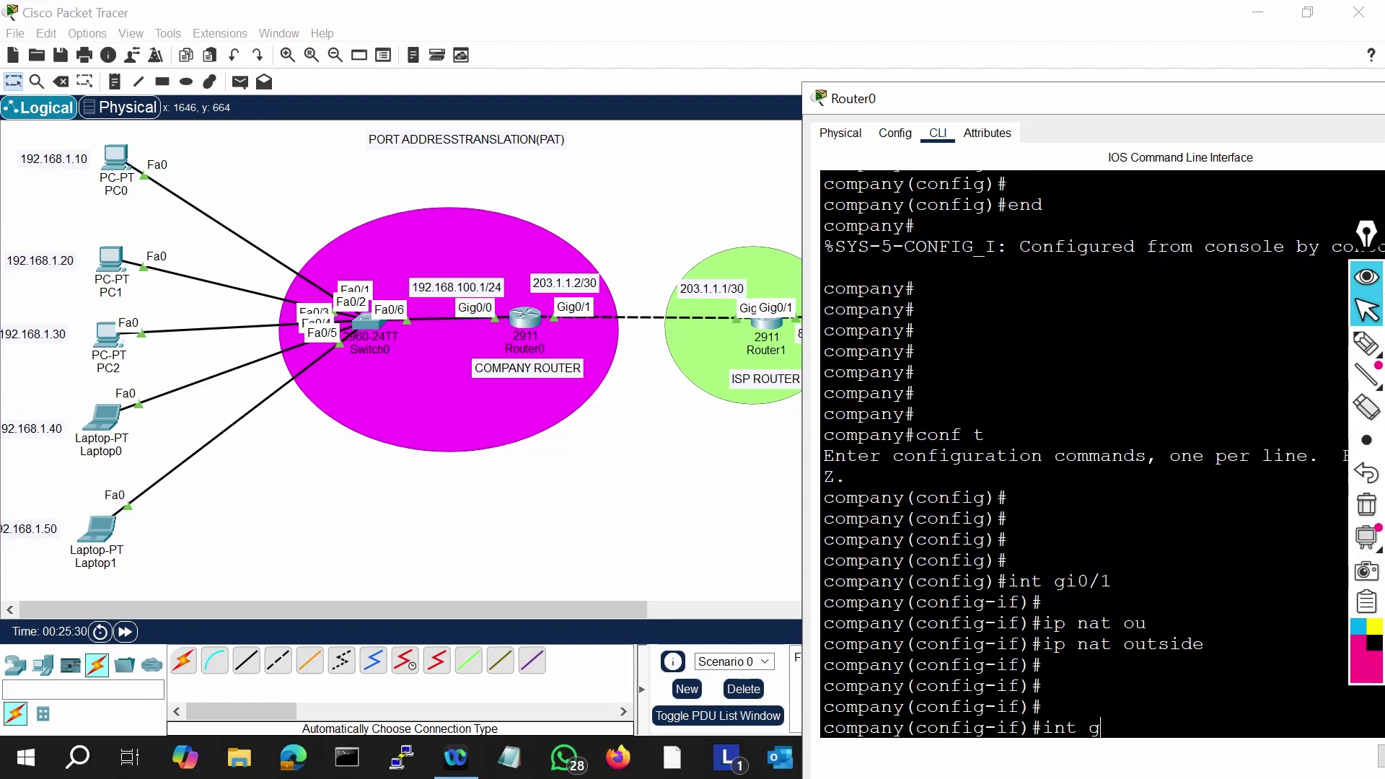
text(i0/0)
key(Return)
key(Return)
key(Return)
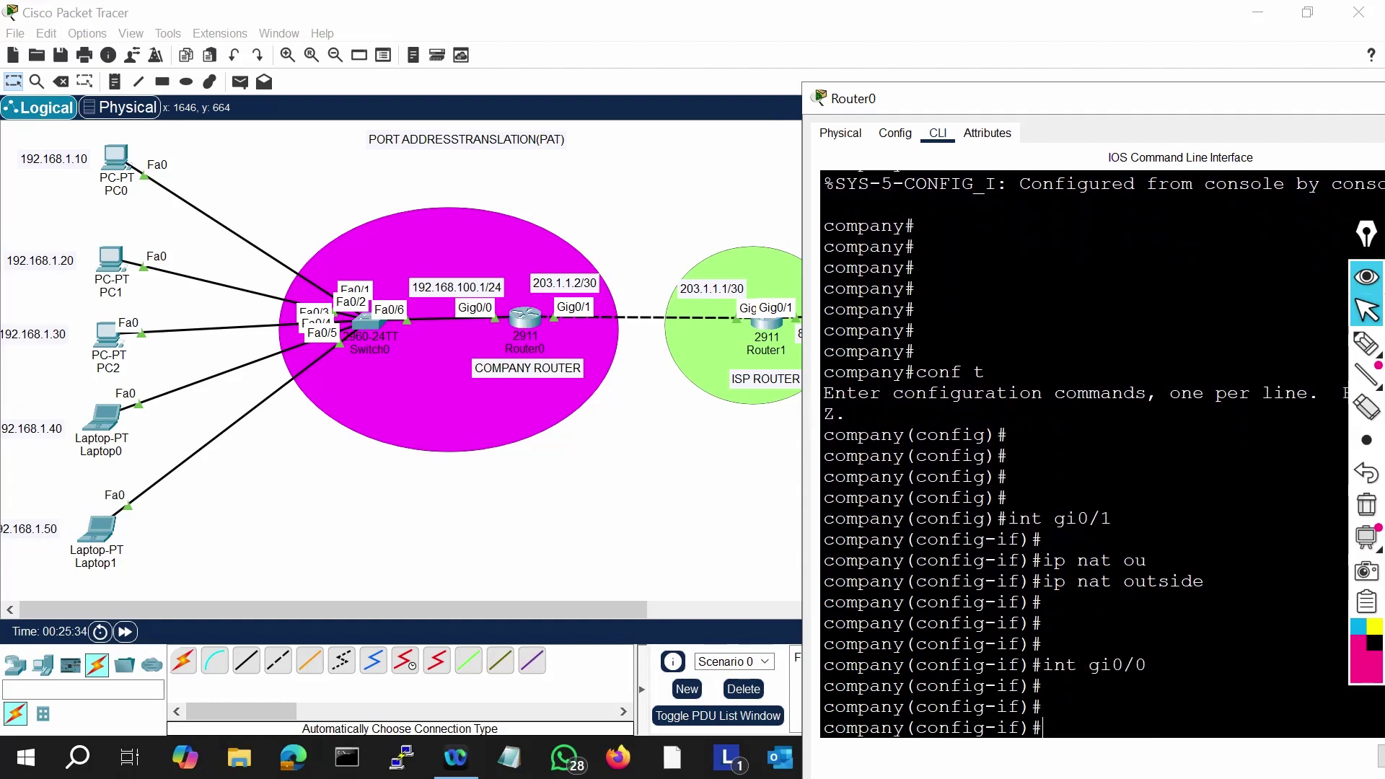
text(ip nat ins)
key(Tab)
key(Return)
key(Return)
key(Return)
Step: Exit interface and global configuration modes to return to the company router's privileged EXEC prompt
text(e)
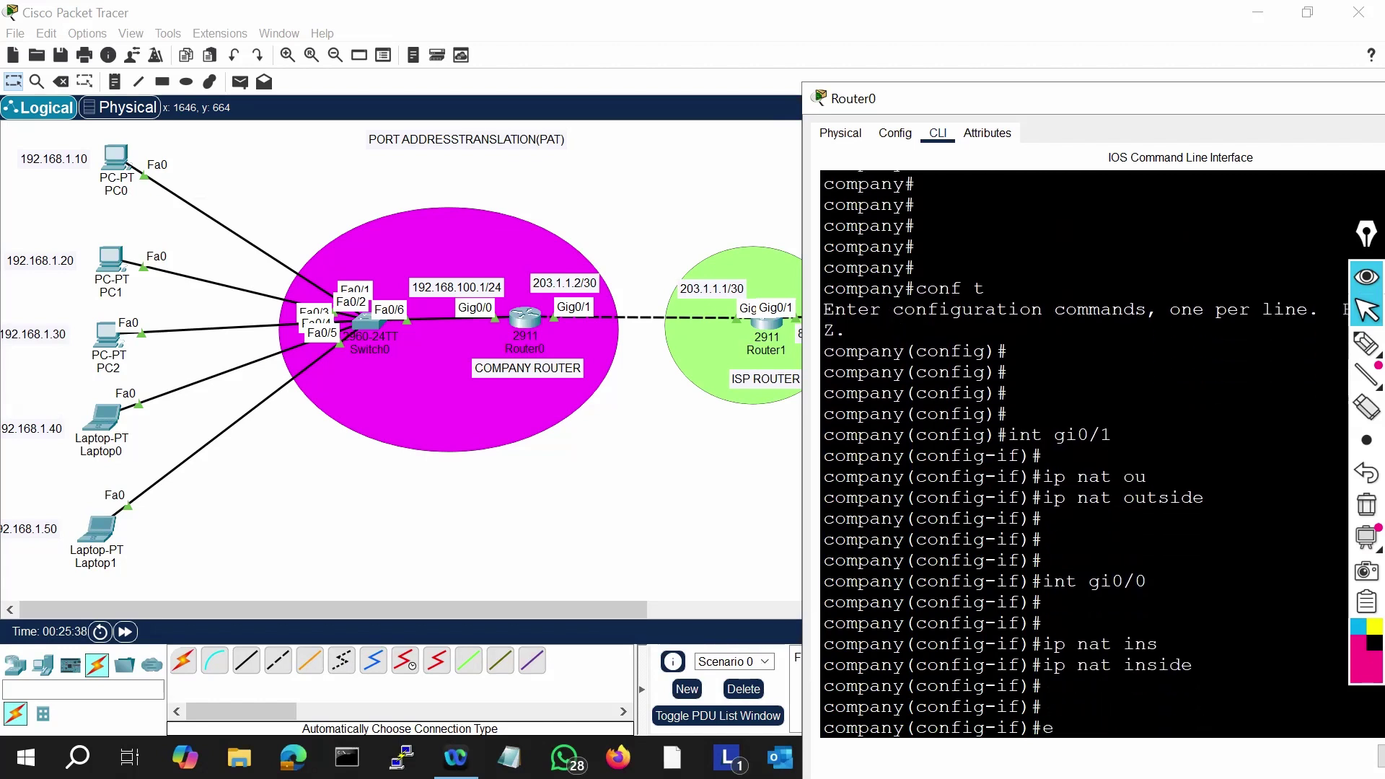
text(xit)
key(Return)
key(Return)
key(Return)
key(Return)
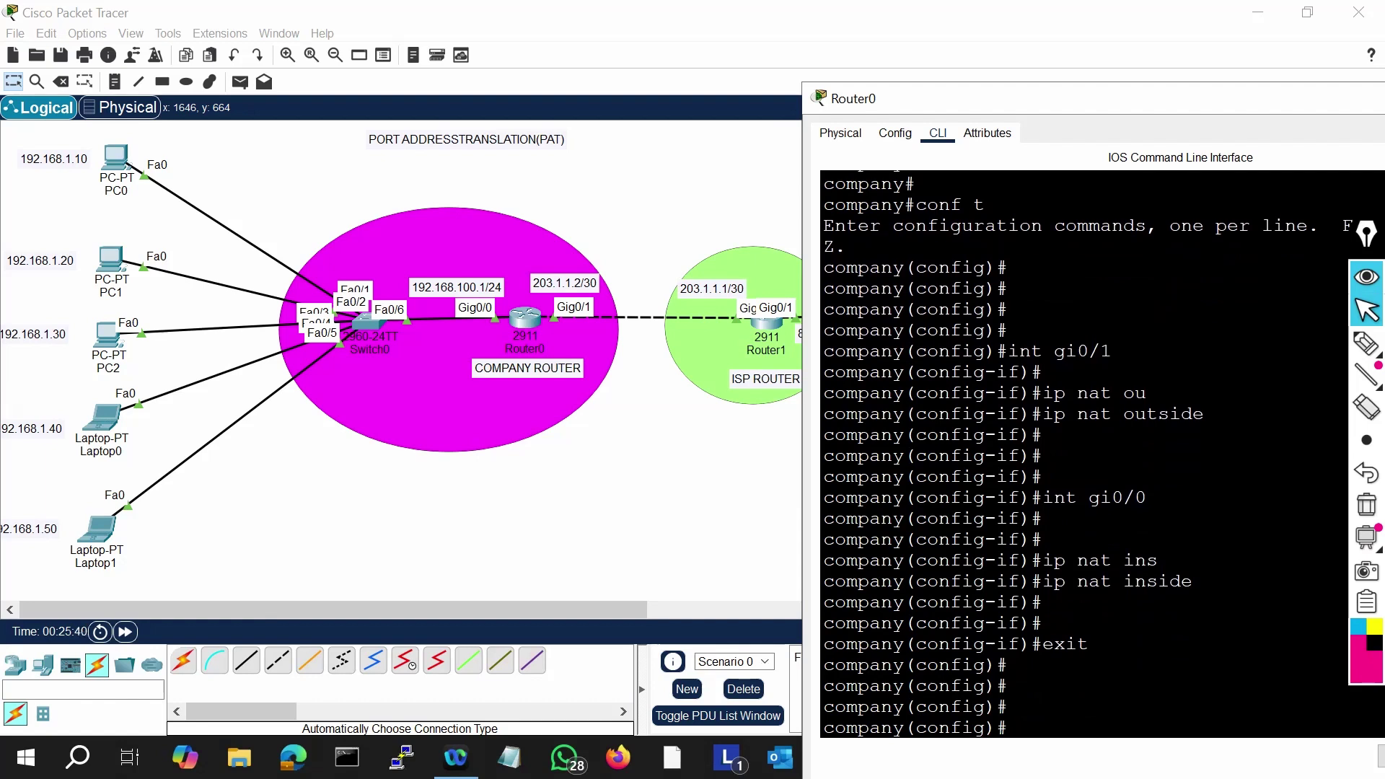
text(exi)
key(Return)
key(Return)
key(Return)
key(Return)
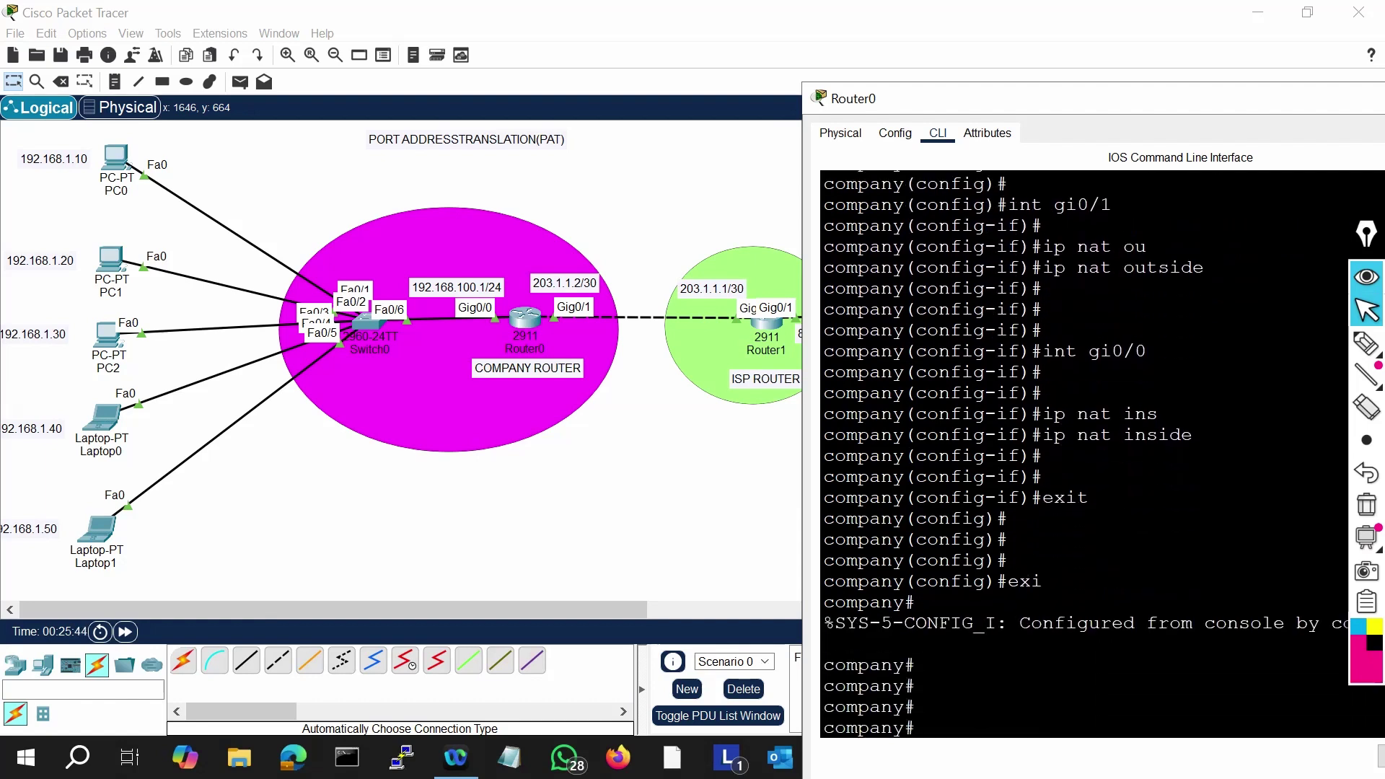
Step: Display the interface summary with sh ip int br and highlight the IP address of GigabitEthernet0/0
text(sh ip int br)
key(Return)
key(Return)
key(Return)
key(Return)
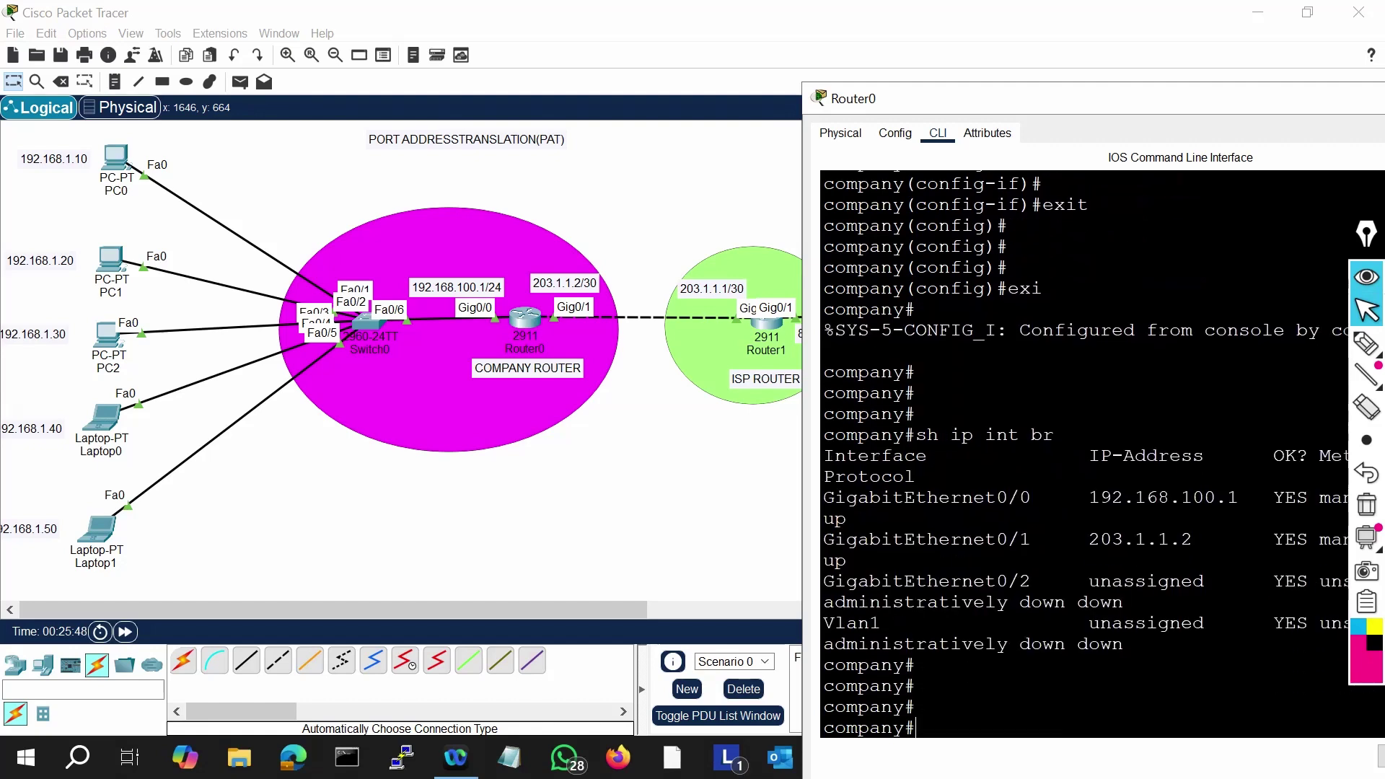
drag(1239, 497, 1077, 498)
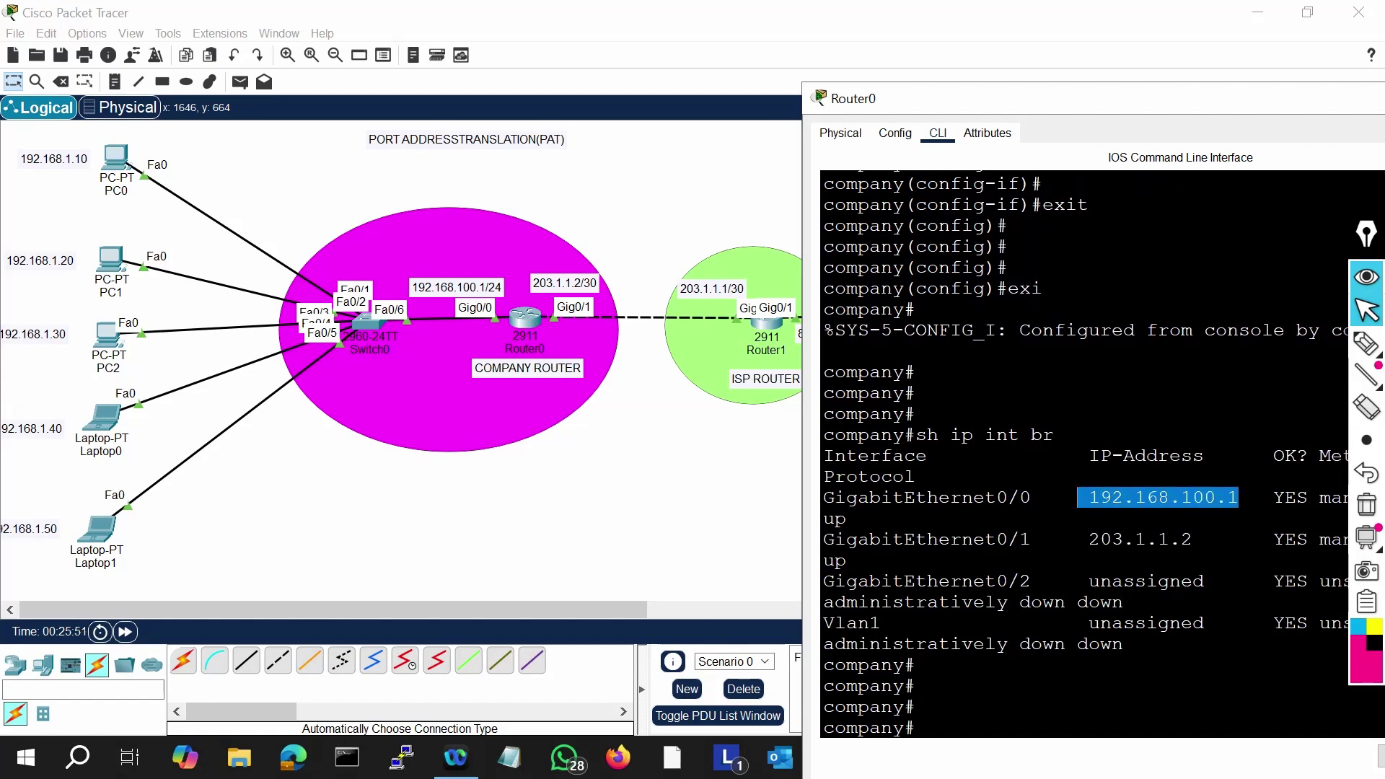
Step: Re-enter global configuration mode on the company router with conf t
key(Return)
text(conf t)
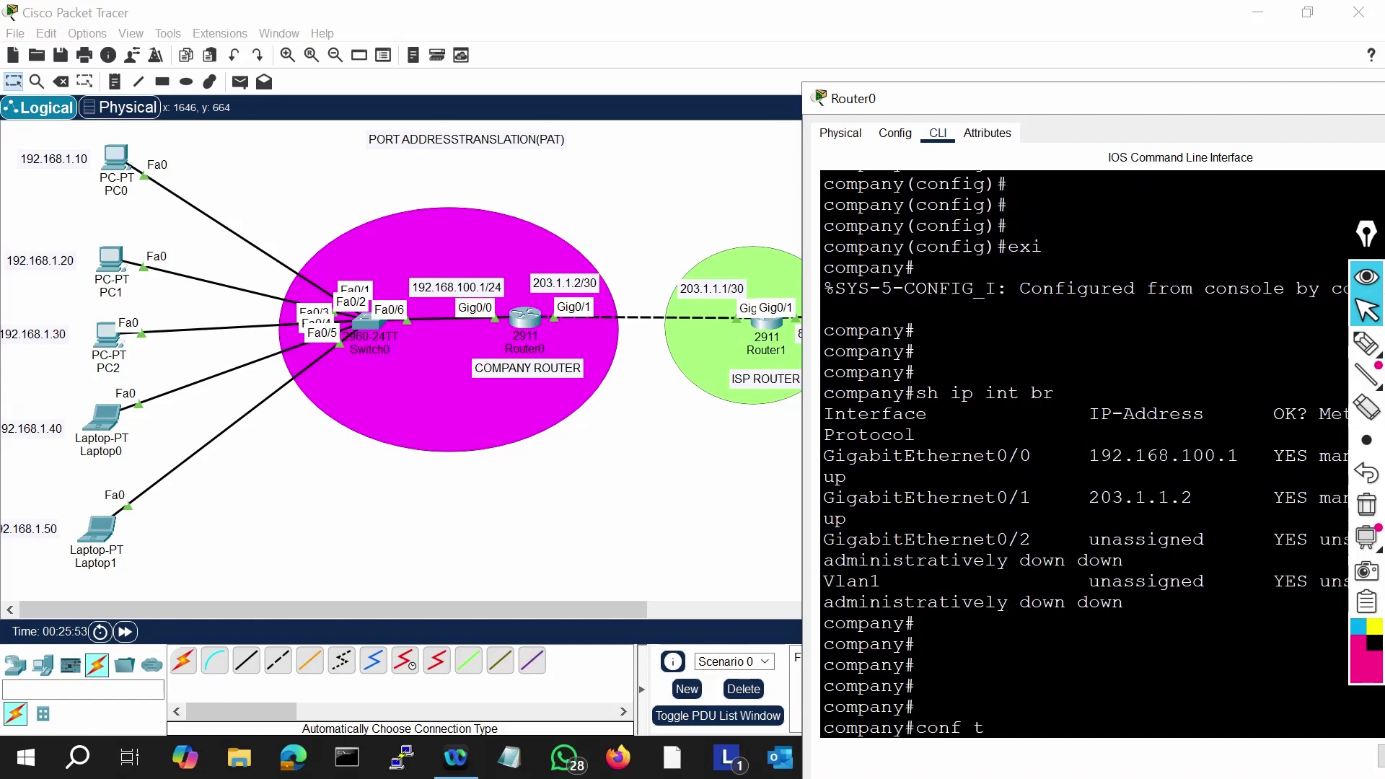
key(Return)
key(Return)
key(Return)
key(Return)
key(Return)
Step: Start an ip access-list extended command, checking its options with inline help, and shift Router0's window so more of the command line shows
text(ip access)
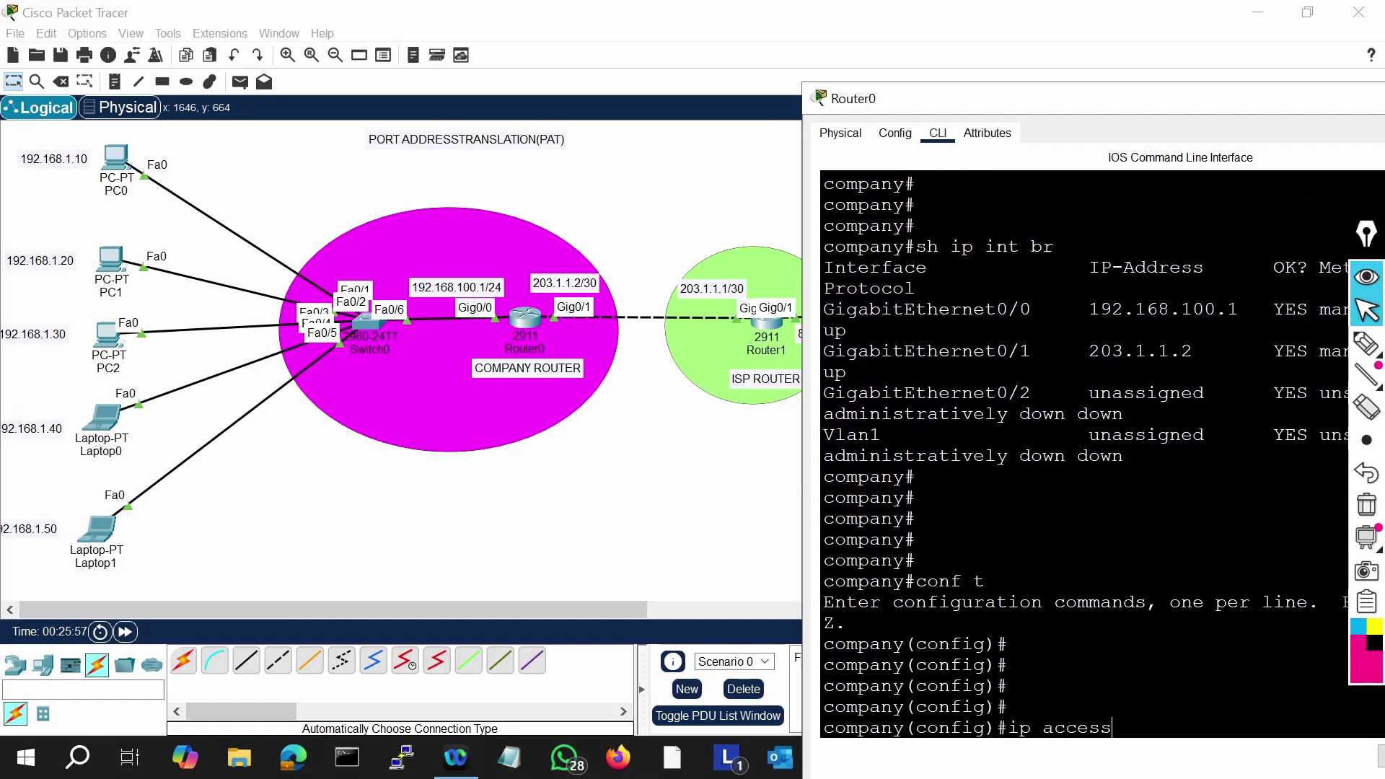
key(Tab)
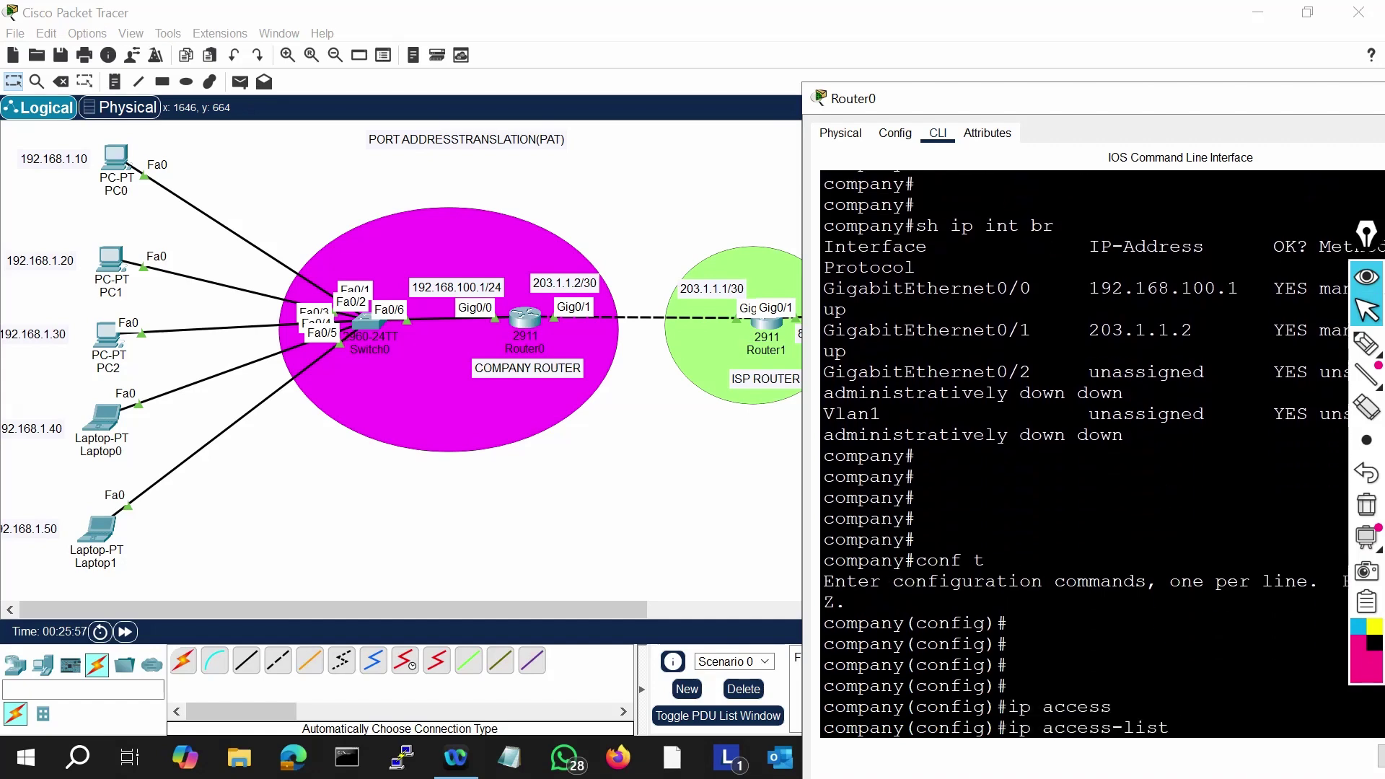
text(?ext)
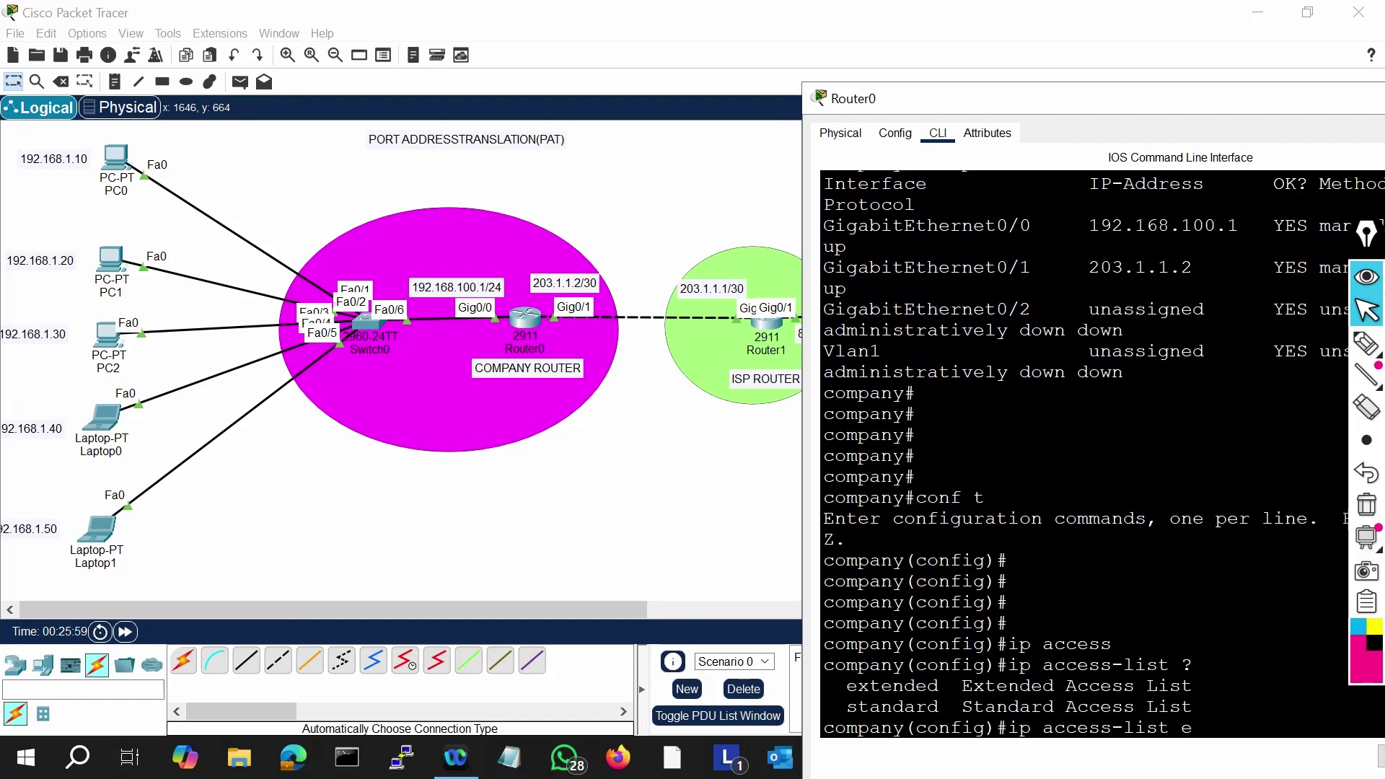
key(Tab)
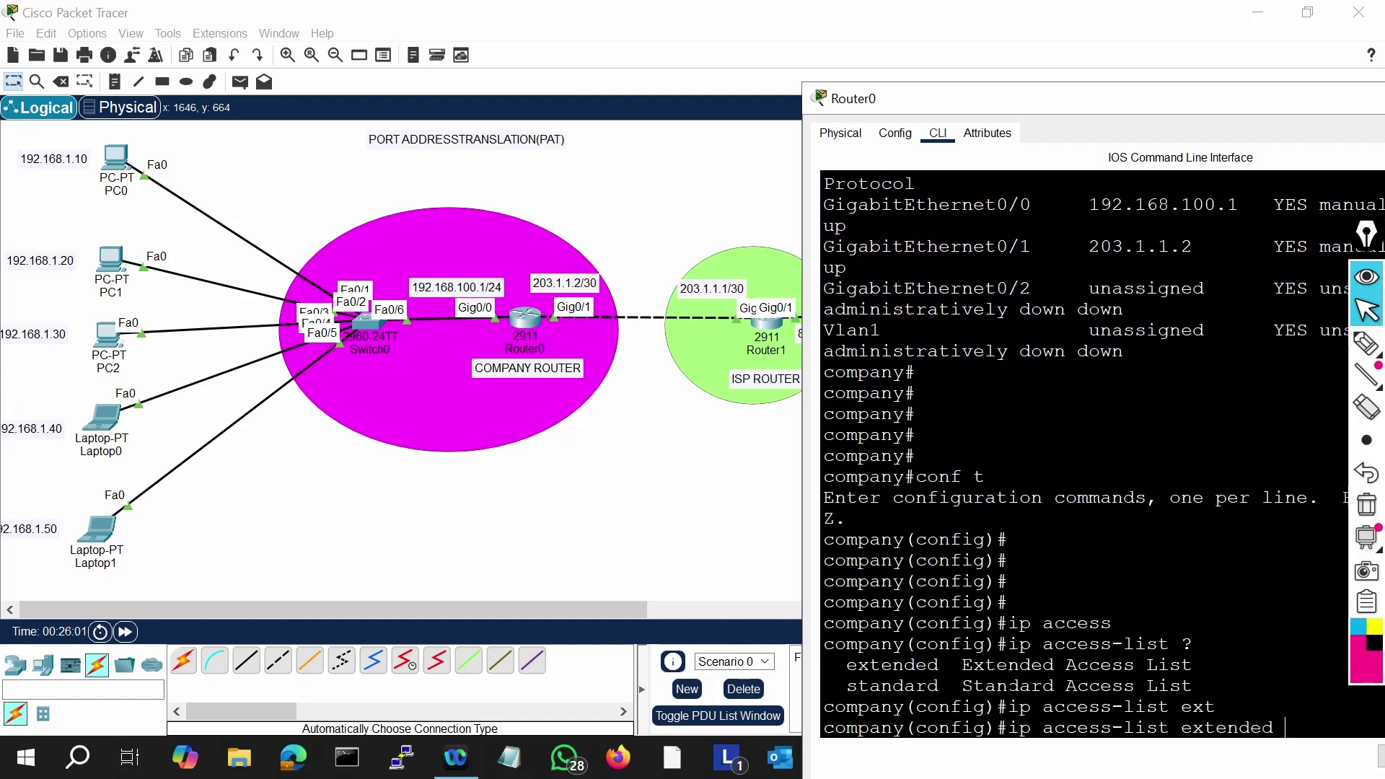
text(?)
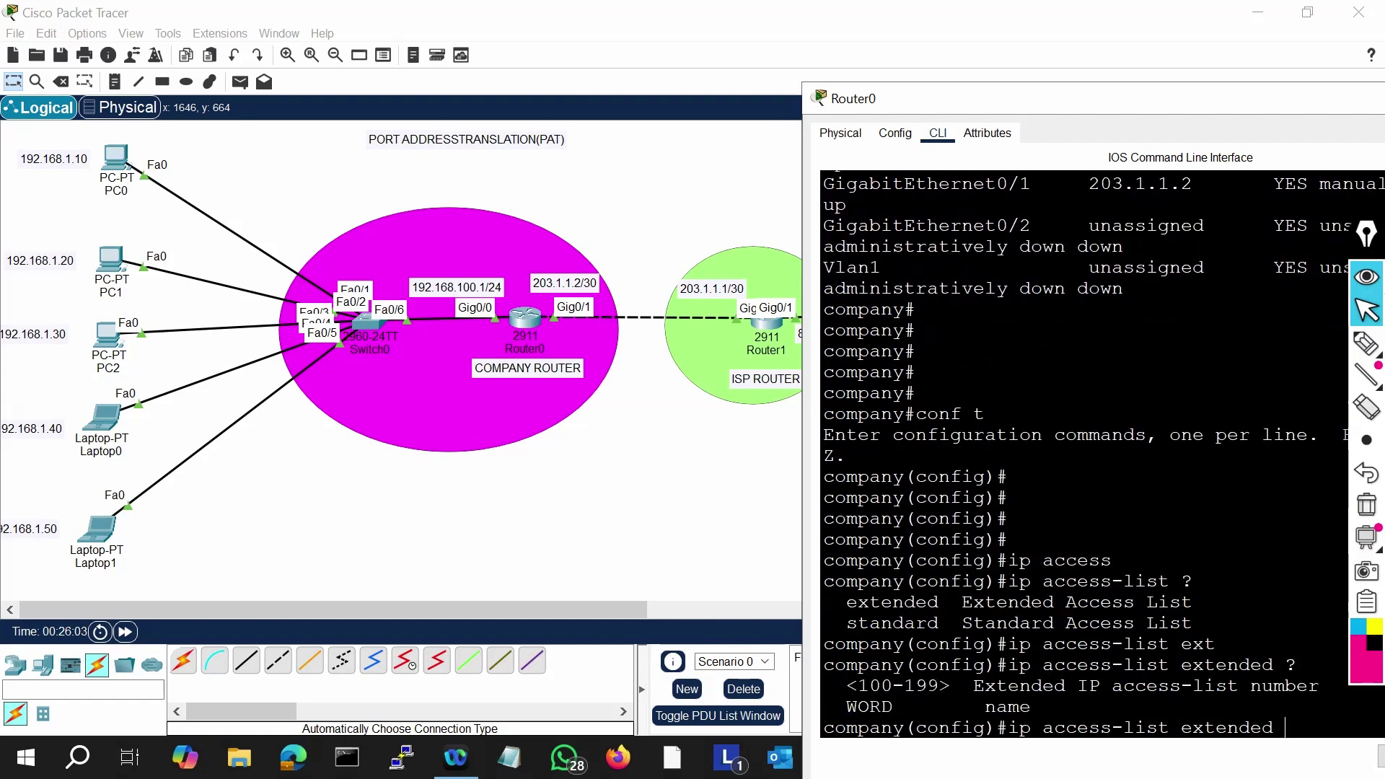
drag(953, 103, 803, 54)
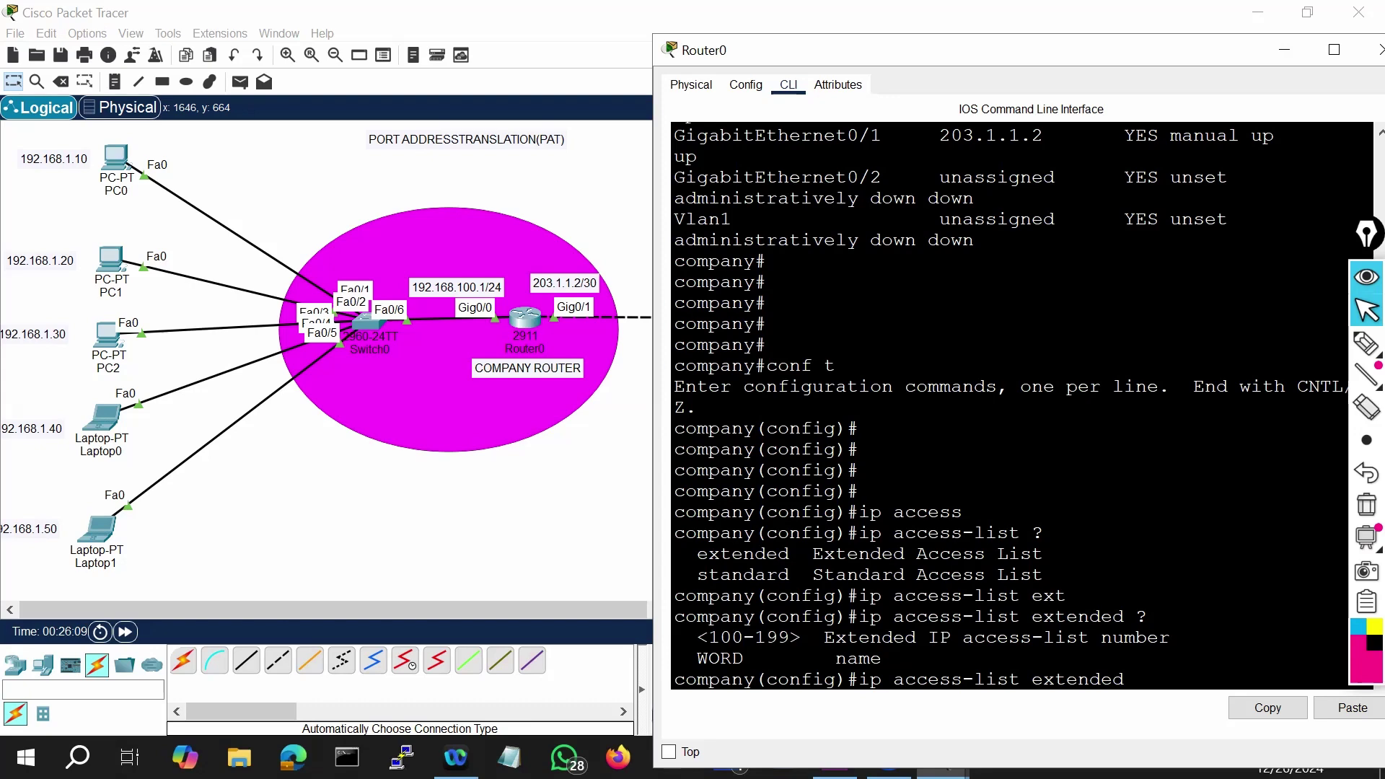
Step: Check number 101 as the list identifier, replace it with the name TEST, and create the extended access list
text(101 ?)
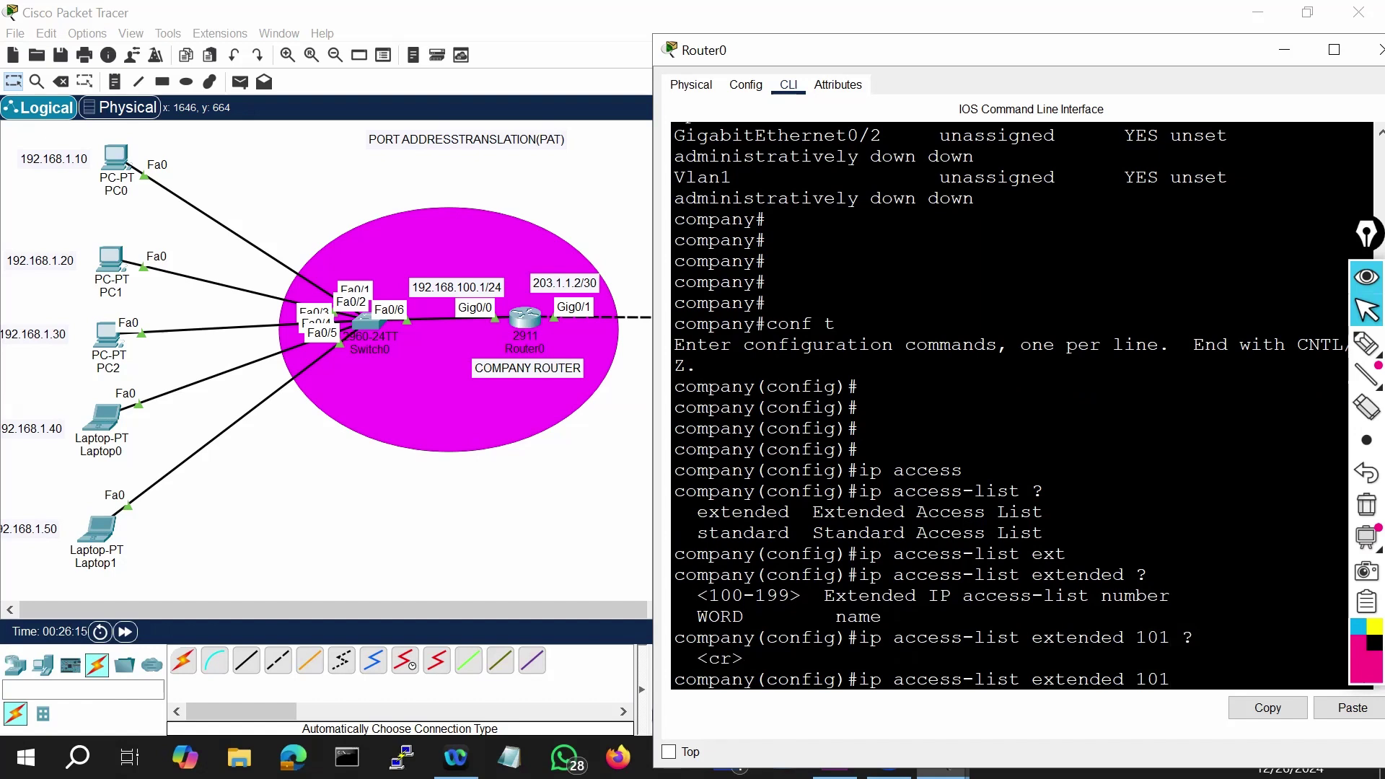
key(BackSpace)
key(BackSpace)
key(BackSpace)
text(TEST ?)
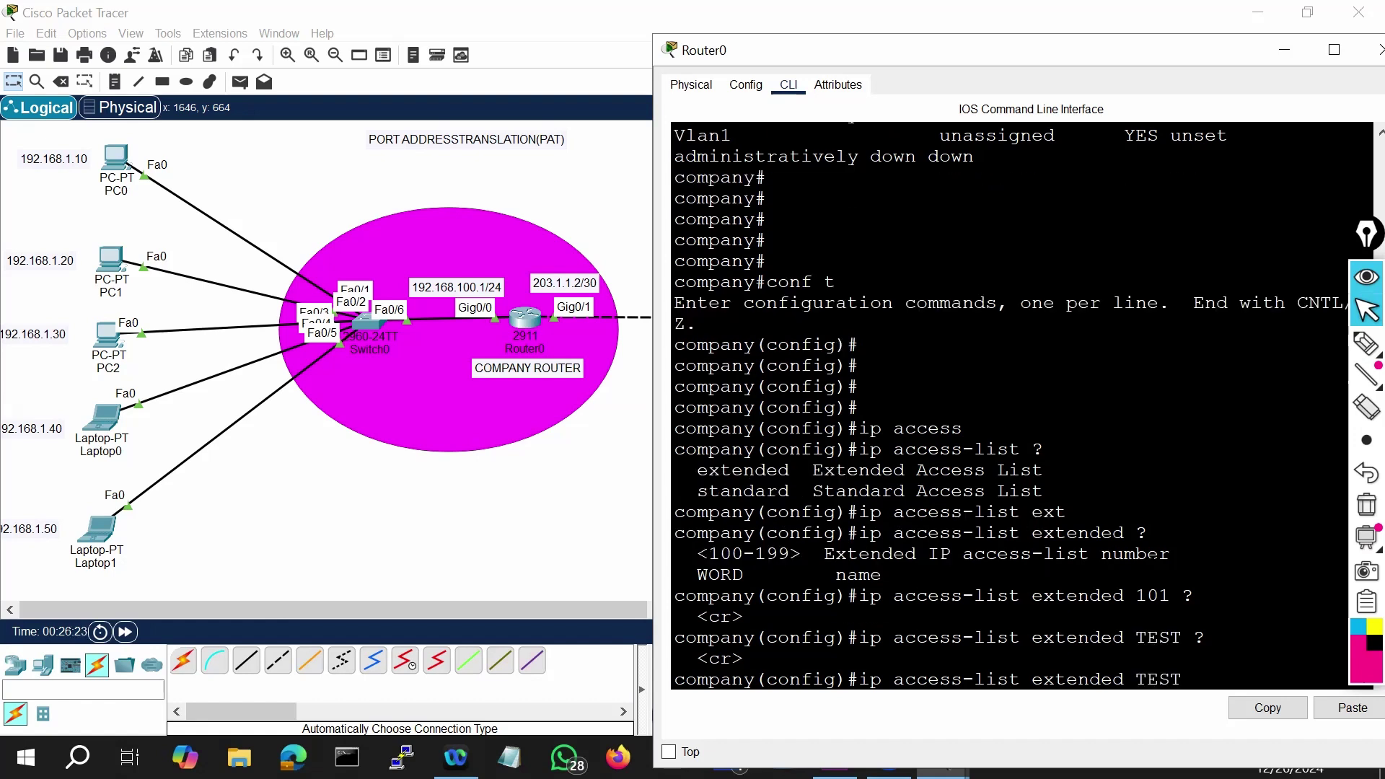
key(Return)
key(Return)
key(Return)
key(Return)
key(Return)
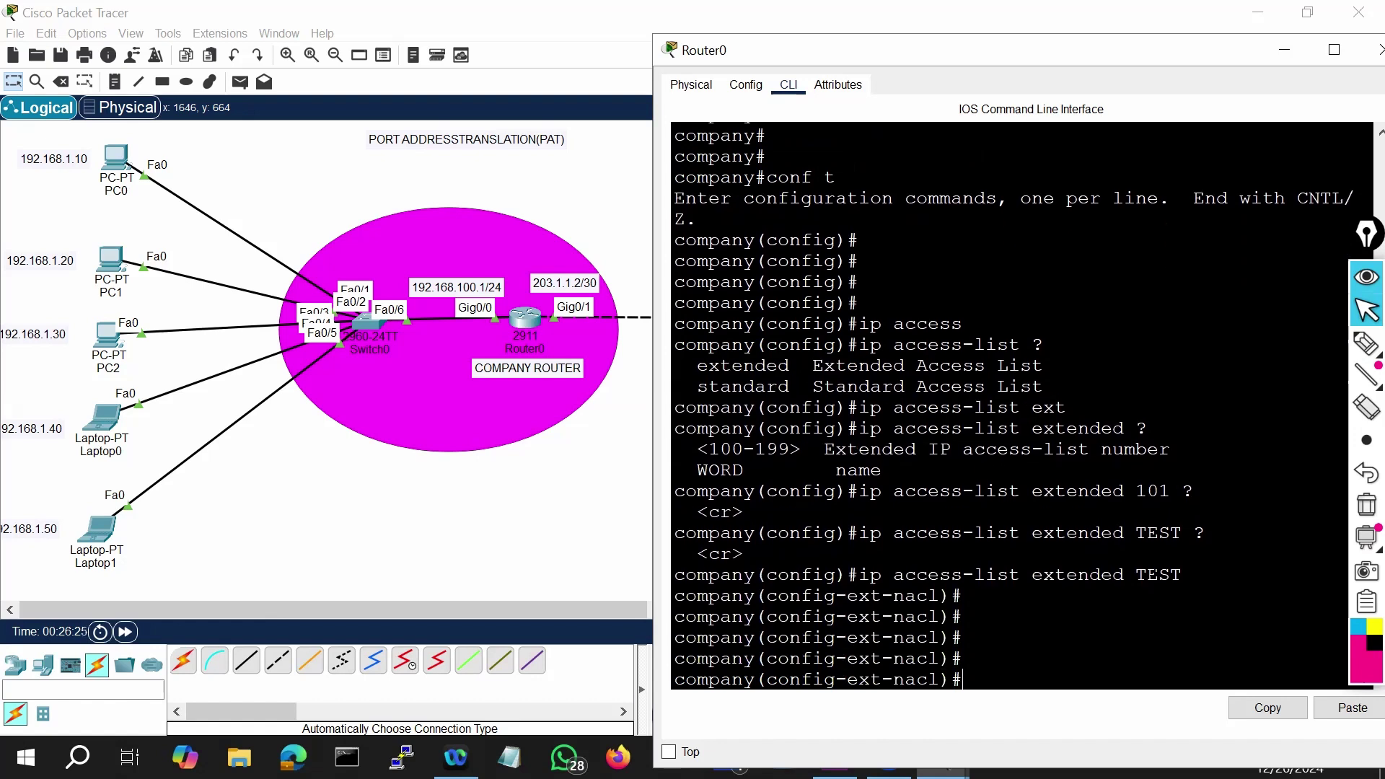
Step: Highlight the extended access-list mode prompt and consult inline help for the available commands, permit, and permit ip
drag(939, 680, 765, 694)
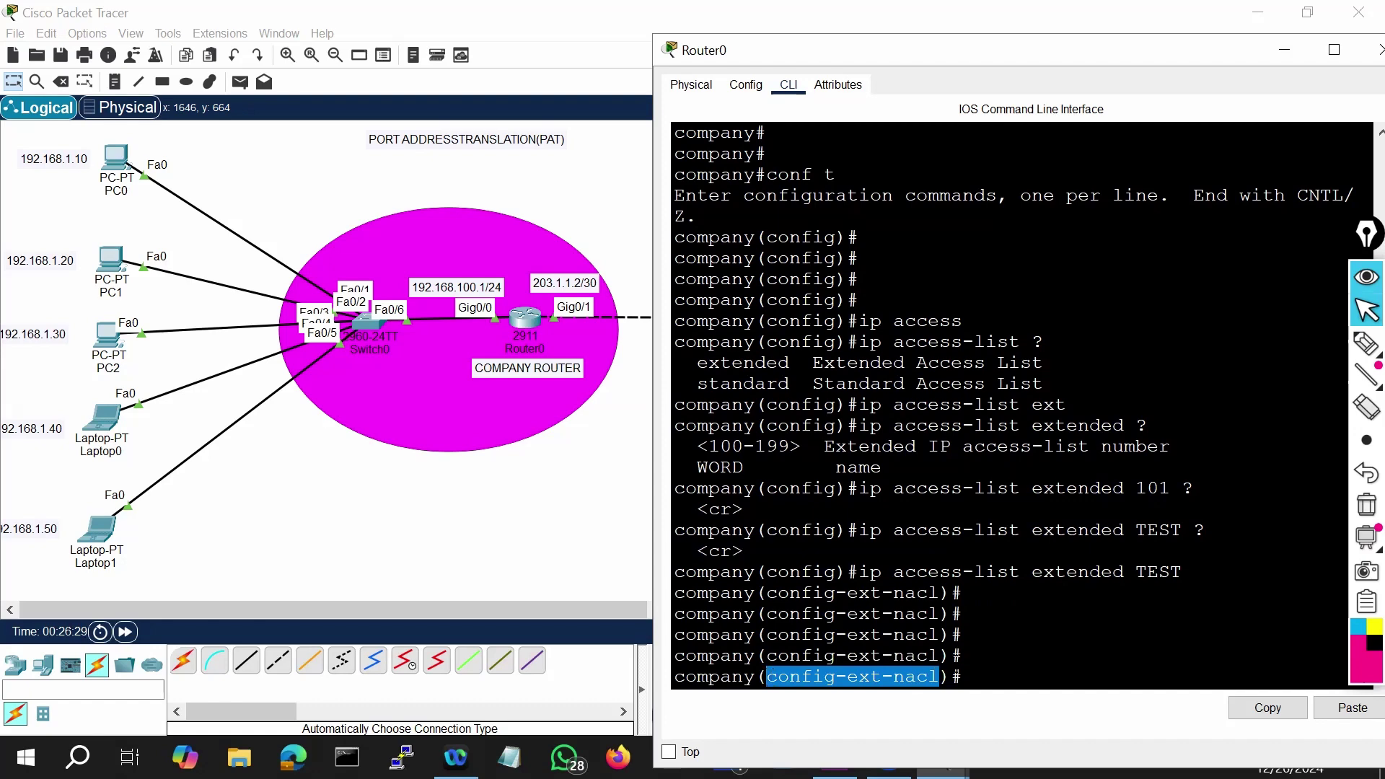
click(974, 677)
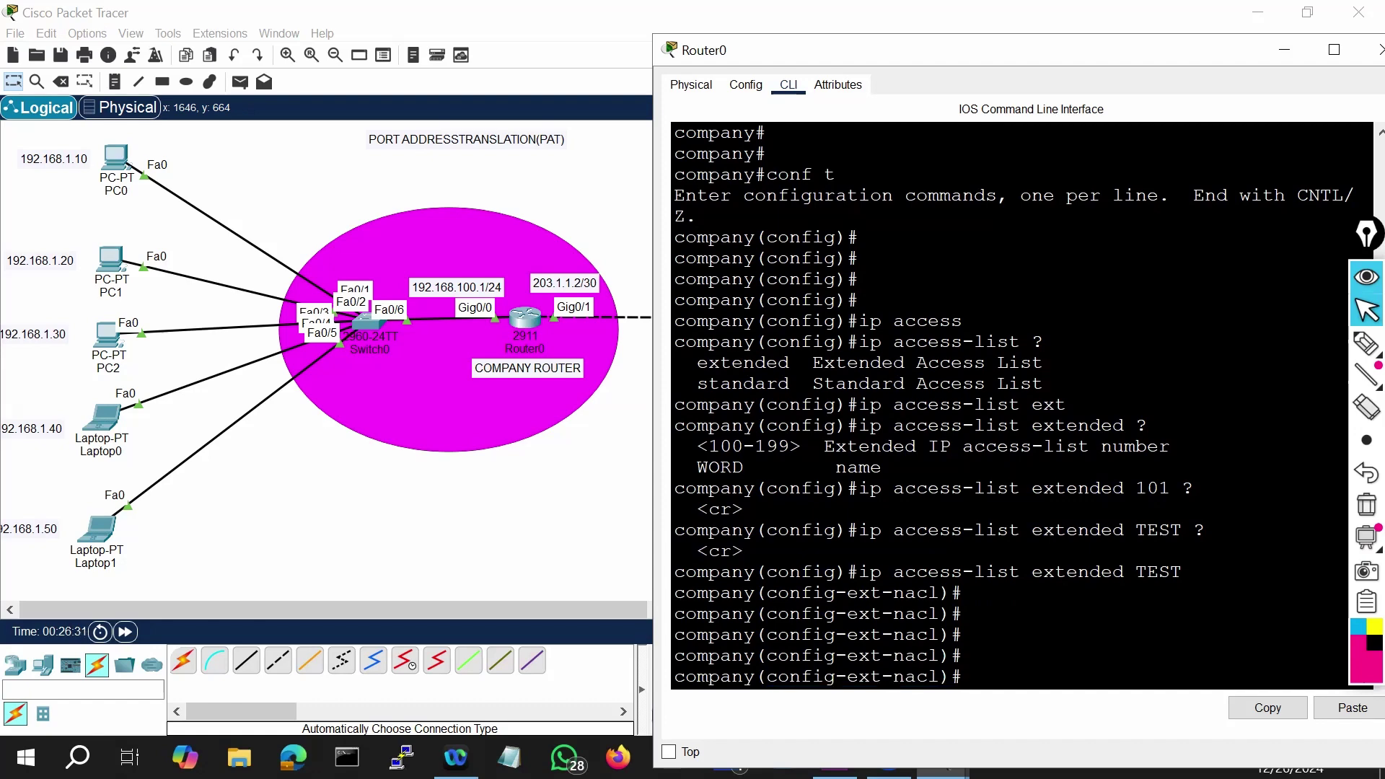
key(question)
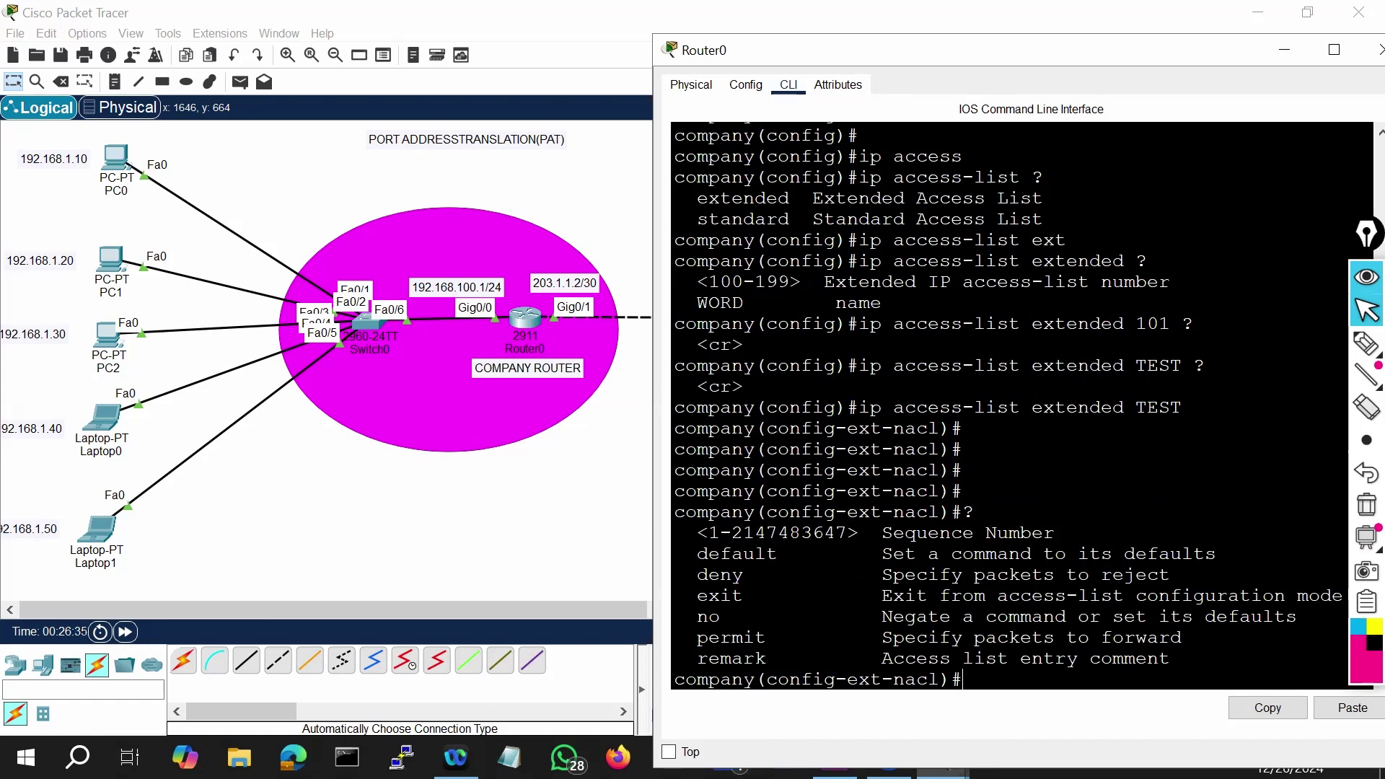
text(perm)
text(i)
key(Tab)
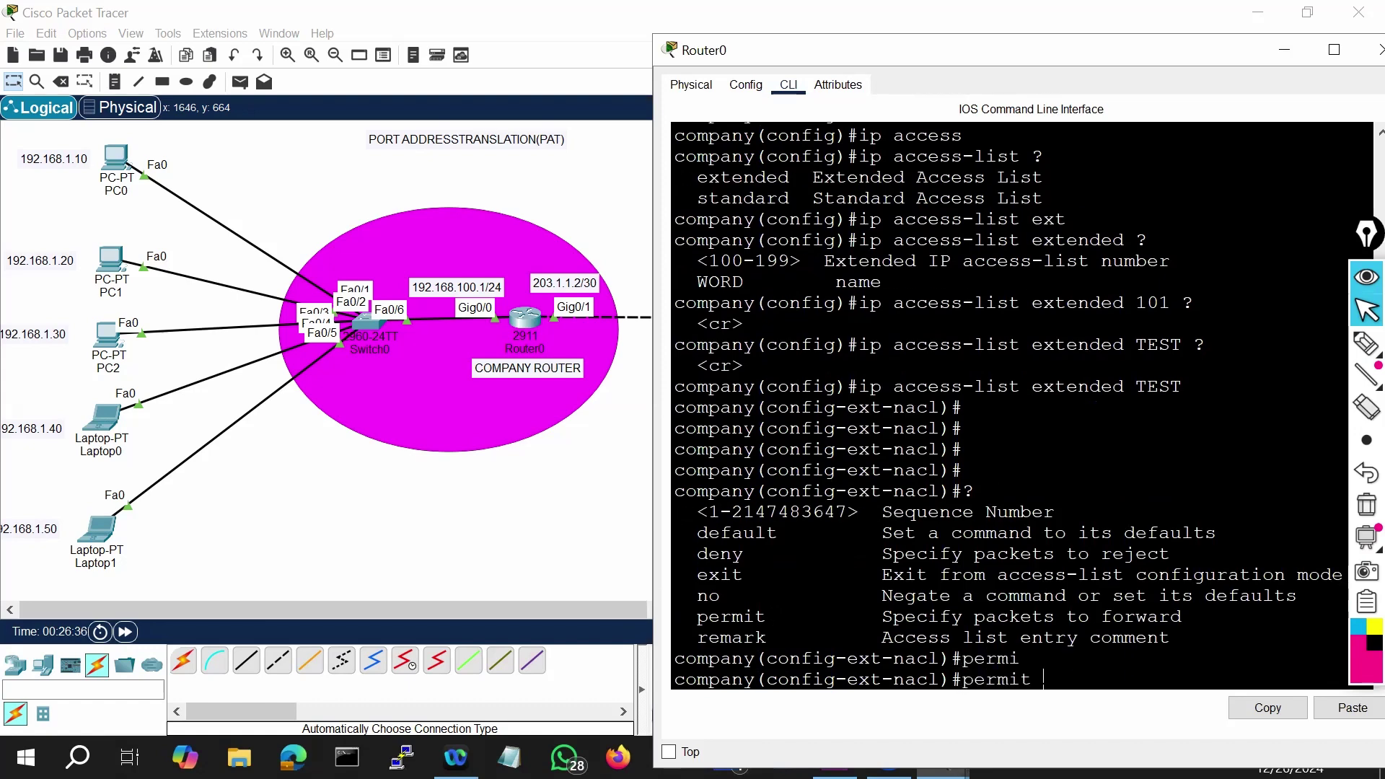
key(question)
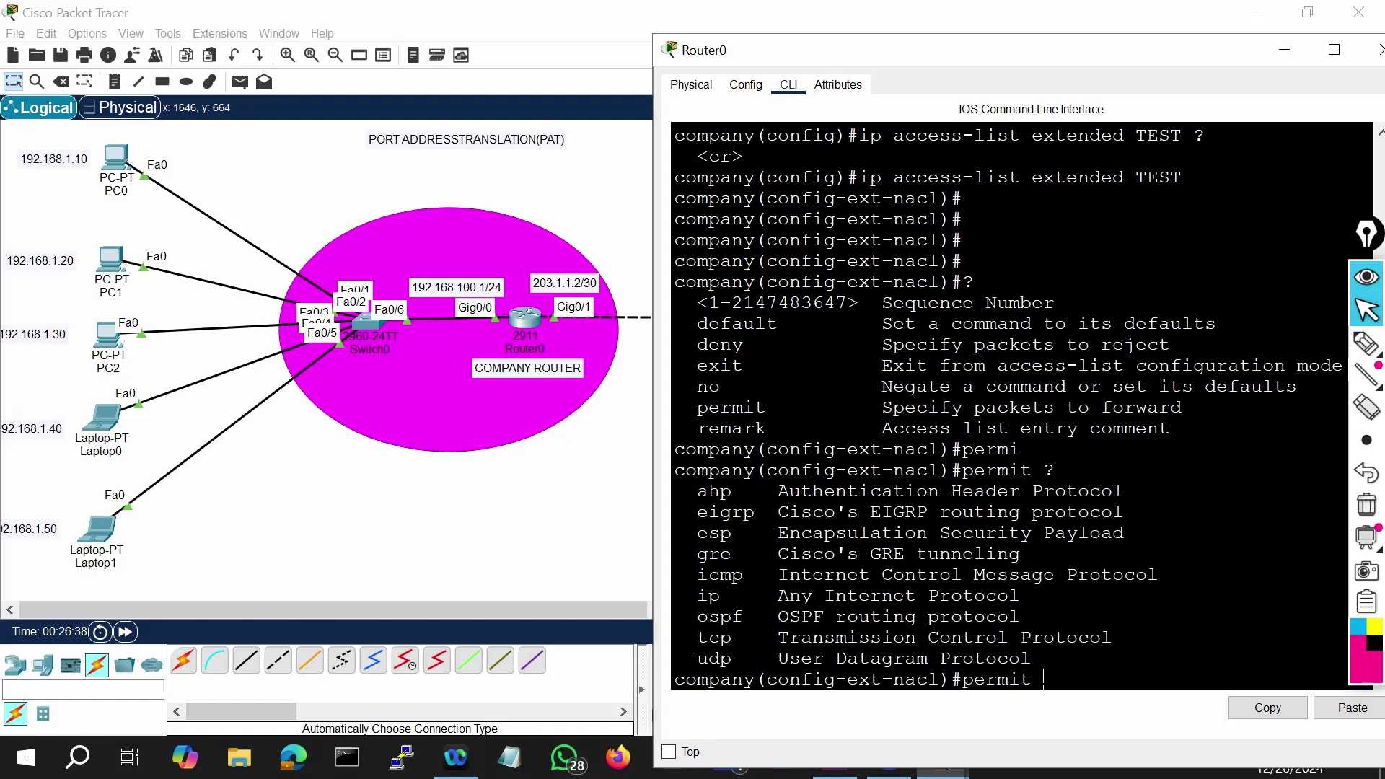
text(ip)
key(question)
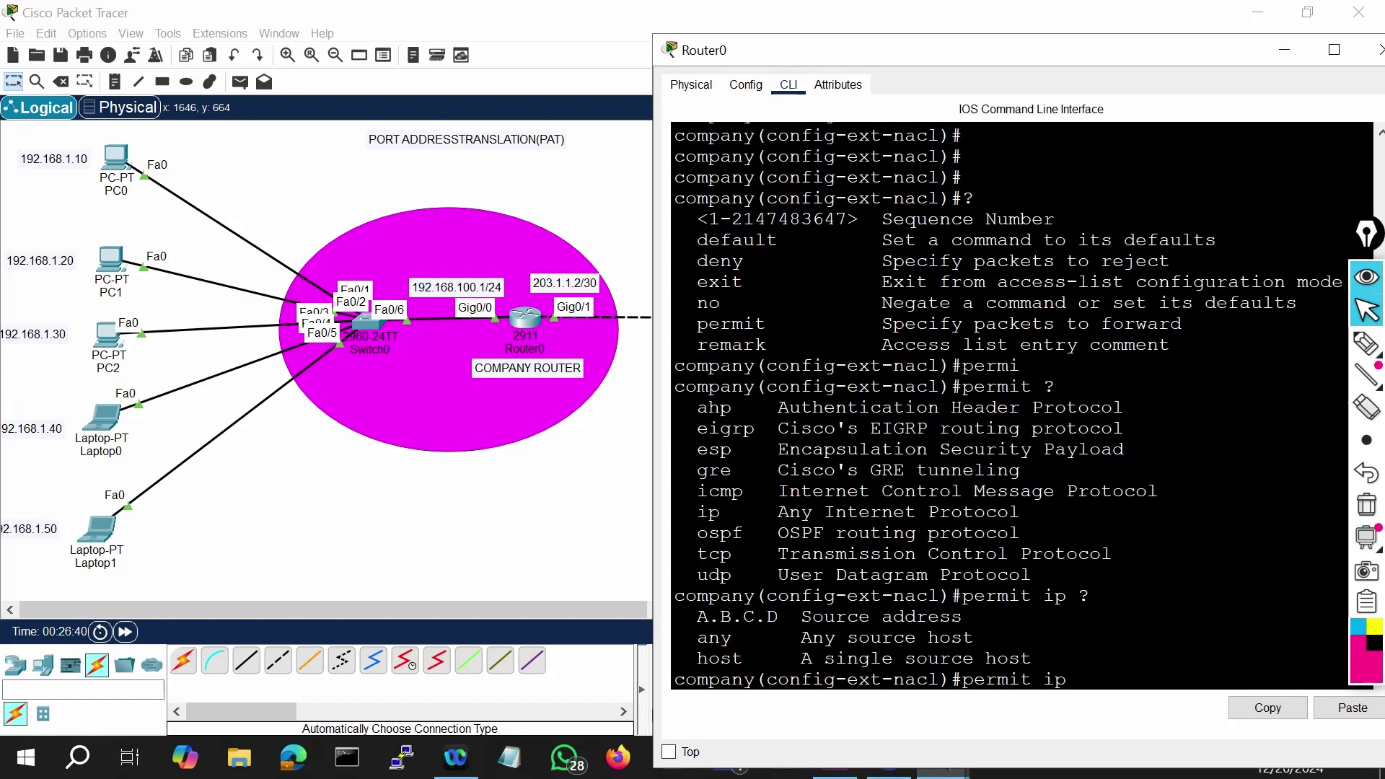
text(192.168)
key(BackSpace)
key(BackSpace)
key(BackSpace)
key(BackSpace)
key(BackSpace)
key(BackSpace)
key(BackSpace)
key(BackSpace)
key(BackSpace)
key(BackSpace)
key(BackSpace)
key(BackSpace)
key(BackSpace)
key(BackSpace)
key(BackSpace)
key(BackSpace)
key(BackSpace)
key(BackSpace)
Step: Exit the TEST access list's configuration mode to return to global configuration mode
text(exit)
key(Return)
key(Return)
key(Return)
key(Return)
key(Return)
Step: Start an access-list 10 permit command, checking the options for the list and for permit with inline help
text(ip)
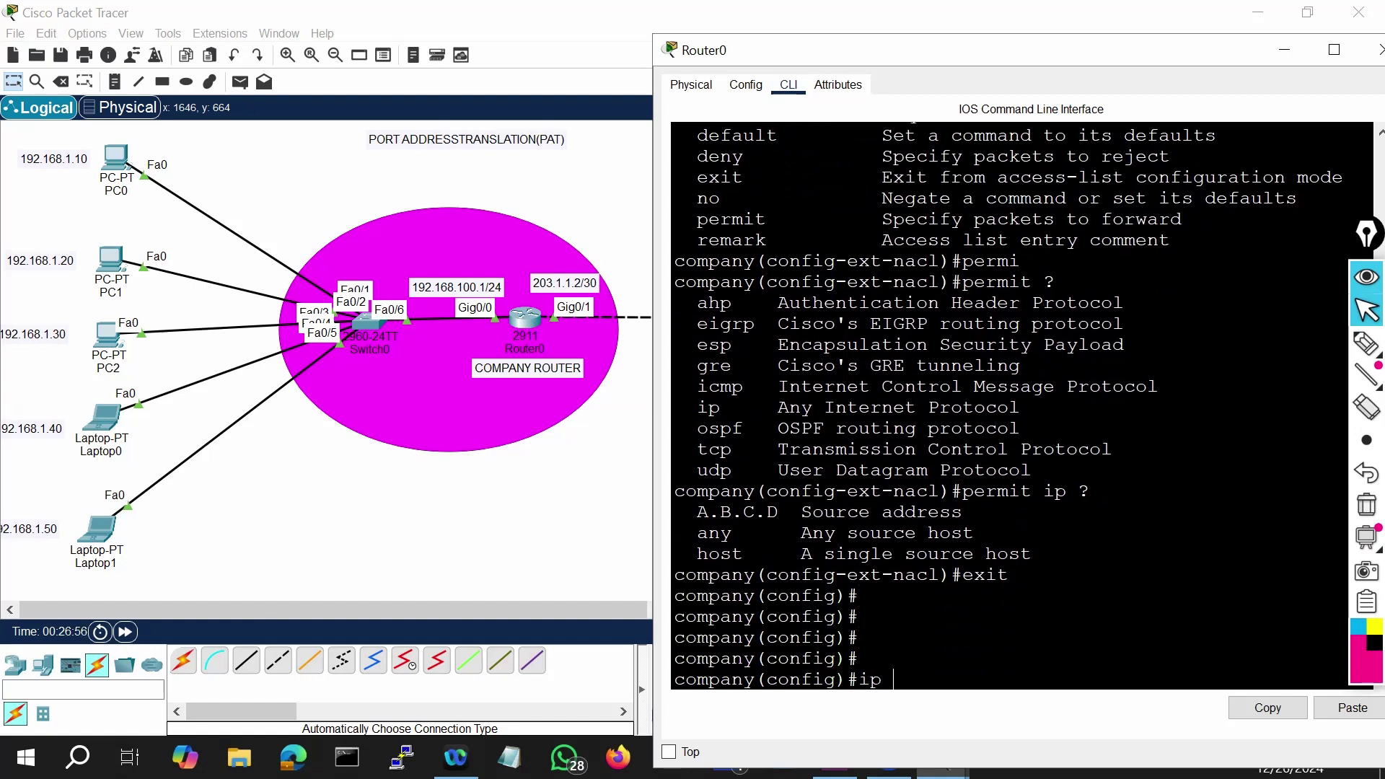
key(BackSpace)
key(BackSpace)
key(BackSpace)
text(access)
key(Tab)
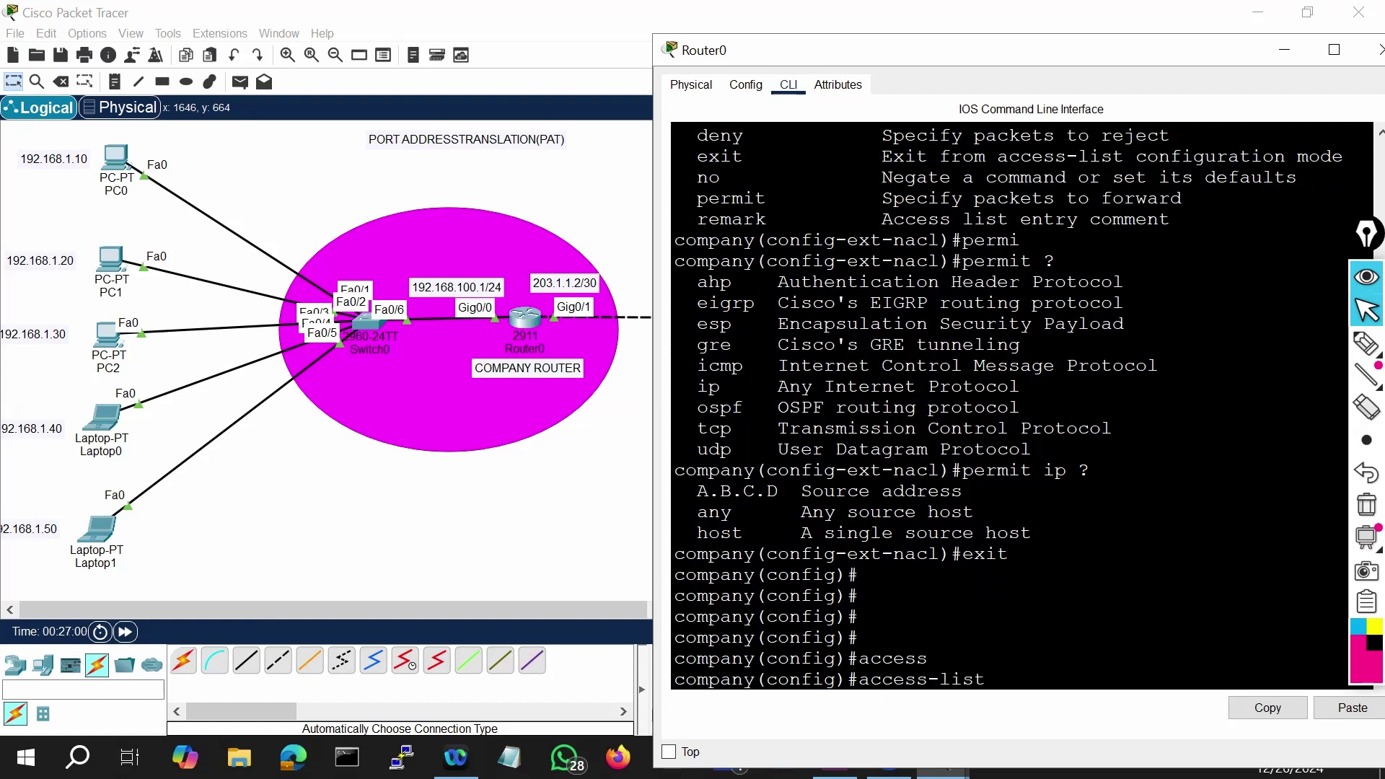
text(10 ?)
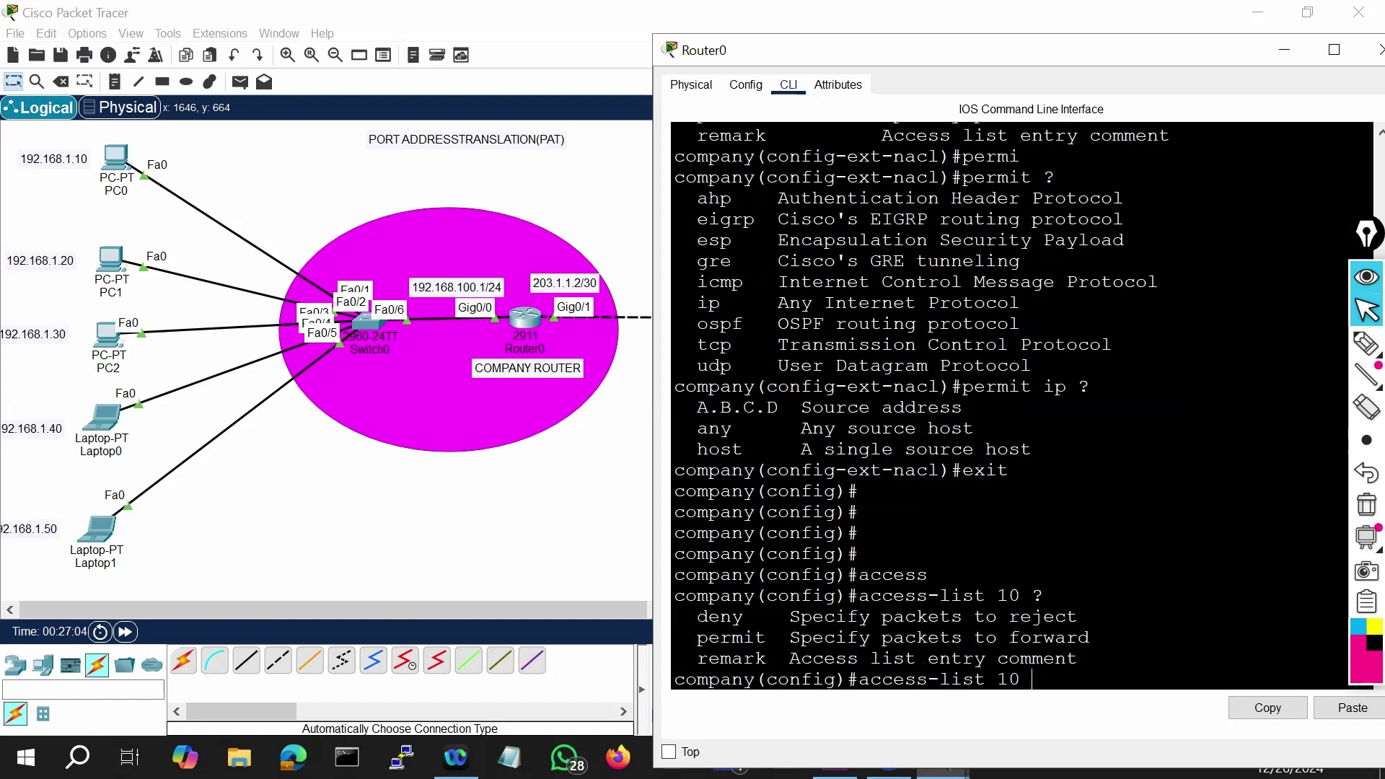
text(perm)
key(Tab)
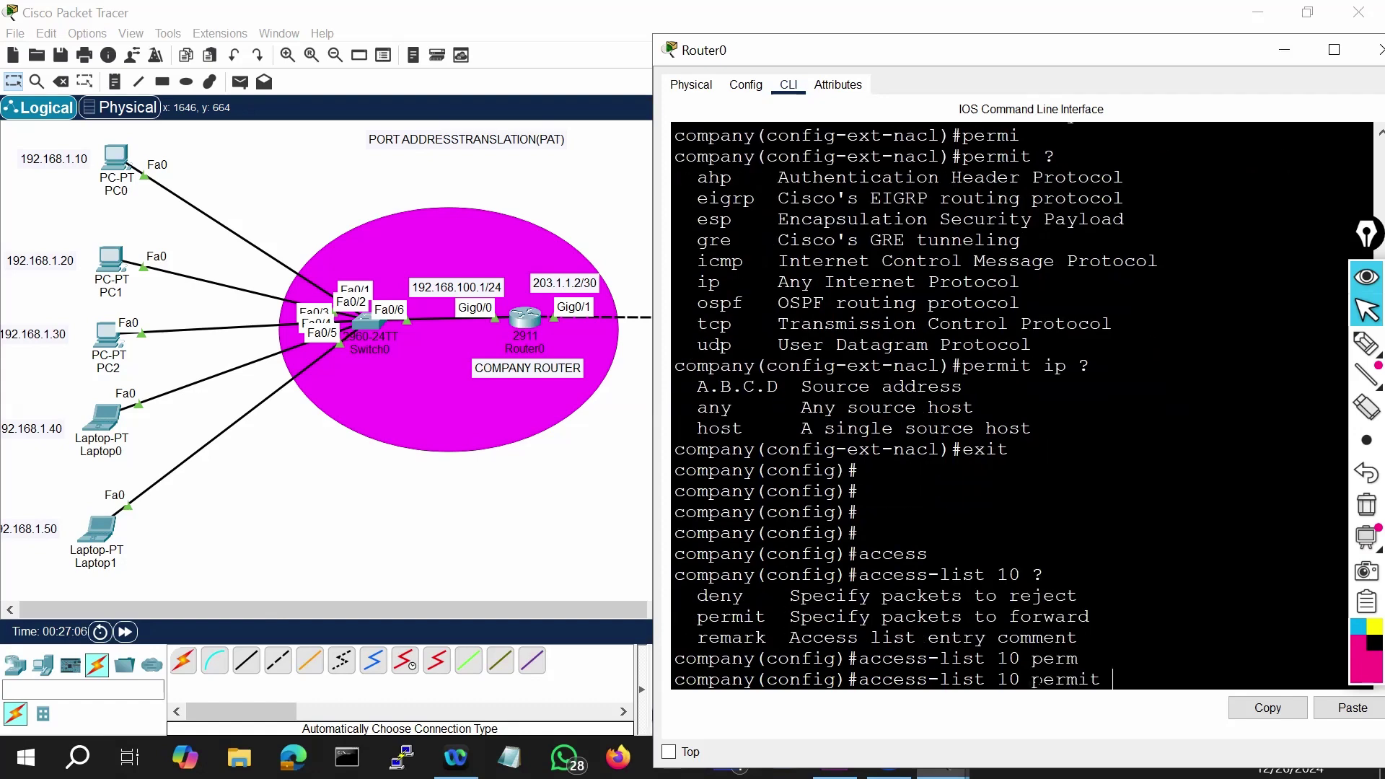
text(?)
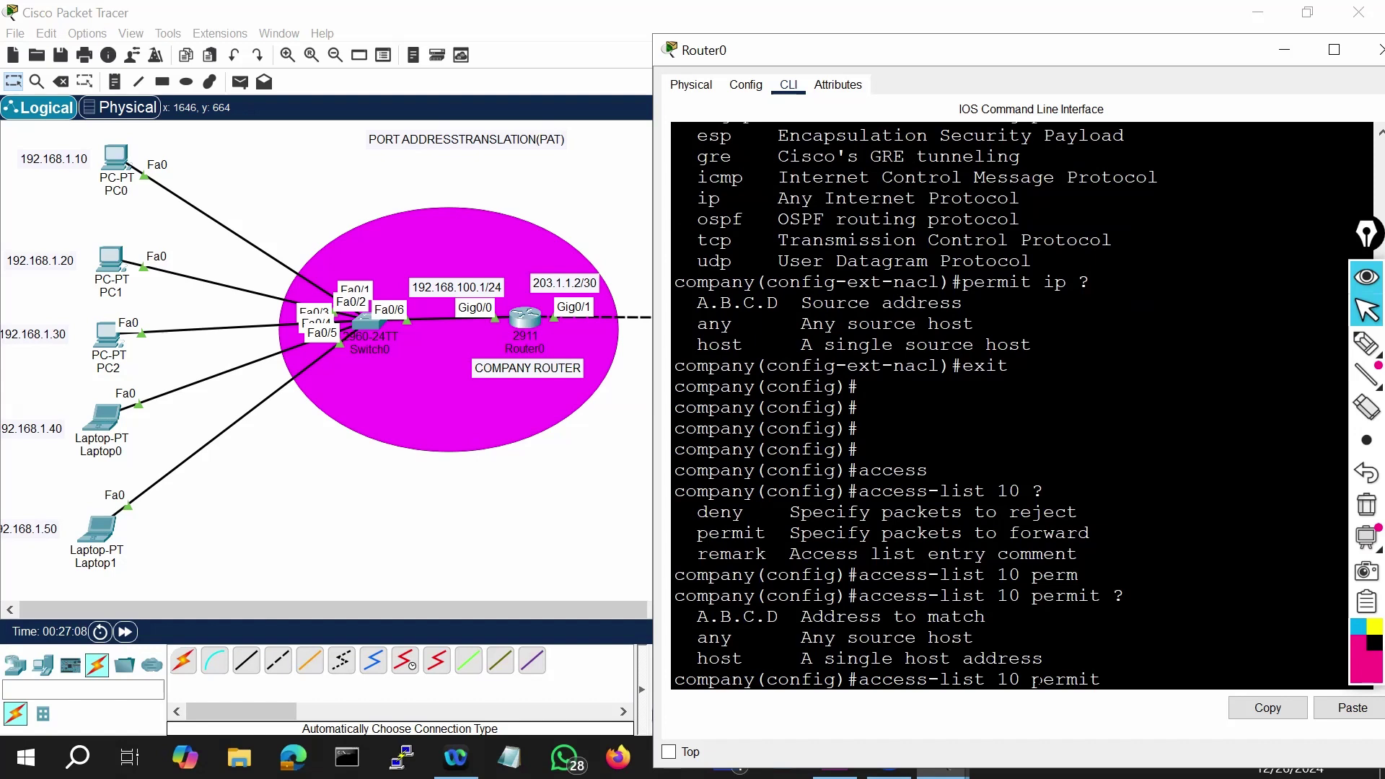
Step: Specify 192.168.100.0 as the source network and start its wildcard mask after checking inline help
text(192.168.100.0)
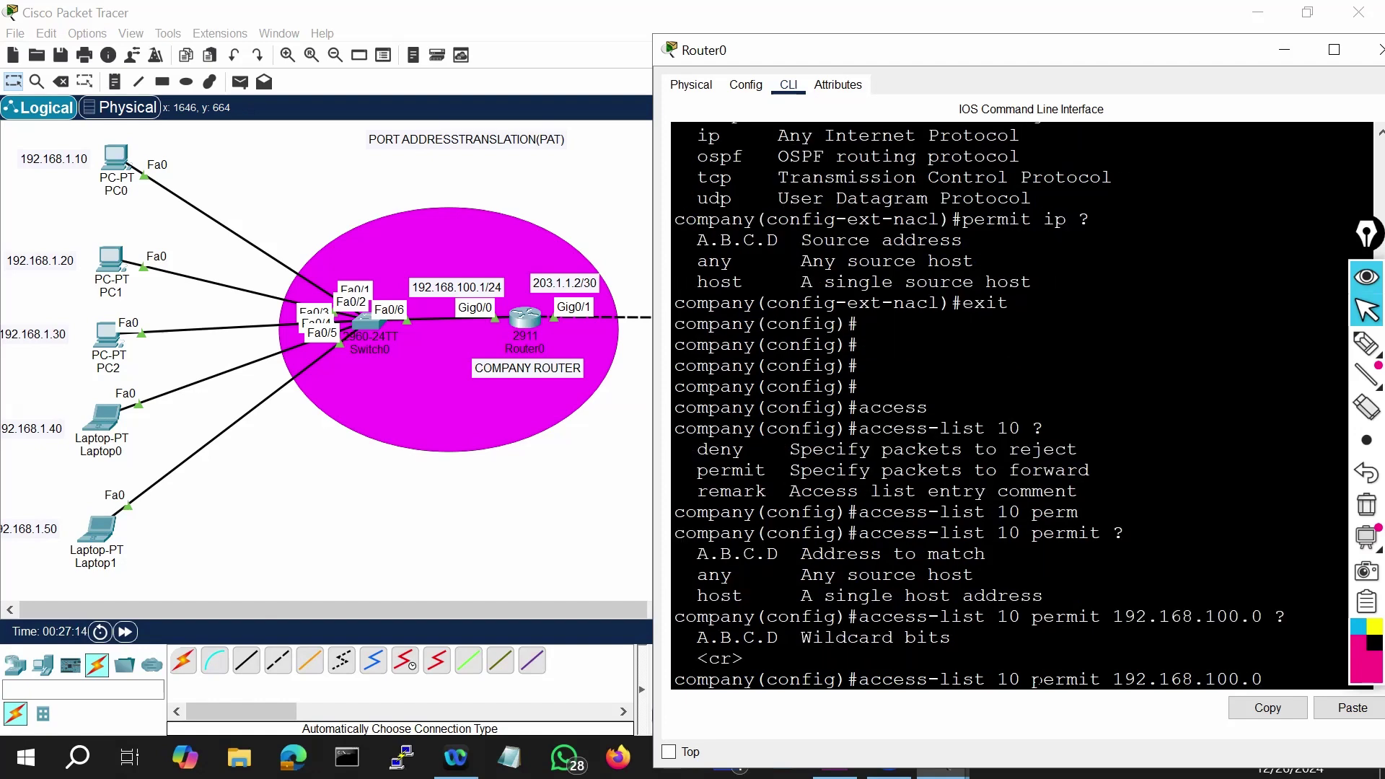
text( ?0.0.0.0)
key(BackSpace)
text(25)
Step: Collapse the annotation toolbar, then move Router0's window fully on screen and widen it
click(1366, 277)
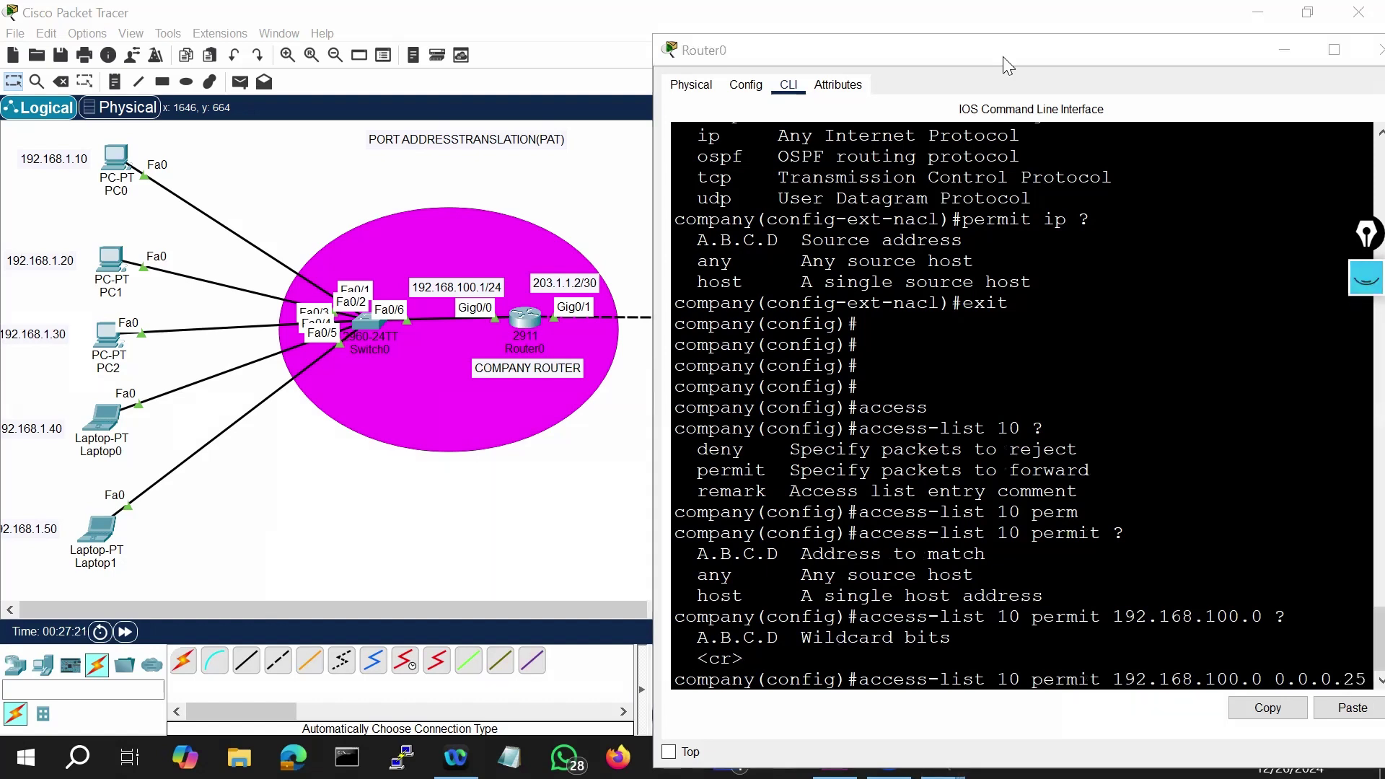
drag(950, 61, 756, 37)
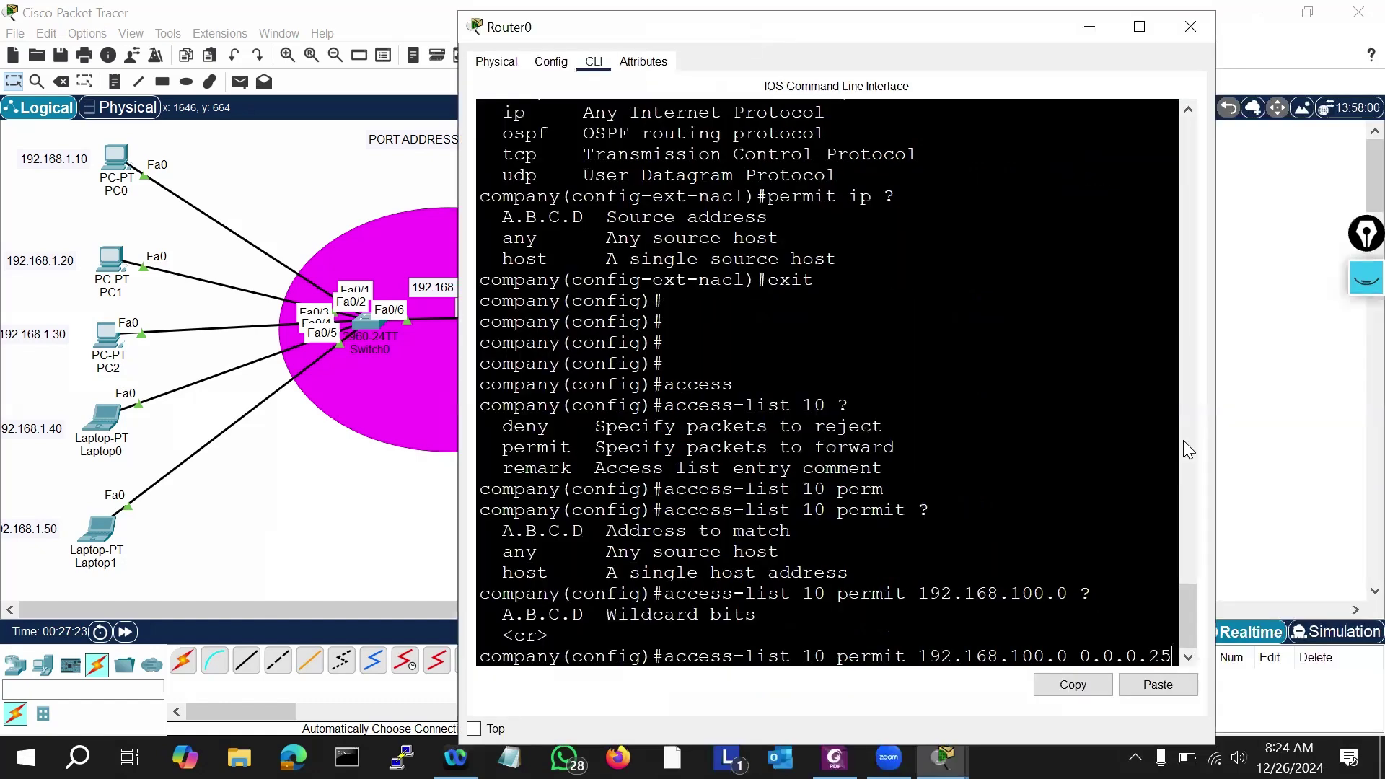
drag(1219, 443, 1323, 444)
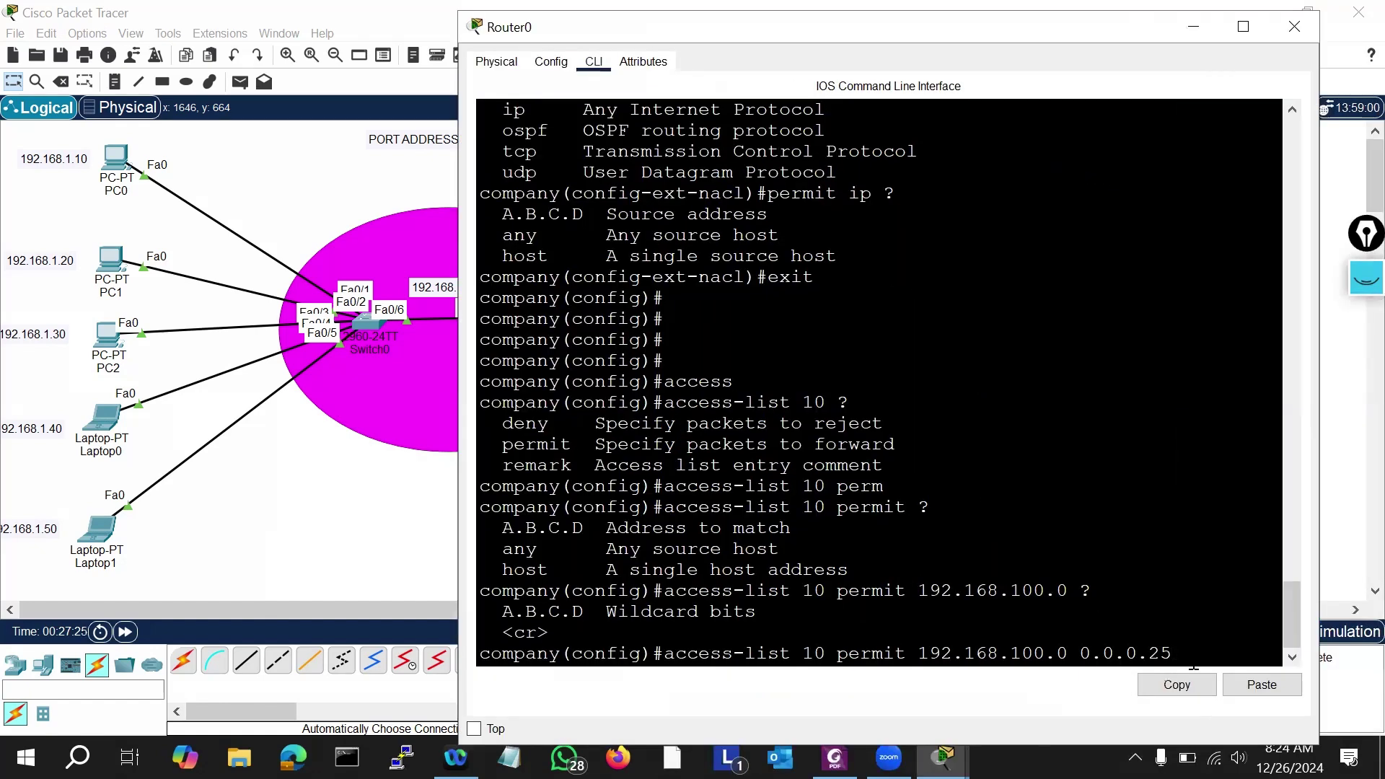
Step: Complete the wildcard mask as 0.0.0.255, check for further options, and submit the access-list 10 entry
text(5 ?)
key(Return)
key(Return)
key(Return)
key(Return)
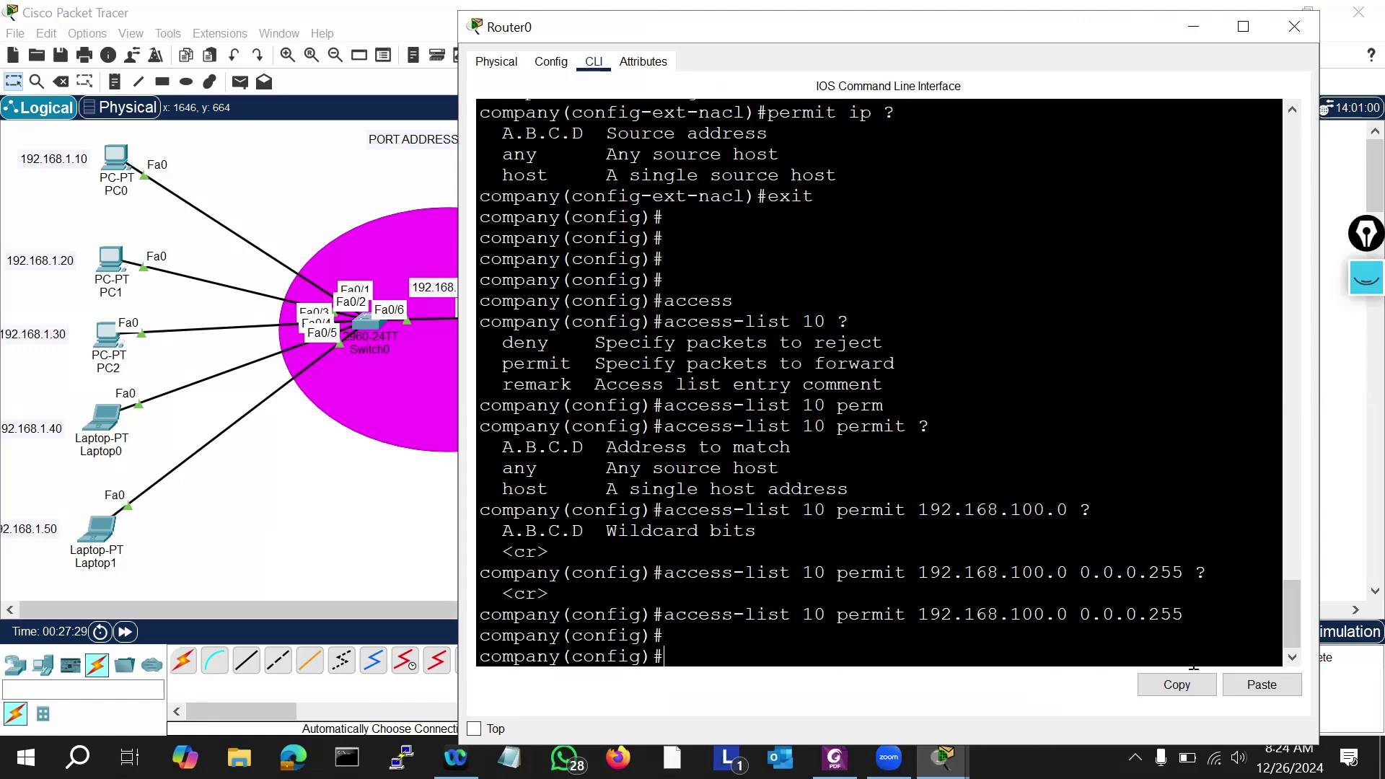
Step: Start an ip nat inside source command, checking the options after inside and after source with inline help
key(Return)
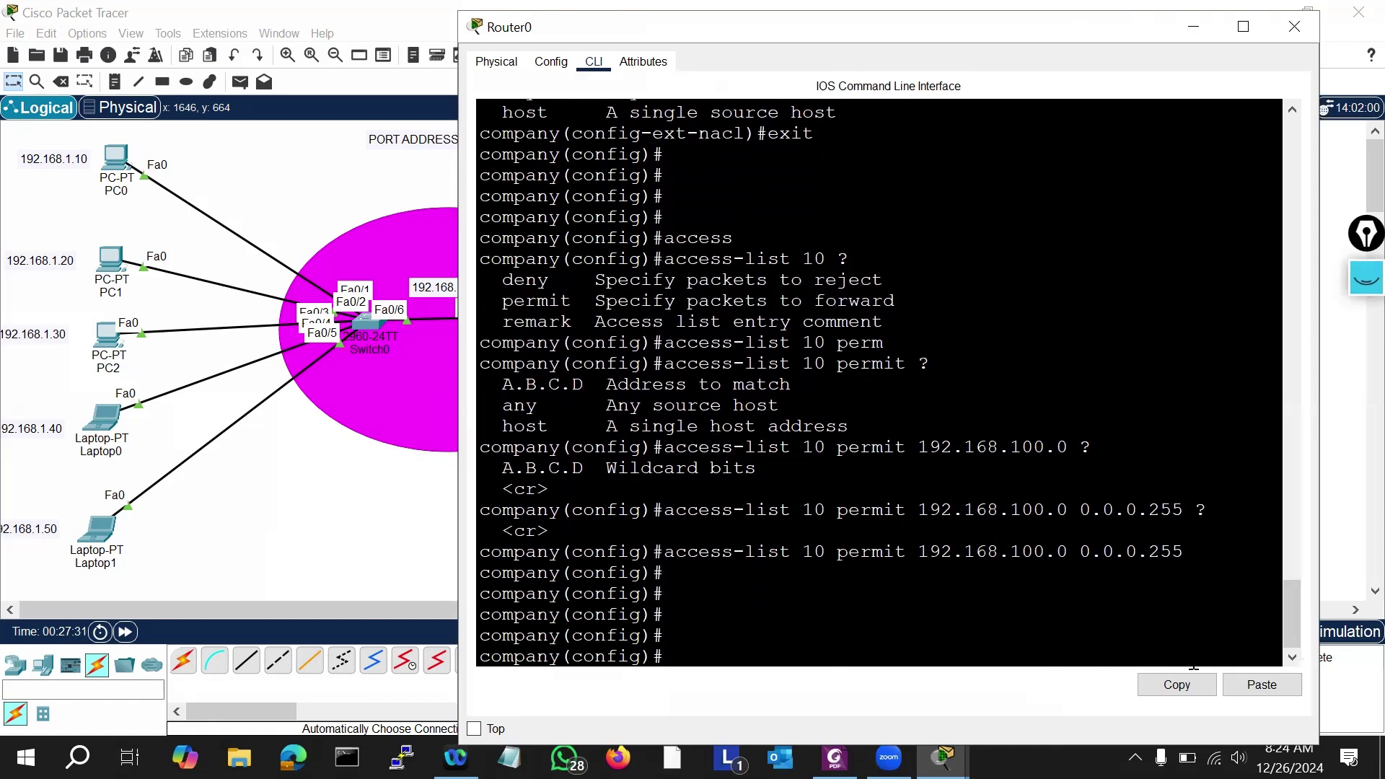
text(ip nat ins)
key(Tab)
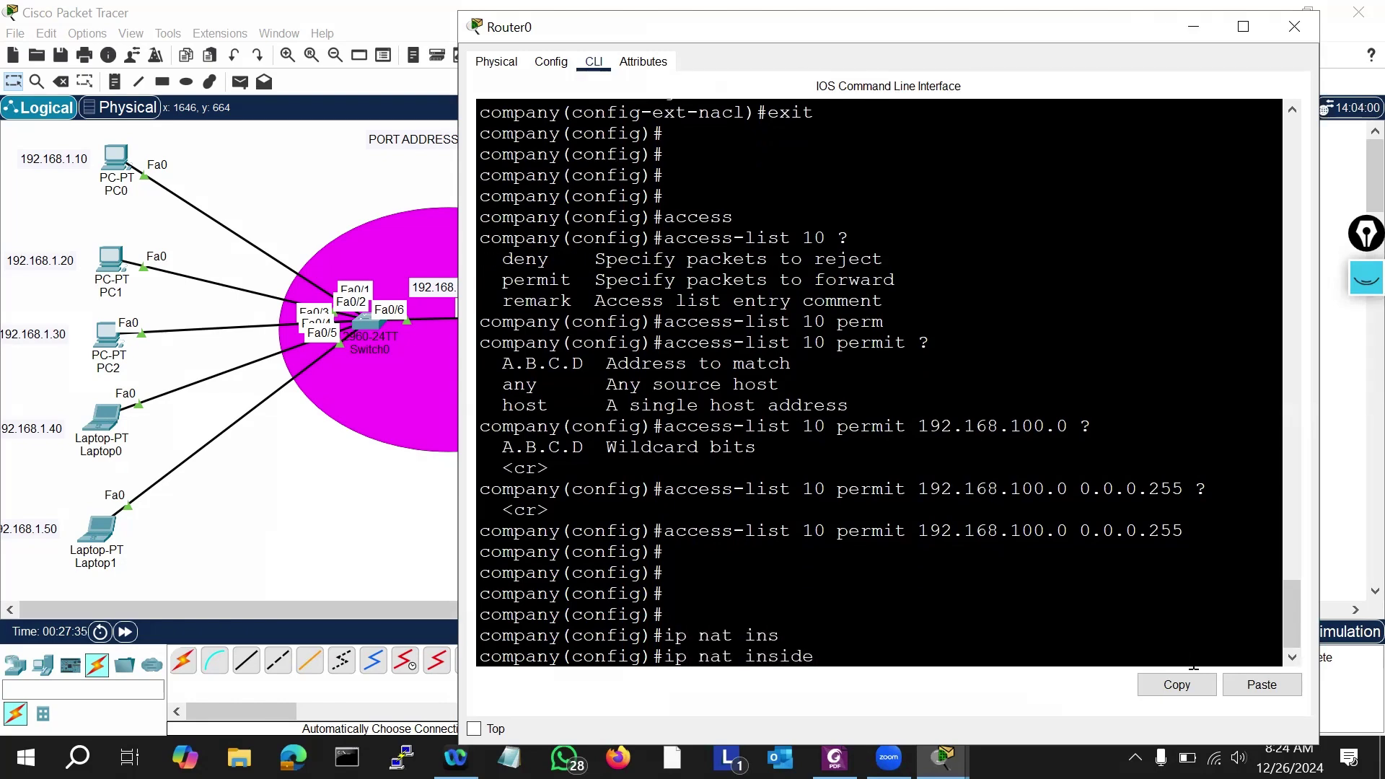
text(?)
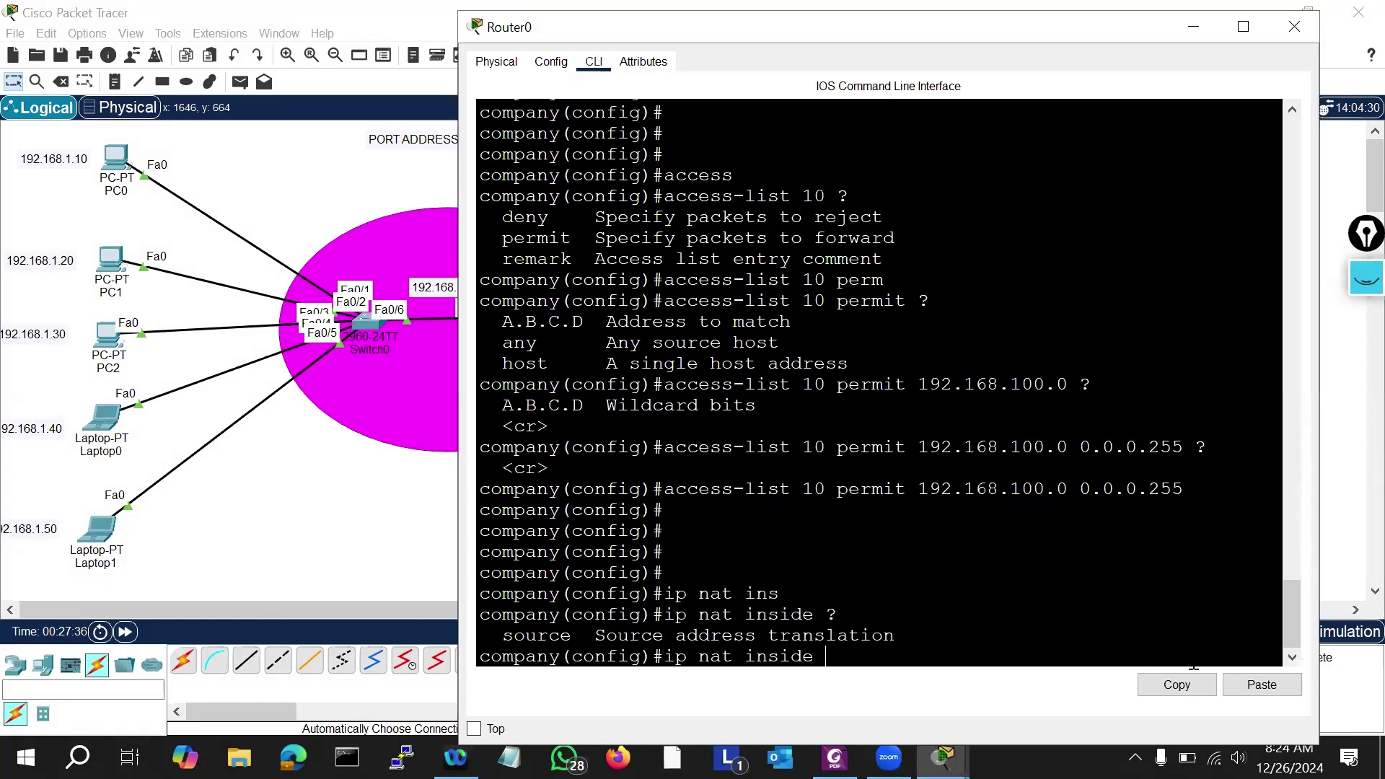
text(sou)
key(Tab)
text(?)
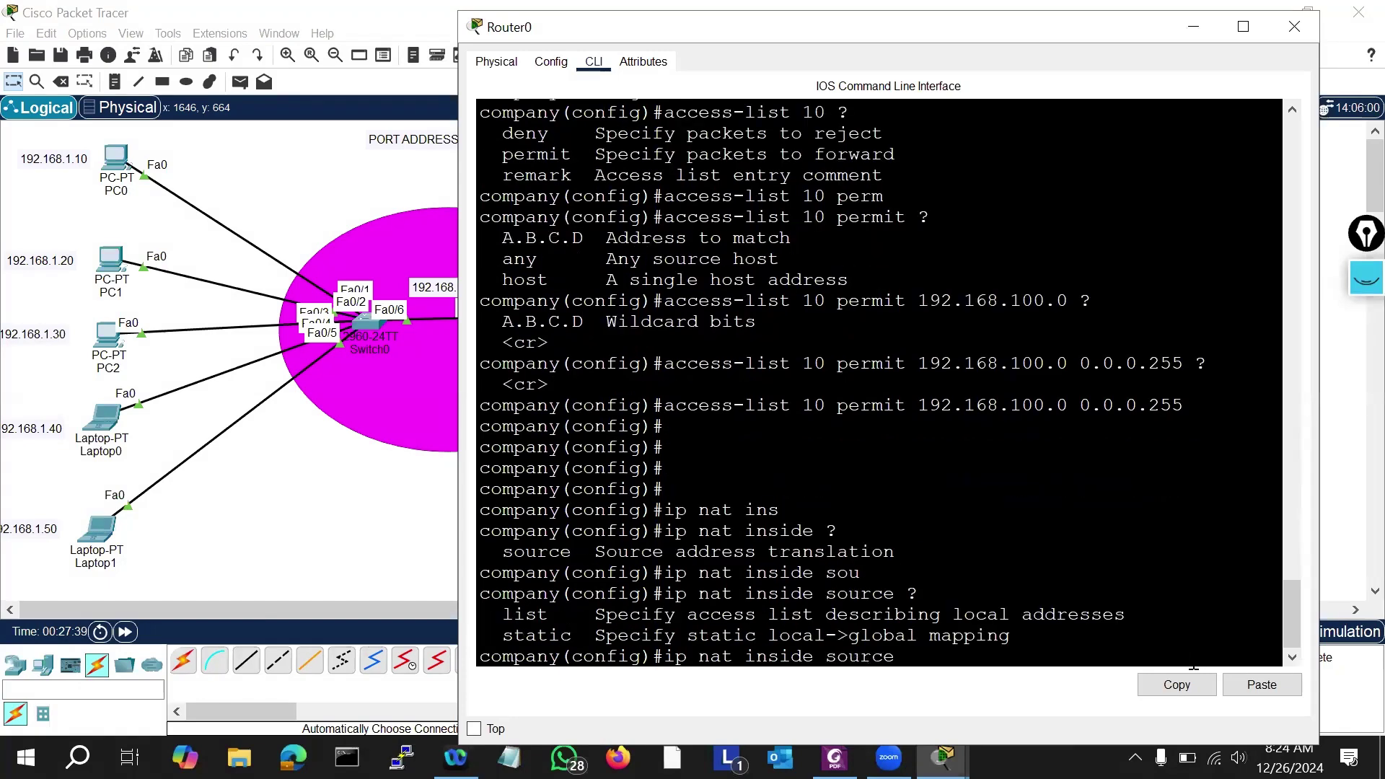
Step: Set the NAT source to list 10 and its interface to gi0/1, checking the options at each stage with inline help
text(li)
key(Tab)
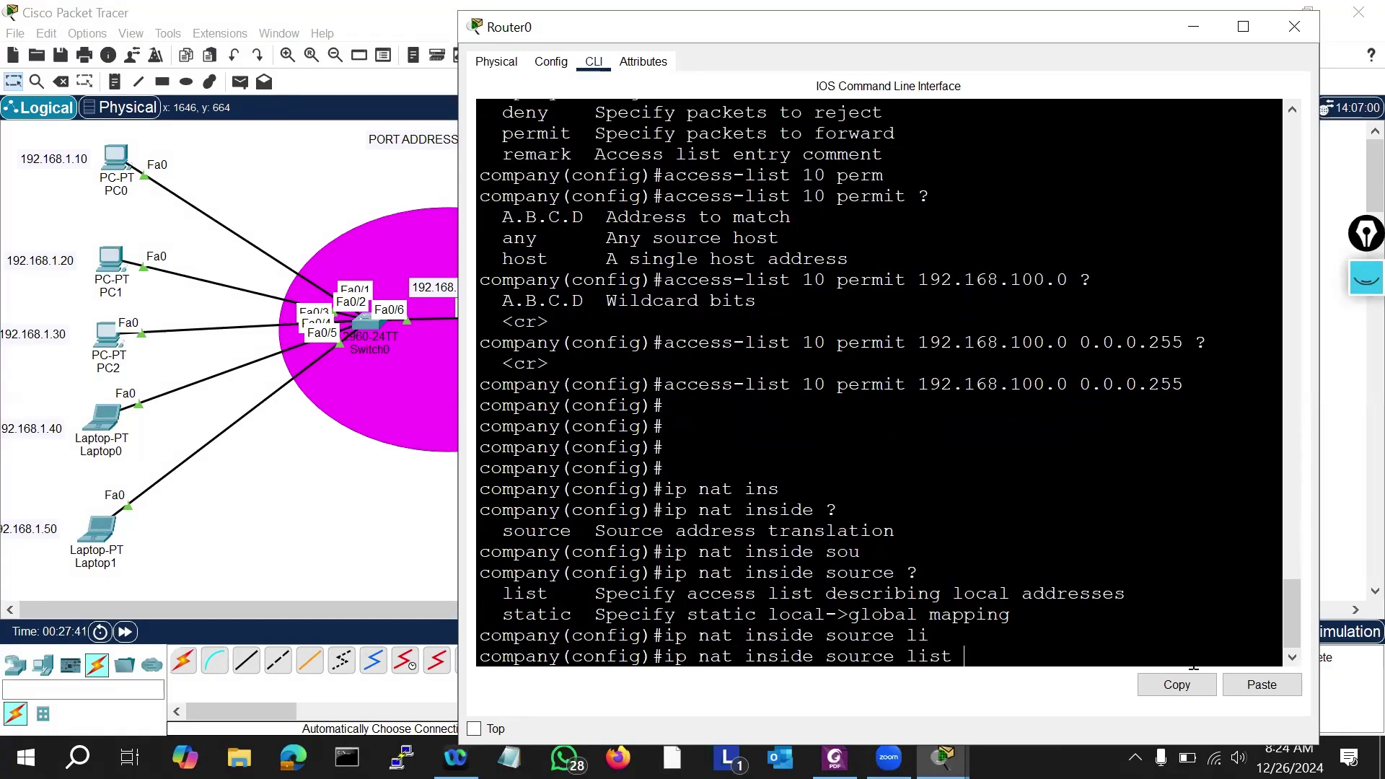
text(?)
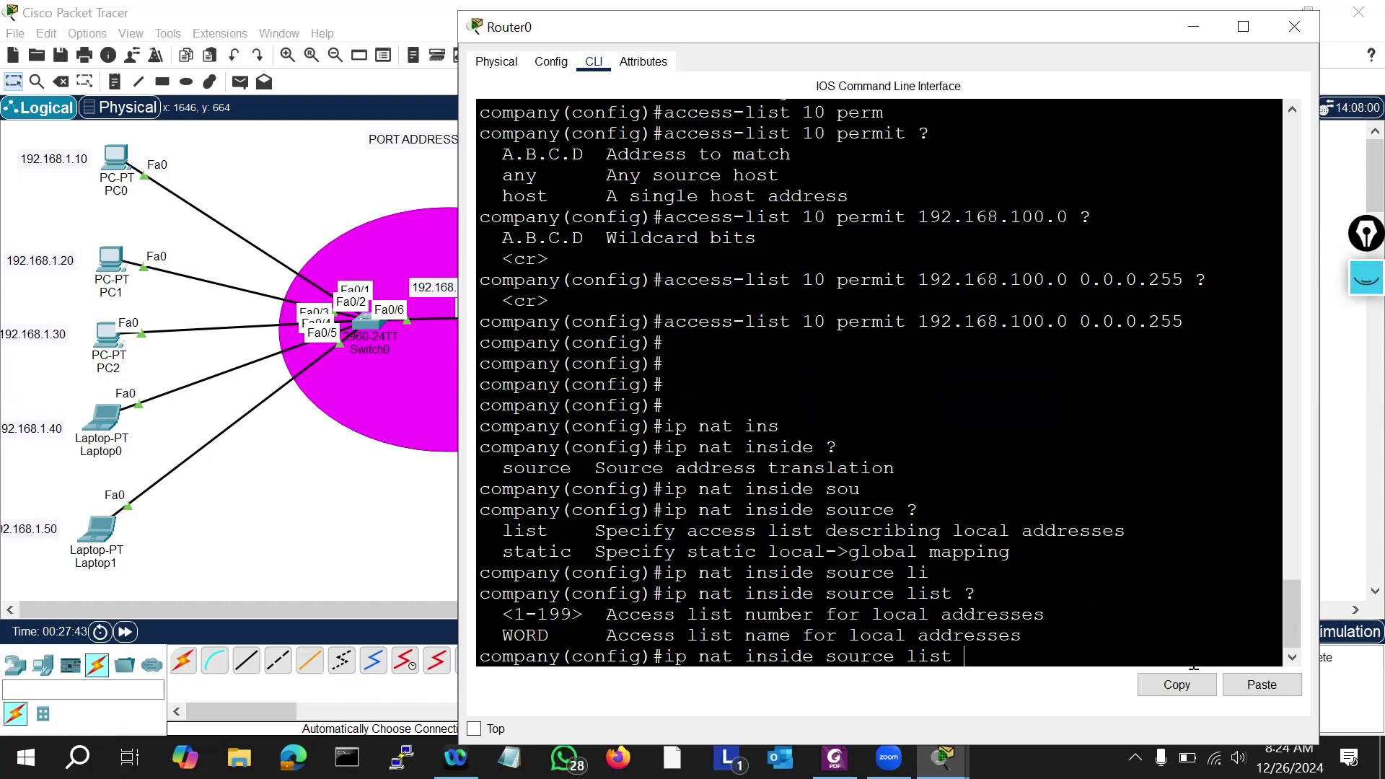
text(10 ?)
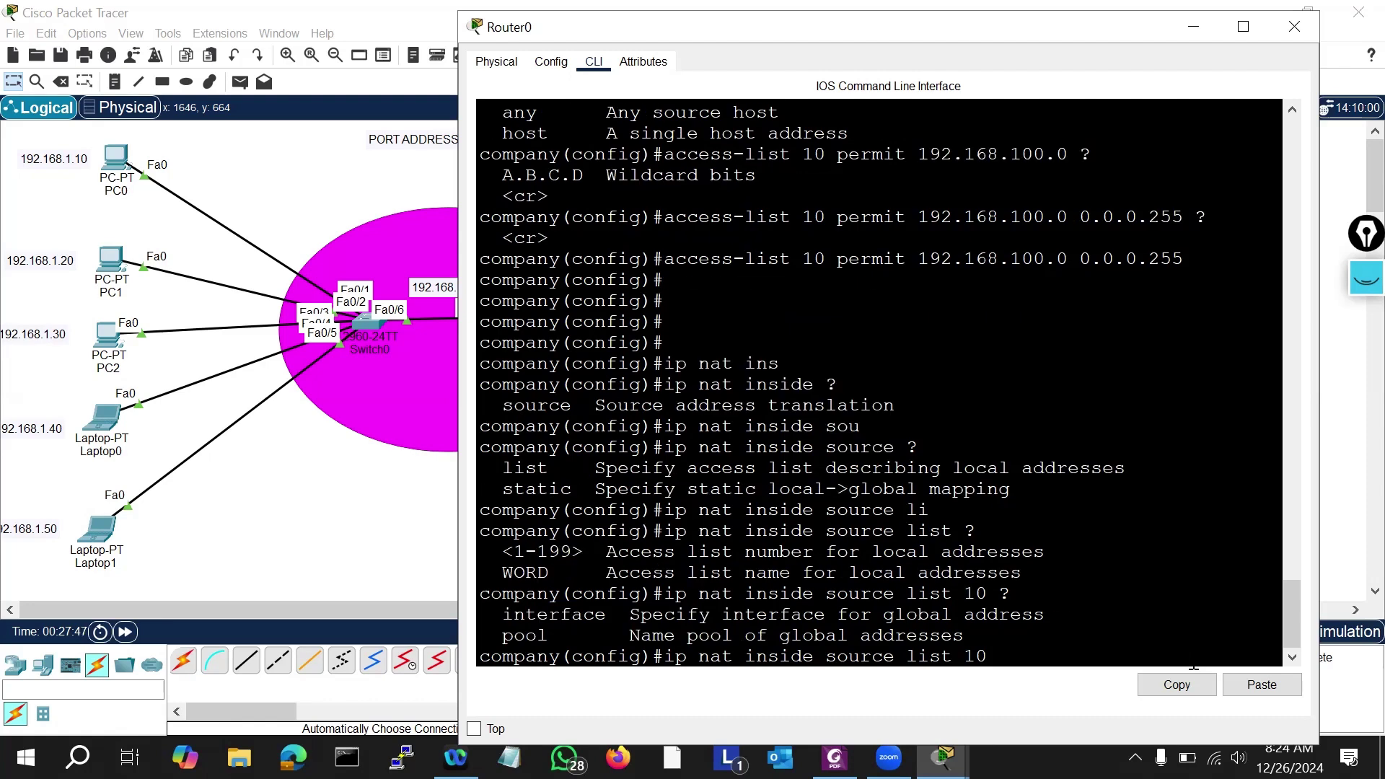
text(interf)
key(Tab)
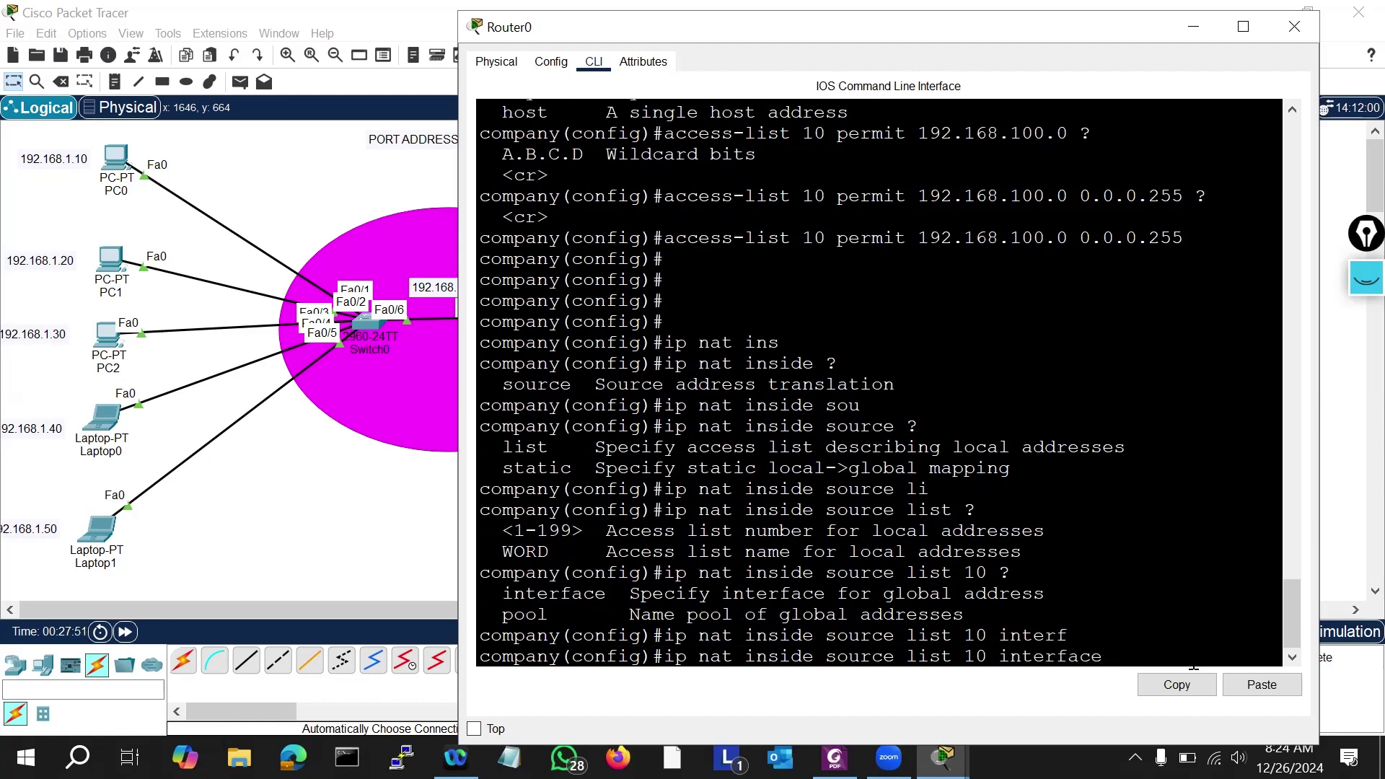
text(gi0/1 ?)
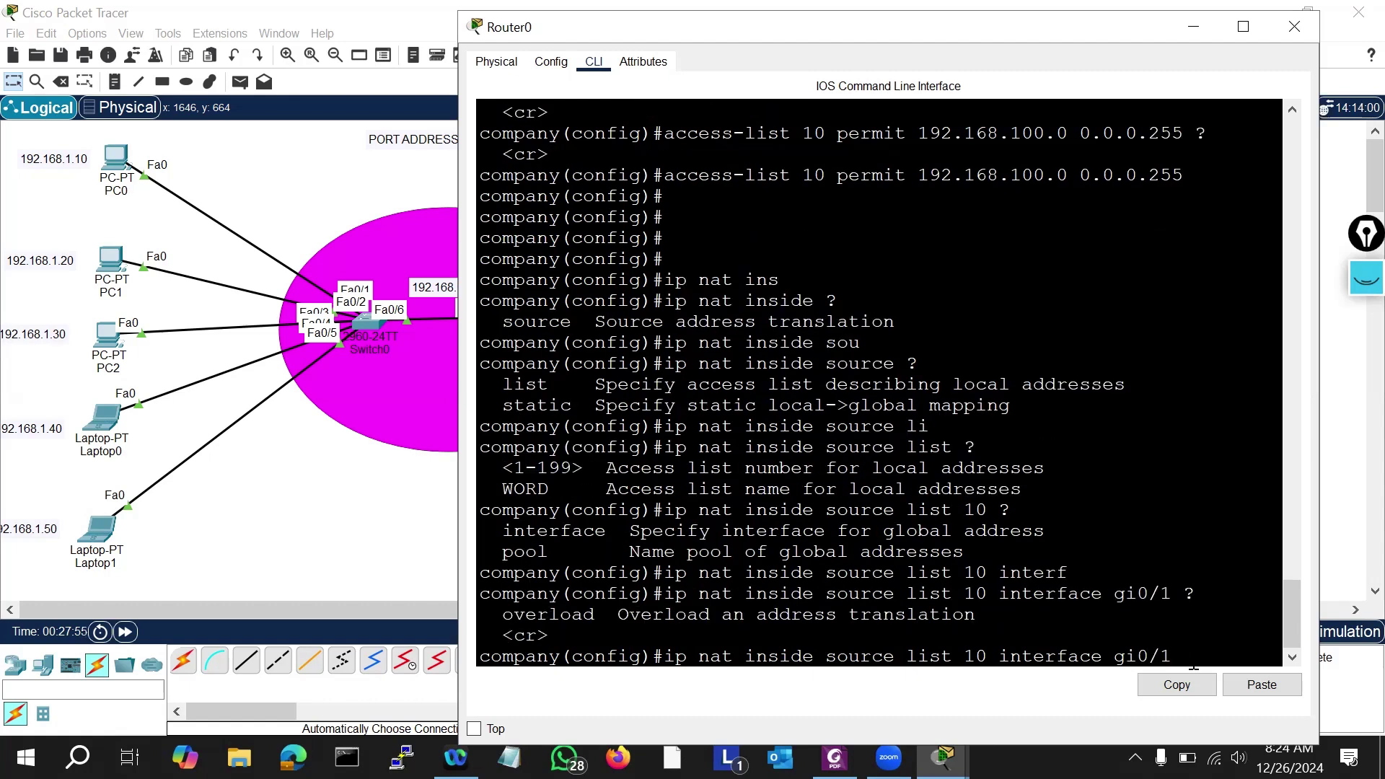
Step: Add the overload keyword and submit the ip nat inside source list 10 interface gi0/1 command
text(overl)
key(Tab)
key(Return)
key(Return)
key(Return)
key(Return)
key(Return)
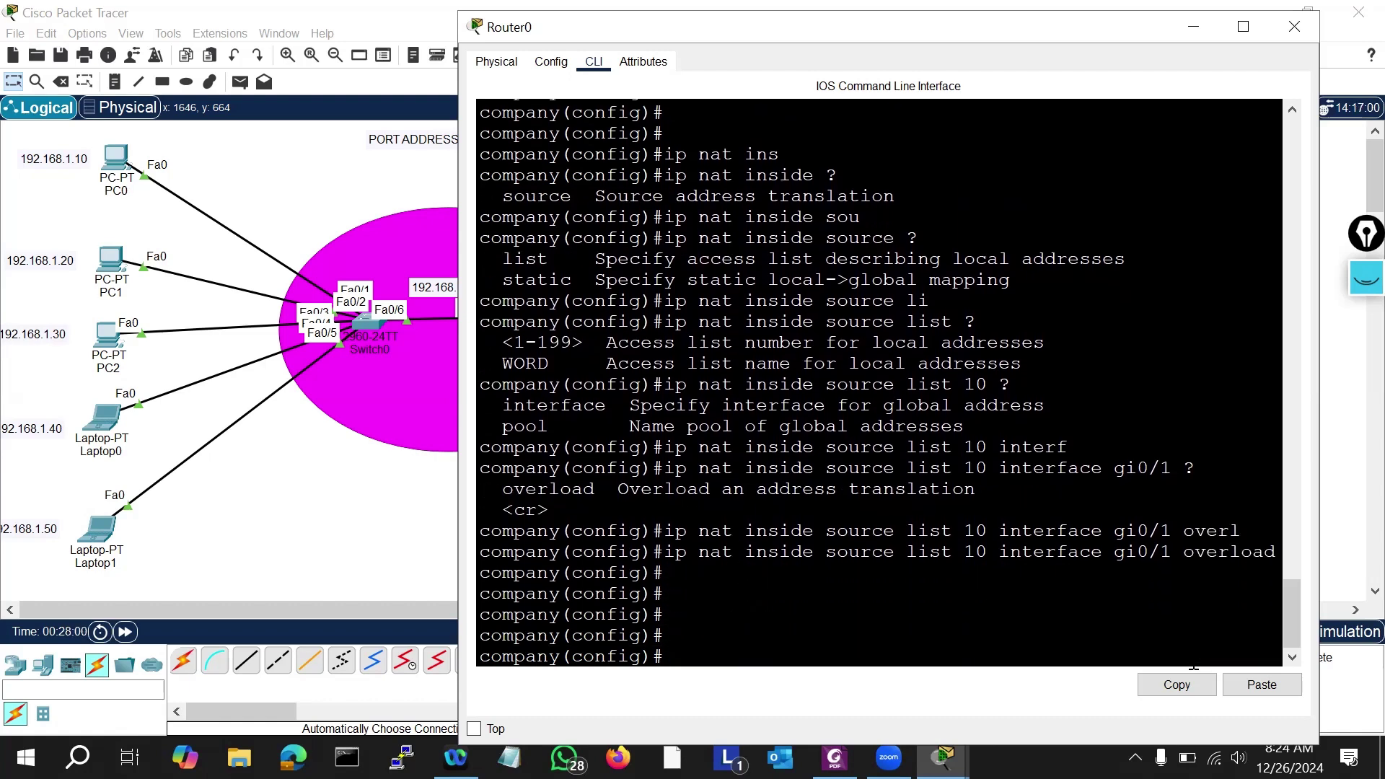
Step: Leave the company router's configuration mode with the end command
text(end)
key(Return)
key(Return)
key(Return)
key(Return)
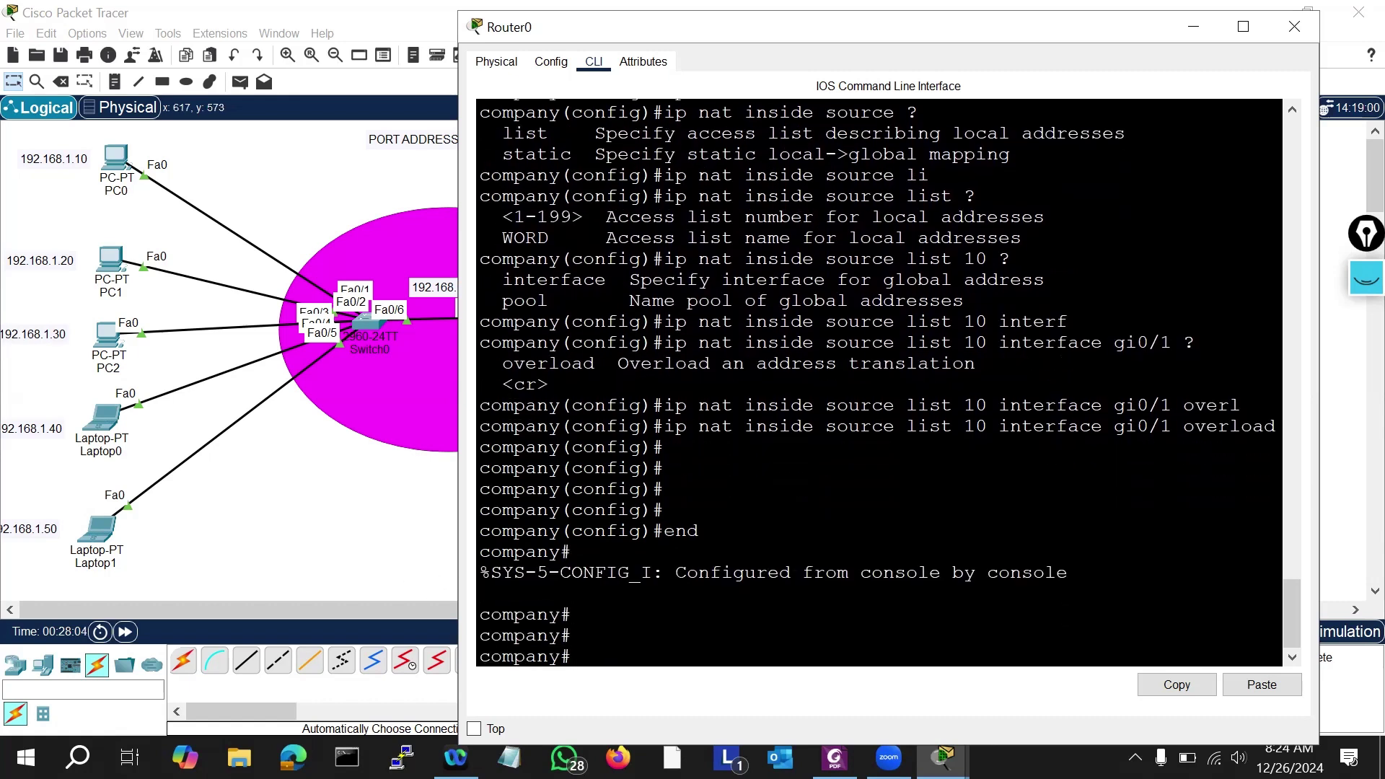
Step: Underline the interface, NAT, access-list and overload lines of the configuration steps note with the annotation pen
click(280, 551)
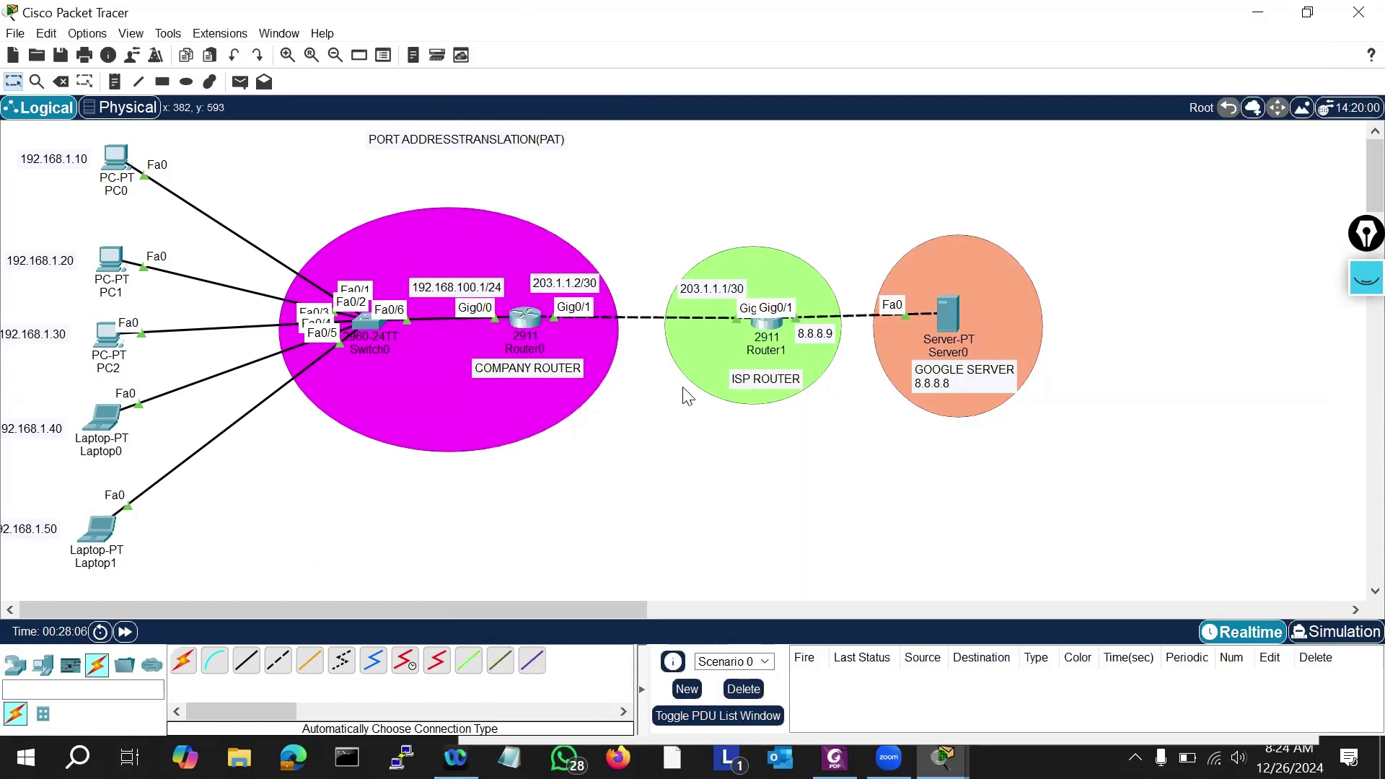
scroll(868, 481, down, 5)
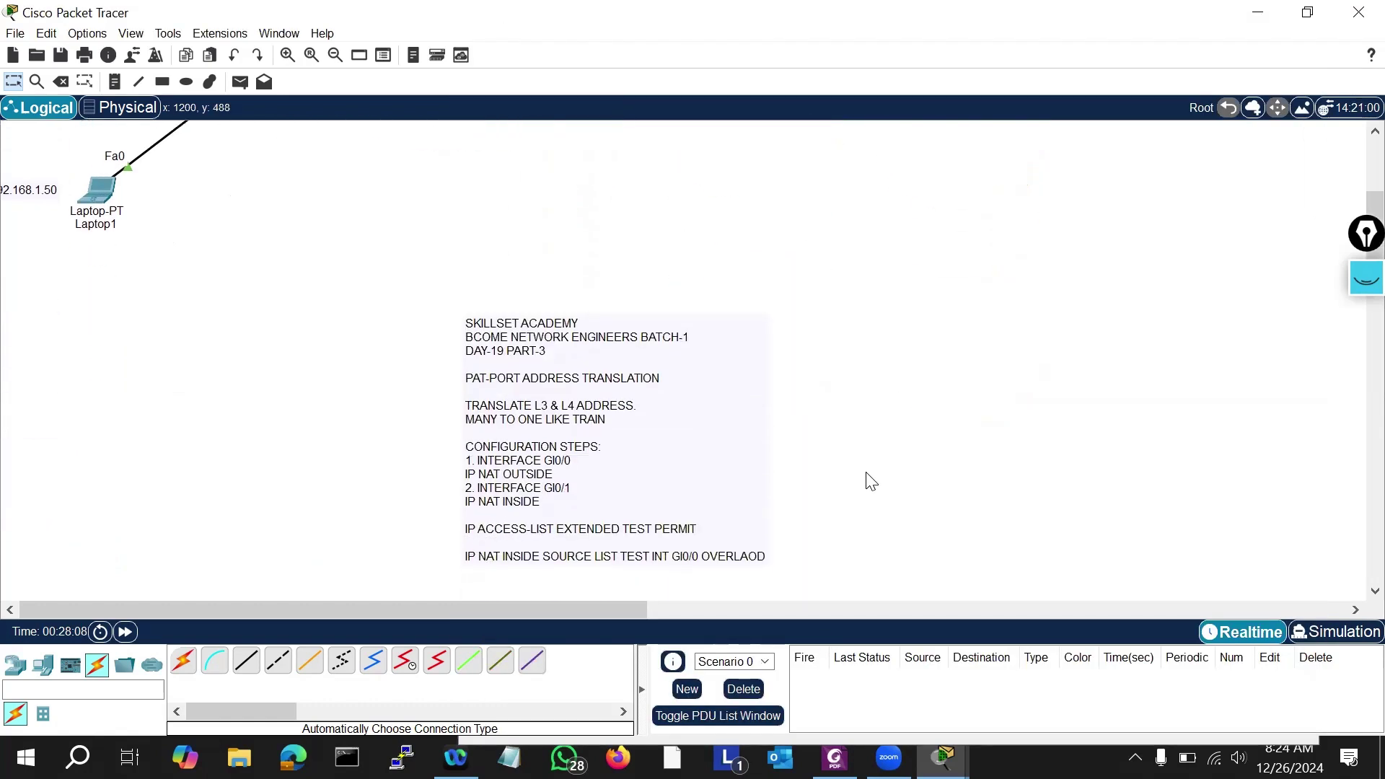
click(1366, 276)
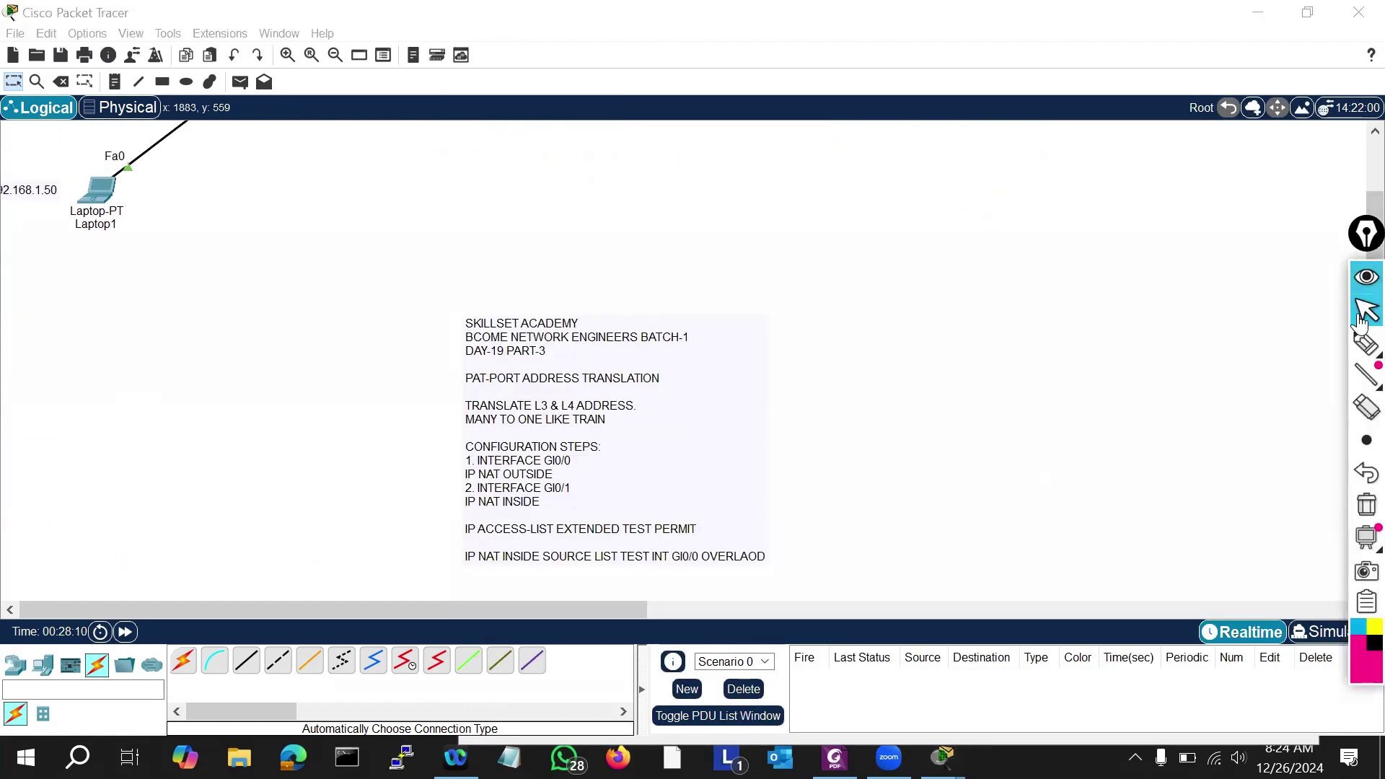
click(1366, 343)
scroll(845, 390, down, 1)
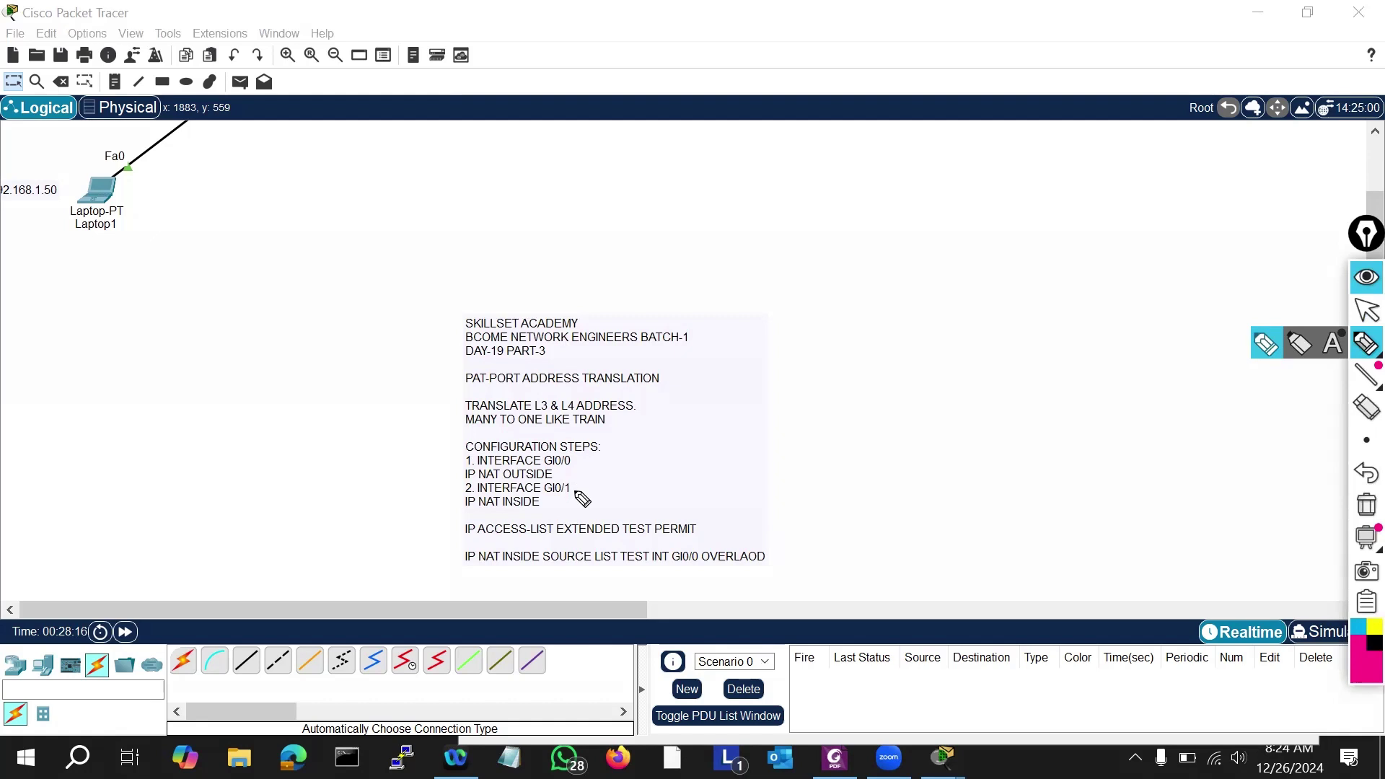
drag(570, 465, 588, 464)
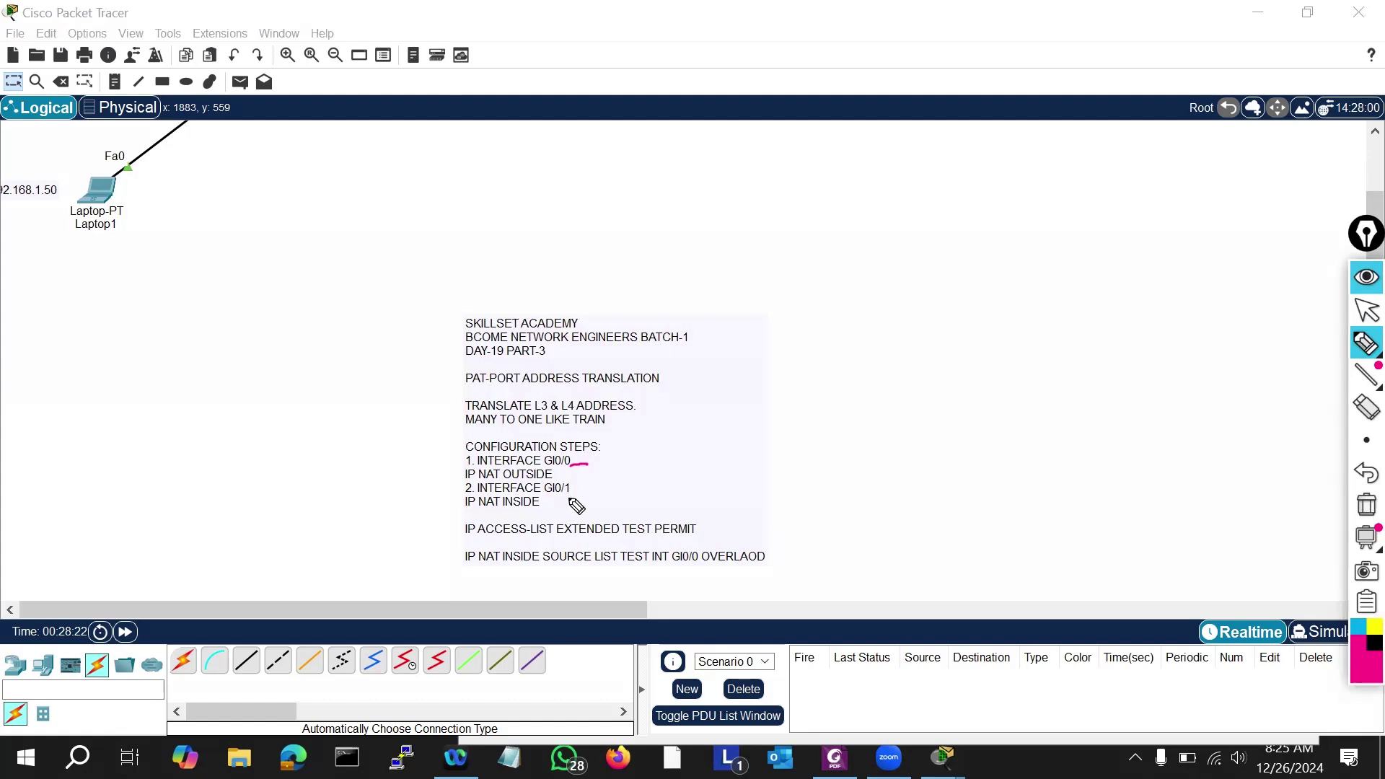
drag(569, 500, 568, 474)
mouse_move(471, 515)
mouse_down()
mouse_move(522, 517)
mouse_move(480, 538)
mouse_move(532, 536)
mouse_move(547, 571)
mouse_move(769, 573)
mouse_up()
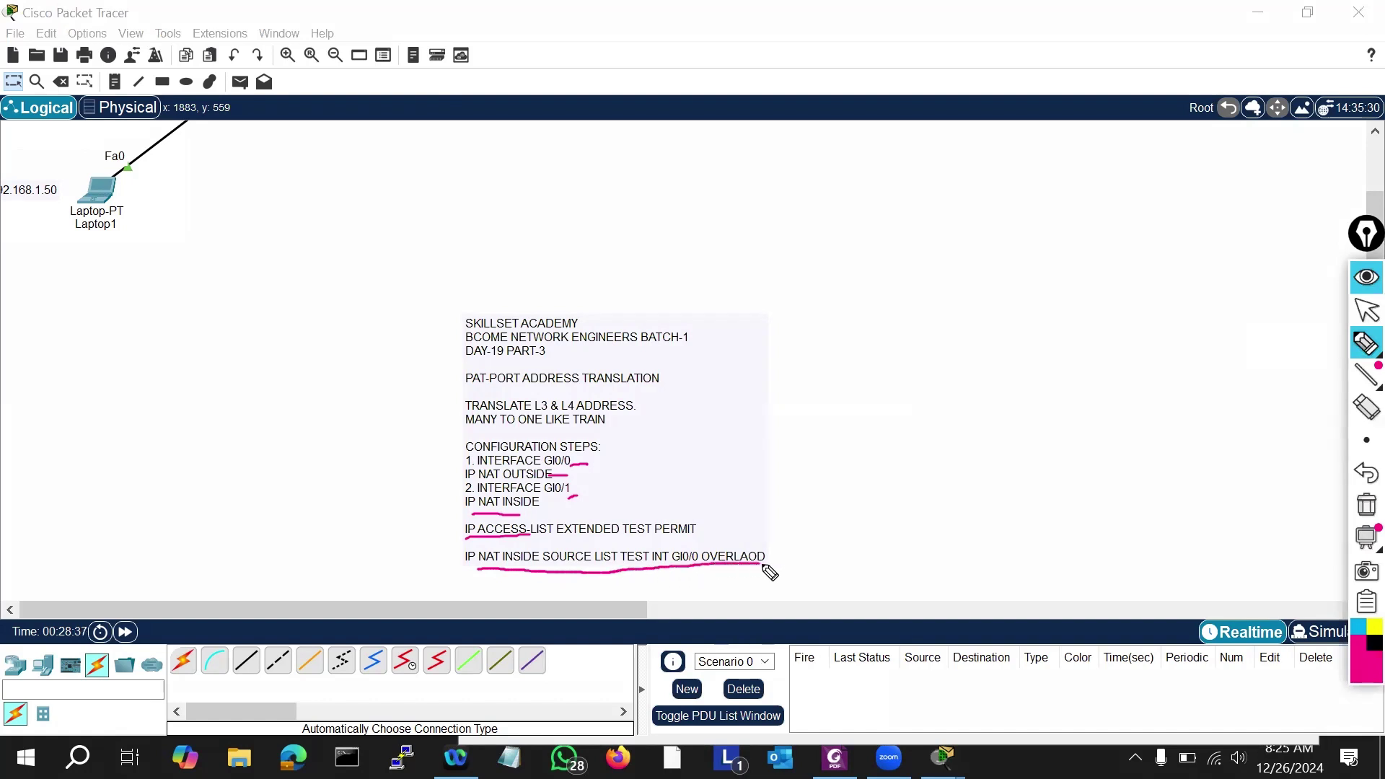
click(1360, 316)
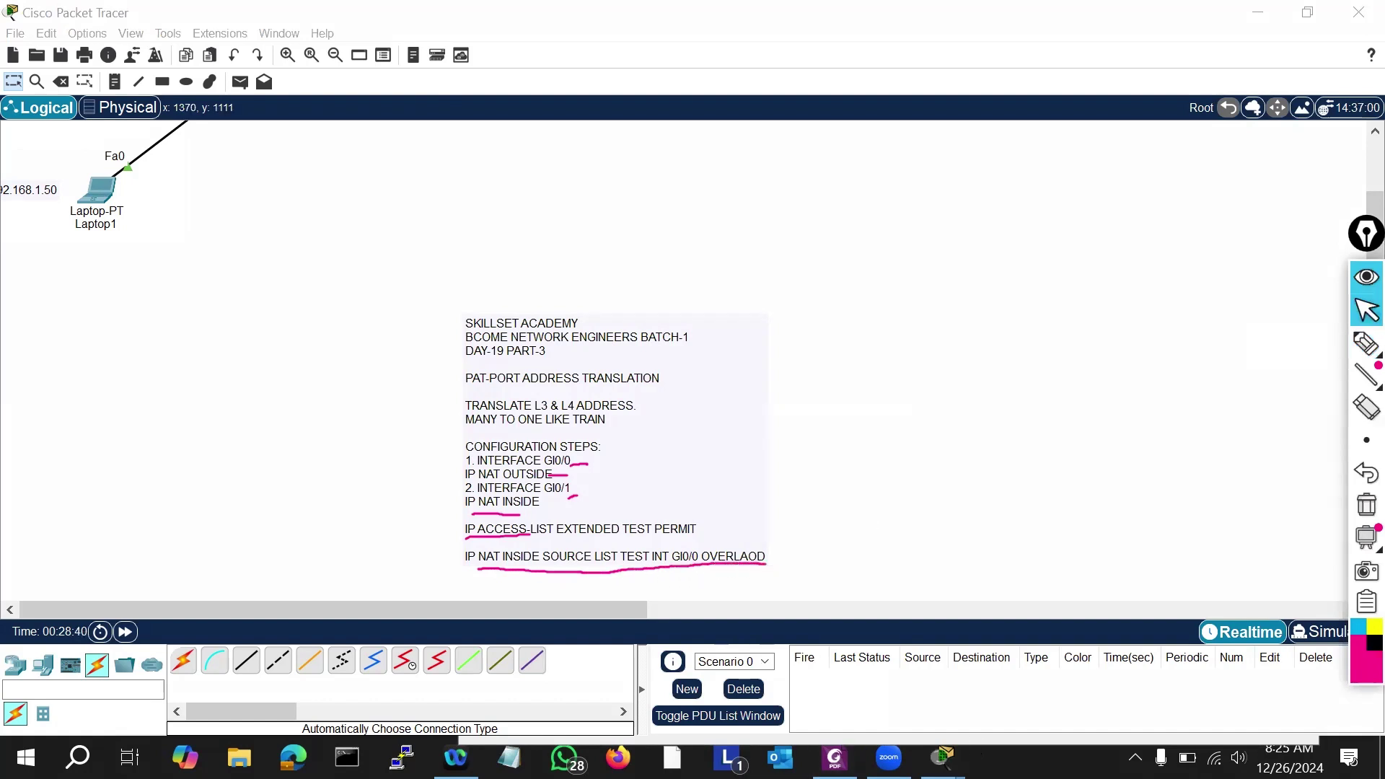
Step: Bring up PC1's window, erase all pen annotations from the screen, and return to the workspace
mouse_move(941, 757)
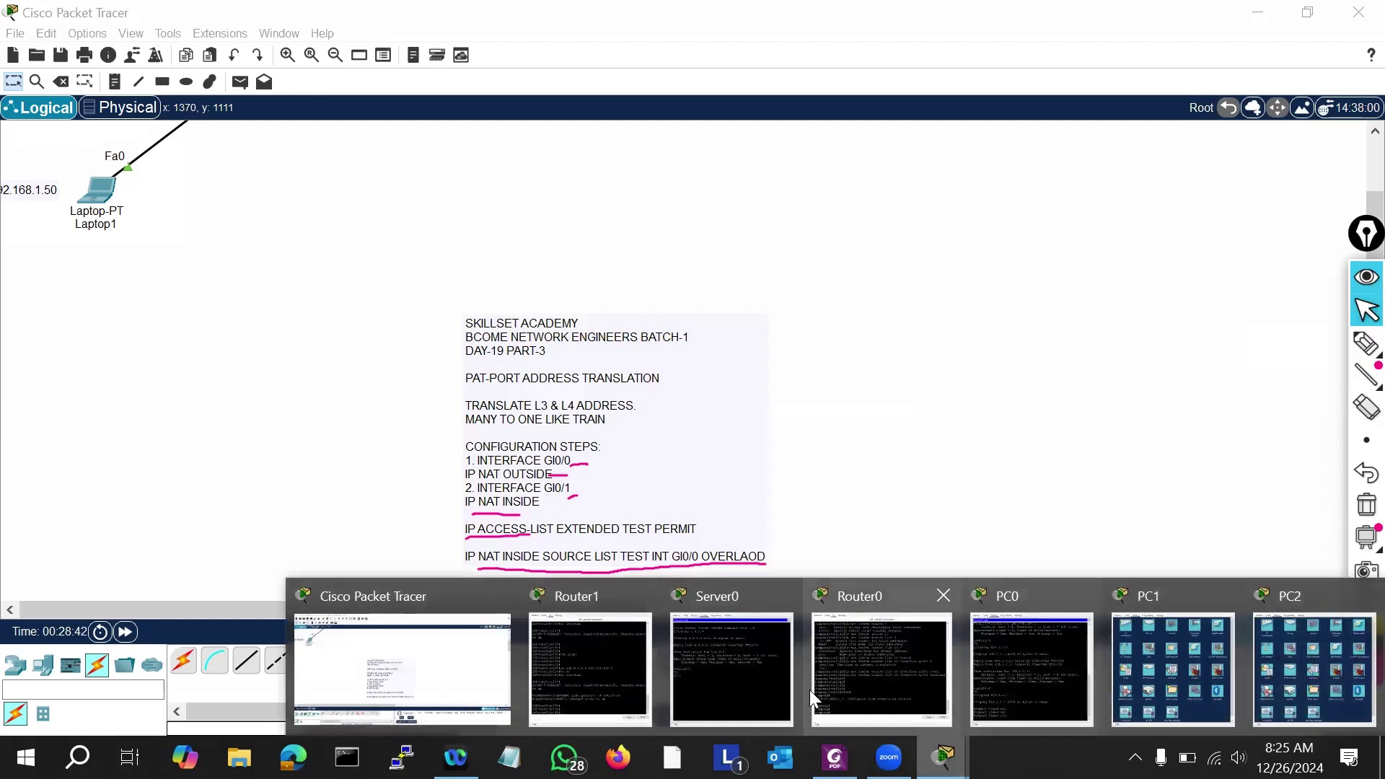
click(1177, 661)
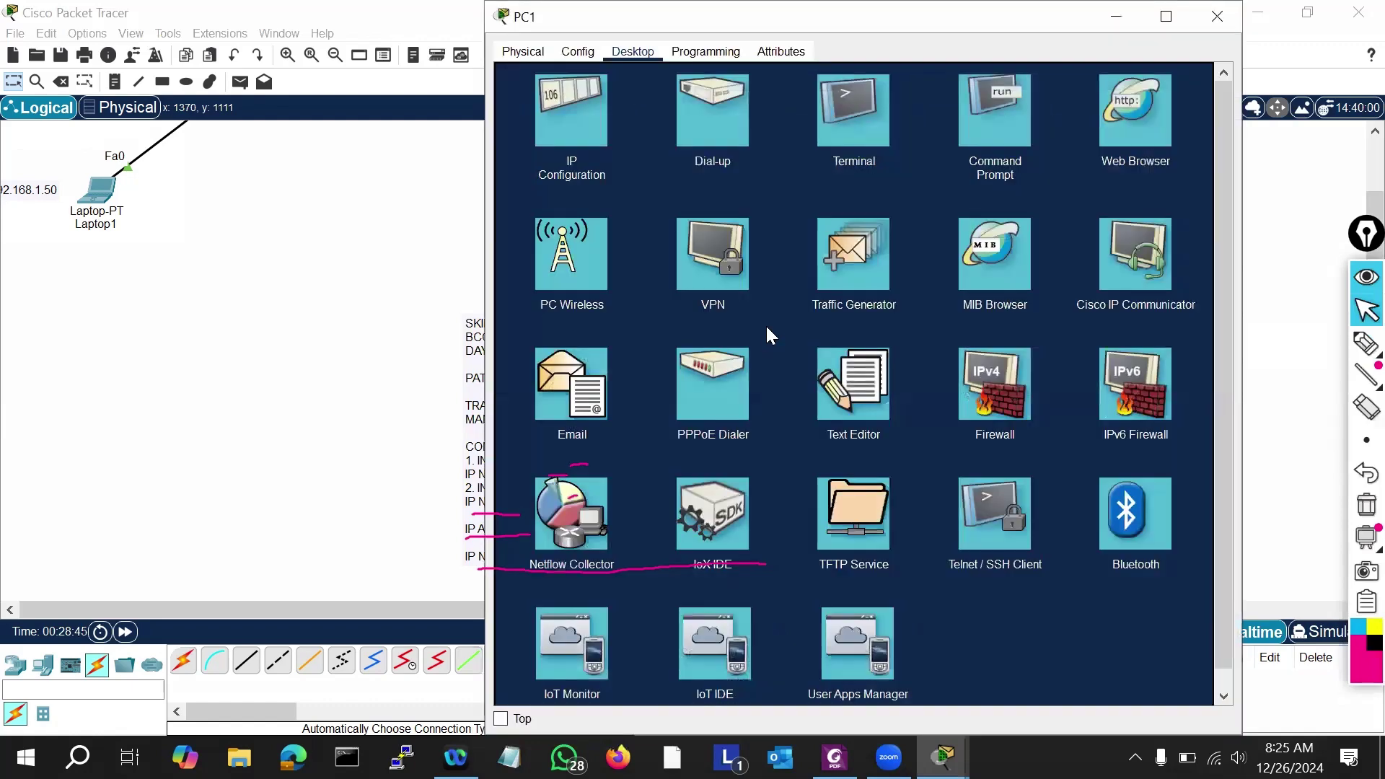
mouse_move(1359, 445)
click(1367, 504)
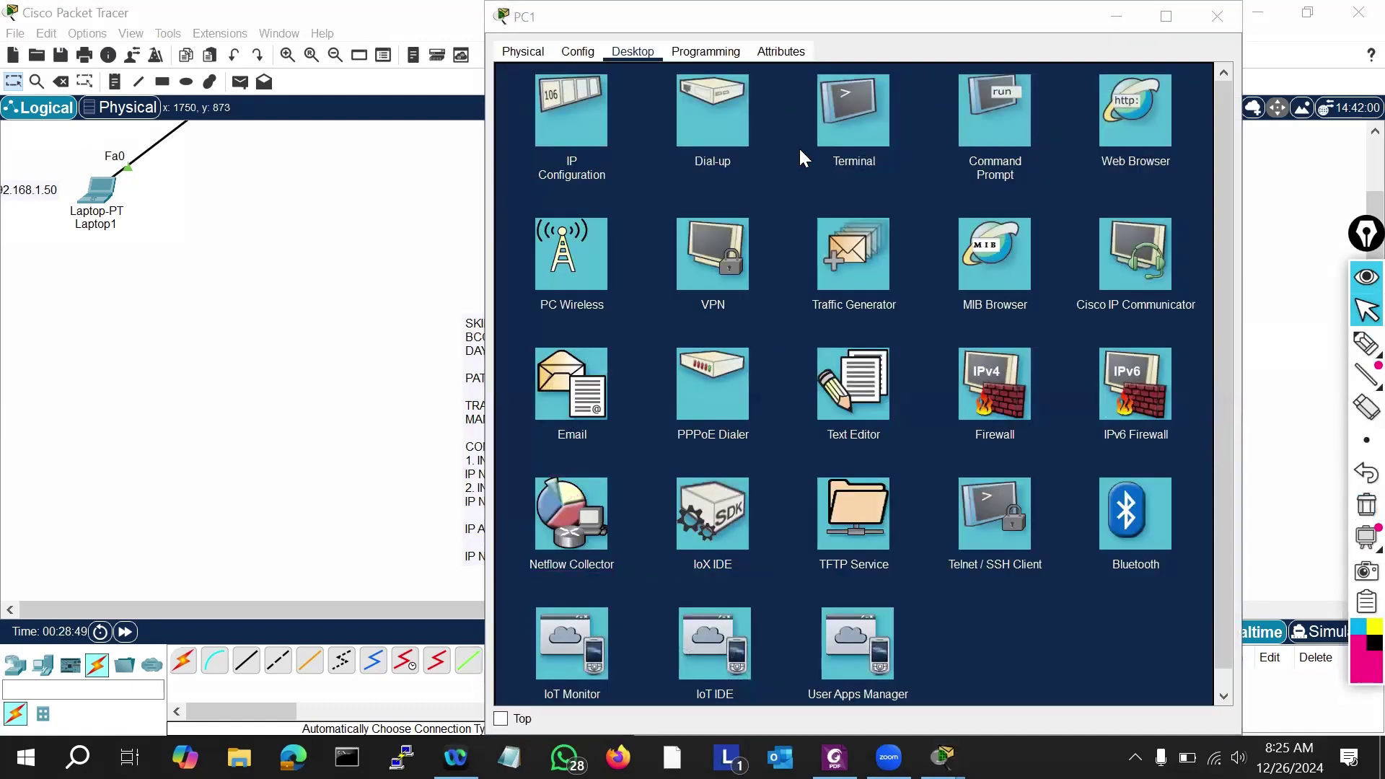
click(322, 354)
Step: Show the NAT translation table in Router0's CLI with sh ip nat translations
mouse_move(943, 758)
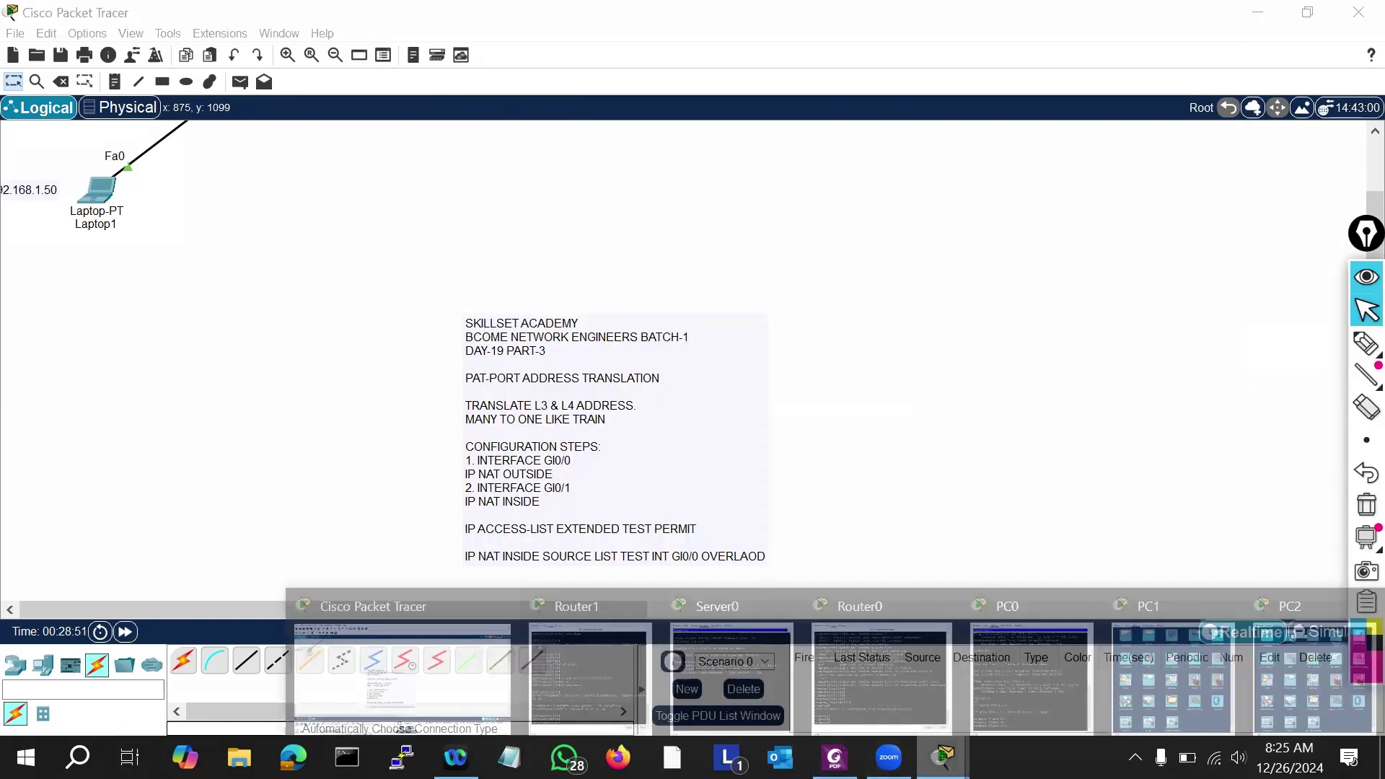
click(869, 667)
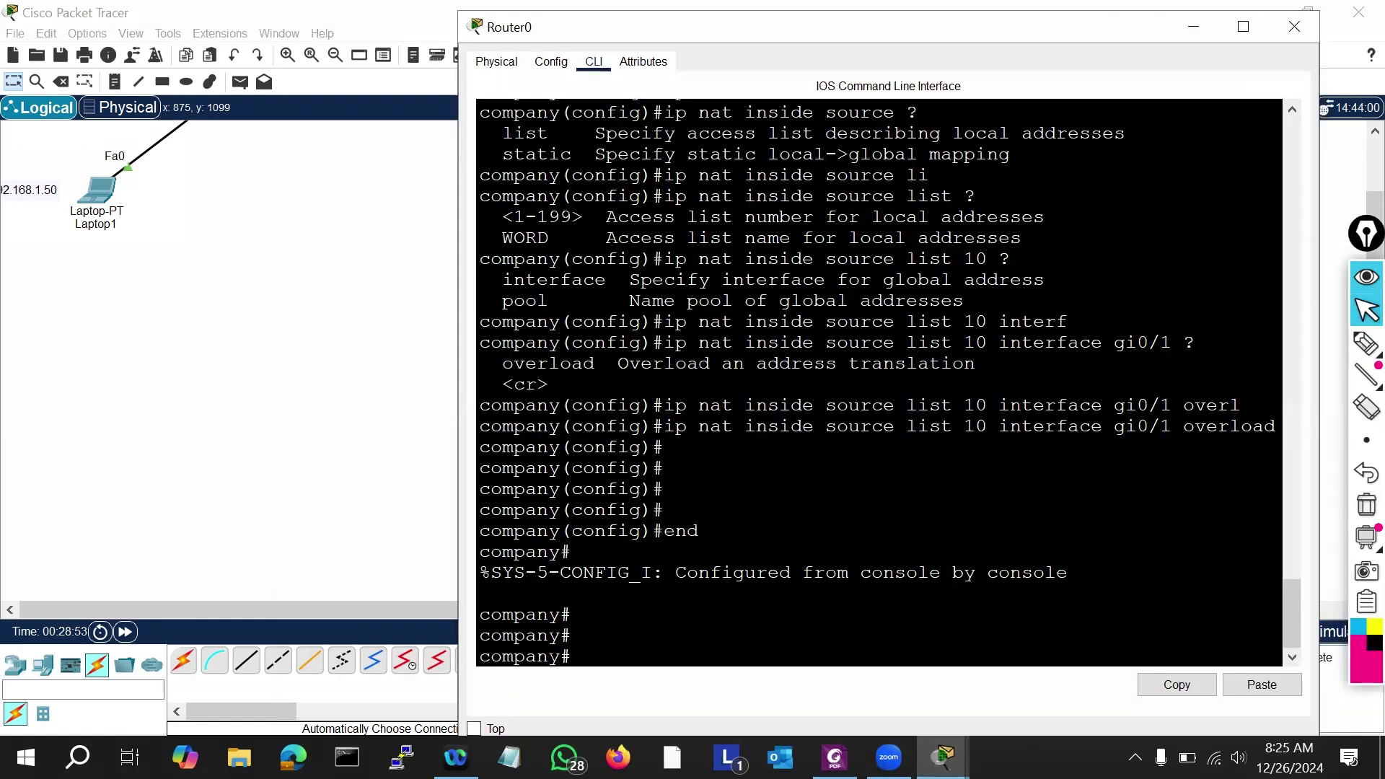
key(Return)
key(Return)
text(sh)
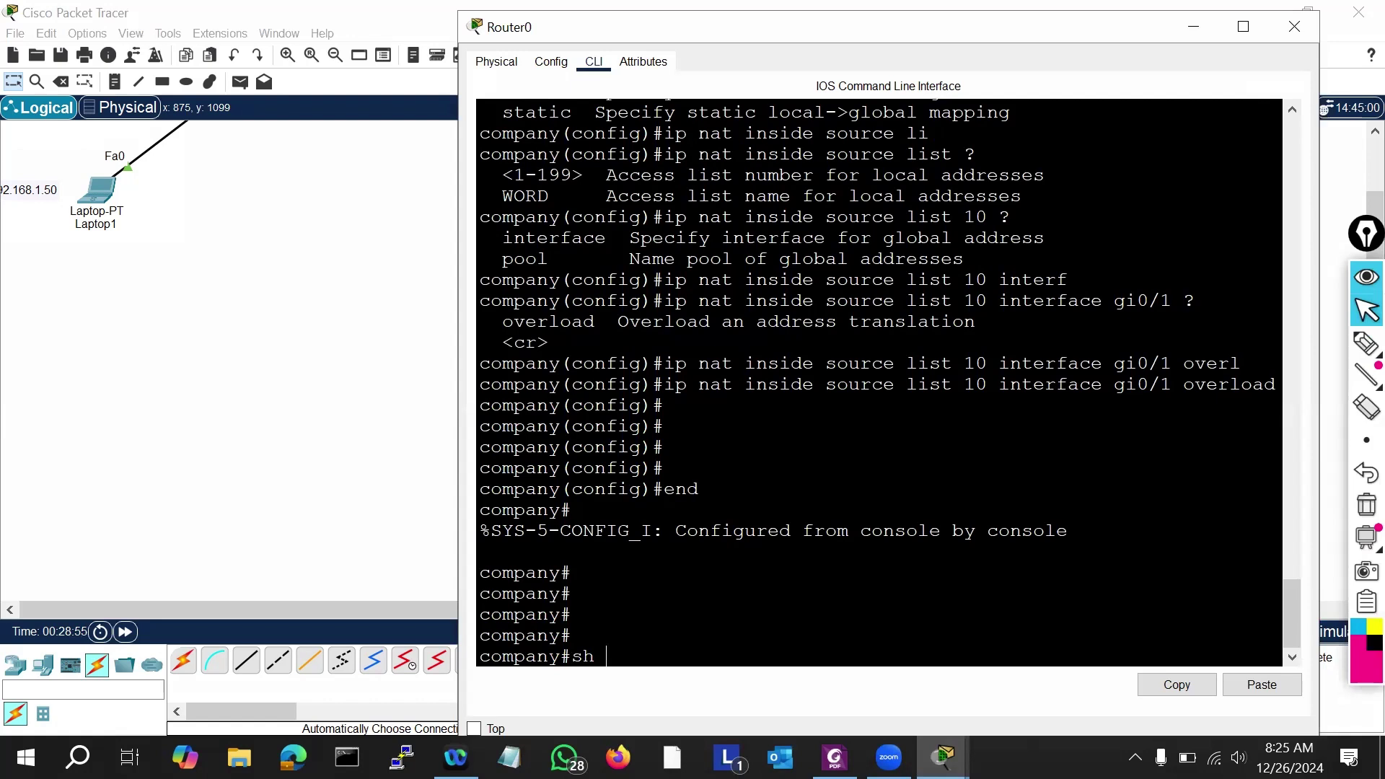
text( ip nat tr)
key(Tab)
key(Return)
key(Return)
key(Return)
key(Return)
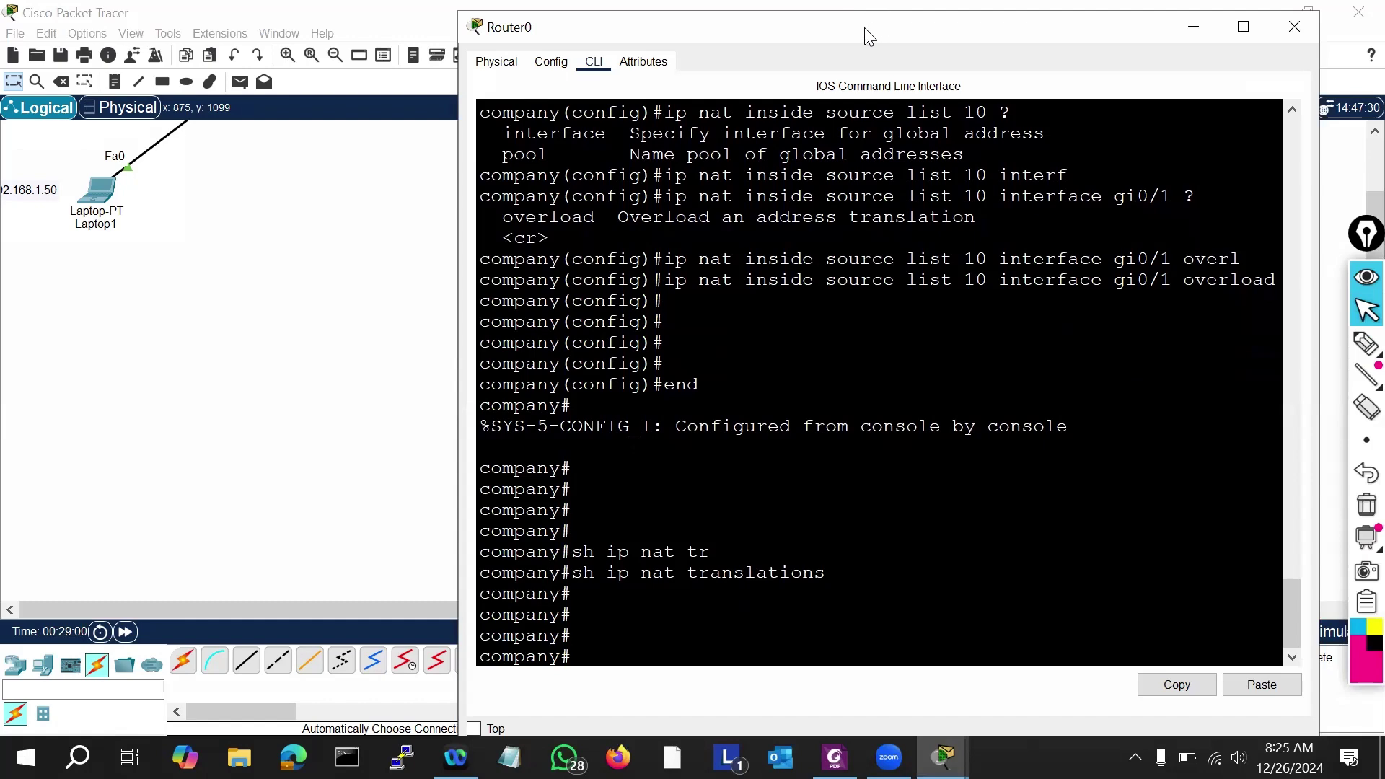
Step: Arrange the Router0 and PC1 windows so that both are visible over the workspace
drag(864, 28, 404, 36)
click(980, 641)
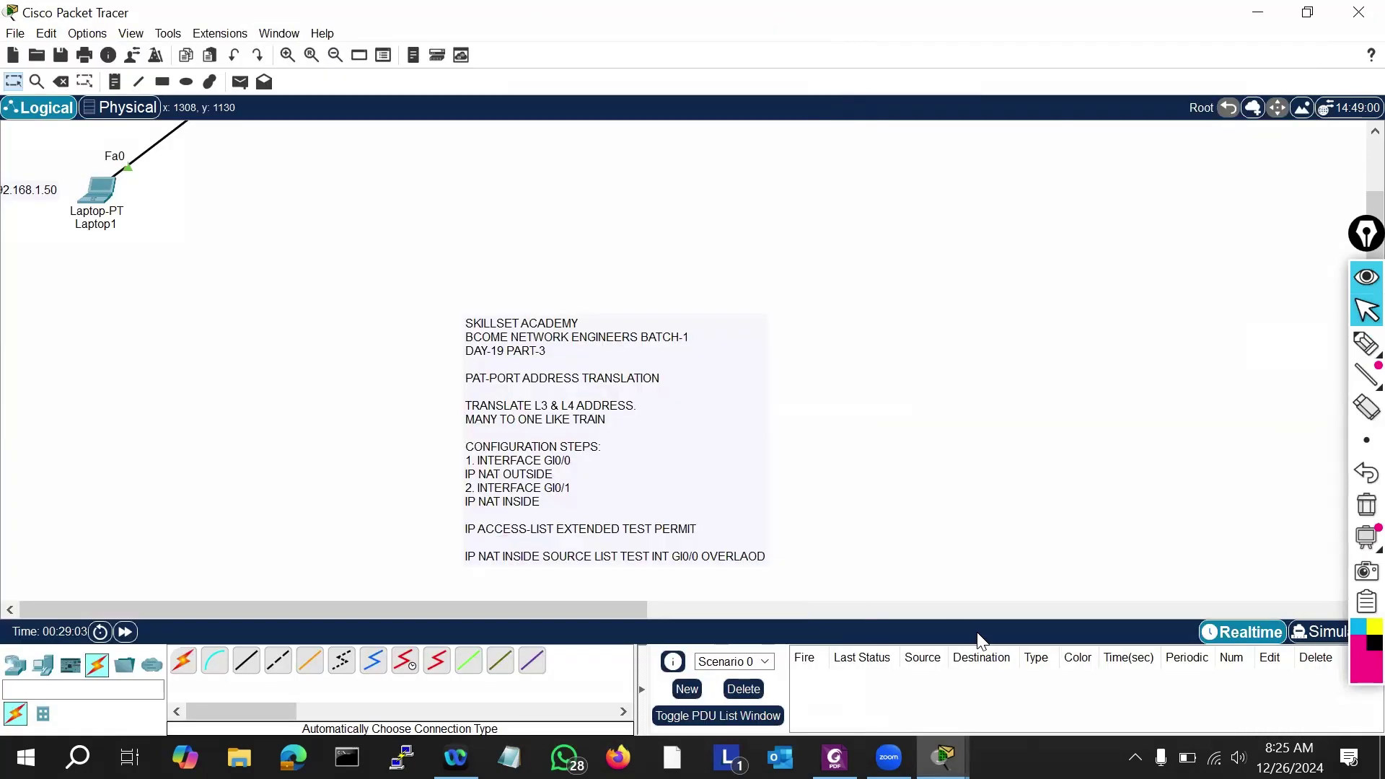
mouse_move(943, 757)
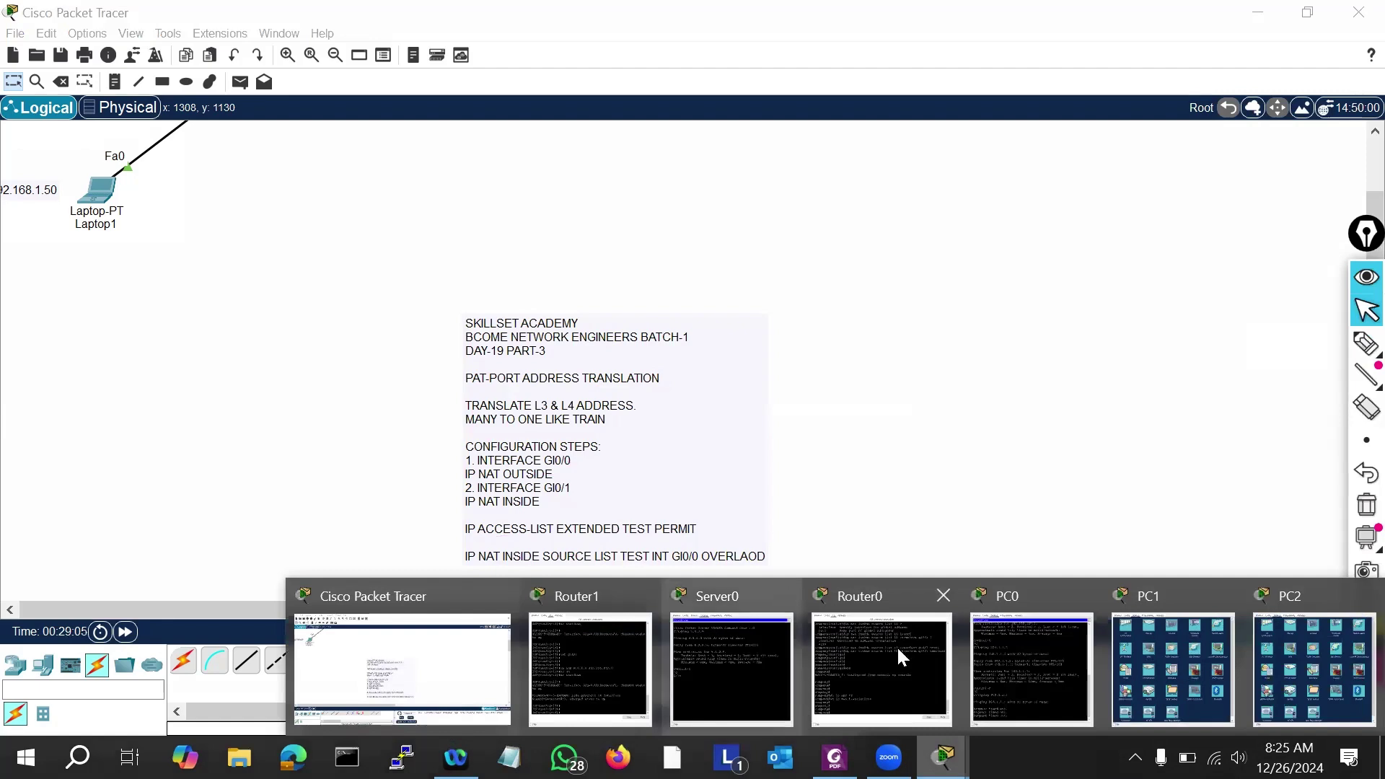
click(884, 650)
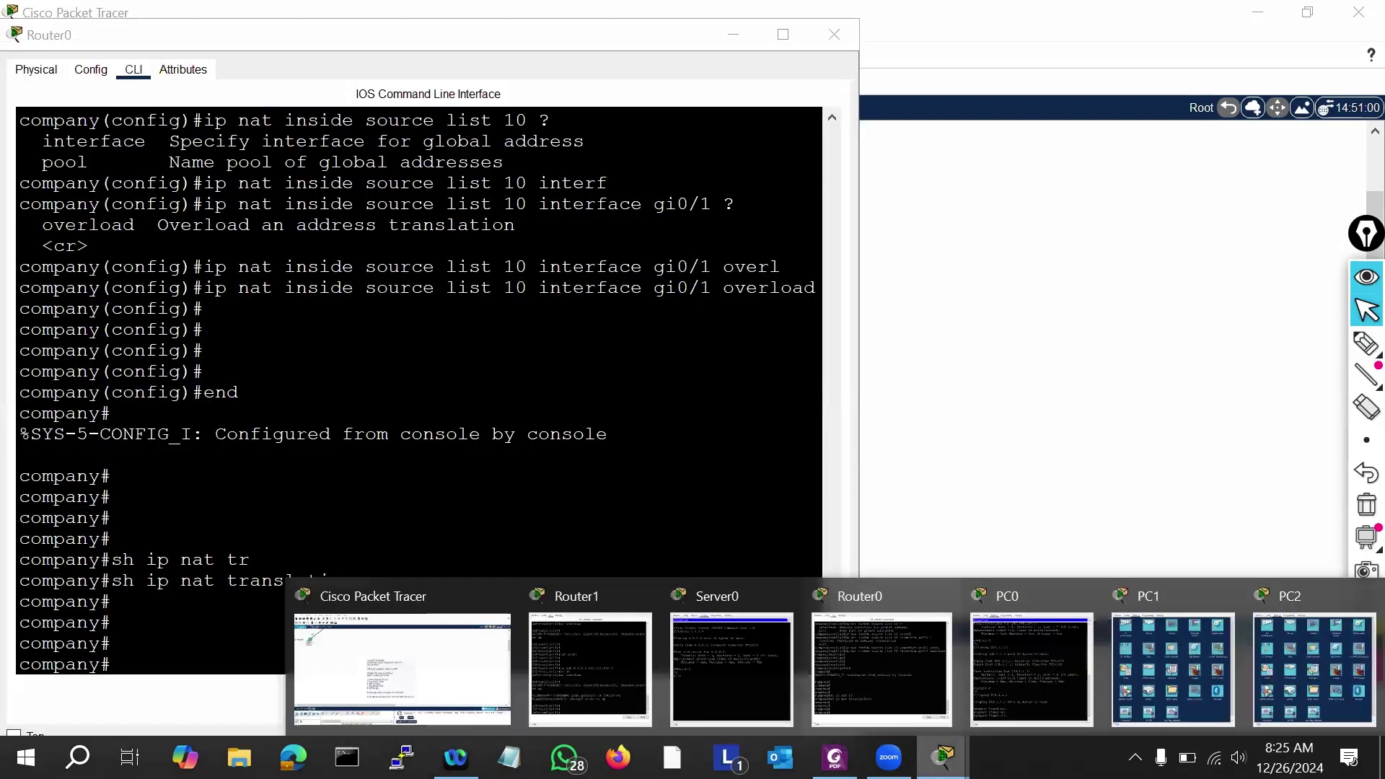
click(1192, 684)
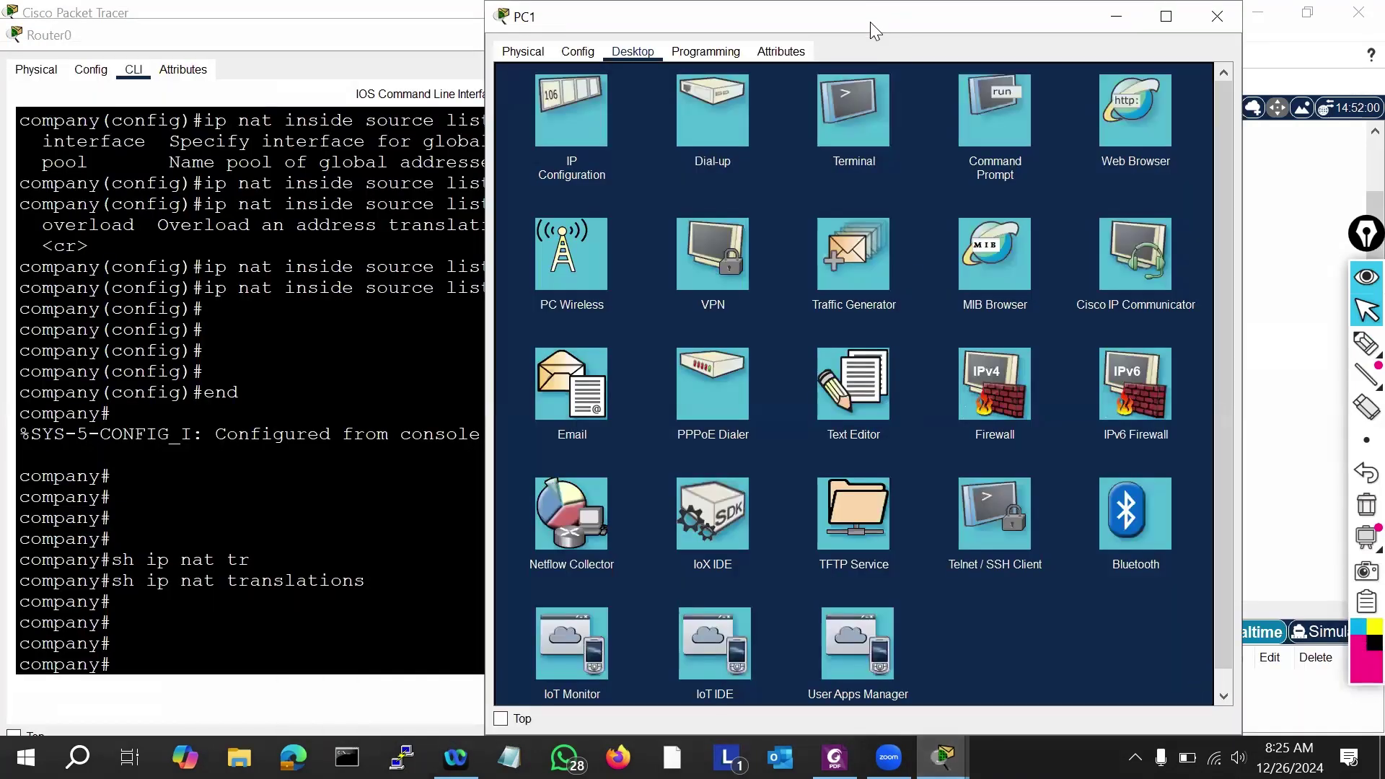
drag(870, 22, 979, 156)
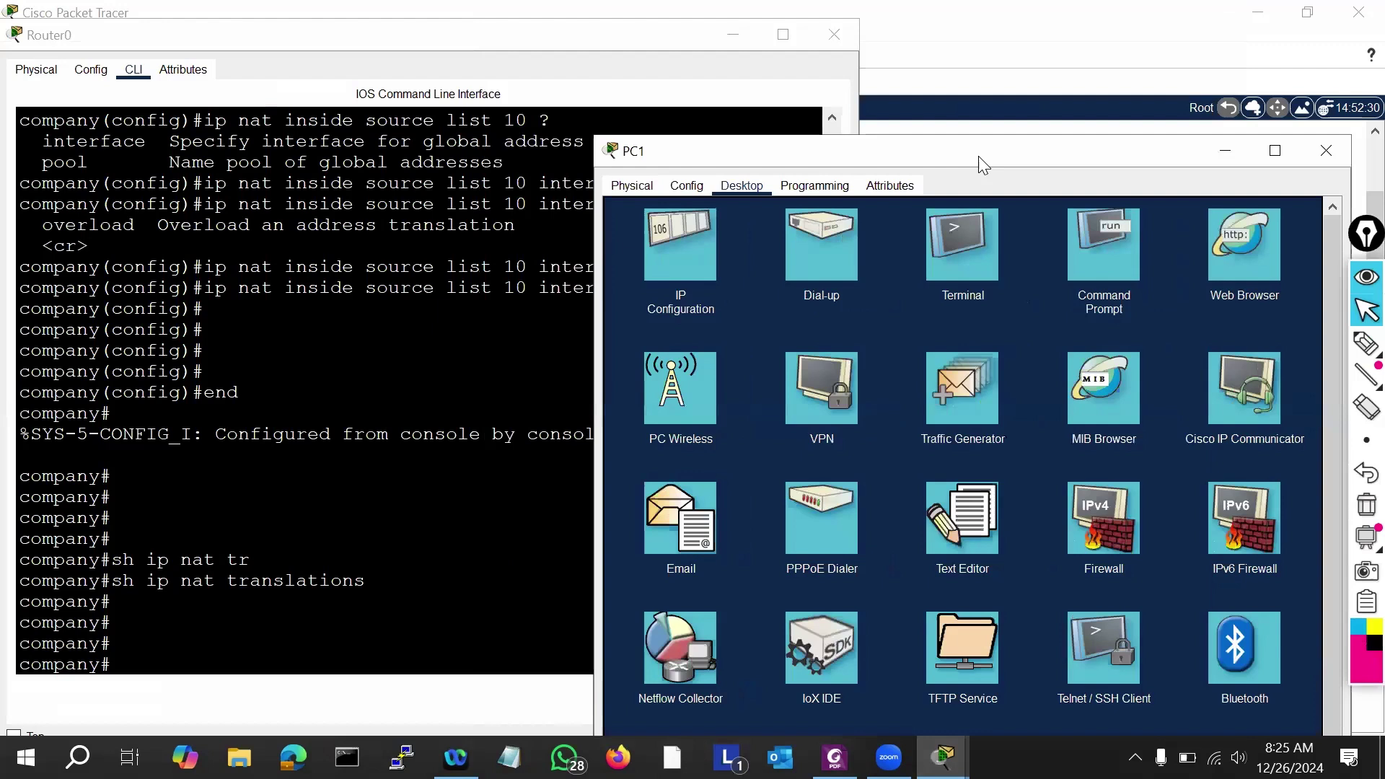
Step: Run ipconfig in PC1's Command Prompt and move its window up beside Router0's CLI
click(1110, 265)
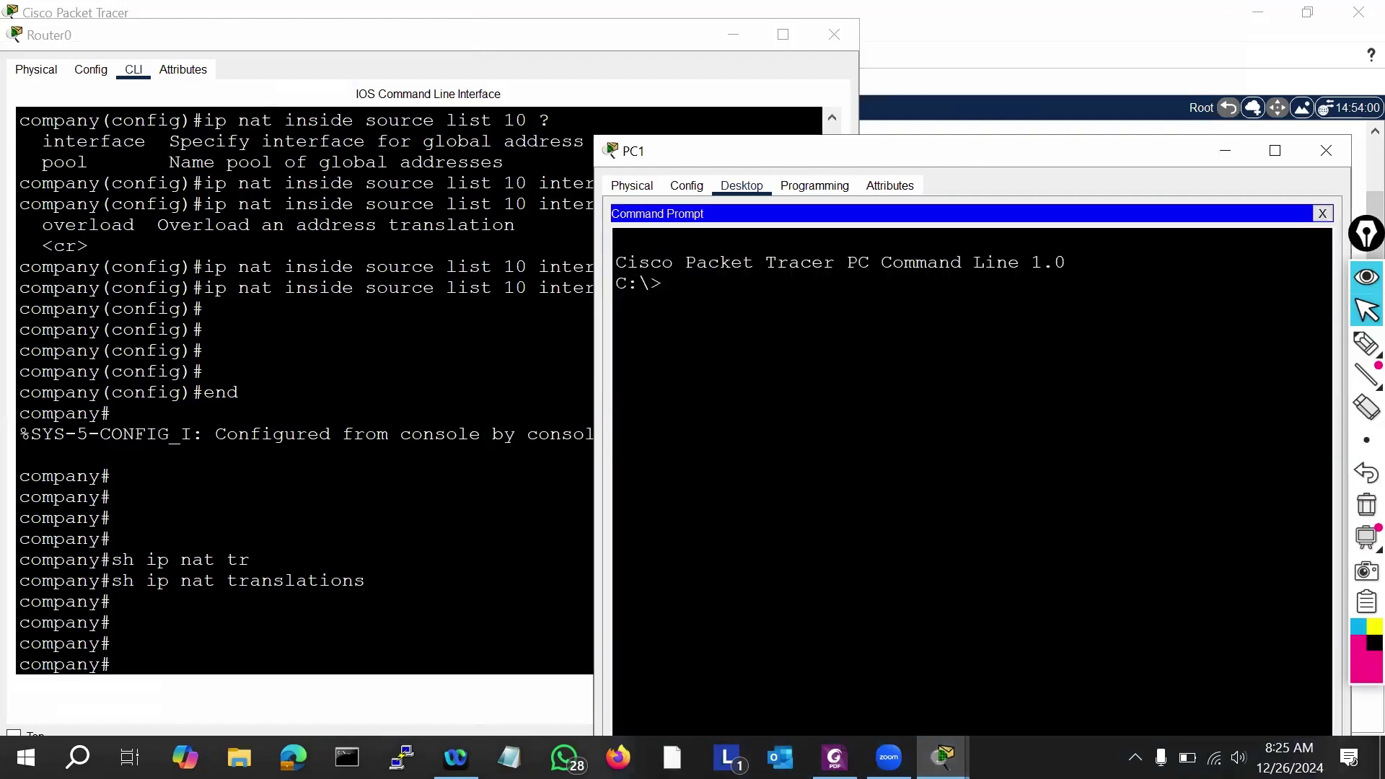
text(ipconfig)
key(Return)
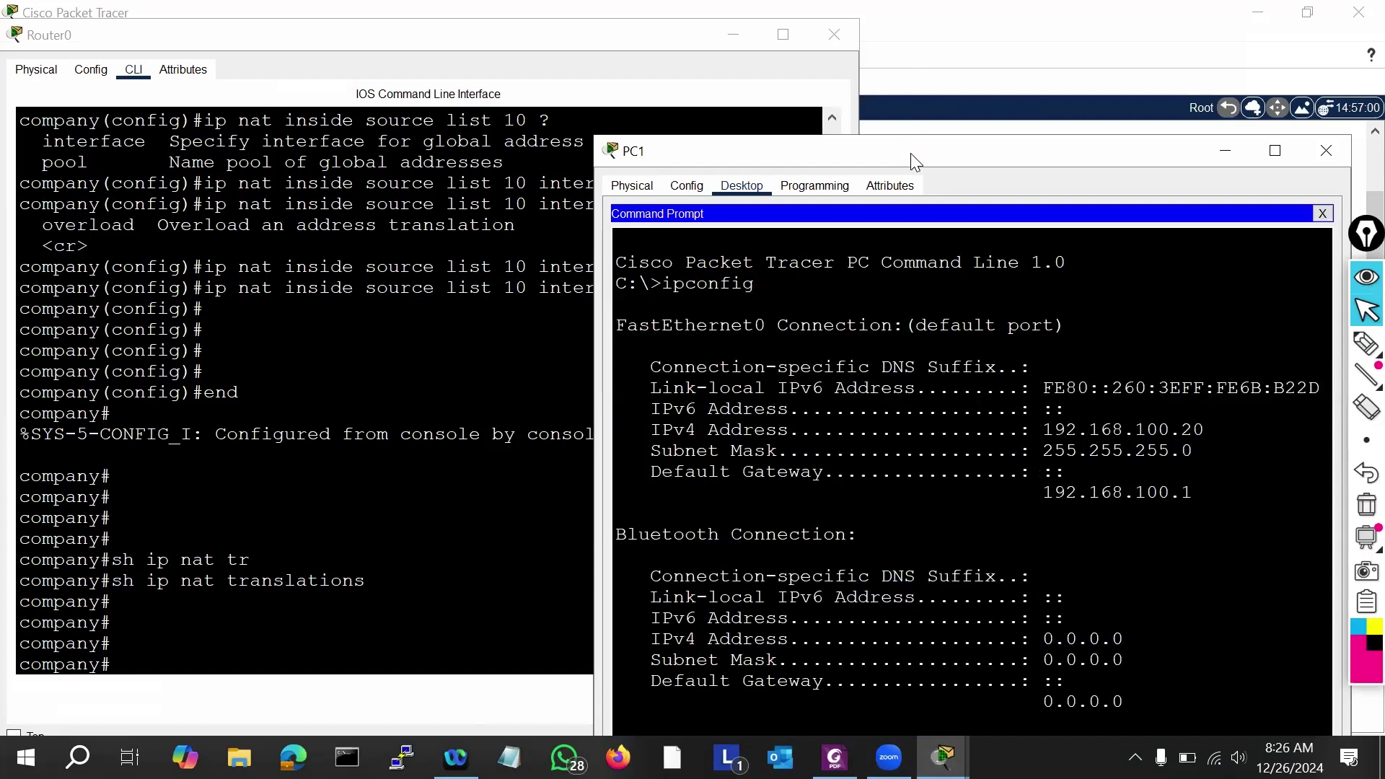
drag(910, 153, 939, 19)
Step: Ping 203.1.1.2 and 8.8.8.9 from PC1's Command Prompt
text(p)
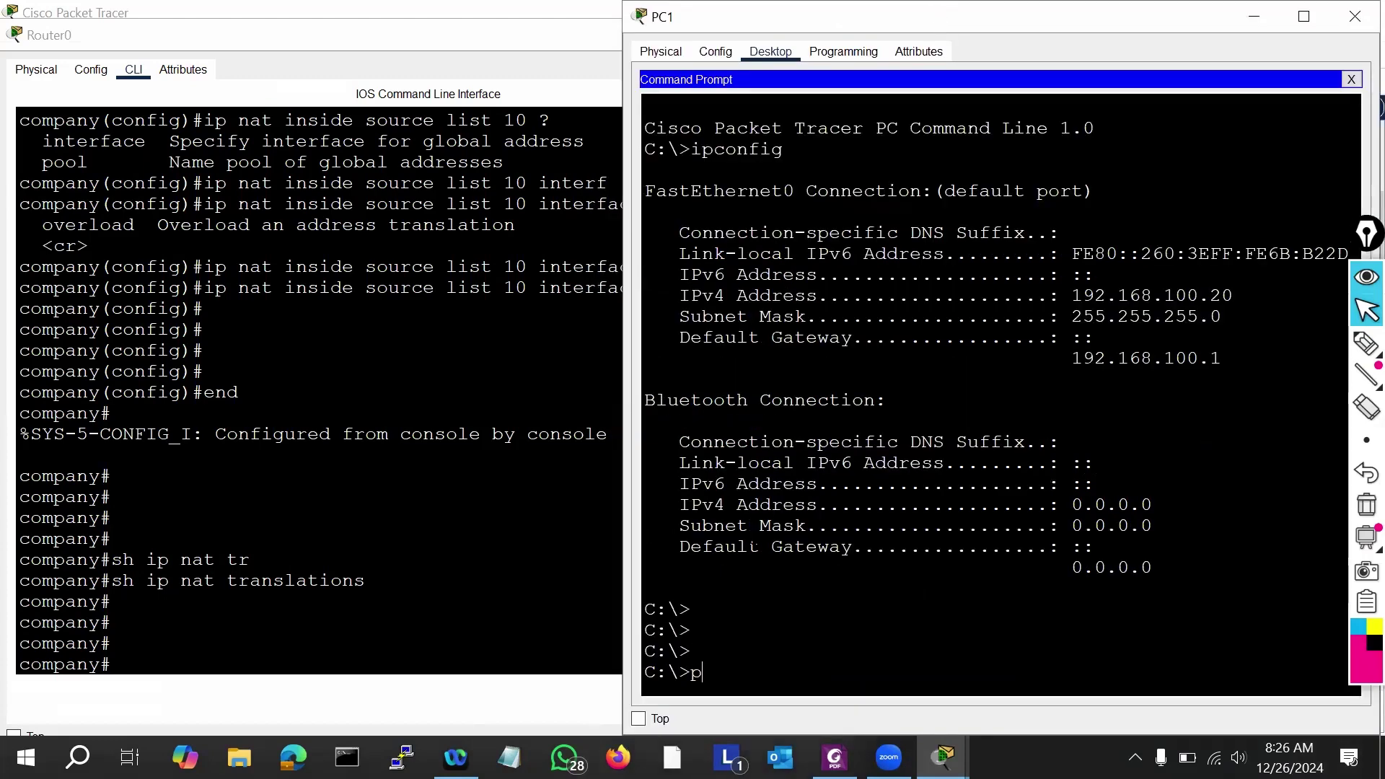
text(ing 203.1.1.2)
key(Return)
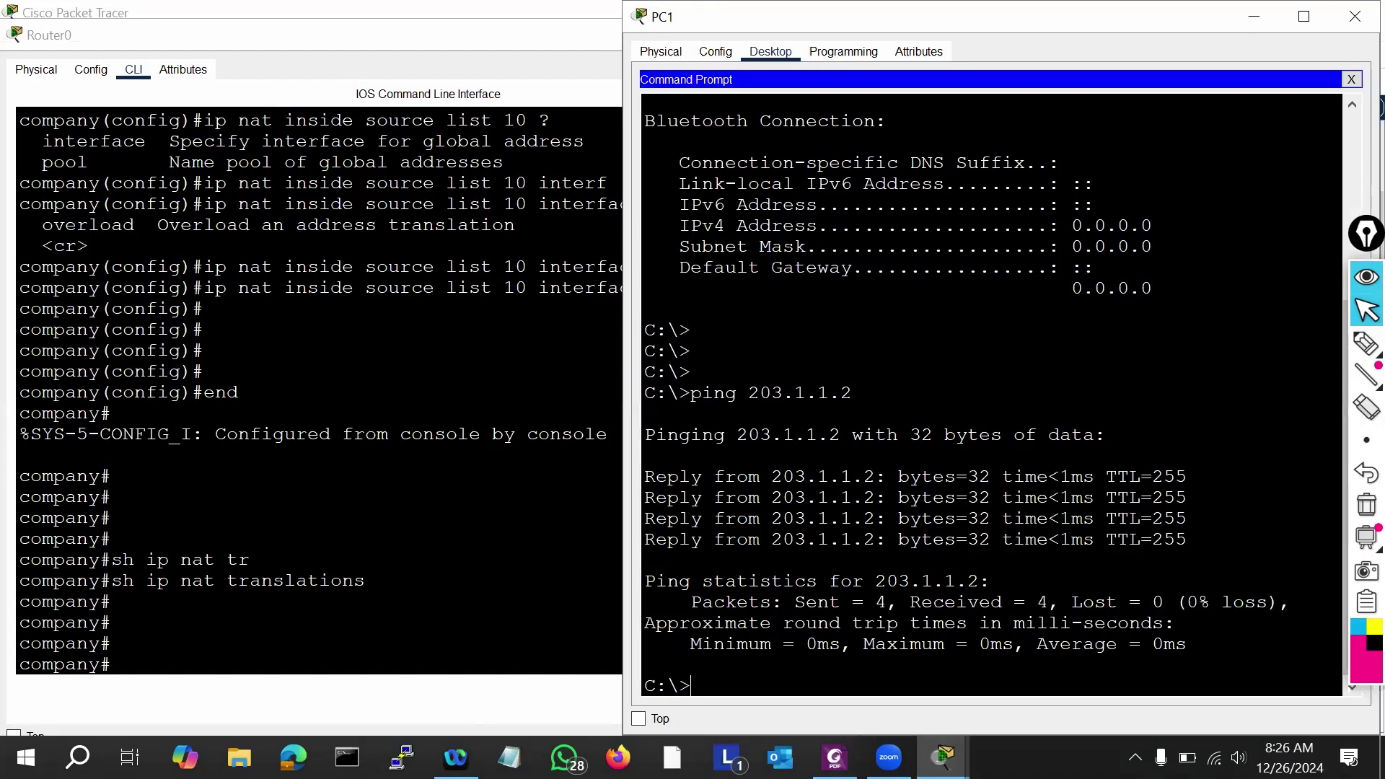
text(ping 8.8.8.9)
key(Return)
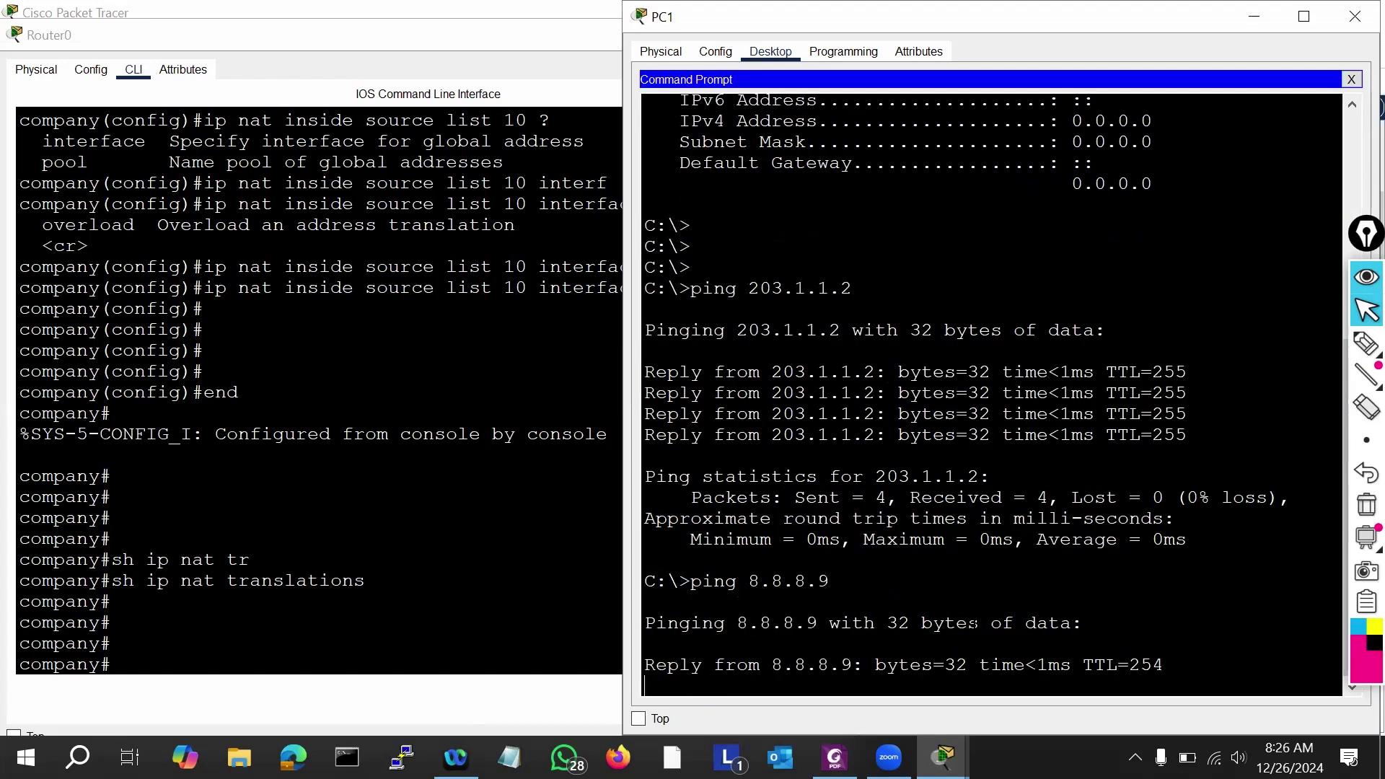
Step: Stop PC1's running ping, rerun sh ip nat translations in Router0's CLI and maximize that window
key(ctrl+c)
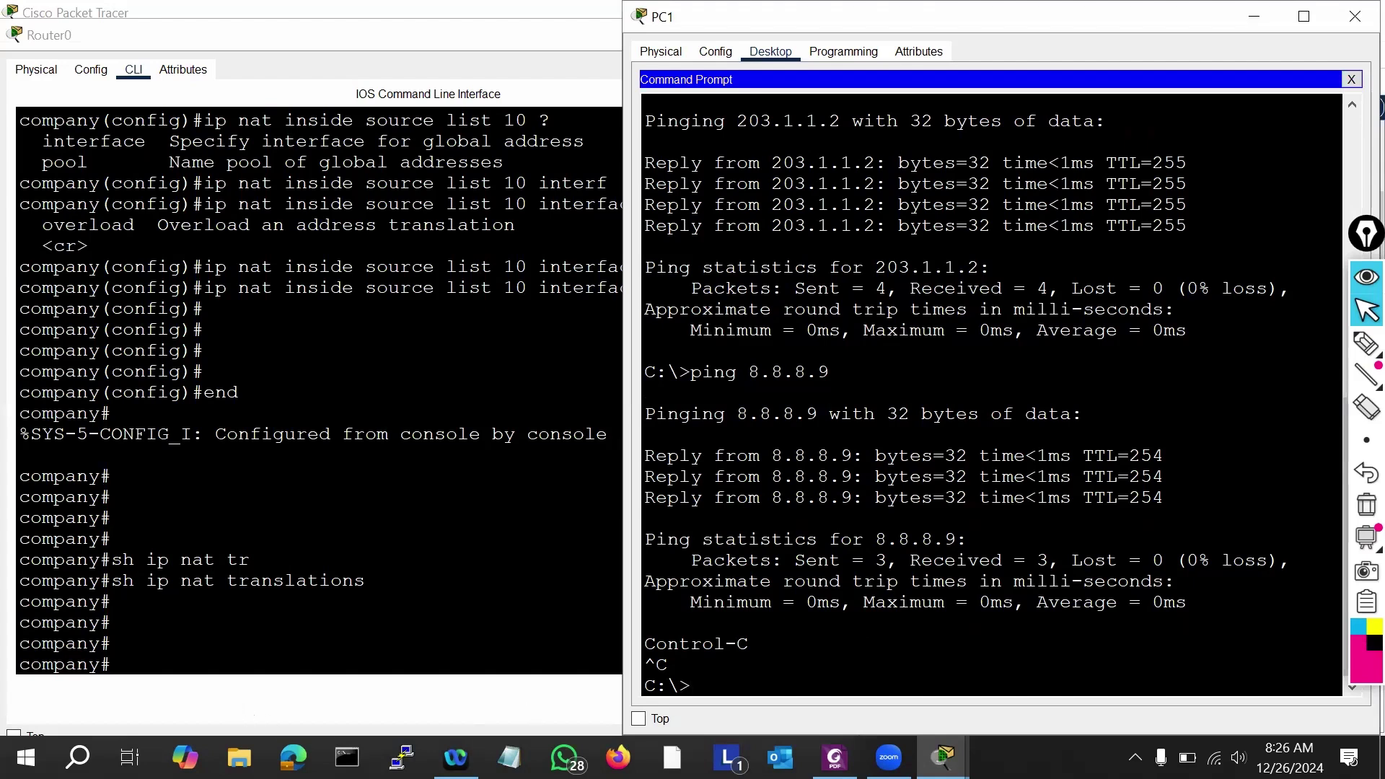
click(112, 643)
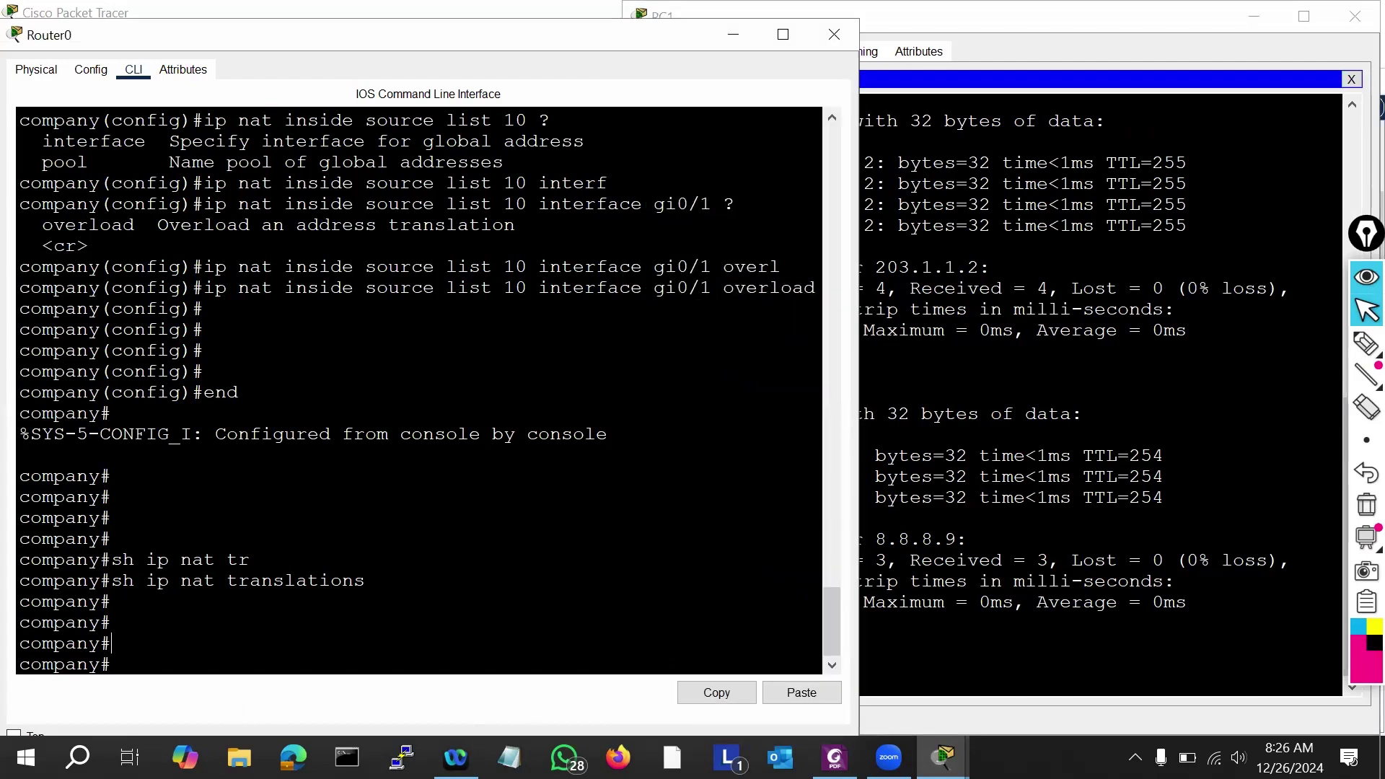
key(Up)
key(Return)
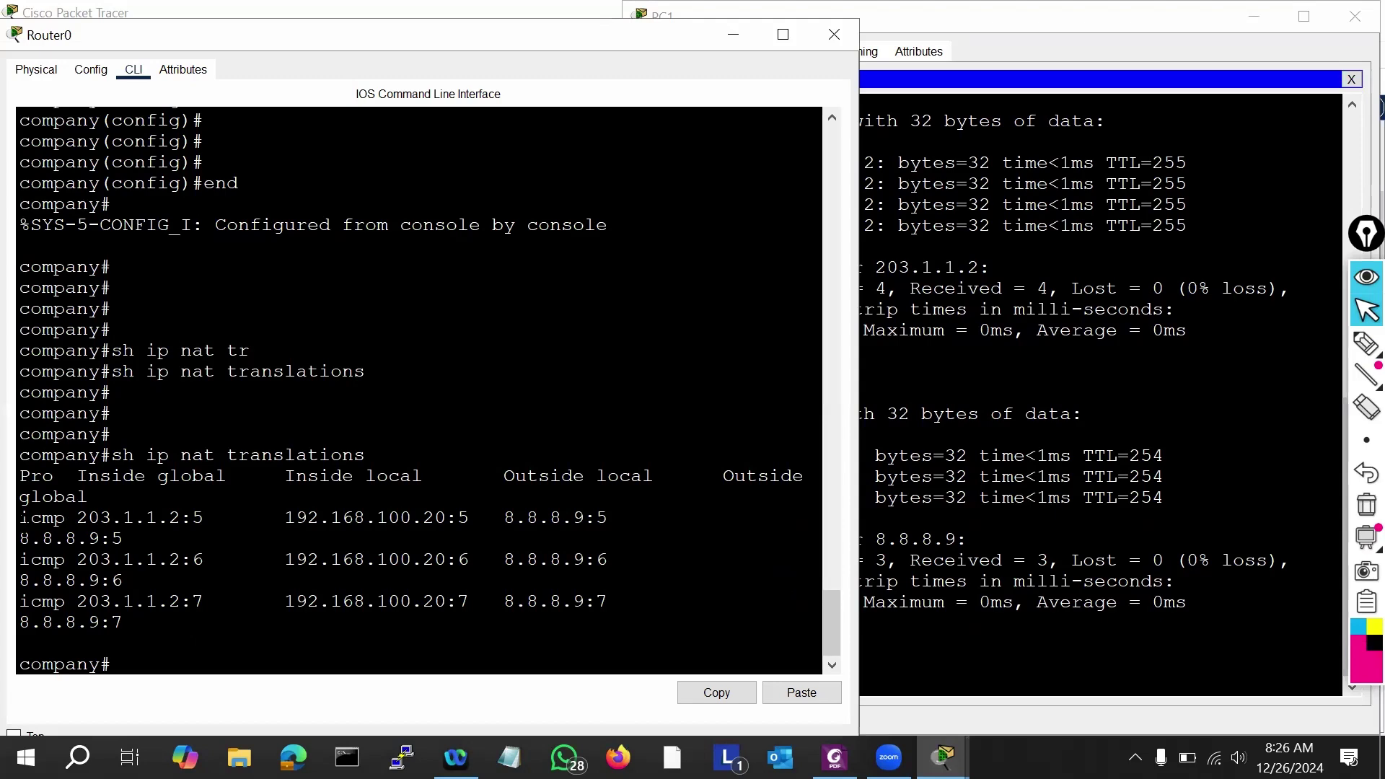
click(784, 33)
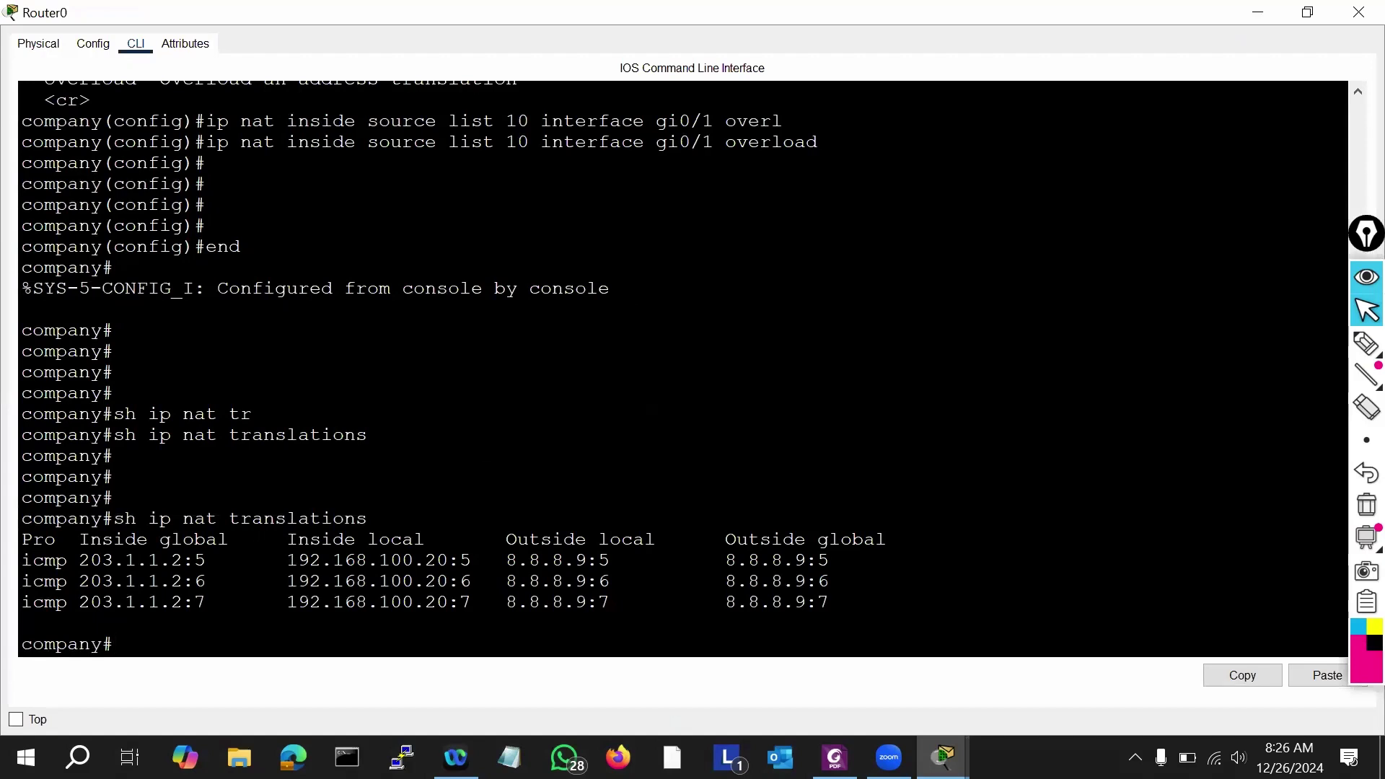
Step: Examine the first ICMP translation entry, highlighting its protocol, inside local address and inside global address
drag(67, 560, 10, 561)
click(182, 559)
drag(448, 560, 298, 560)
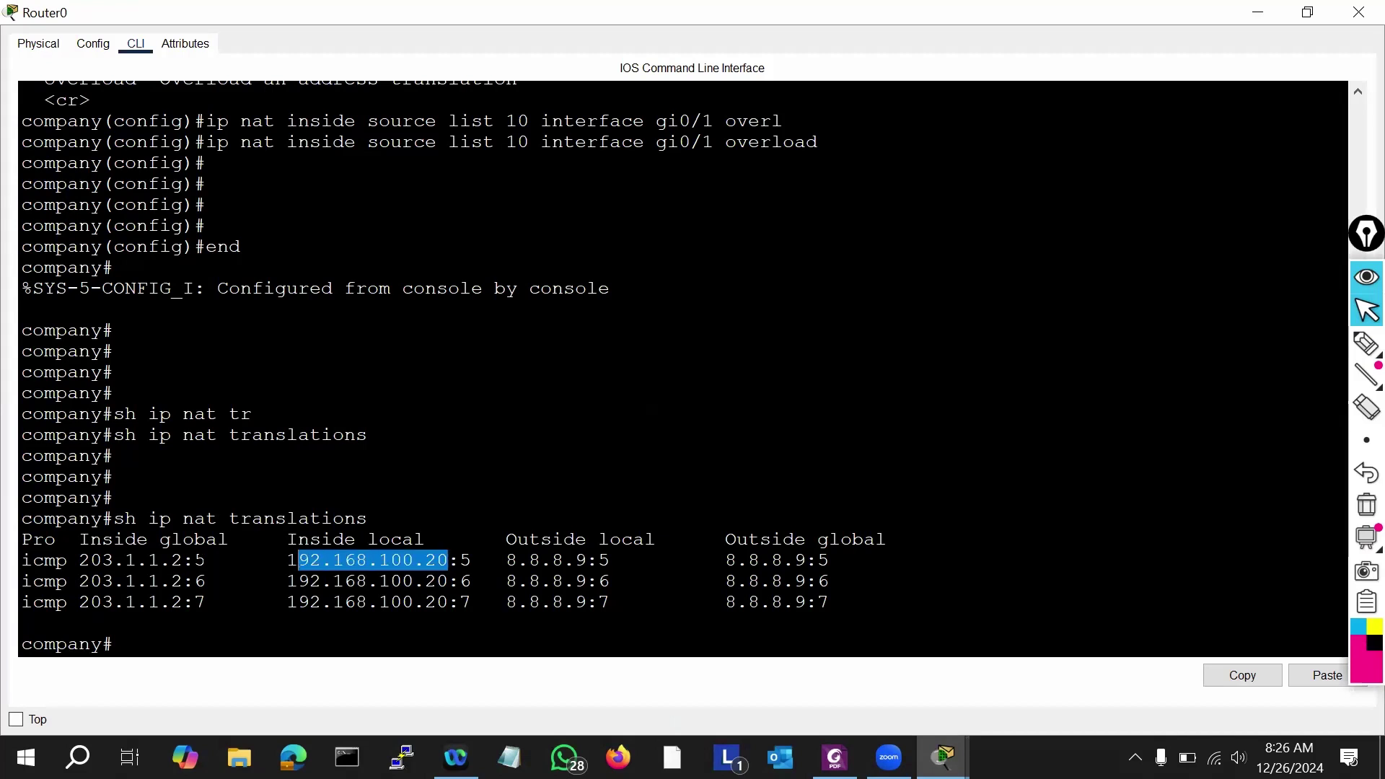
drag(183, 560, 79, 560)
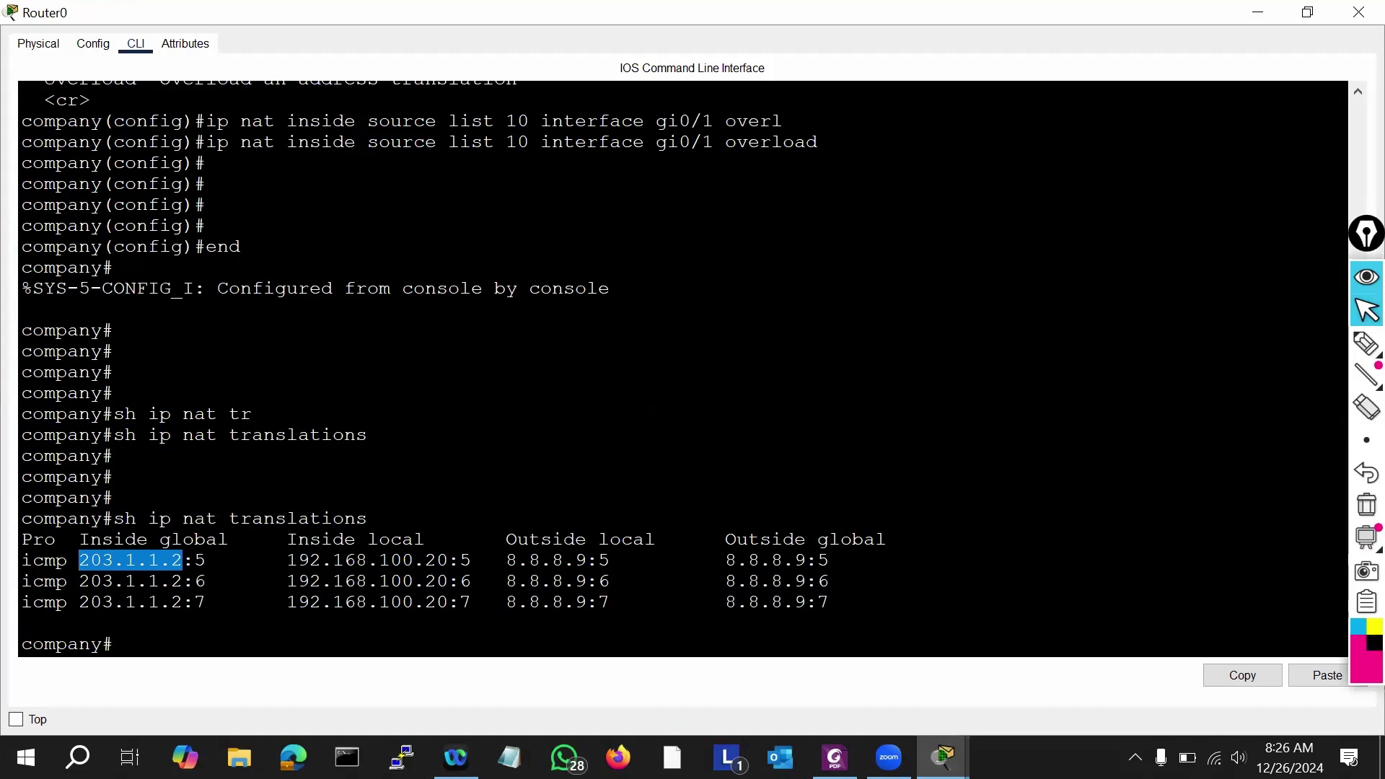
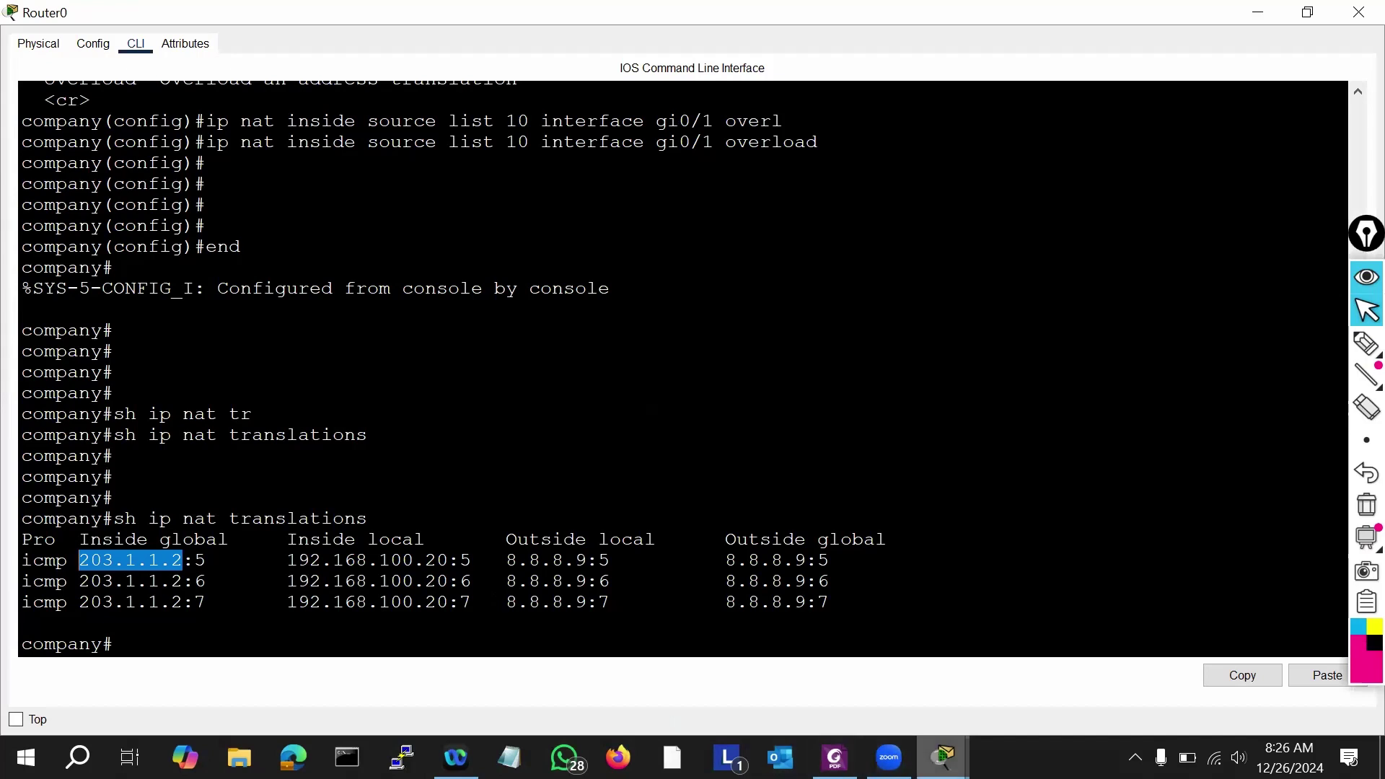
Step: Bring the PC1 and PC0 windows up side by side and ping 203.1.1.1 from PC1's Command Prompt
click(943, 757)
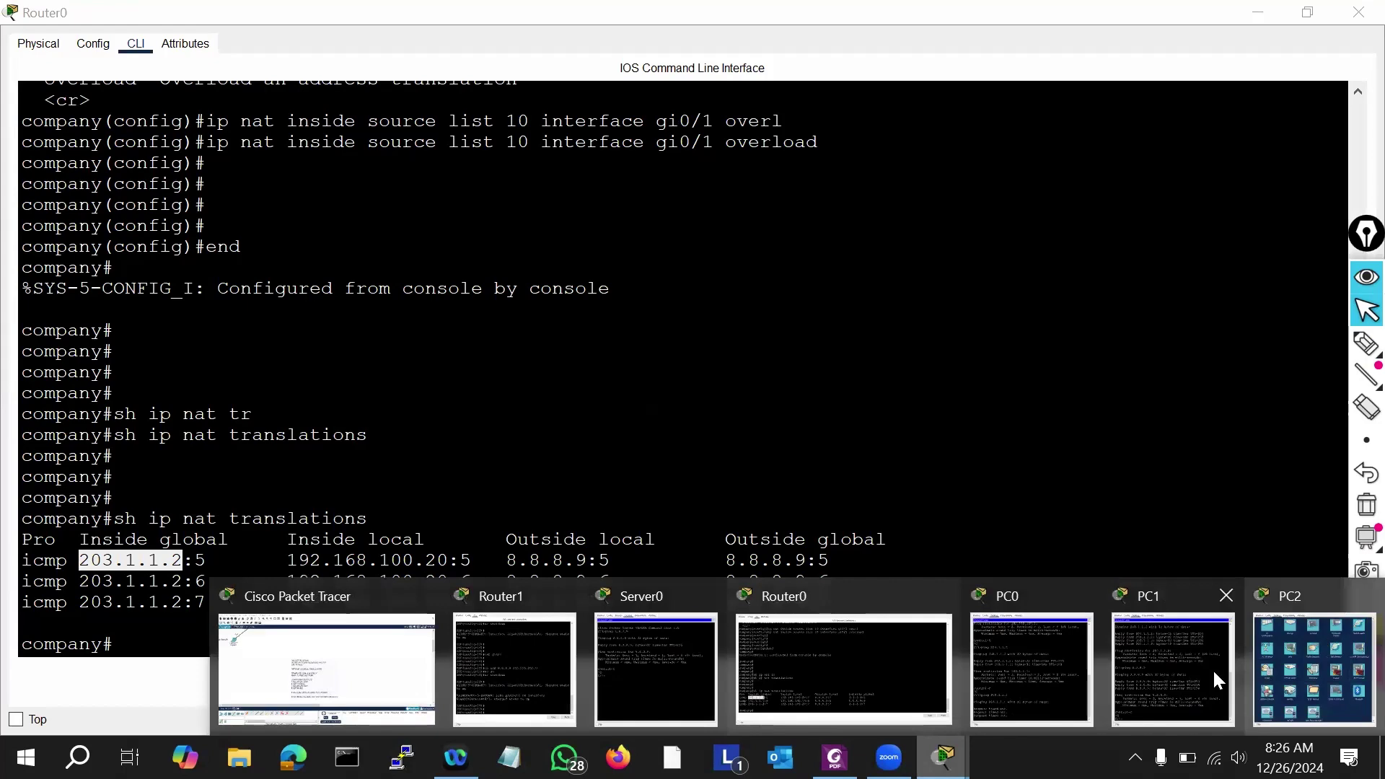
click(1164, 678)
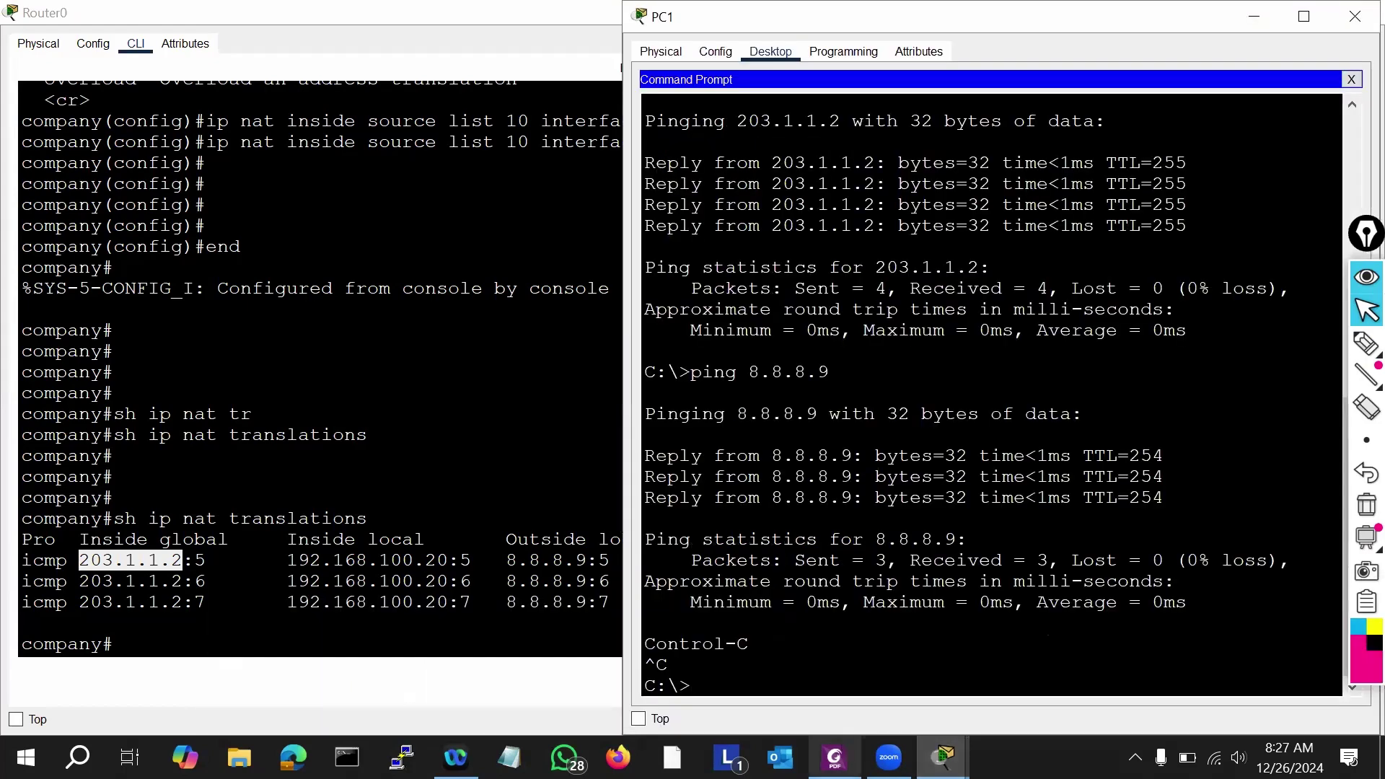
click(1032, 671)
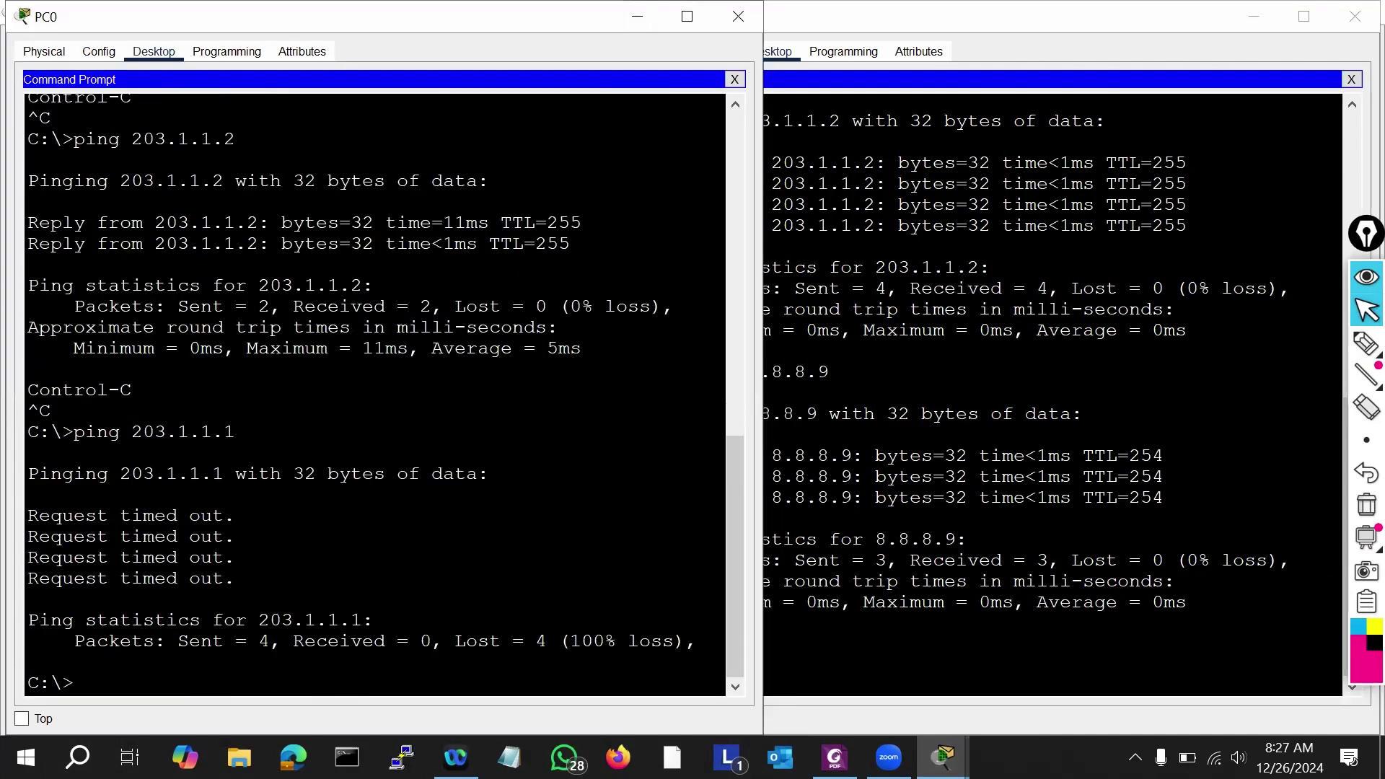
click(840, 623)
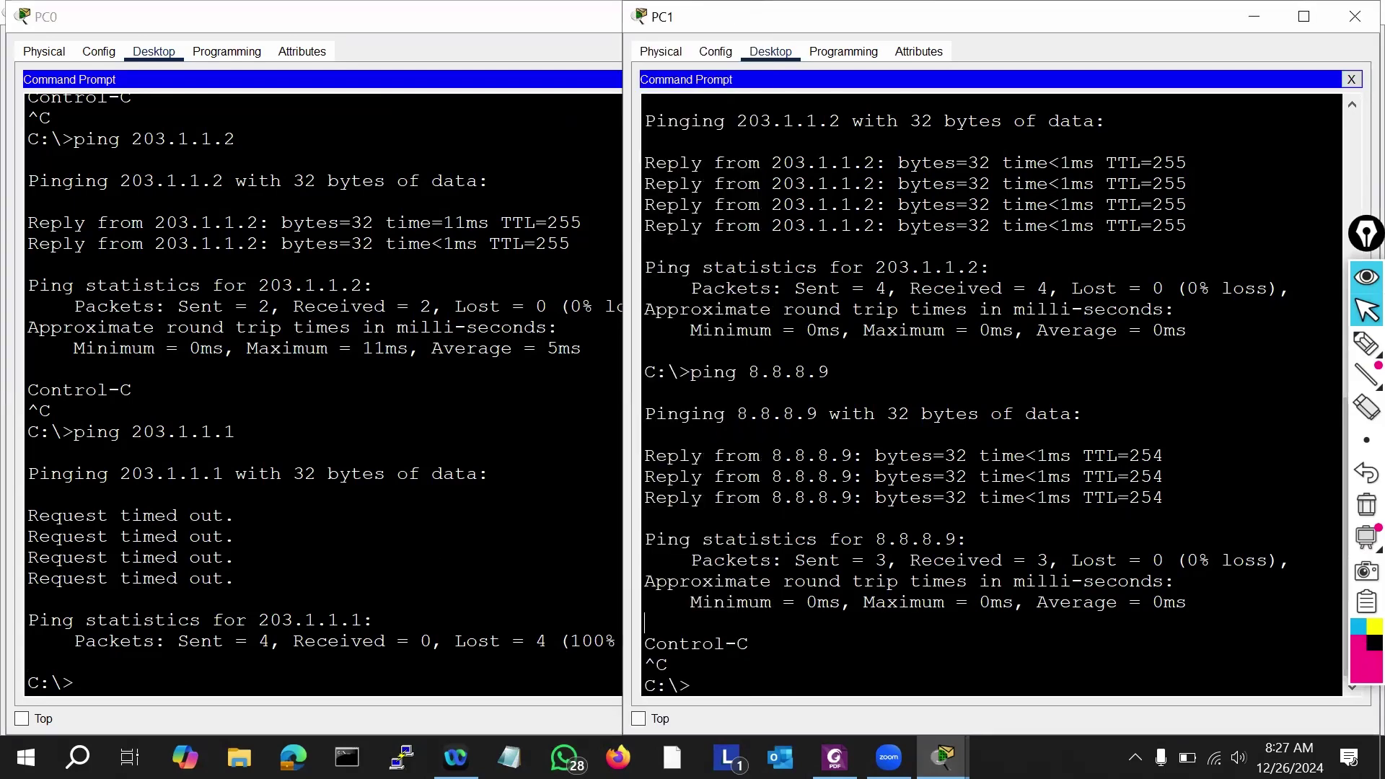
key(Up)
key(Up)
key(BackSpace)
text(1)
key(Return)
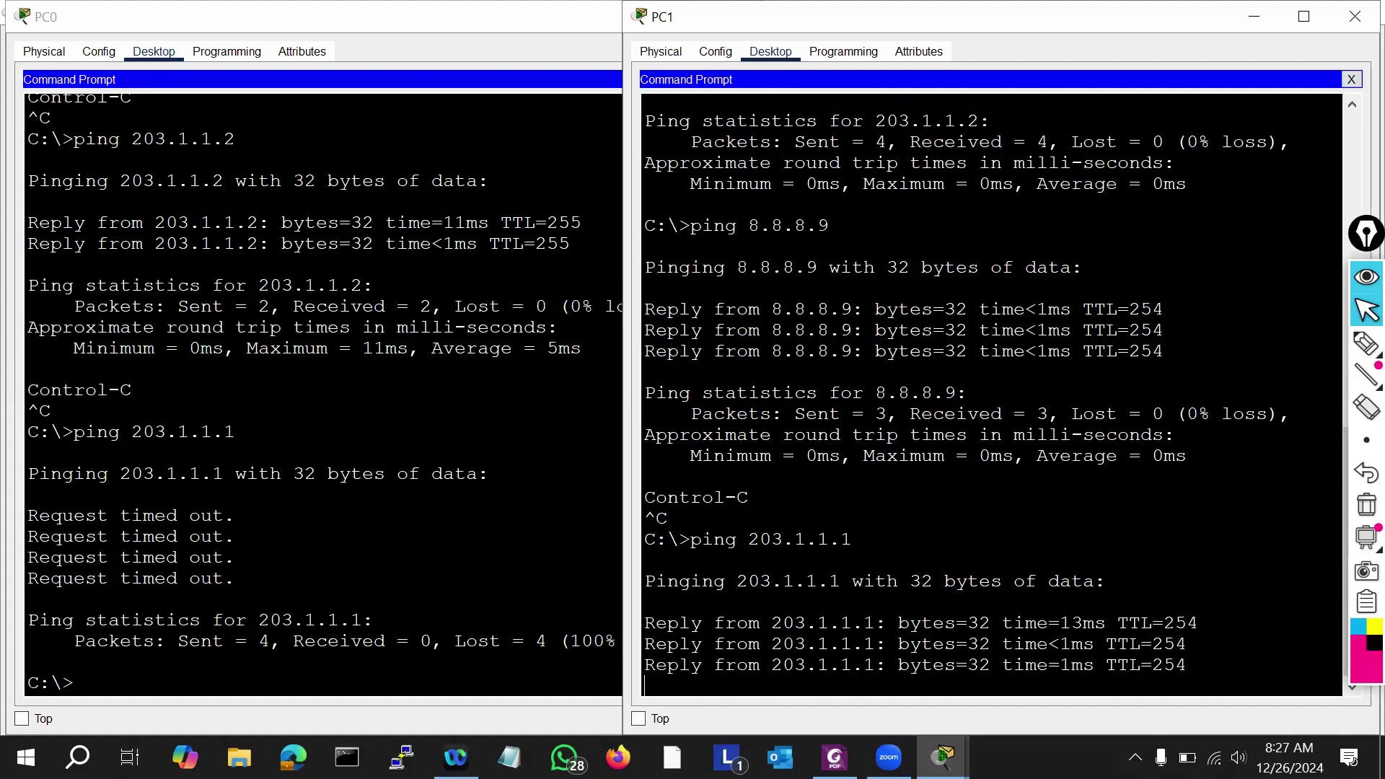
Step: Ping 203.1.1.1 again from PC0's Command Prompt
click(145, 662)
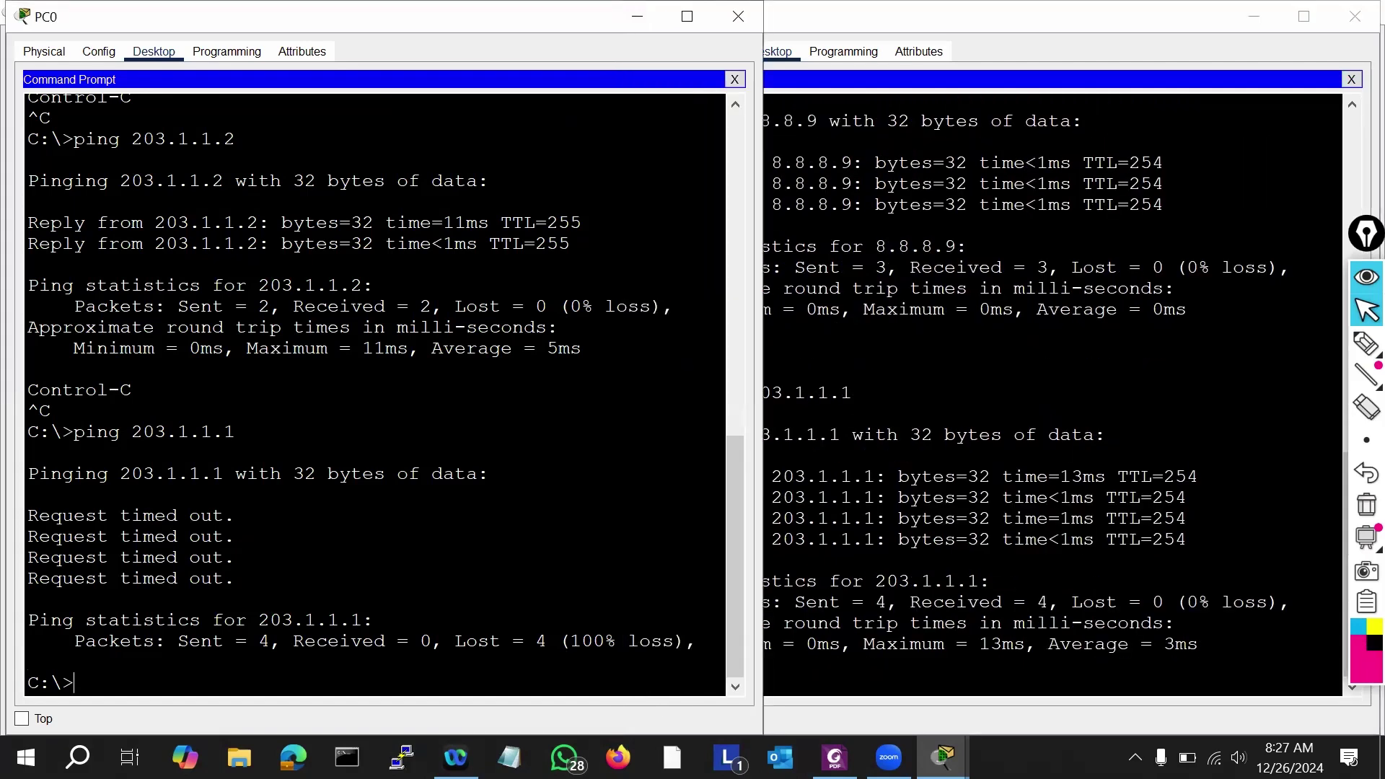
key(Return)
key(Return)
key(Return)
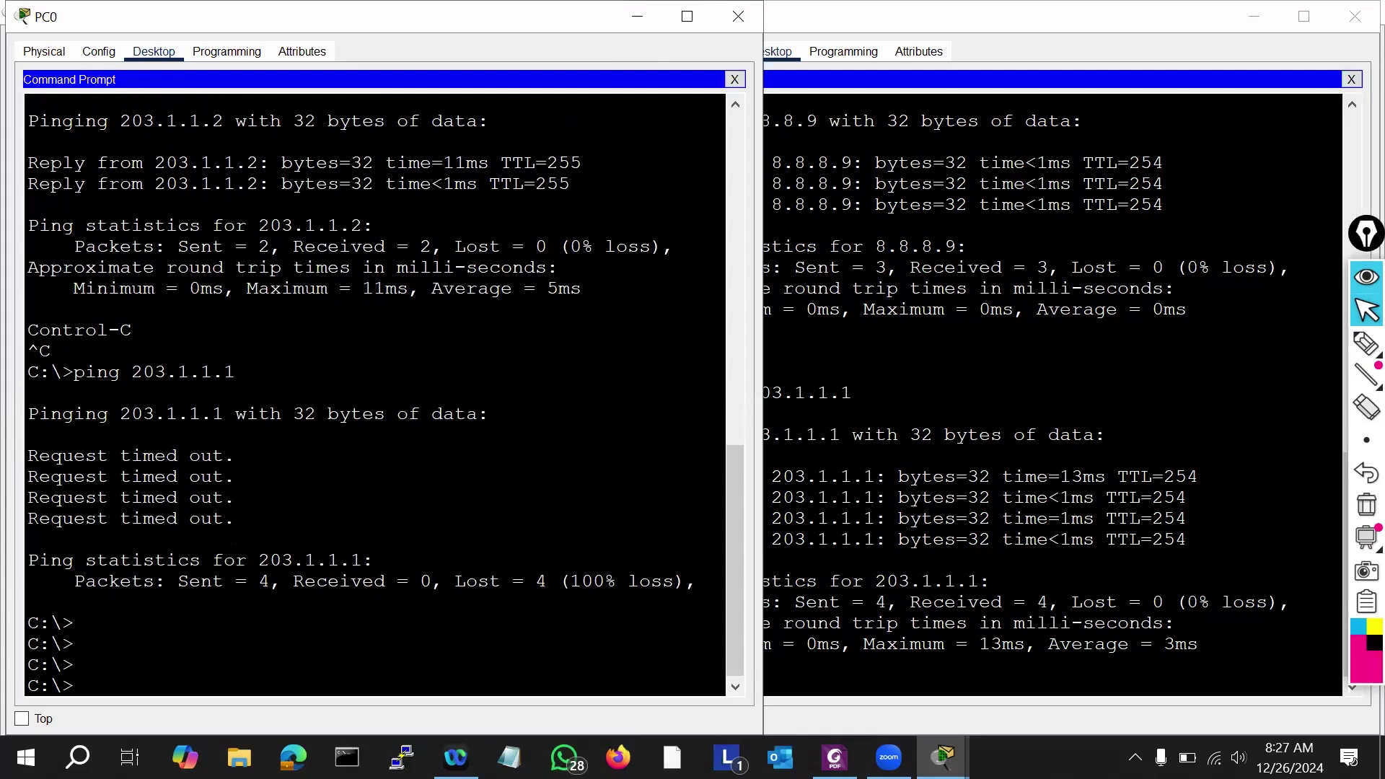
key(Up)
key(Return)
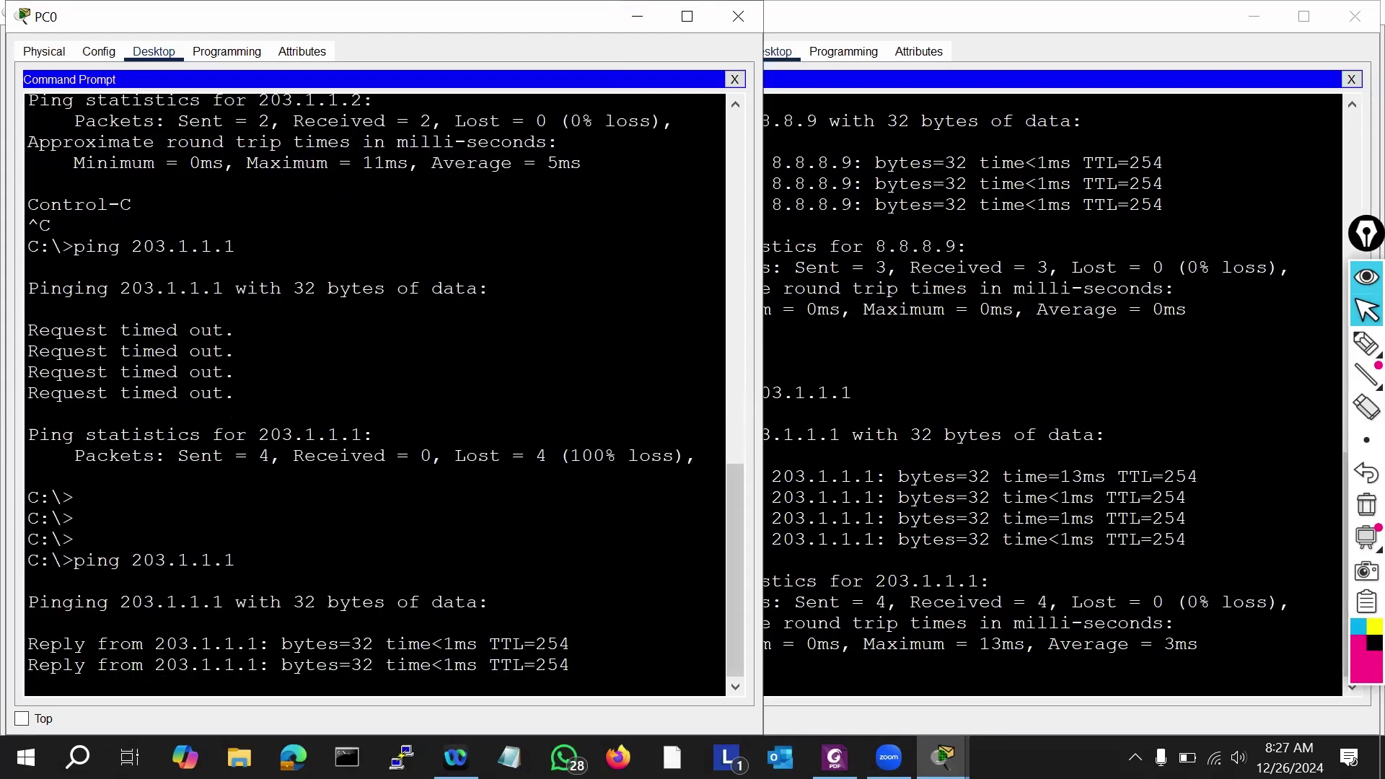
Step: Check PC0's IPv4 address in its earlier ipconfig output and minimize the PC0 window
scroll(375, 393, up, 10)
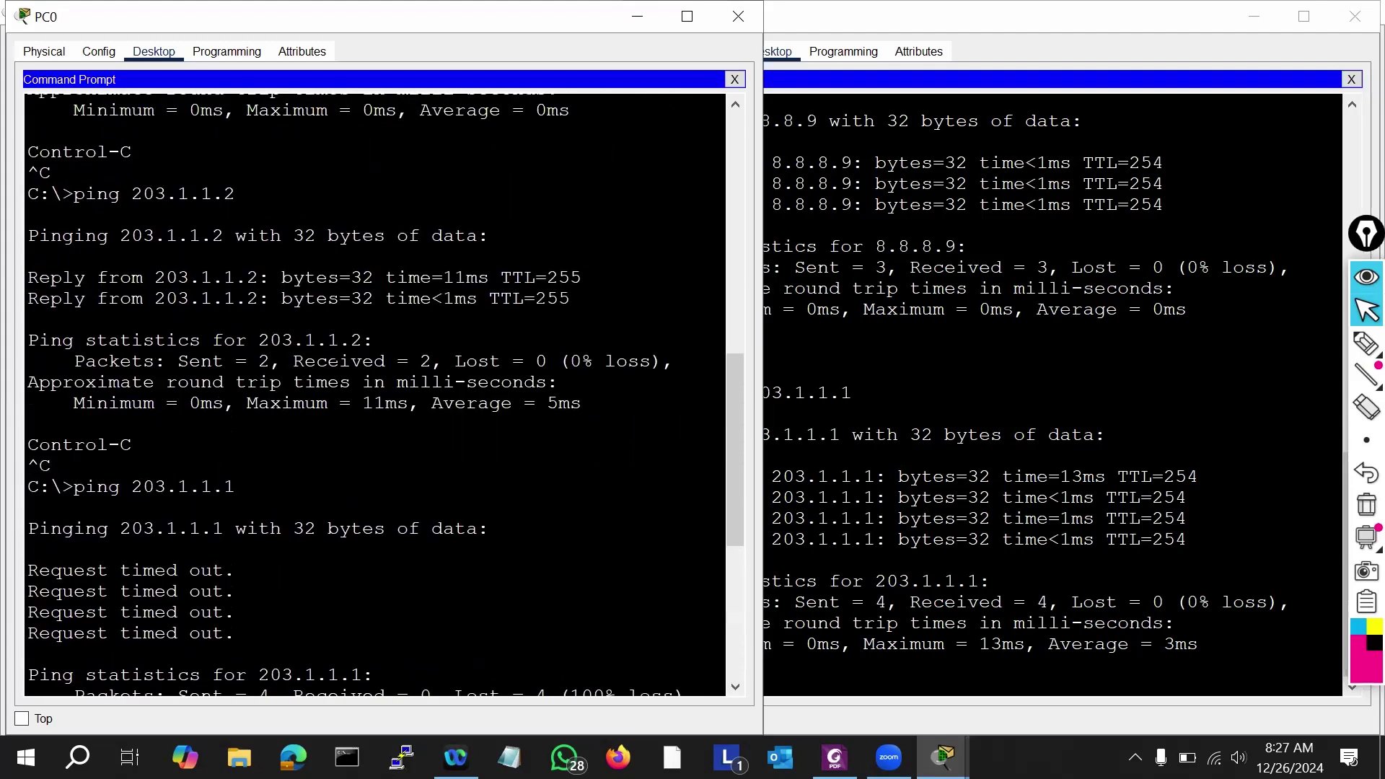
scroll(27, 439, up, 2)
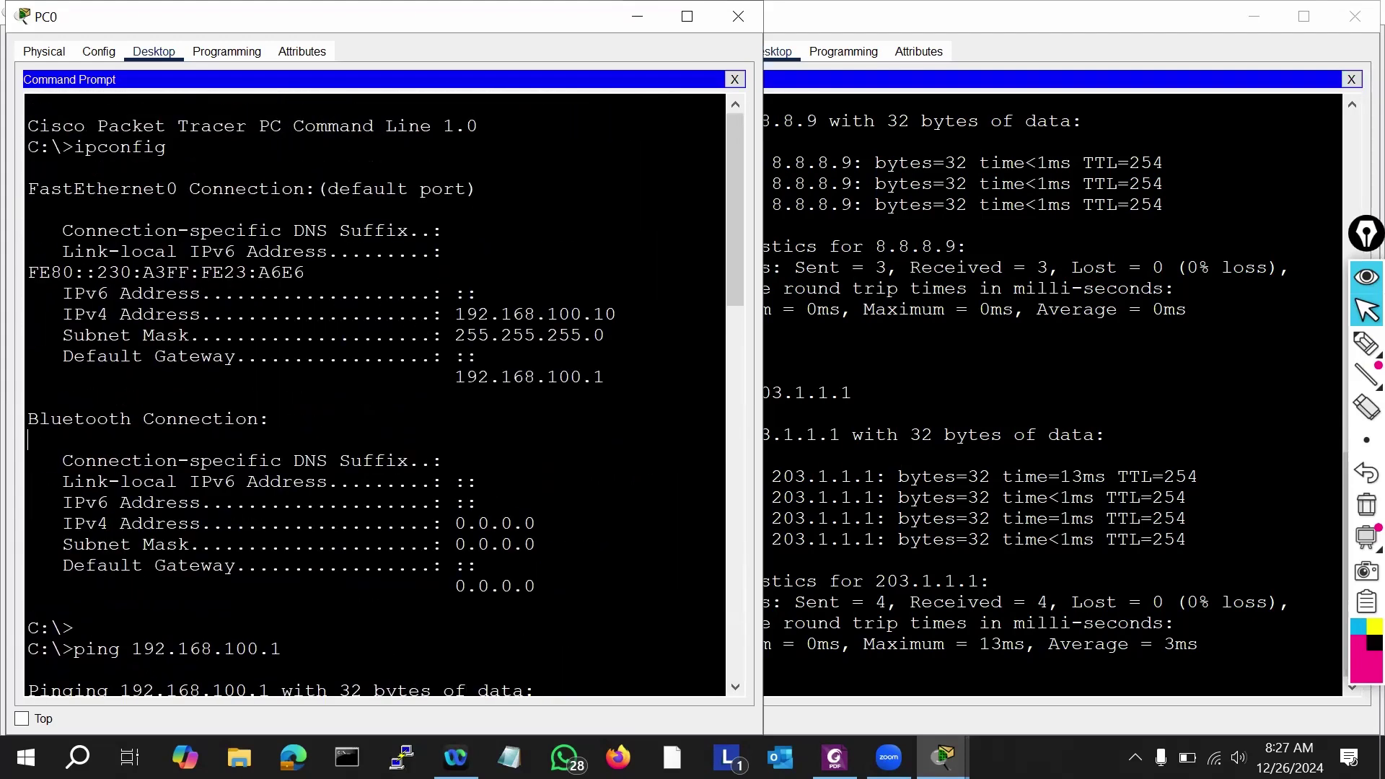
drag(456, 314, 617, 314)
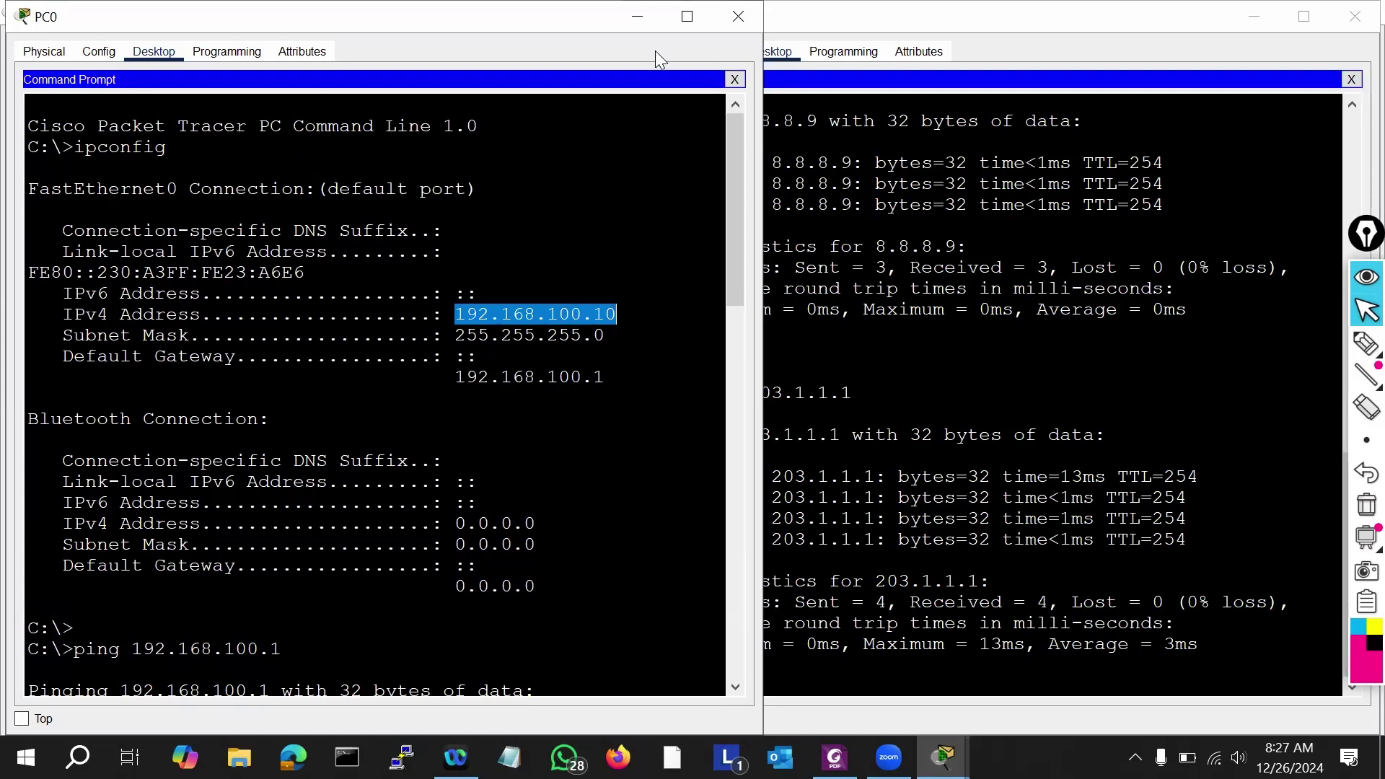
click(636, 10)
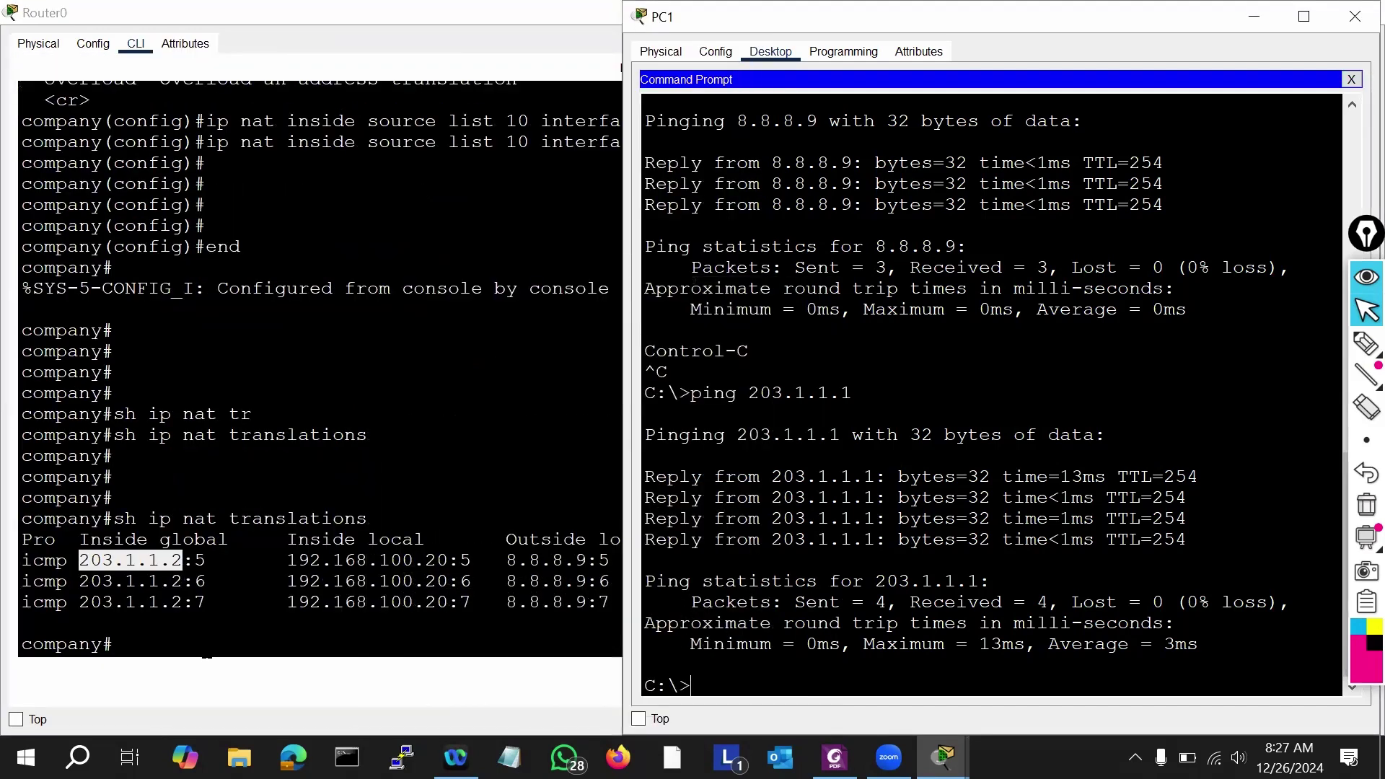
Step: Return to Router0's CLI and display the updated NAT translation table with sh ip nat translations
key(super+Up)
key(Up)
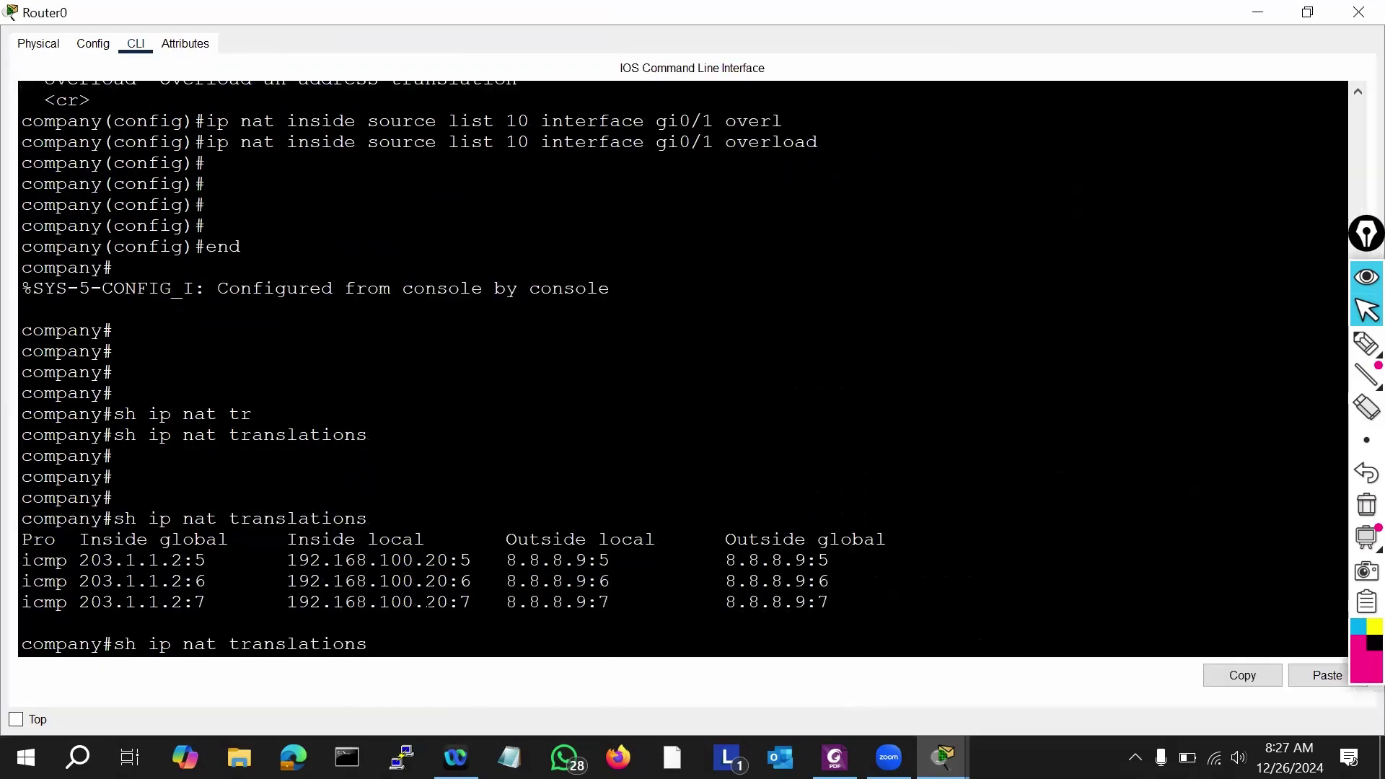
key(Return)
key(Return)
key(Return)
key(Return)
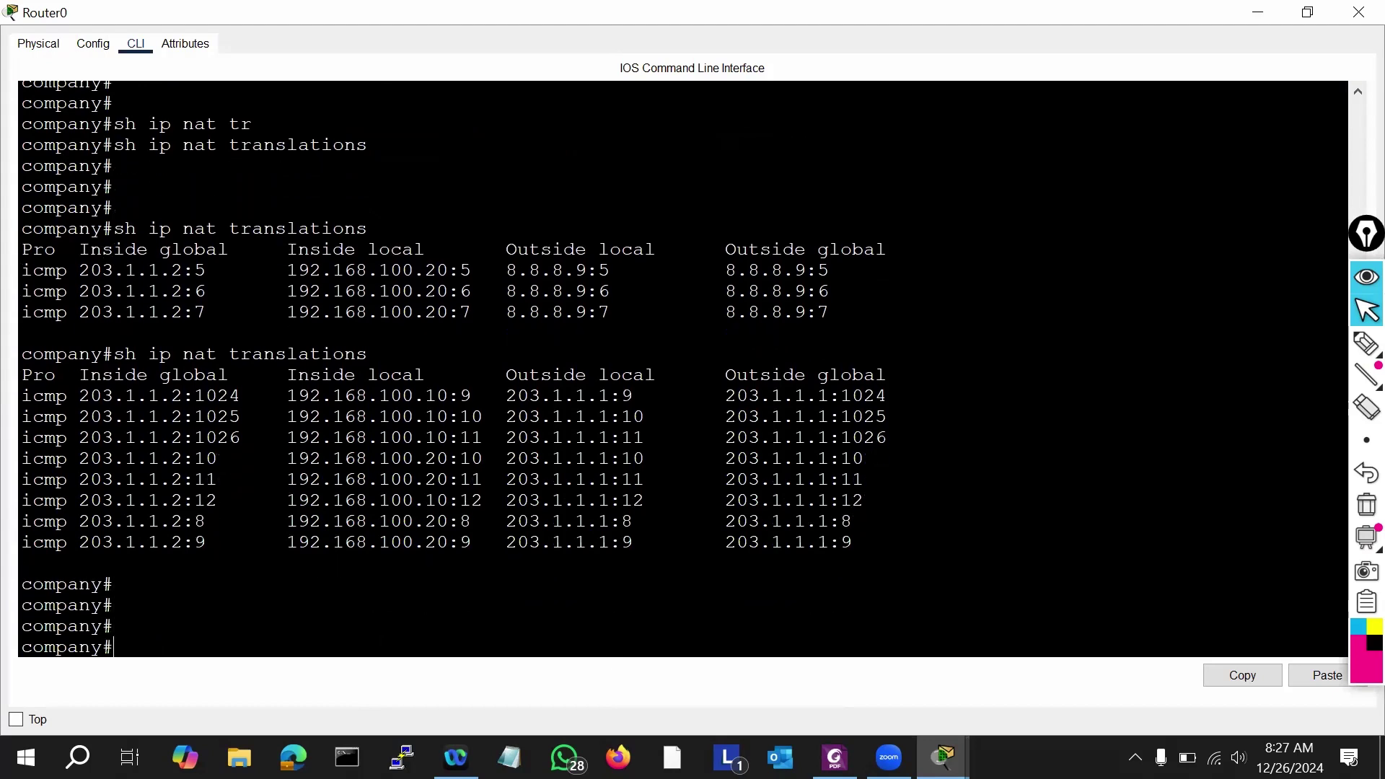
Step: Compare the inside local and inside global addresses of a PC0 entry and a PC1 entry, including the global port number
drag(447, 395, 288, 395)
drag(175, 395, 90, 395)
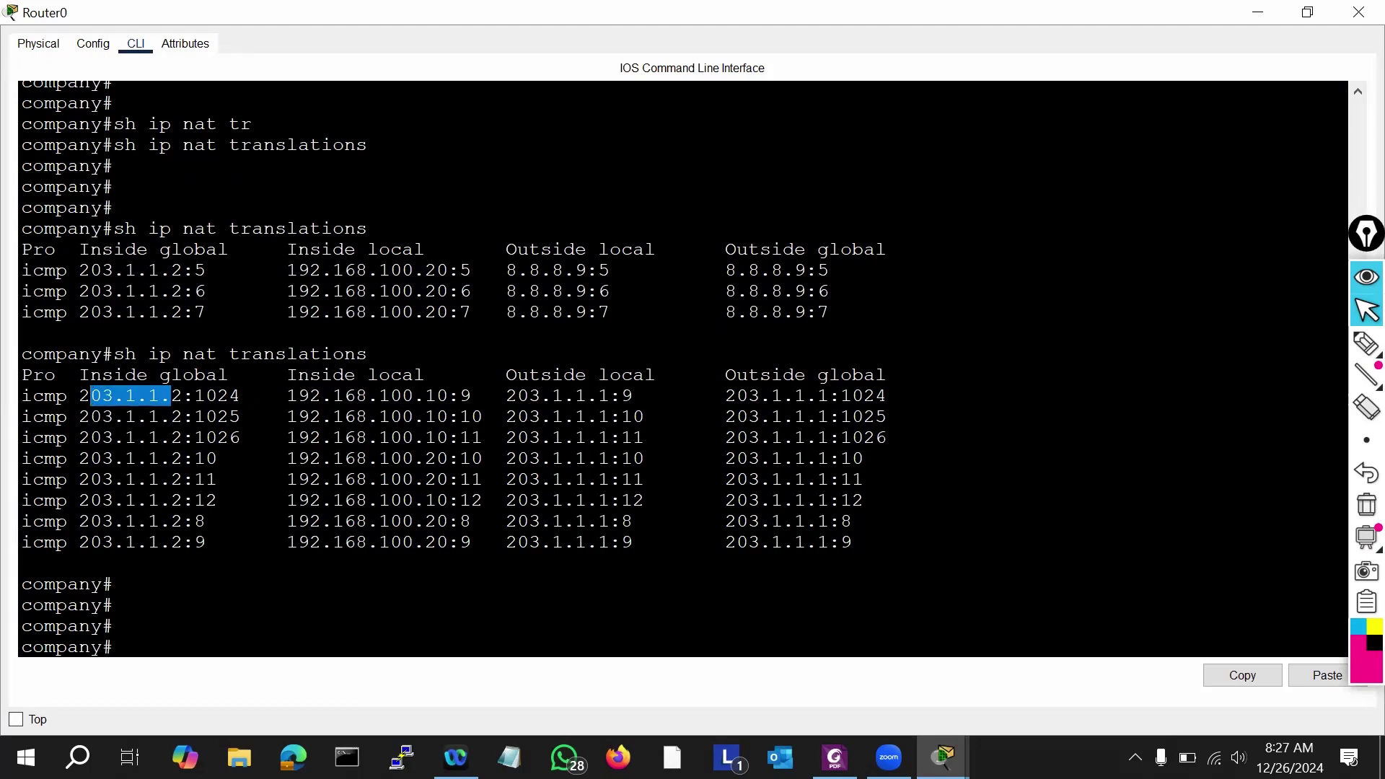
drag(448, 521, 368, 521)
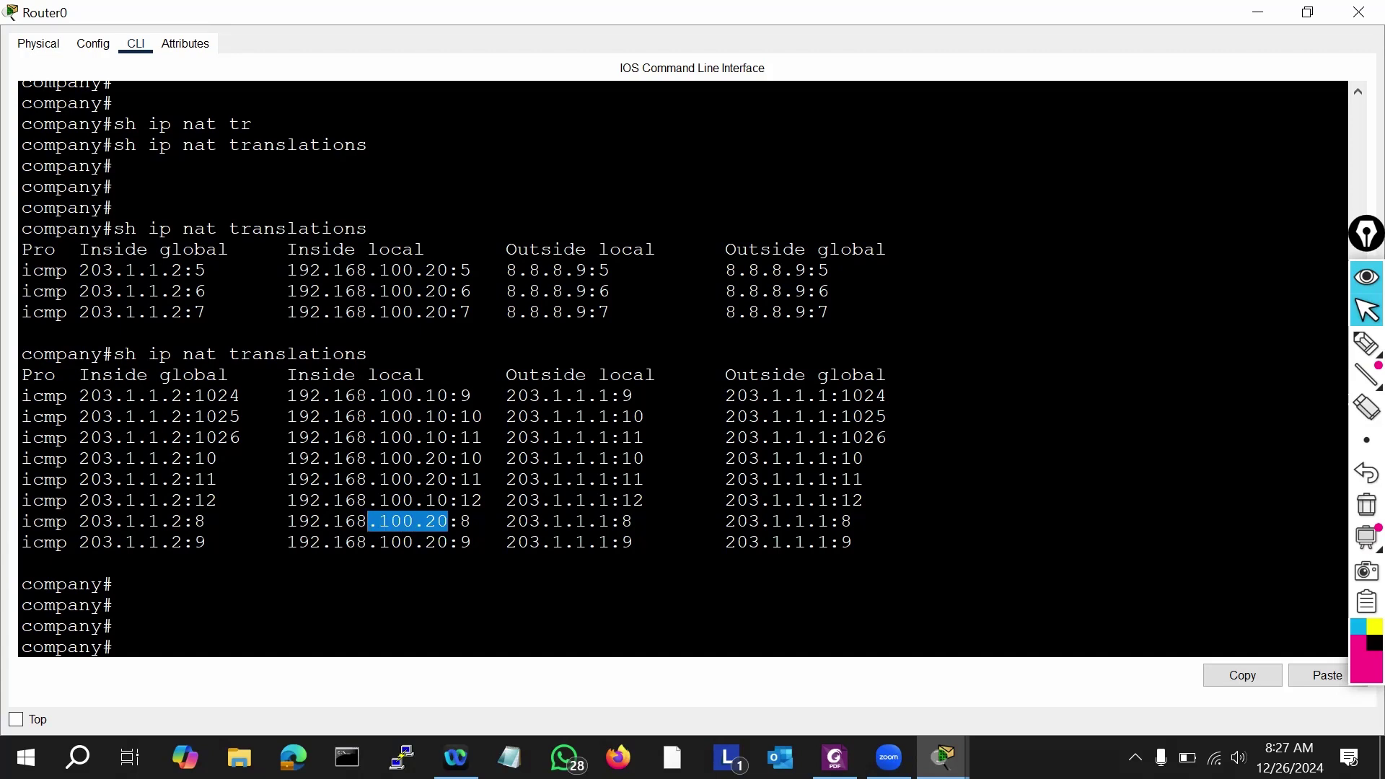
drag(184, 520, 34, 521)
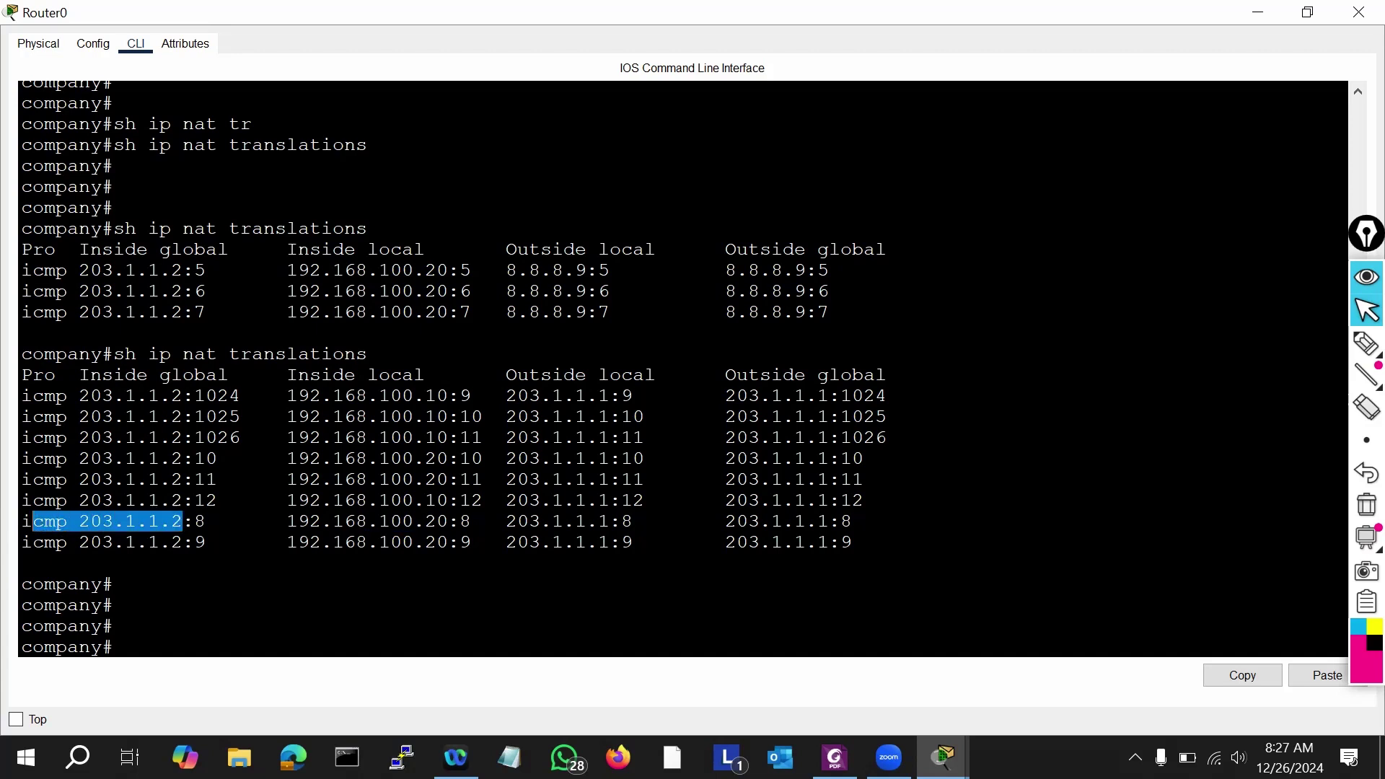
drag(217, 521, 184, 521)
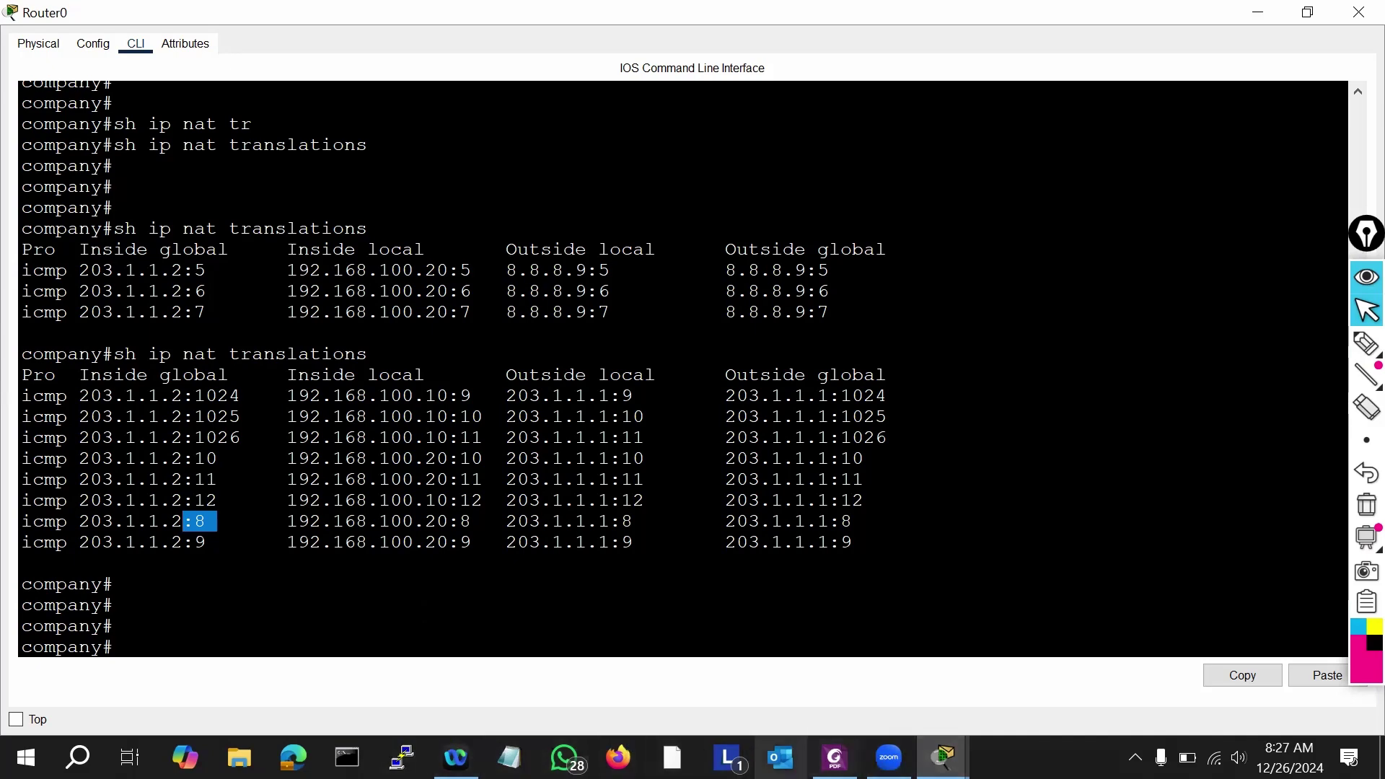
Step: Return to the topology in the main workspace and open the IP Configuration of Laptop0
click(943, 757)
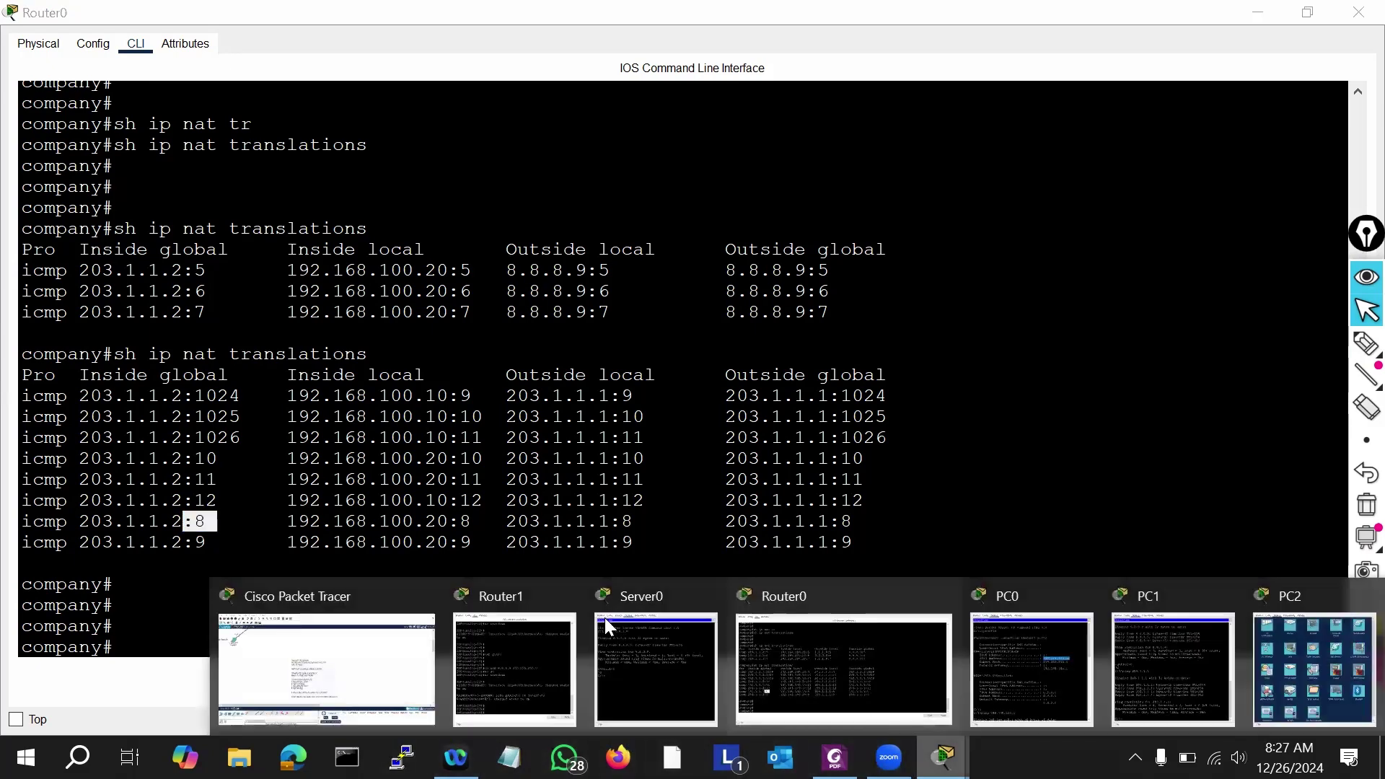
click(311, 677)
scroll(195, 328, up, 4)
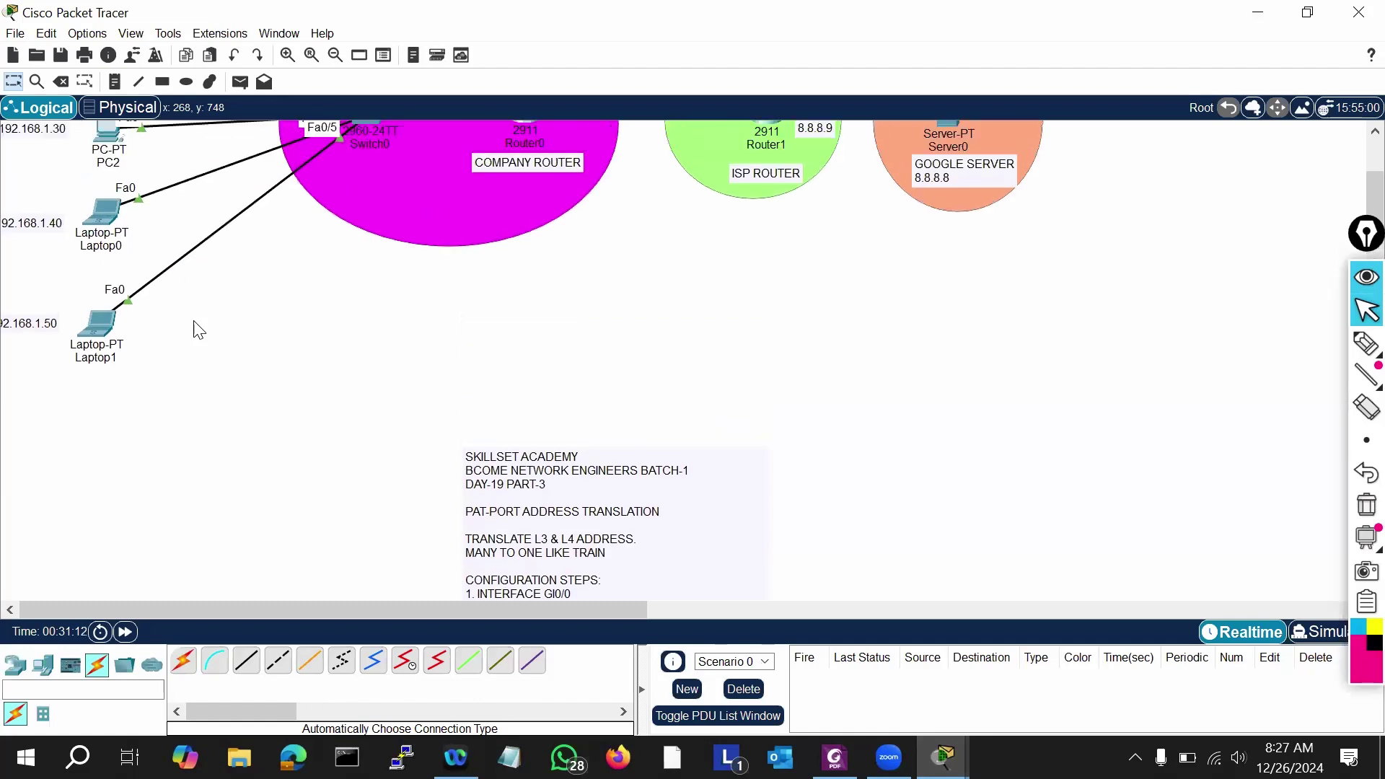
scroll(194, 328, up, 6)
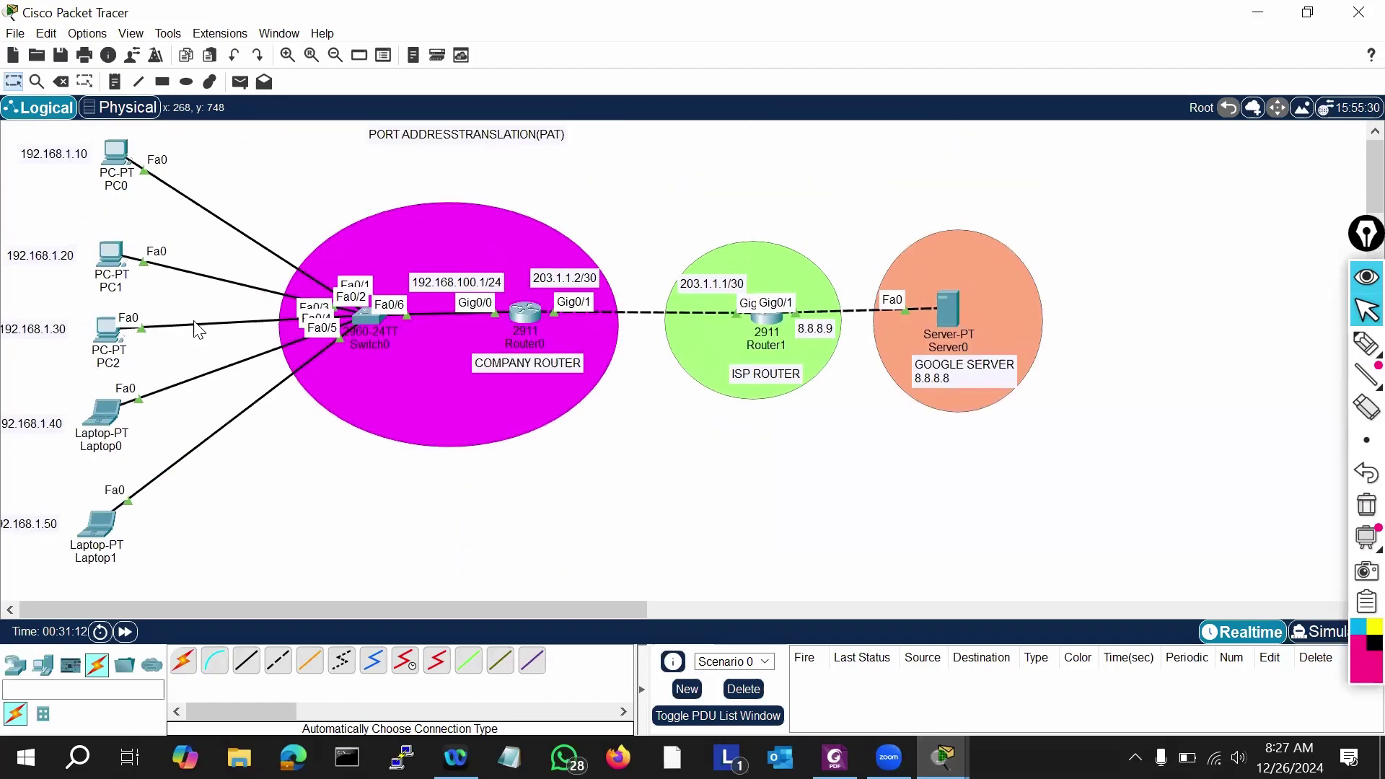
click(105, 421)
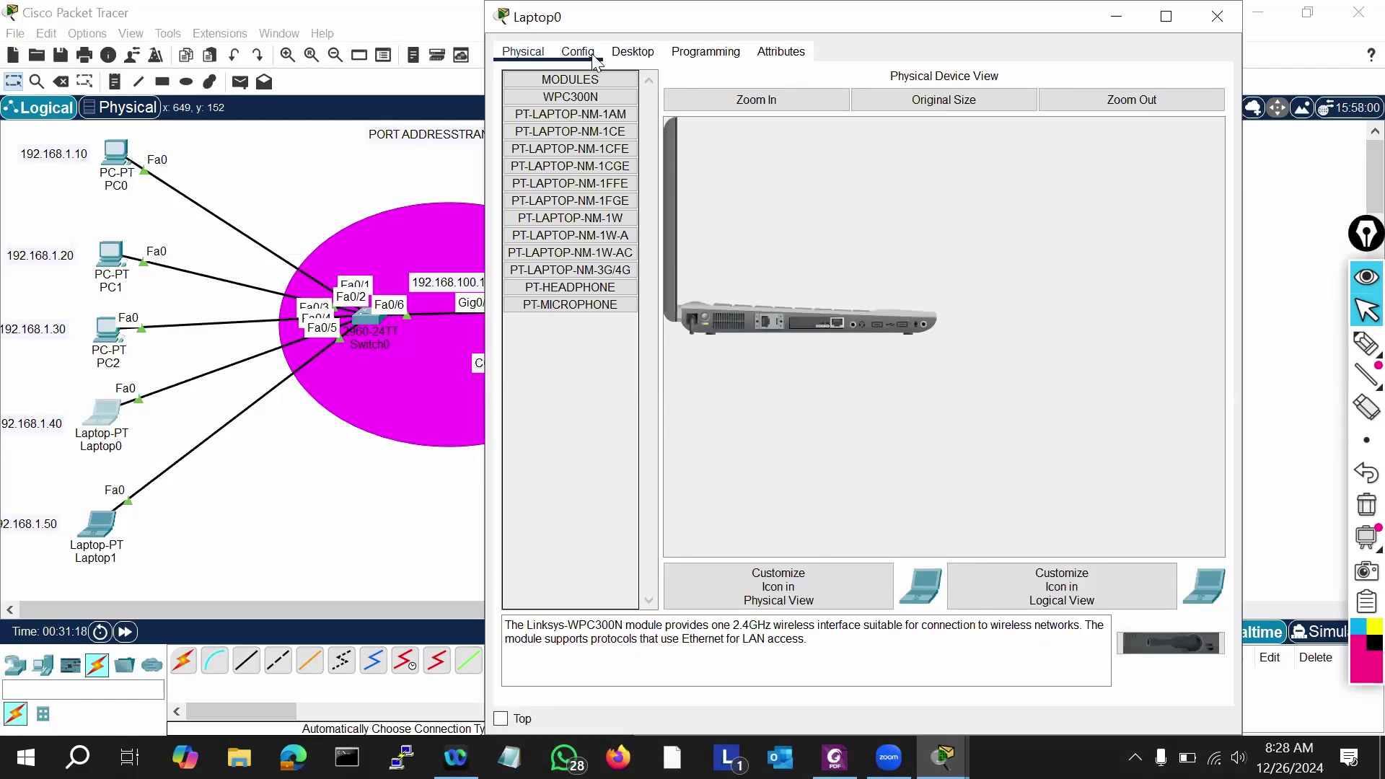
click(589, 52)
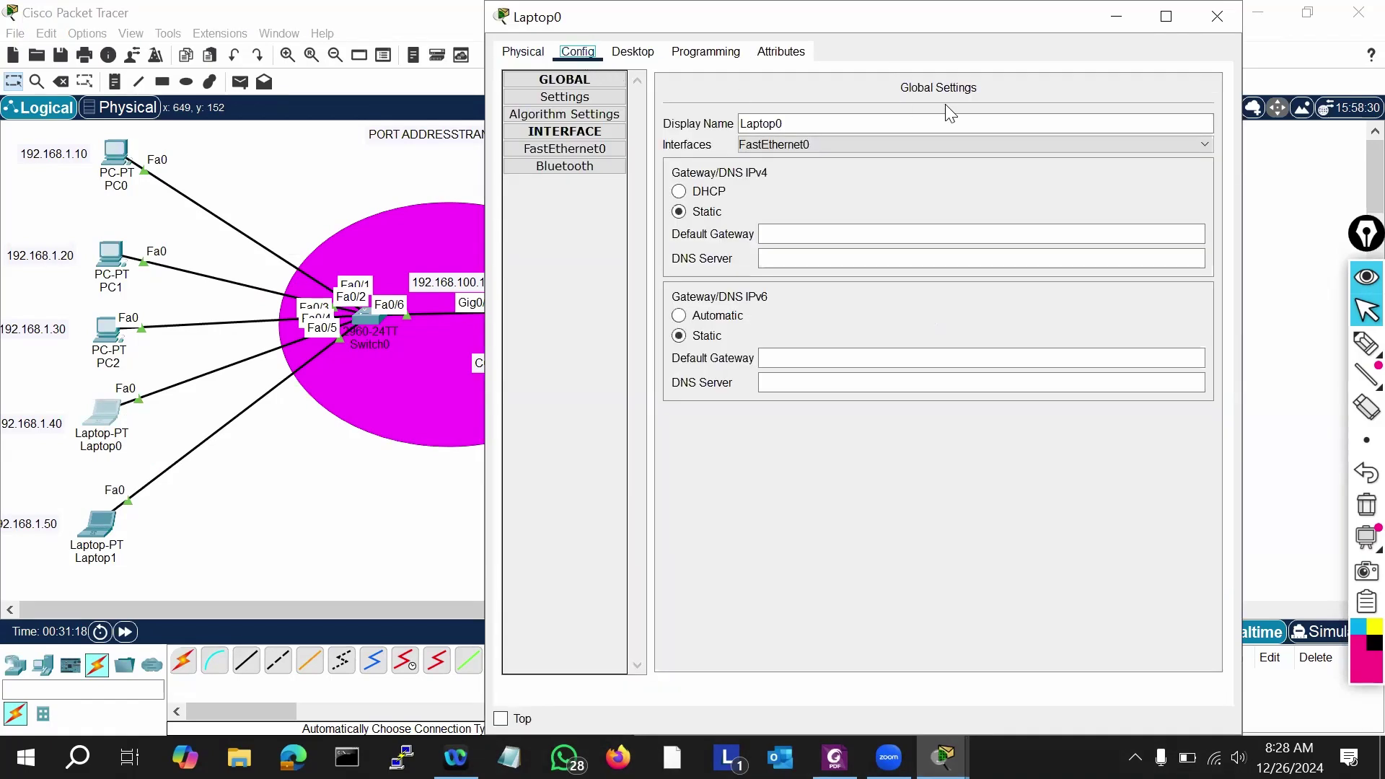
click(645, 56)
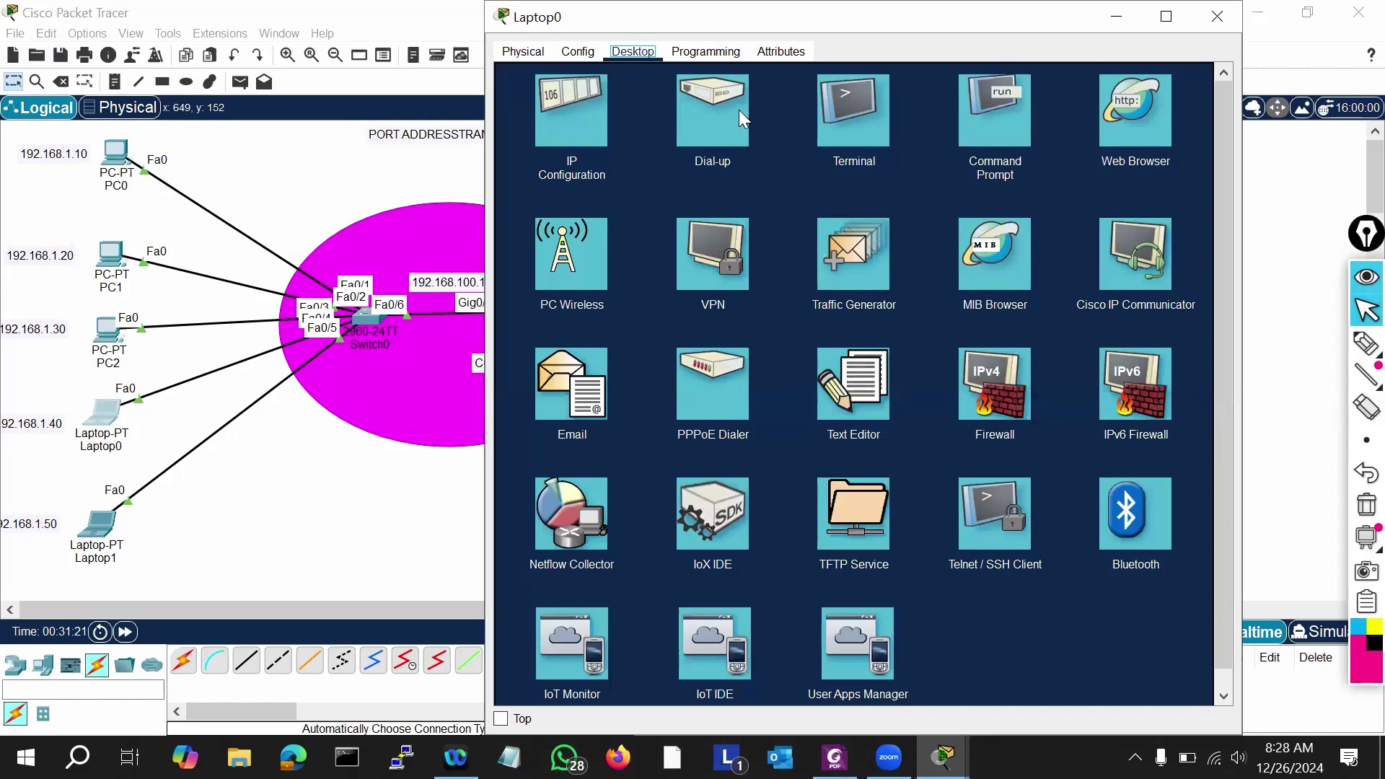
click(588, 135)
Step: Set Laptop0's static IPv4 address to 192.168.100.40 with subnet mask 255.255.255.0 and default gateway 192.168.100.1
click(786, 170)
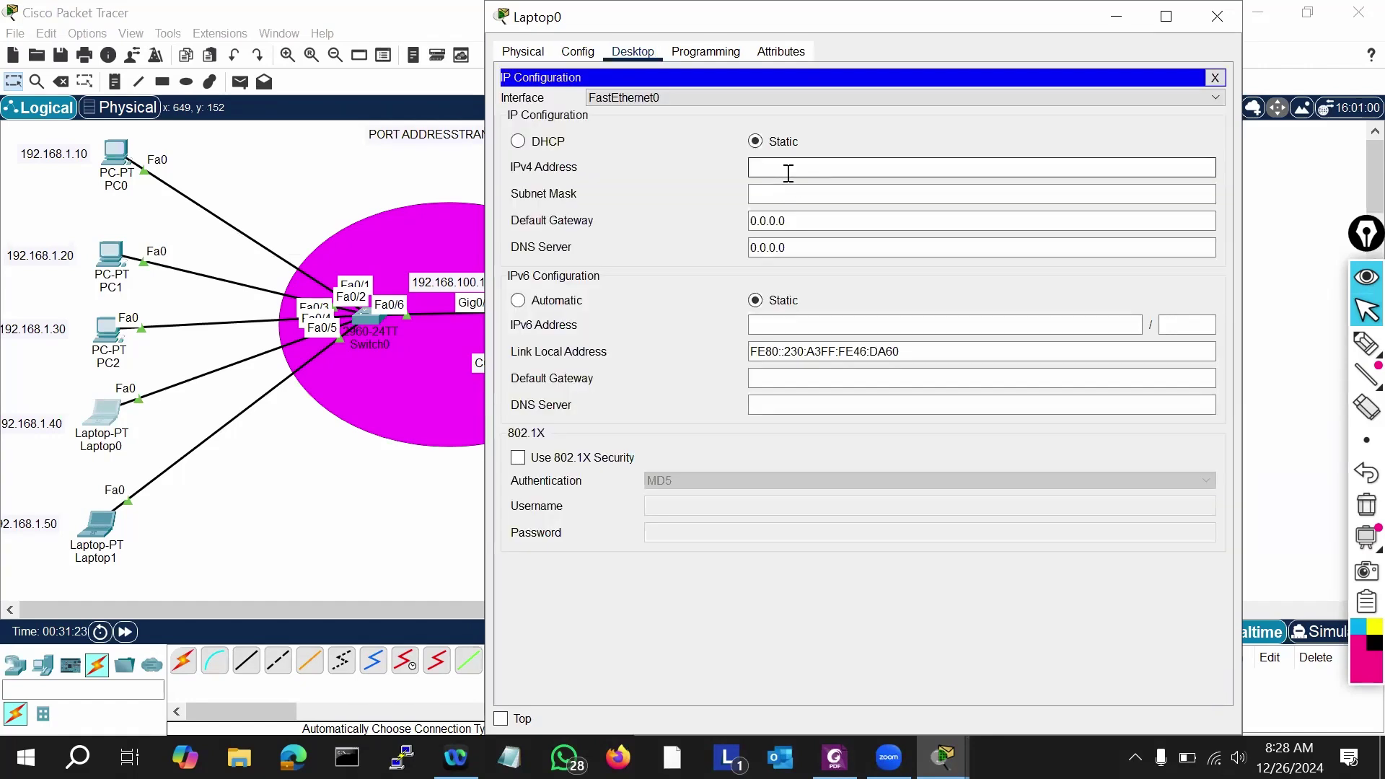
text(192.168.100.10)
key(BackSpace)
key(BackSpace)
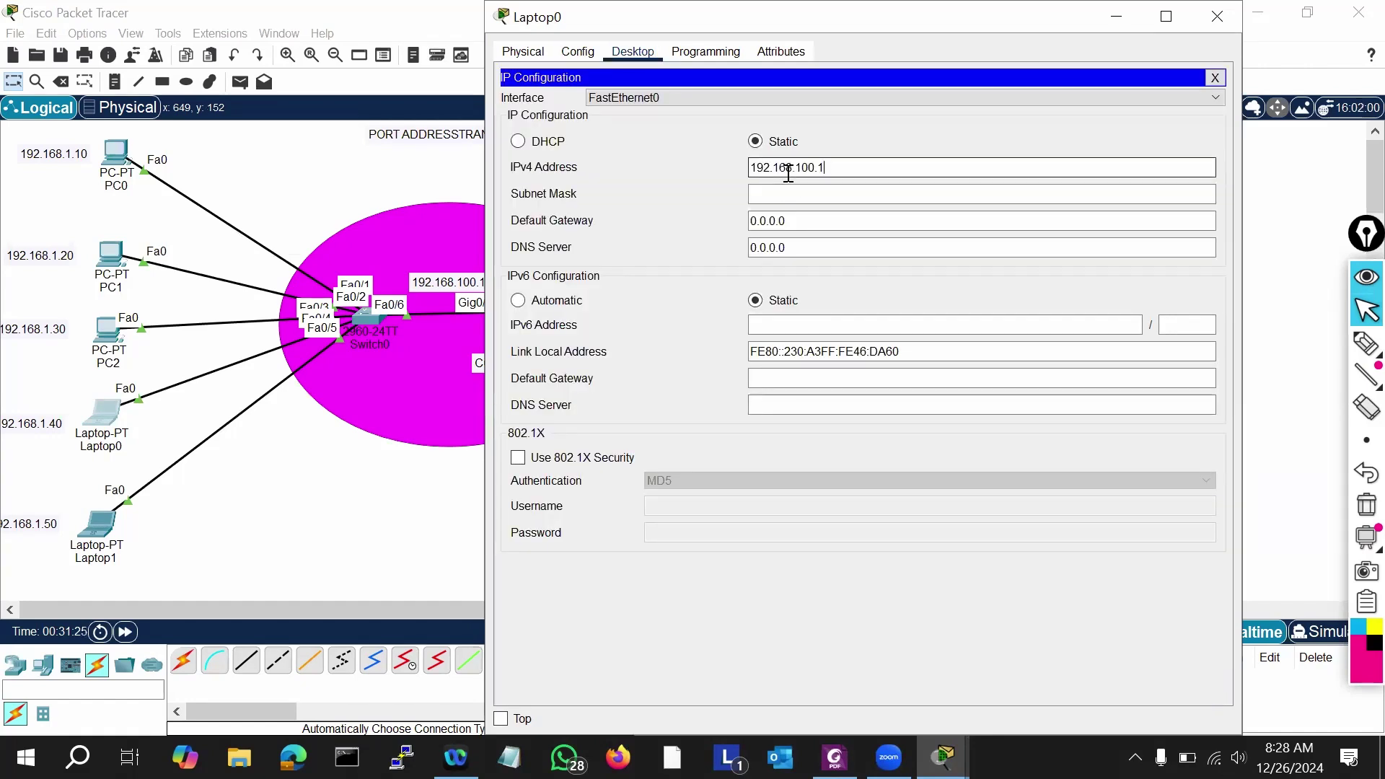
text(40)
click(802, 194)
click(801, 220)
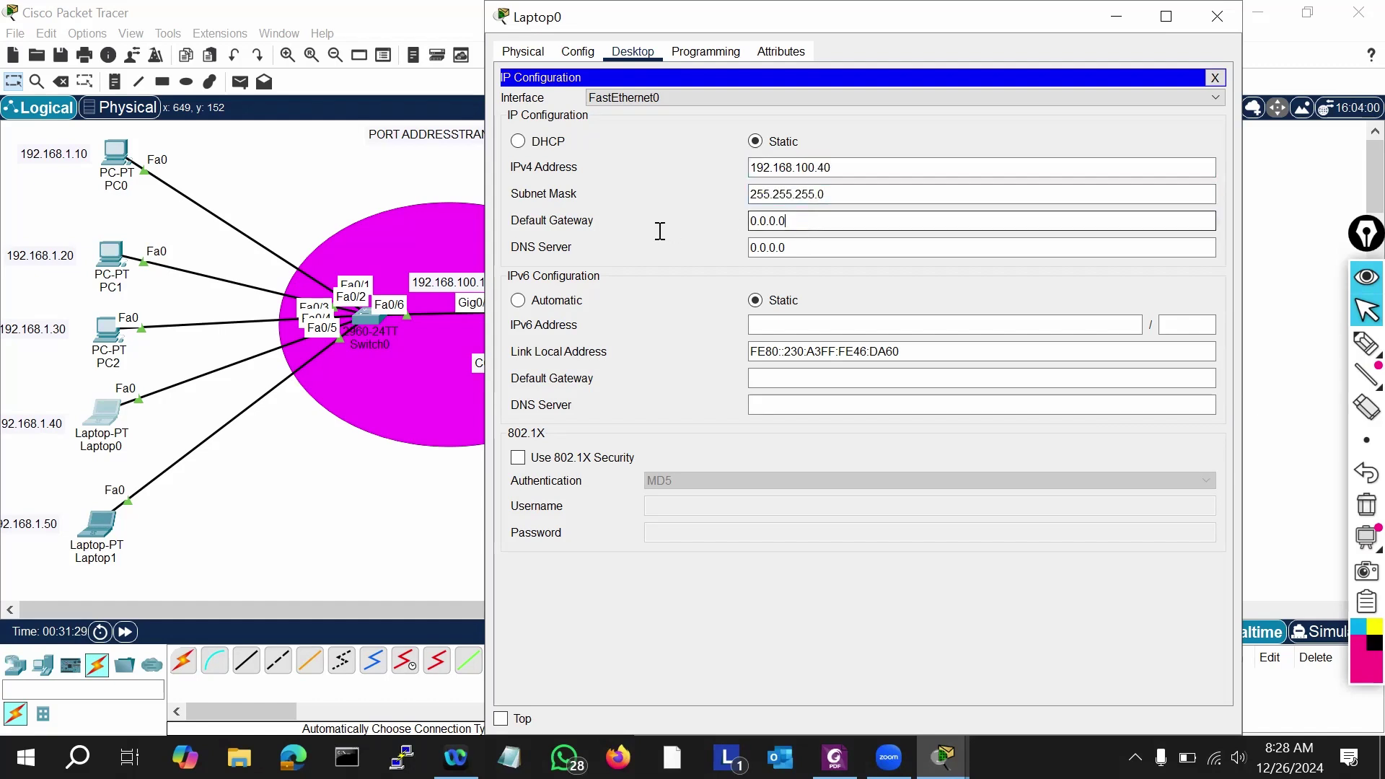
drag(798, 220, 721, 217)
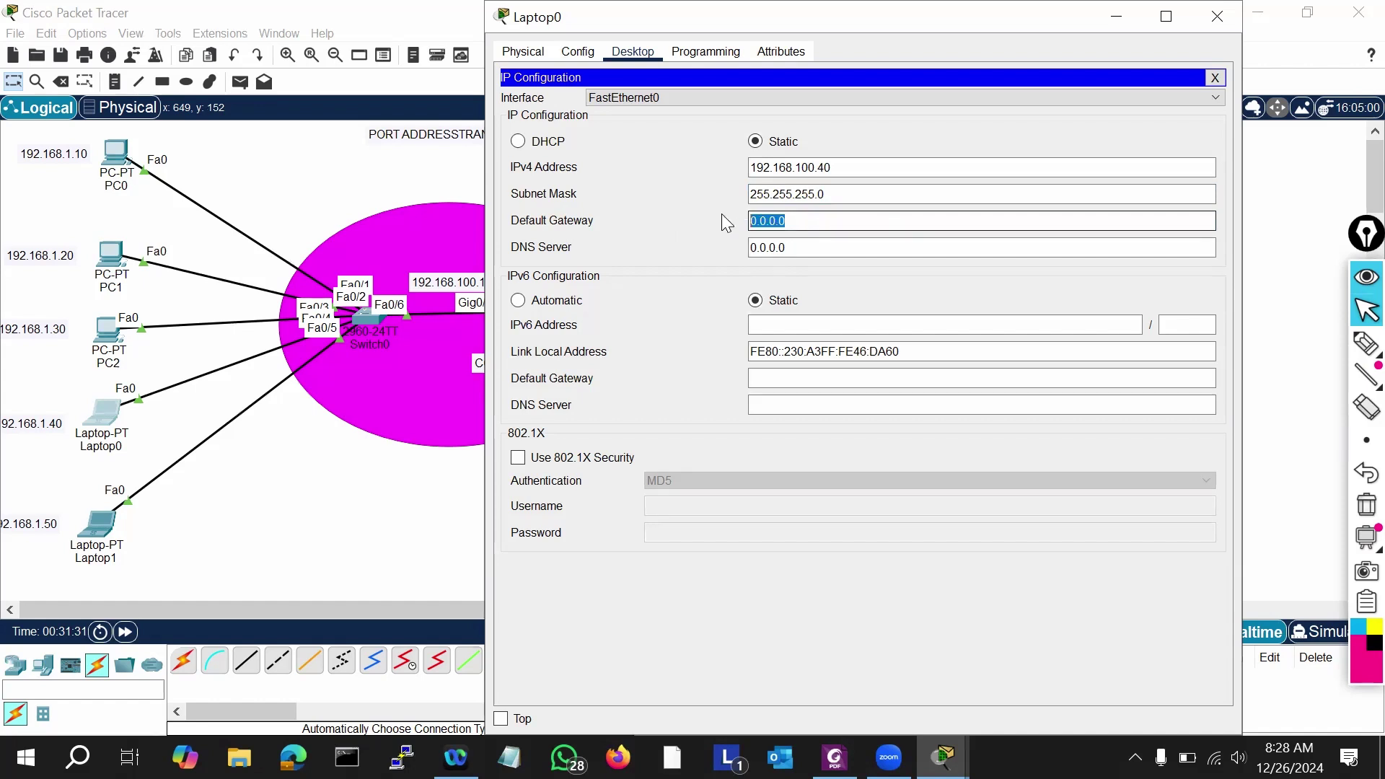
text(192.168.100.10)
key(BackSpace)
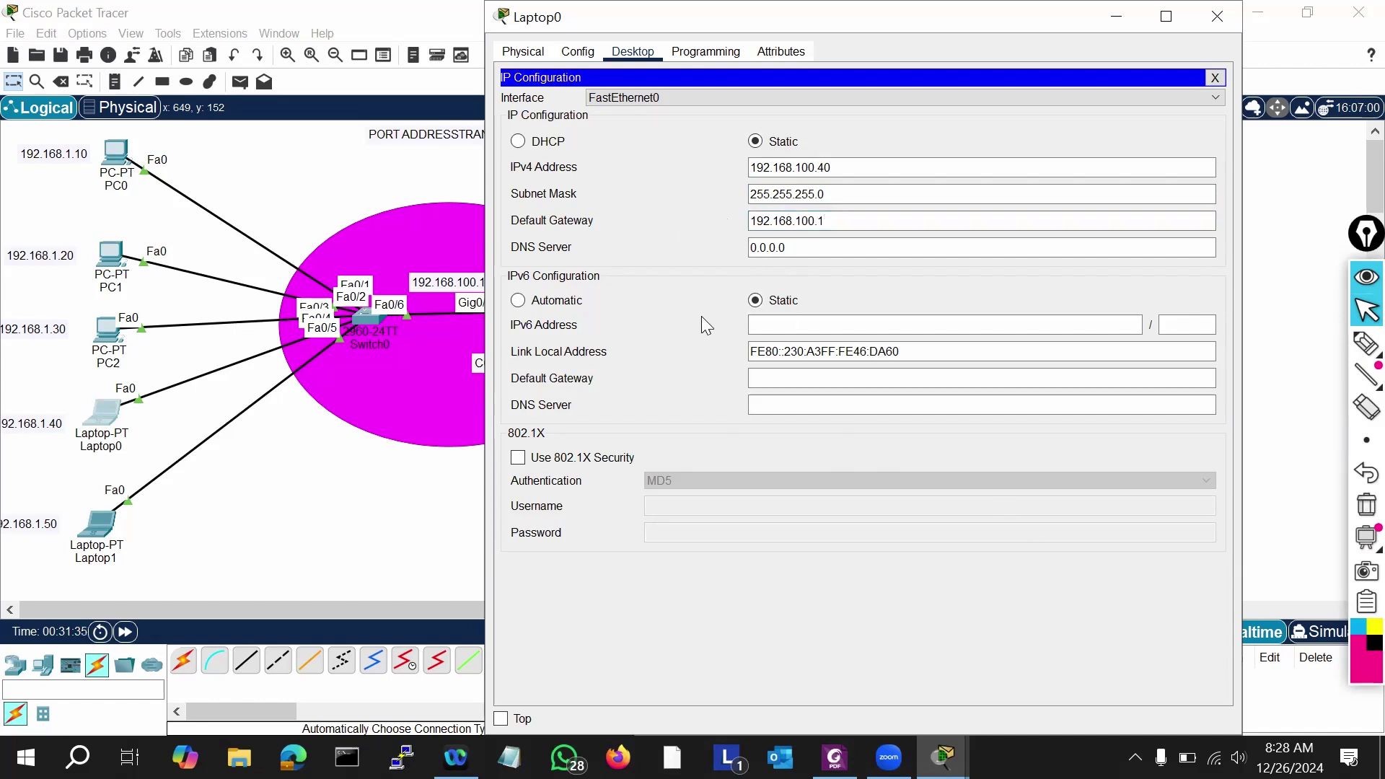
Step: Check Laptop0's default gateway in its global settings and close its IP Configuration
click(581, 51)
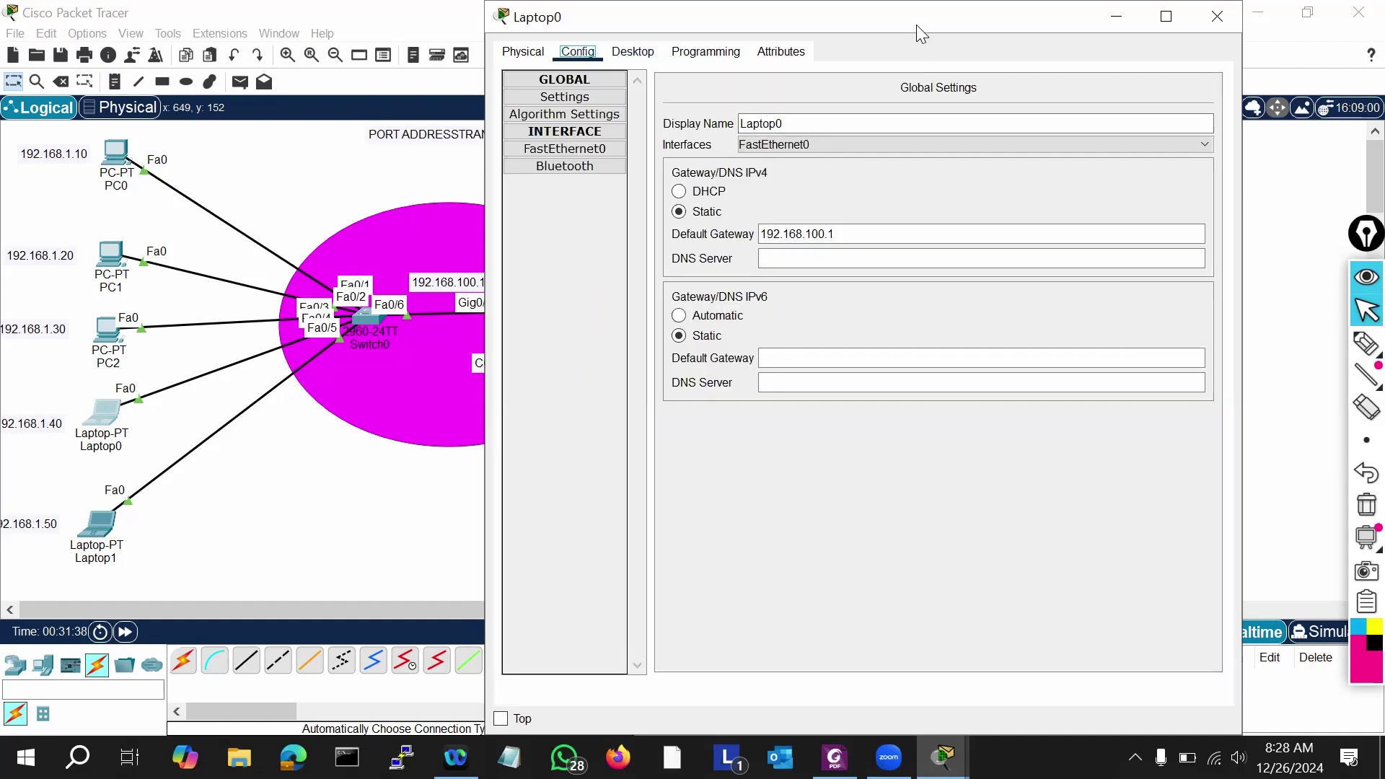
drag(916, 25, 883, 88)
click(601, 117)
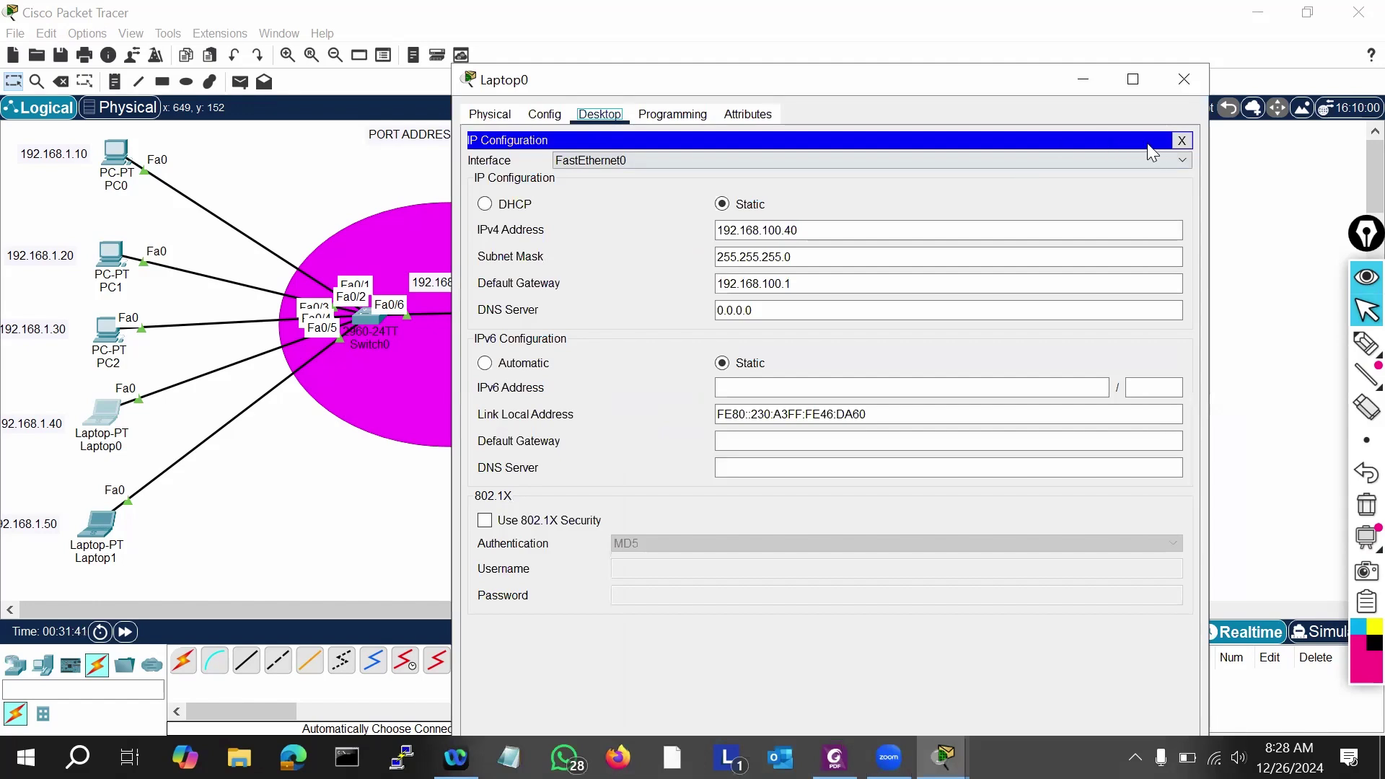
click(1182, 140)
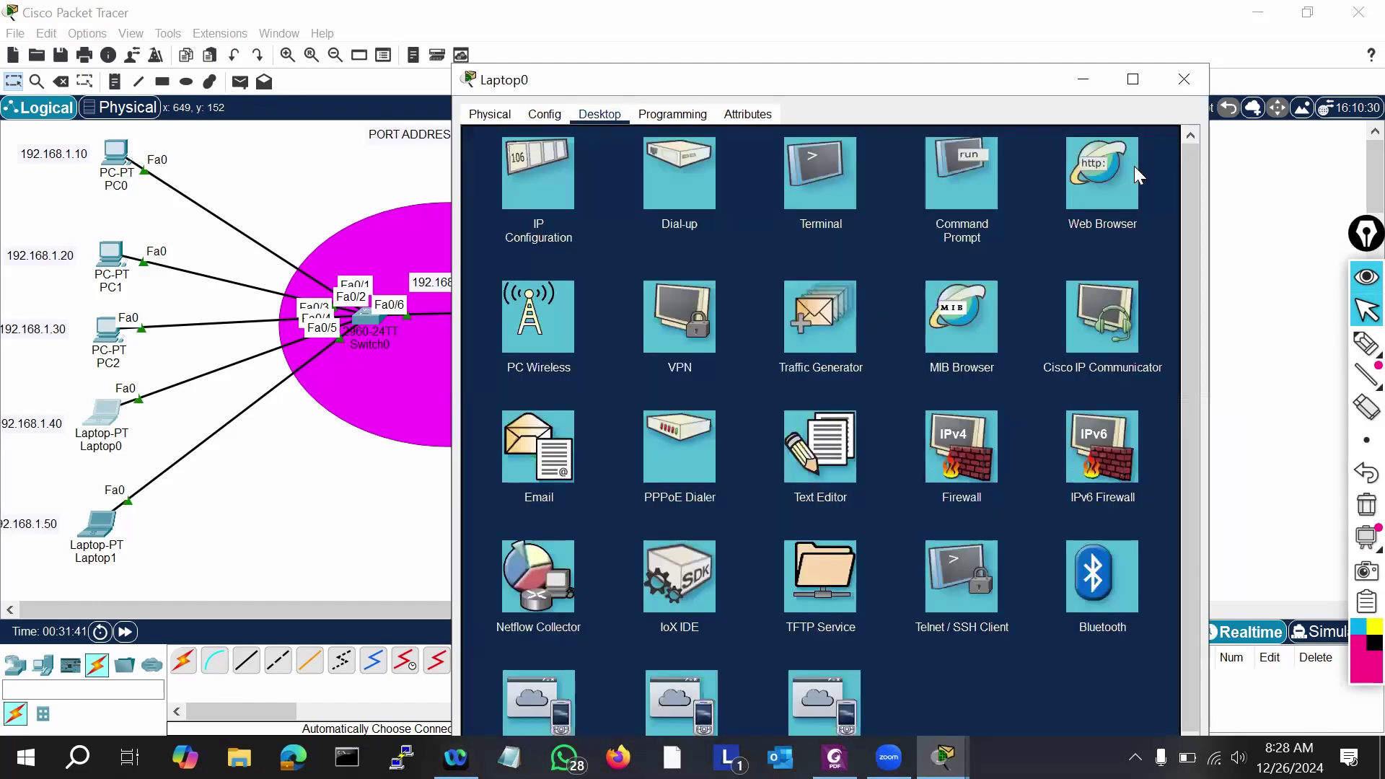
Step: In Laptop0's Command Prompt, display the addressing with ipconfig and ping 8.8.8.9
click(963, 189)
text(ipco)
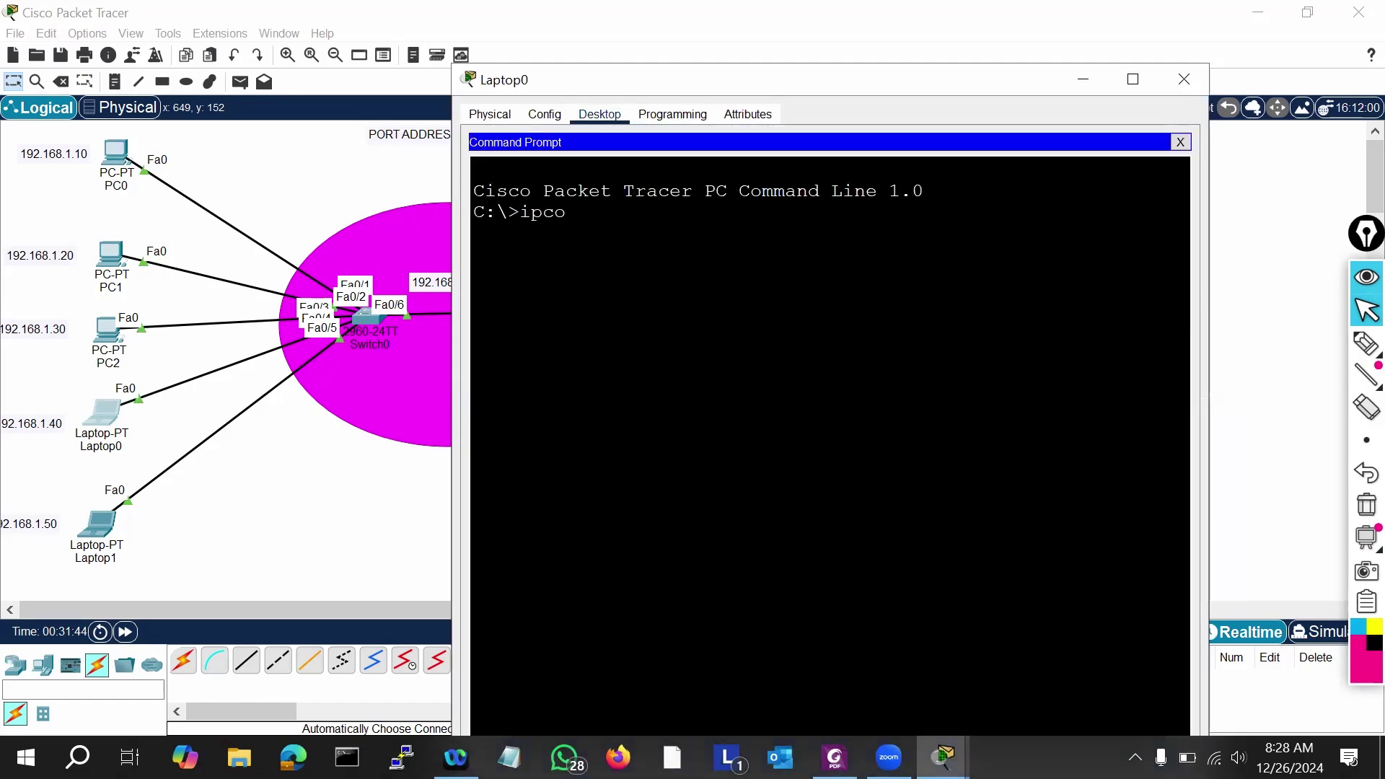
text(nfig)
key(Return)
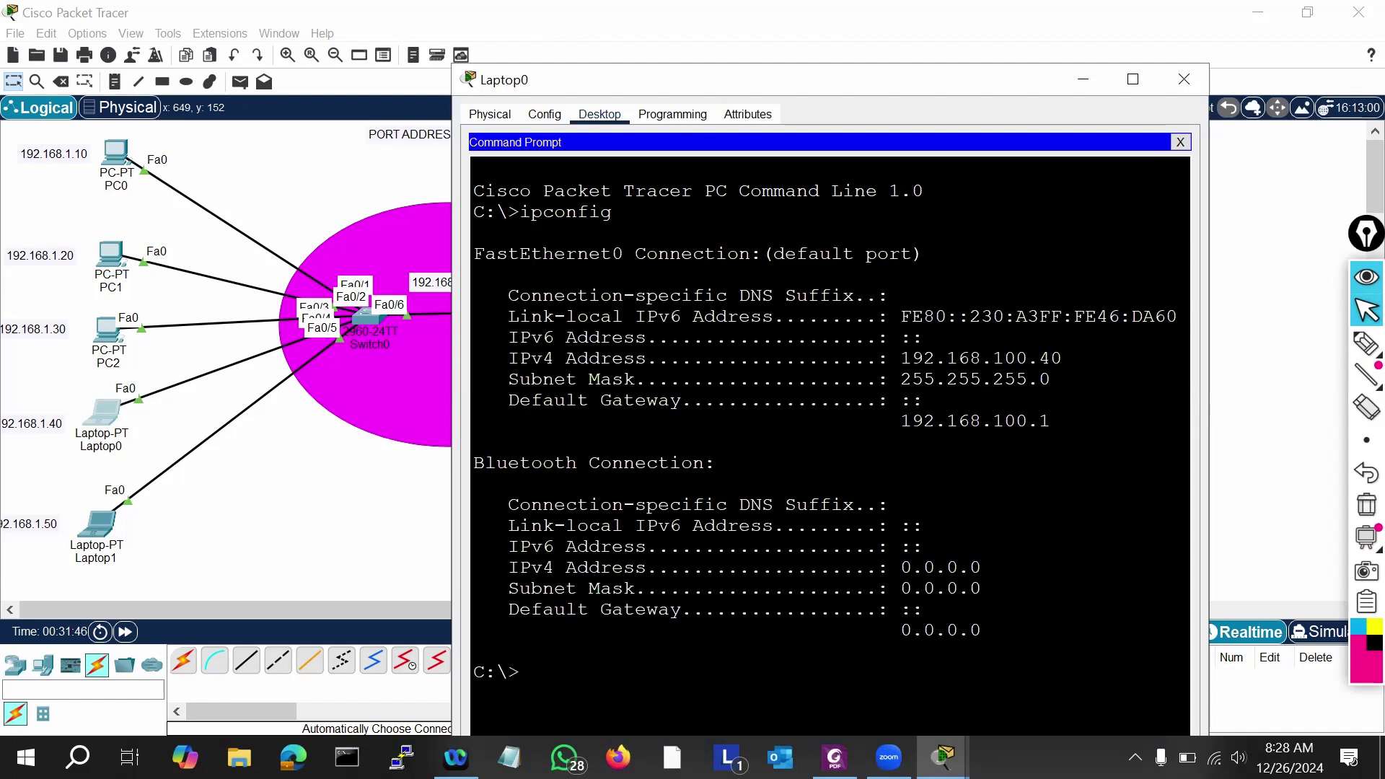
text(ping 8.8.8.9)
key(Return)
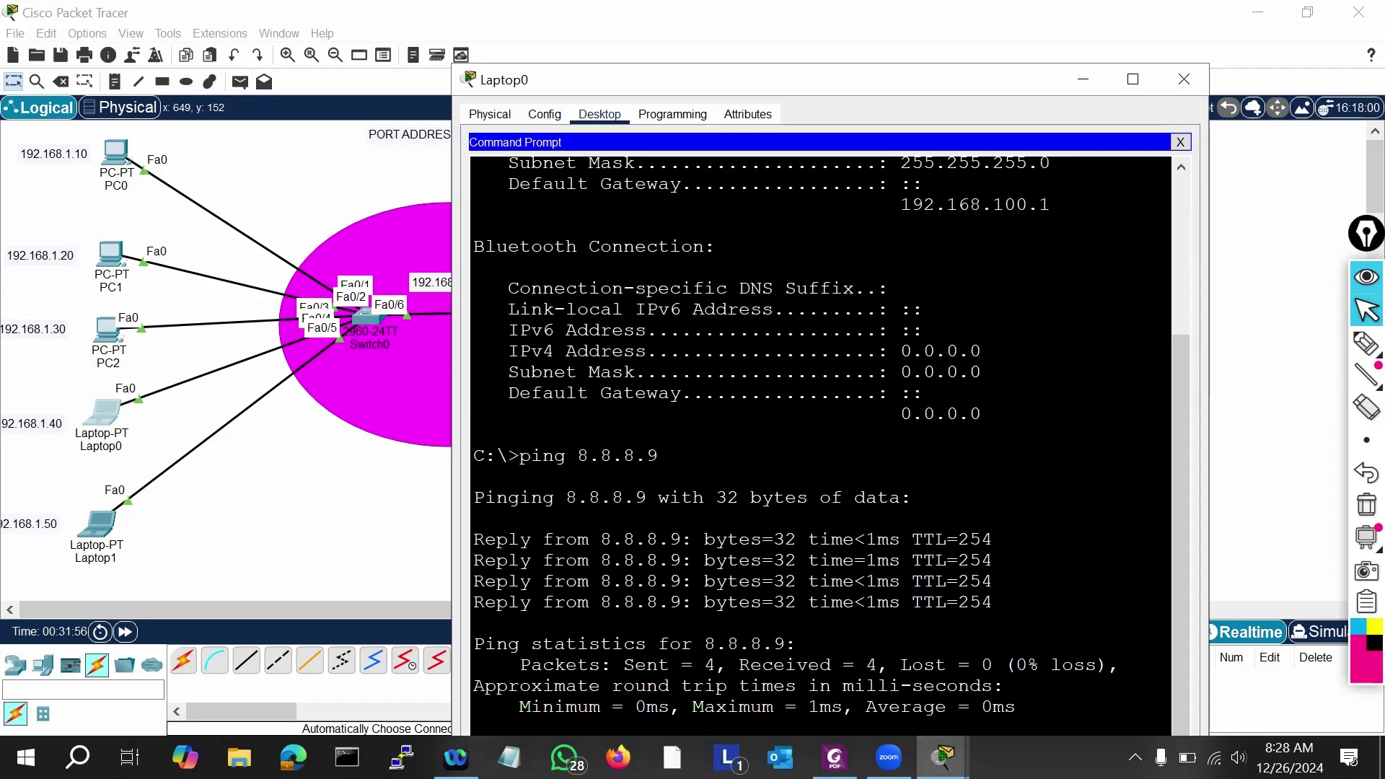
Step: Switch to Router0's CLI and display the NAT translations after Laptop0's ping with sh ip nat translations
click(942, 758)
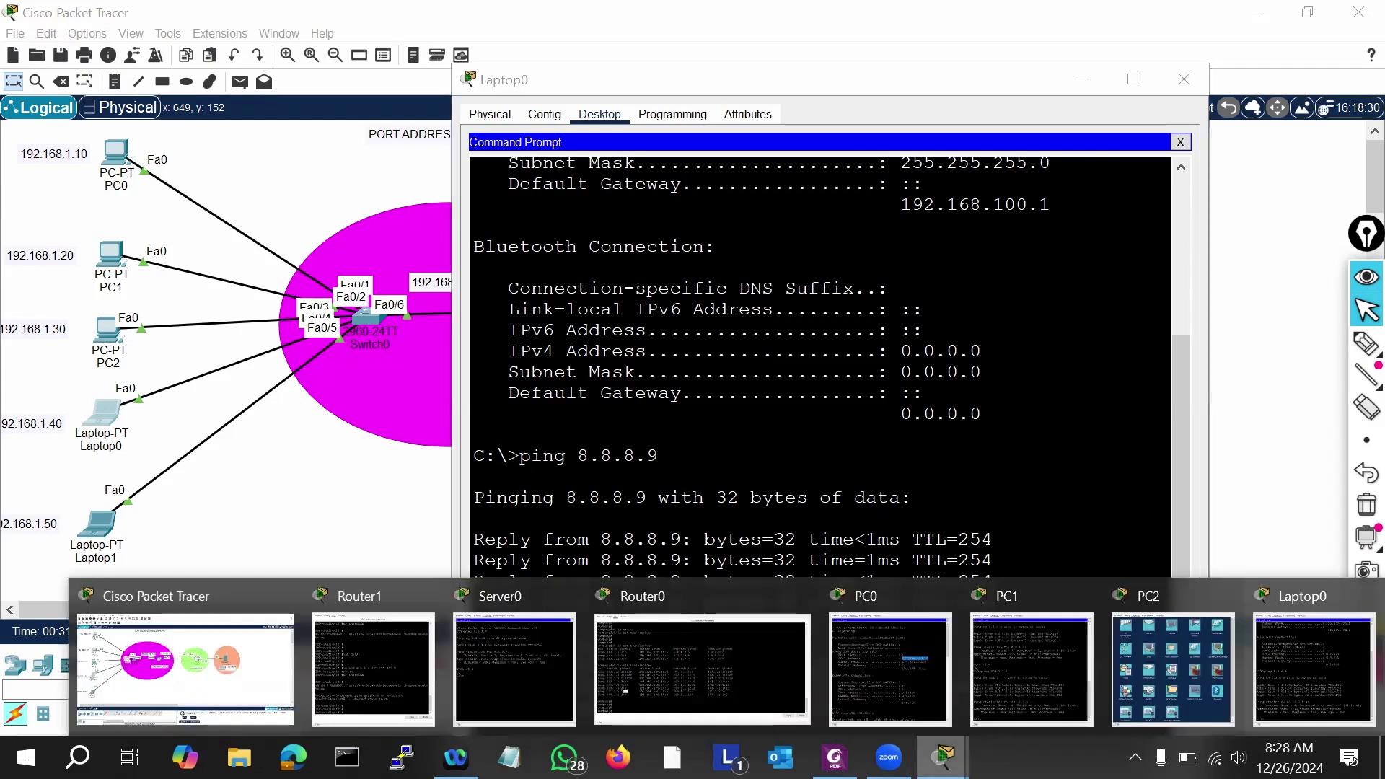
click(690, 660)
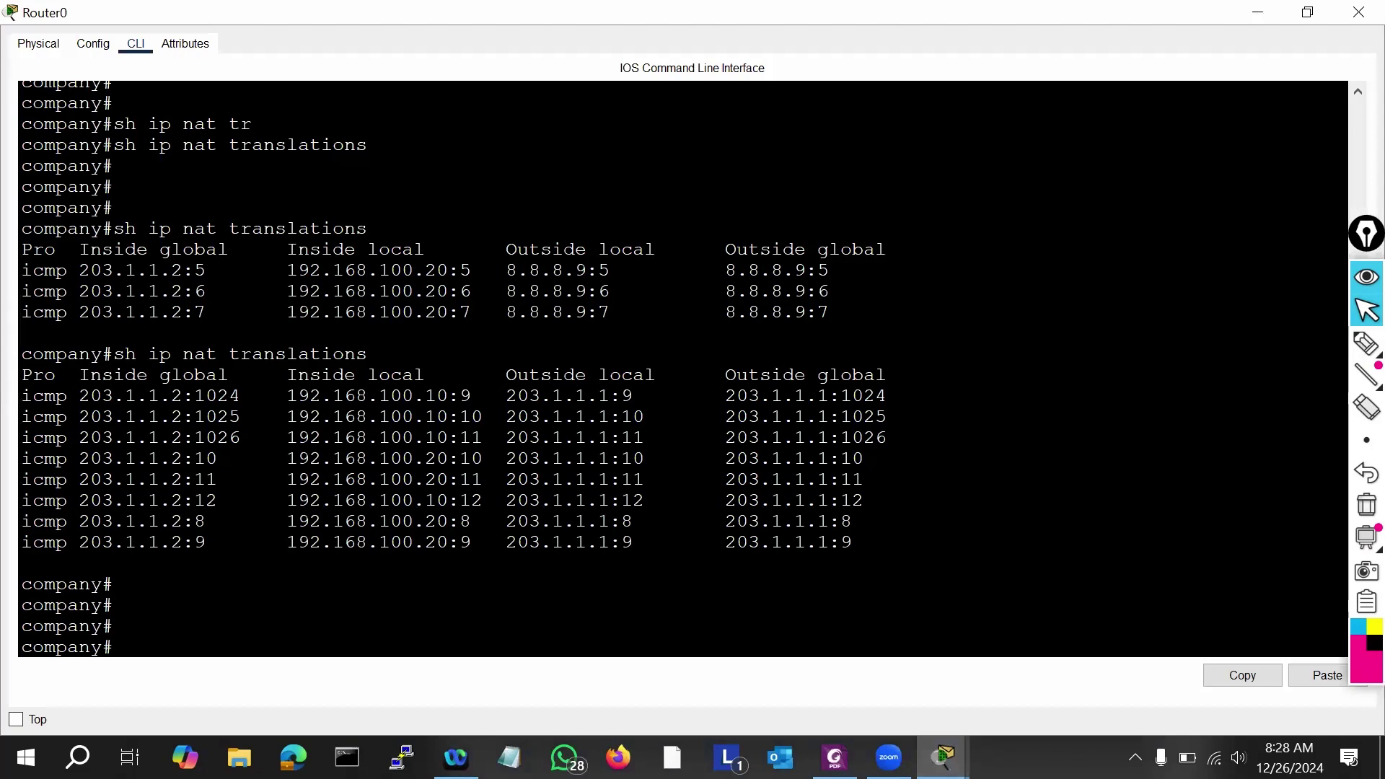
key(Up)
key(Return)
key(Return)
key(Return)
key(Return)
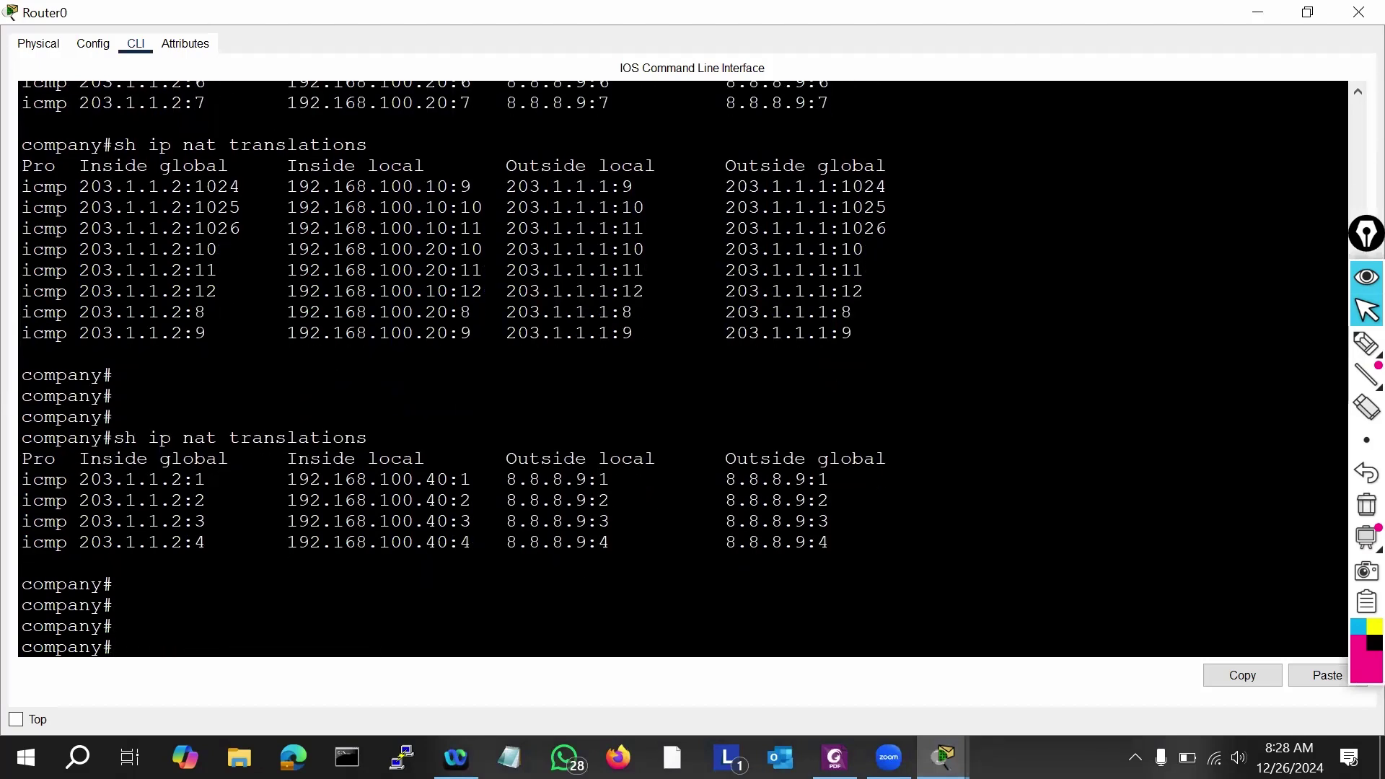
Step: Compare the inside local and inside global addresses of Laptop0's first translation entry
drag(449, 479, 287, 479)
click(183, 479)
drag(183, 479, 77, 479)
key(Return)
key(Return)
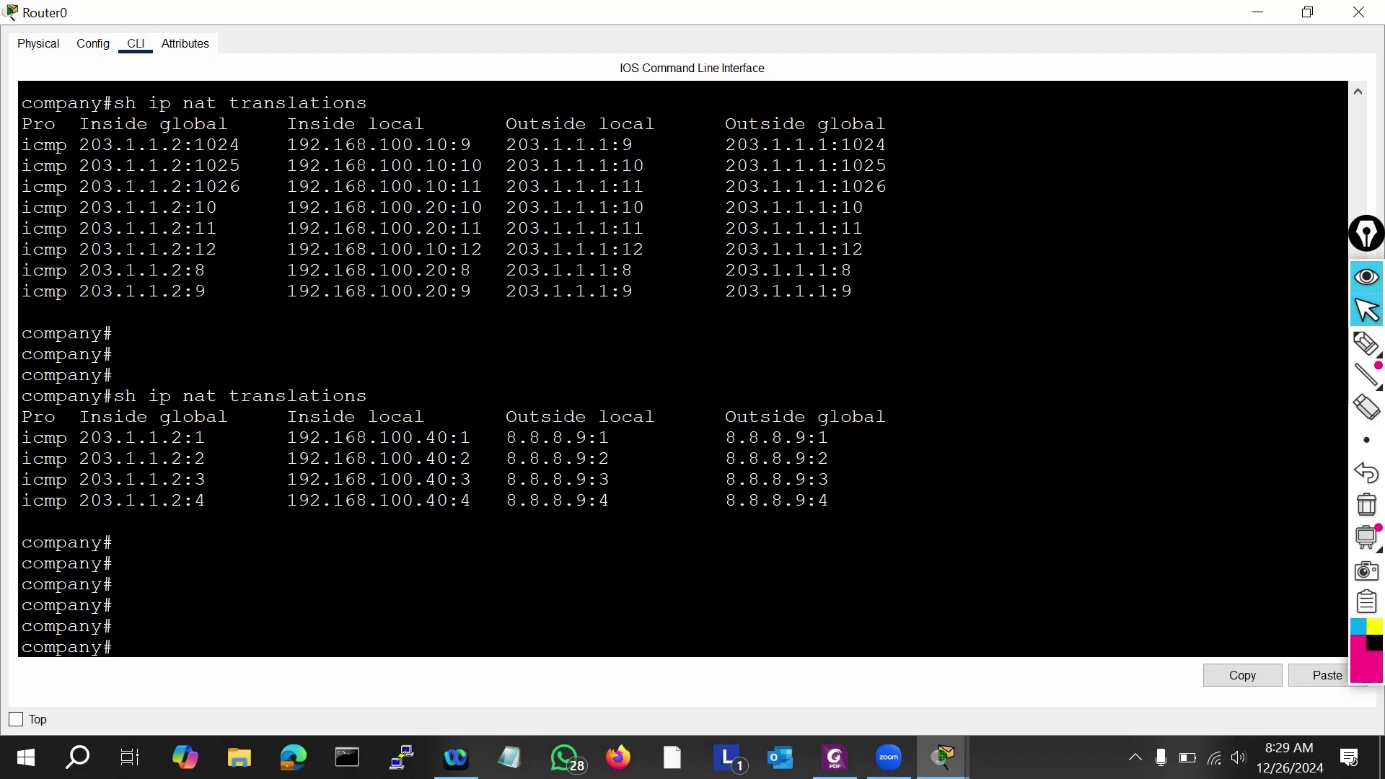
Step: Look up the options of clear ip nat translation and delete all dynamic translations with clear ip nat translation *
text(clea)
key(Tab)
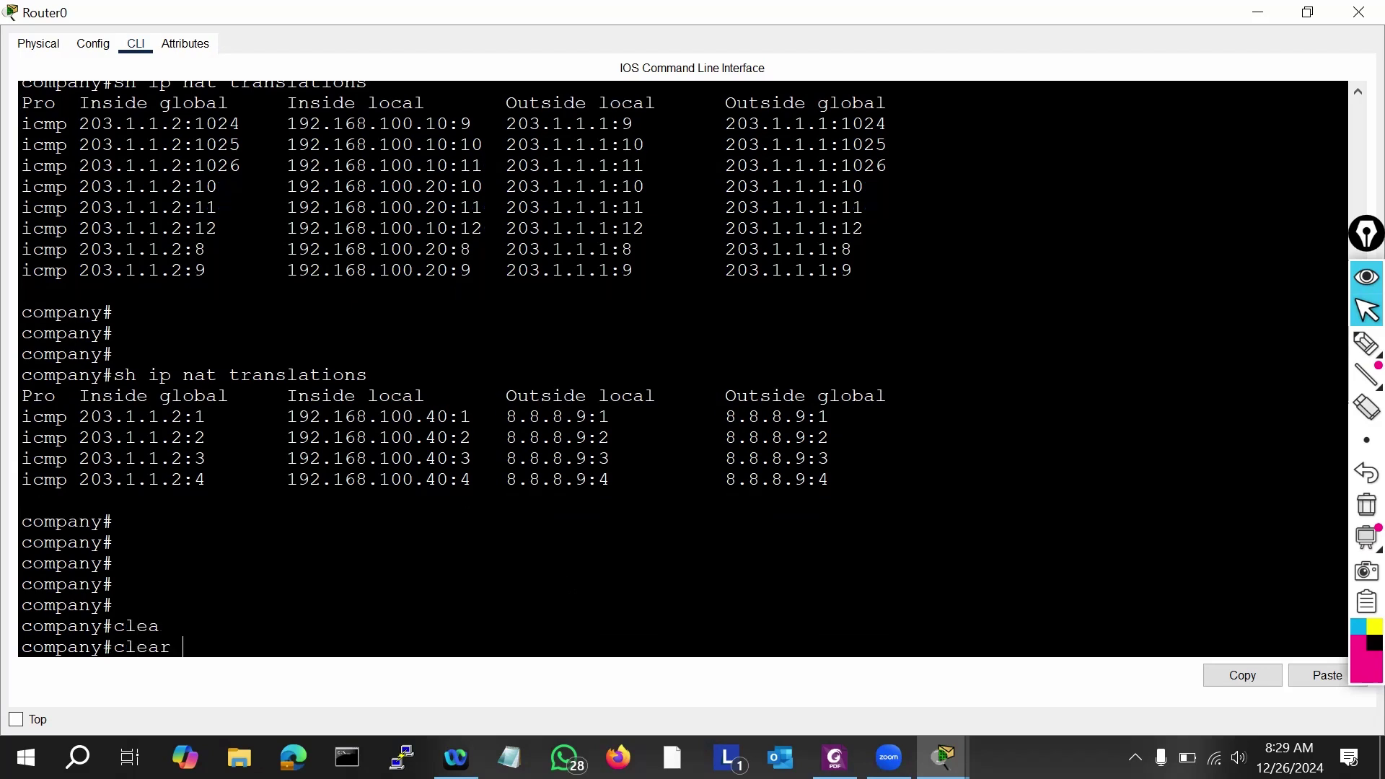
text(ip nat)
key(Tab)
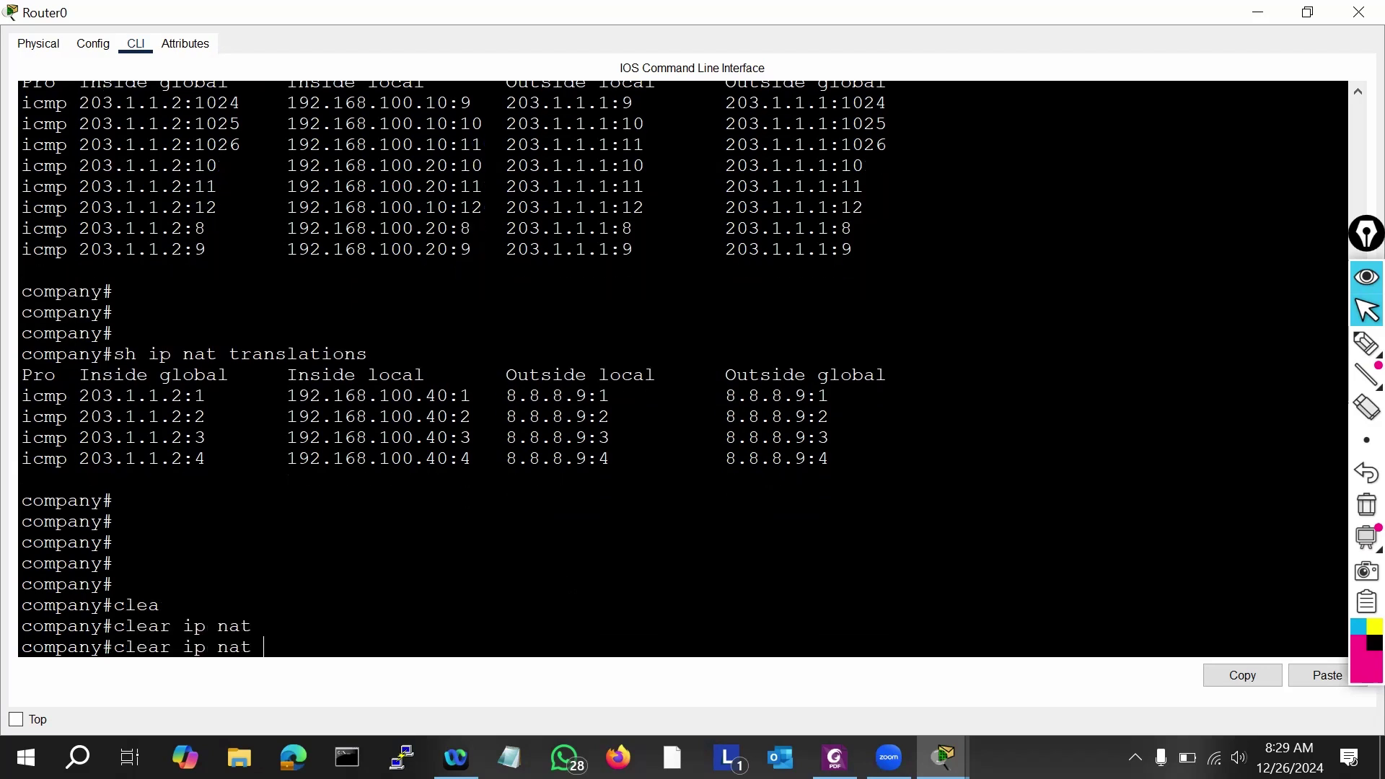
text(tr)
key(Tab)
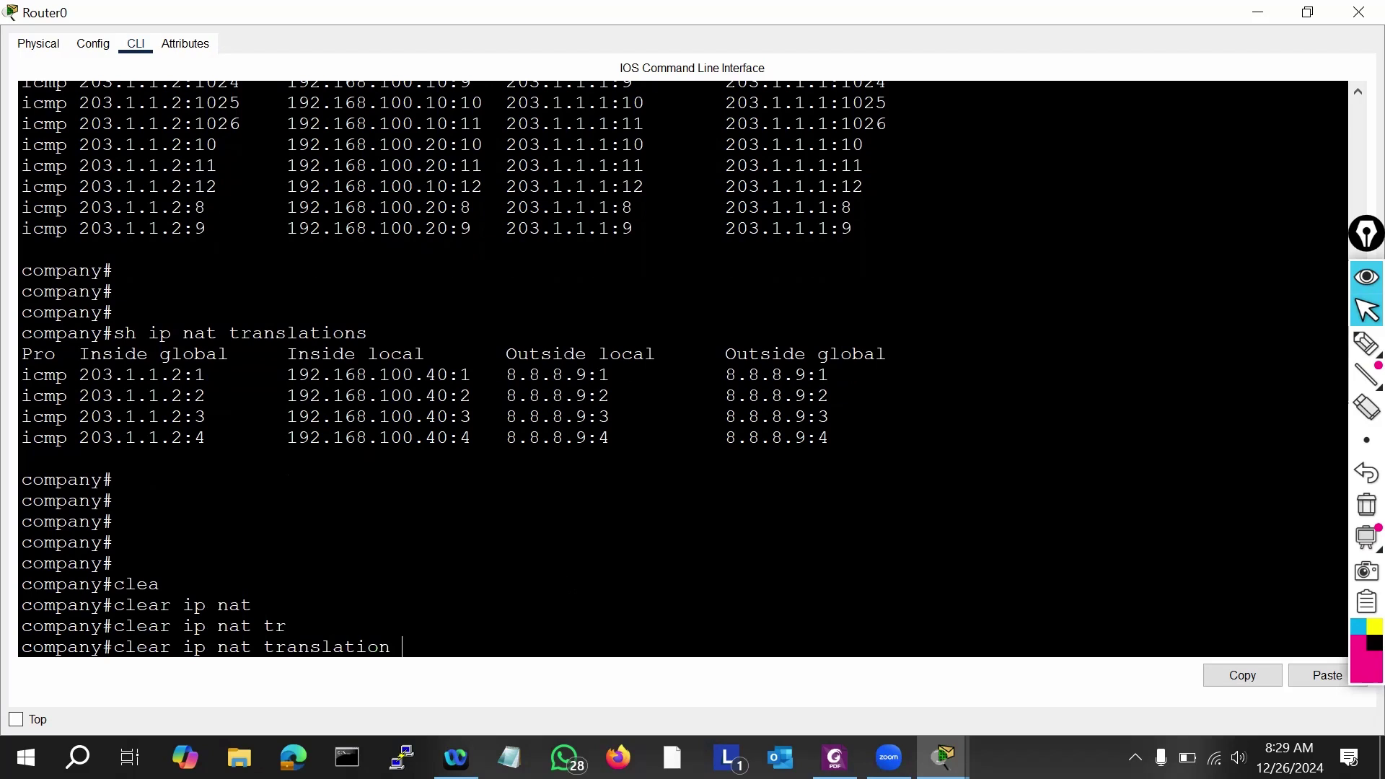
text(?)
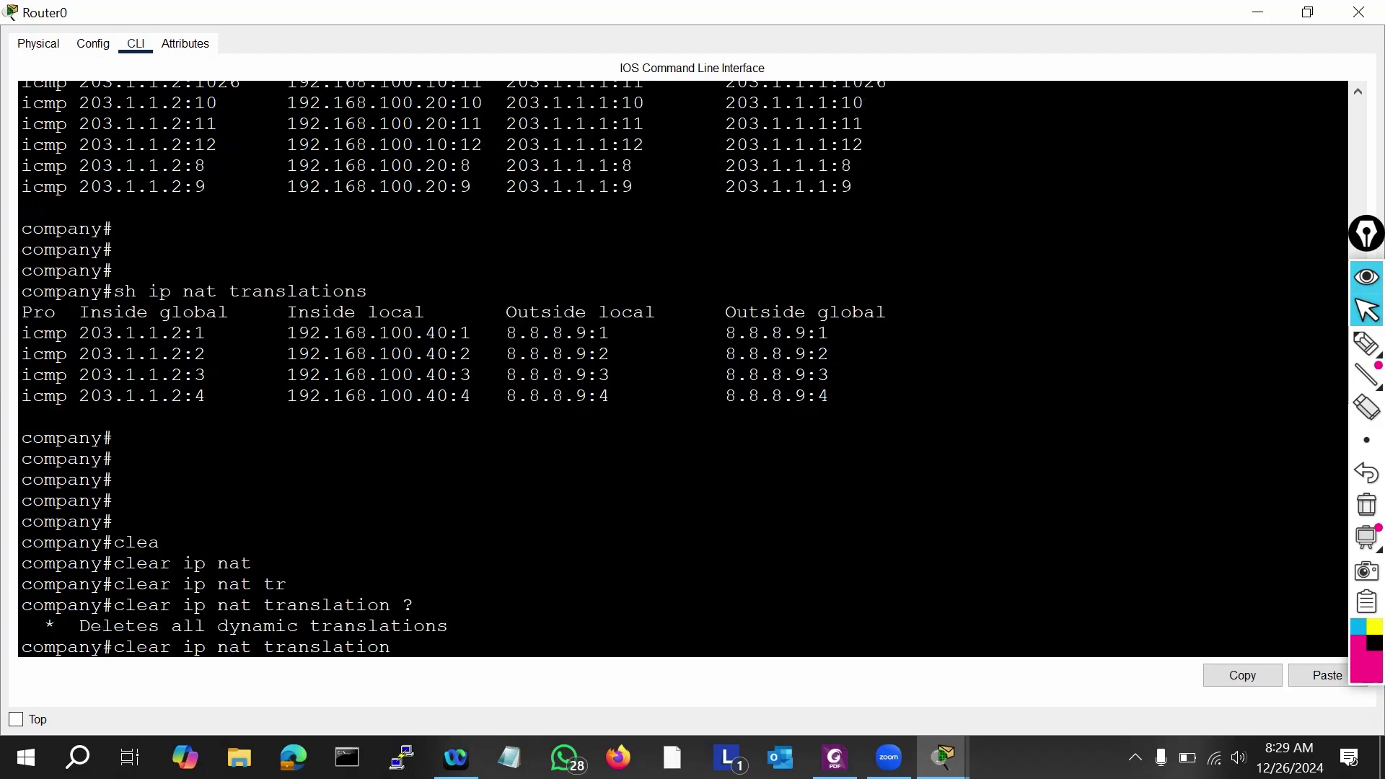
text(*)
key(Return)
key(Return)
key(Return)
key(Return)
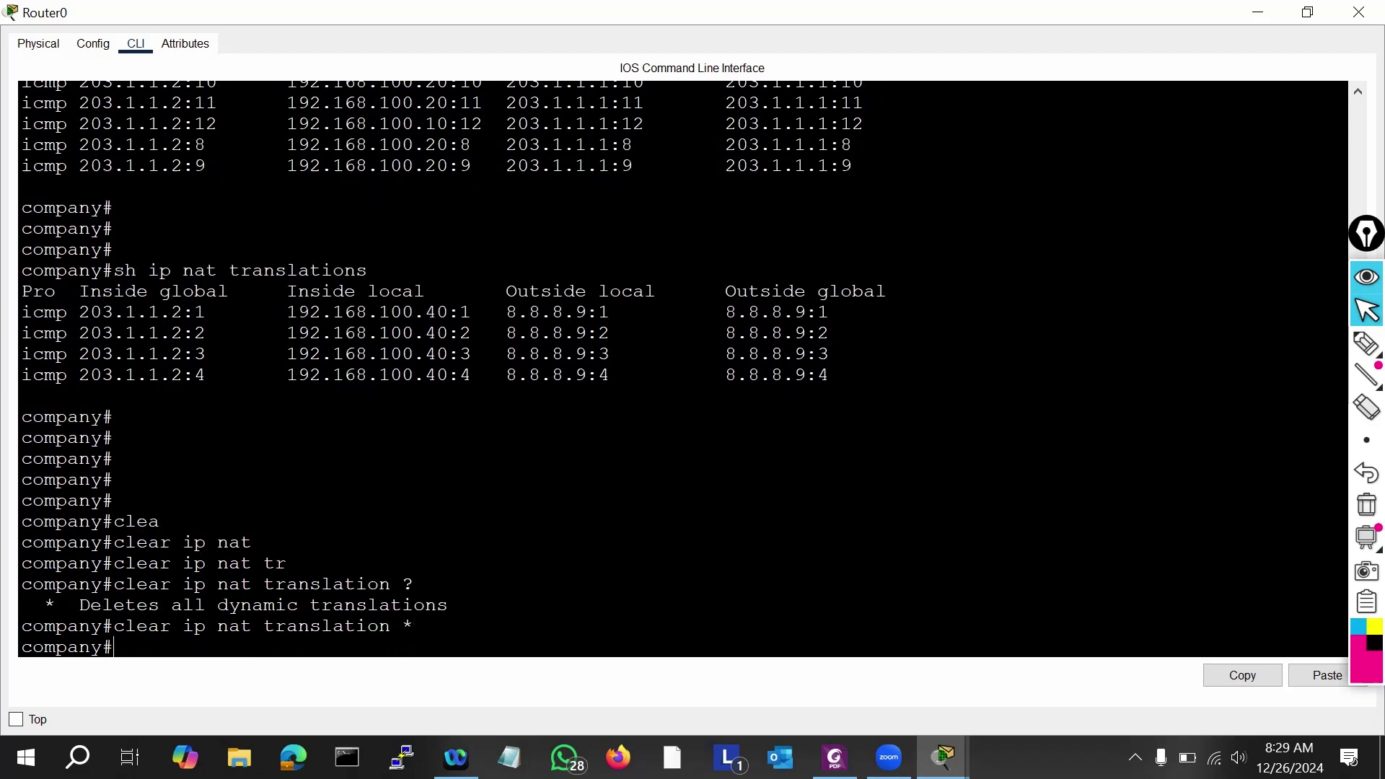
Step: Check the cleared NAT table on Router0 with sh ip nat translations
key(Up)
key(Up)
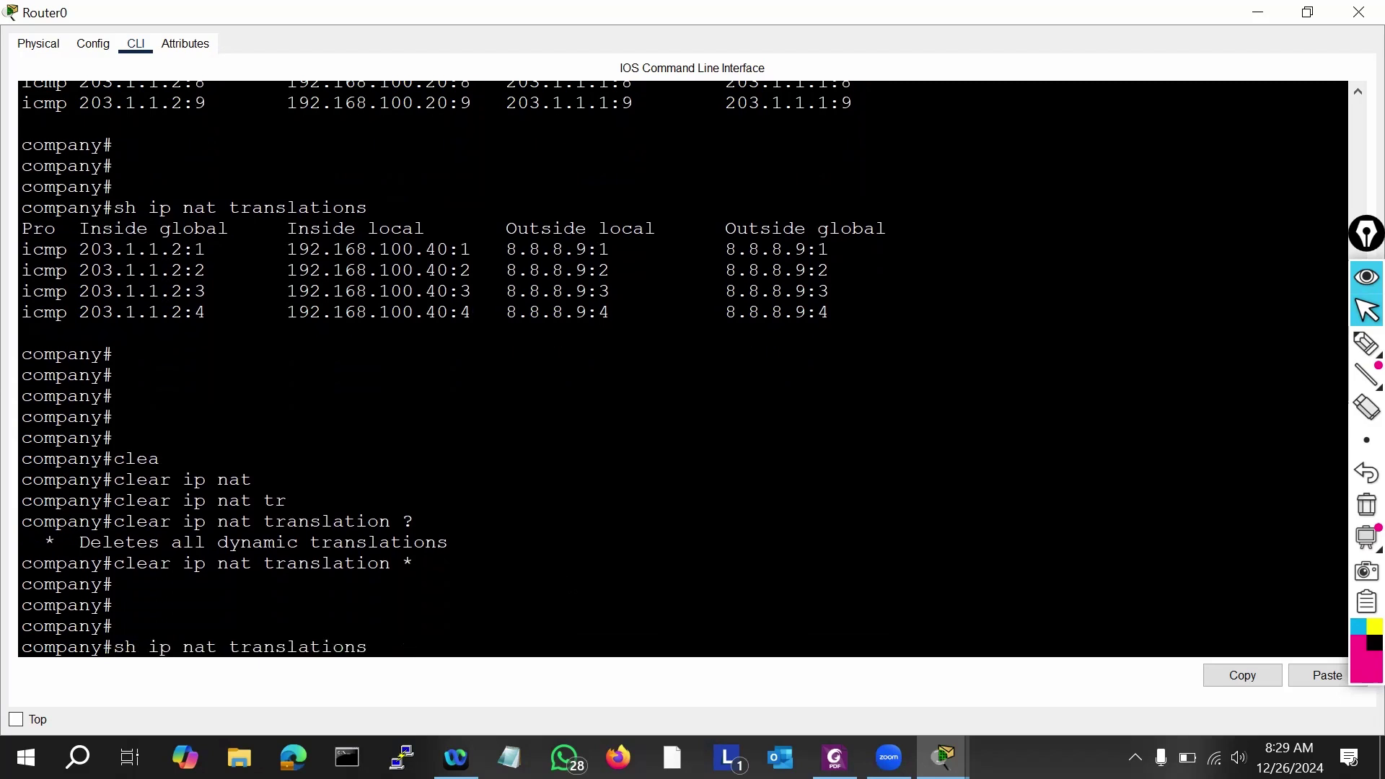
key(Return)
key(Return)
key(Return)
key(Return)
key(Return)
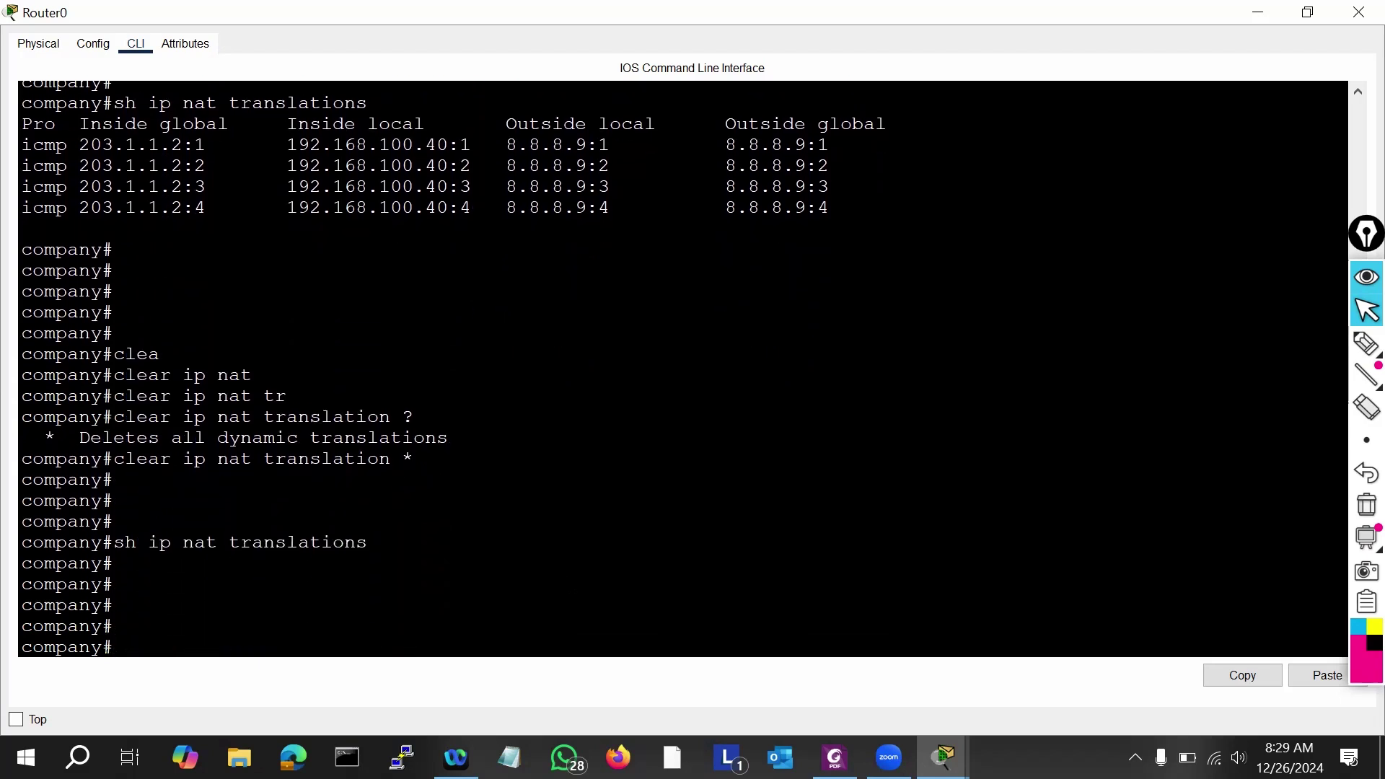
Step: Switch to PC1's Command Prompt and repeat the ping to 203.1.1.1
mouse_move(943, 757)
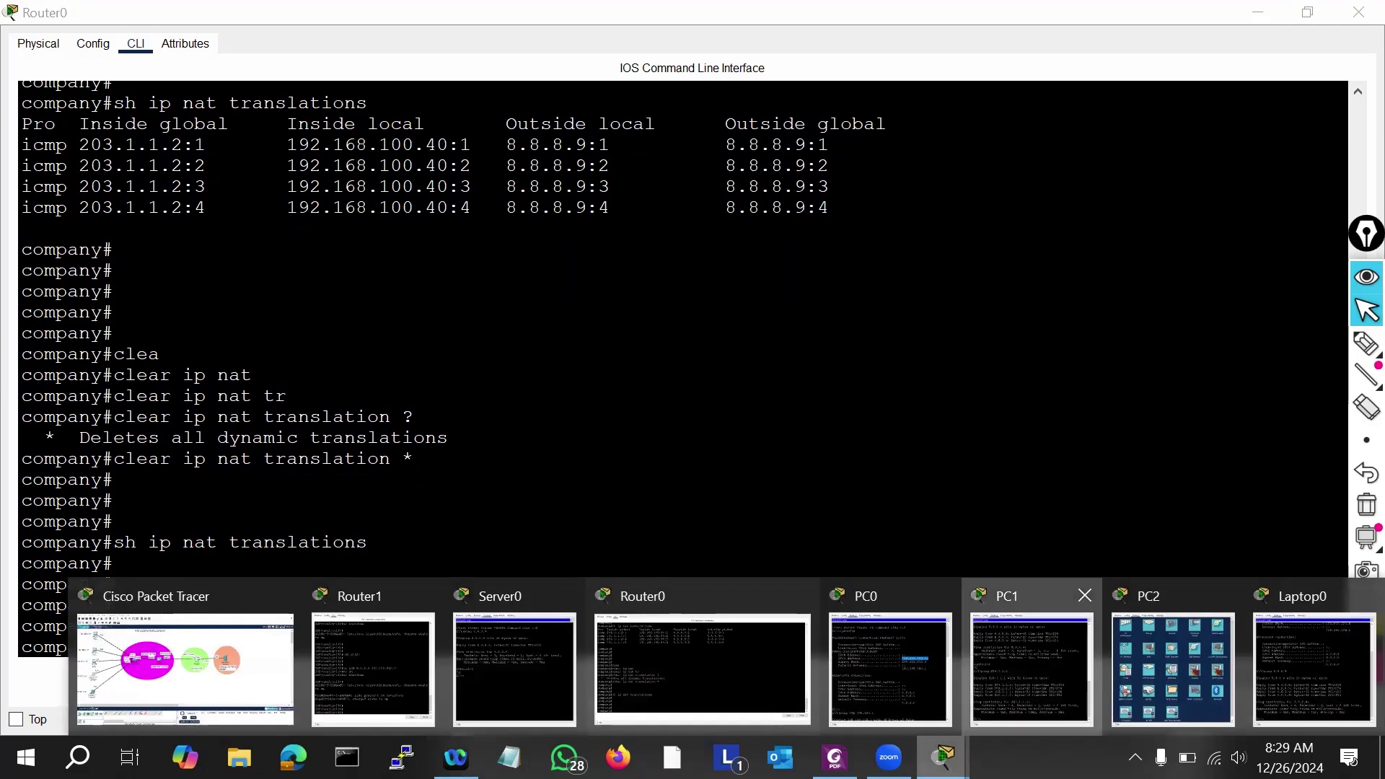
click(1057, 660)
key(Up)
key(Return)
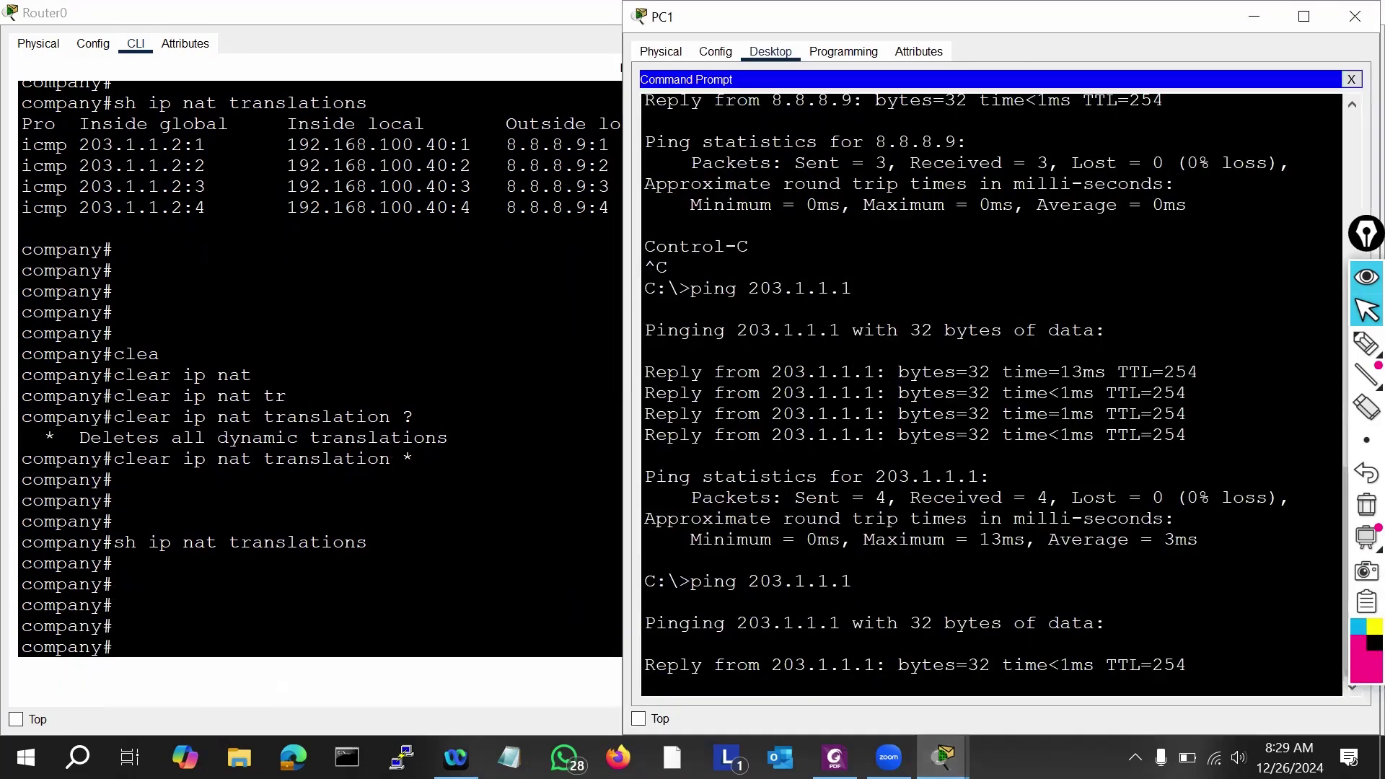
Step: Switch to PC0's Command Prompt, repeat the ping to 203.1.1.1 and minimize the PC0 window
click(942, 756)
click(857, 659)
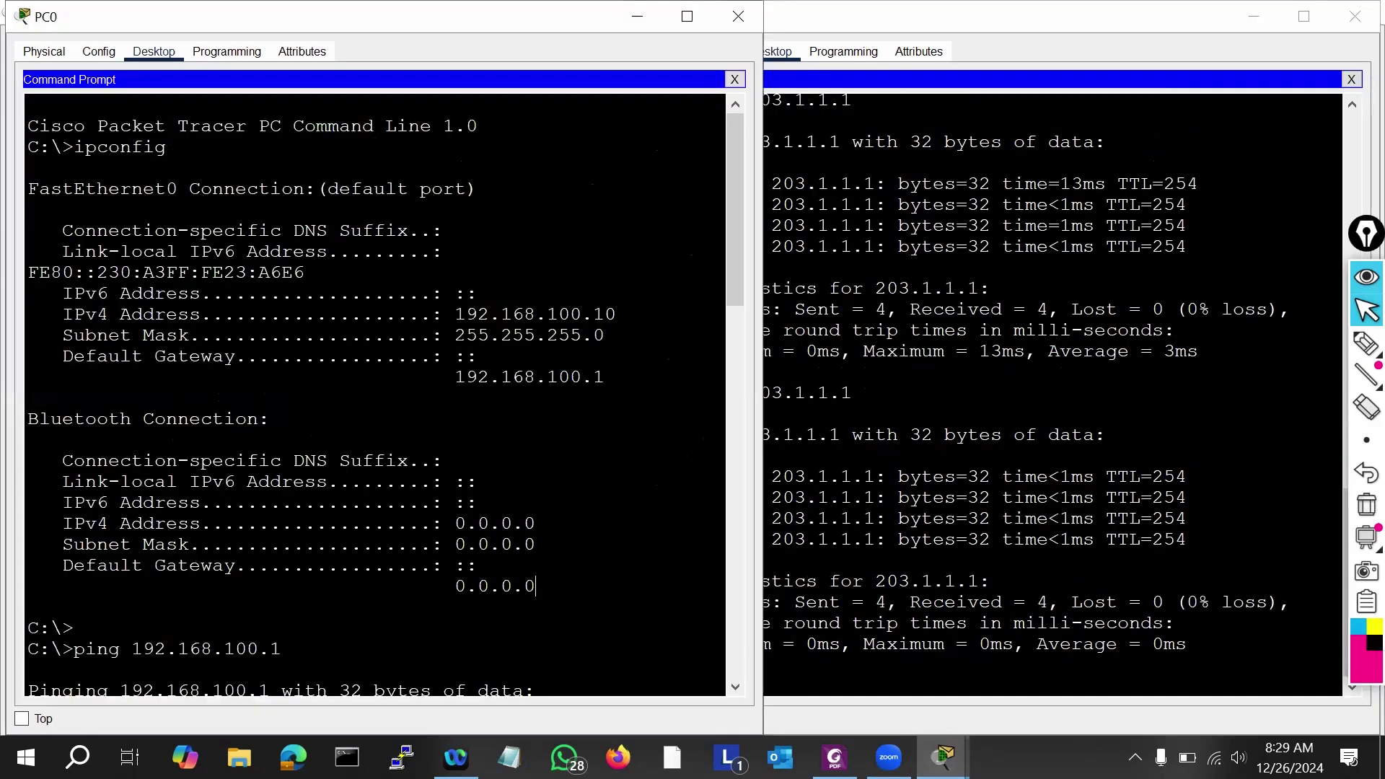
key(Up)
key(Return)
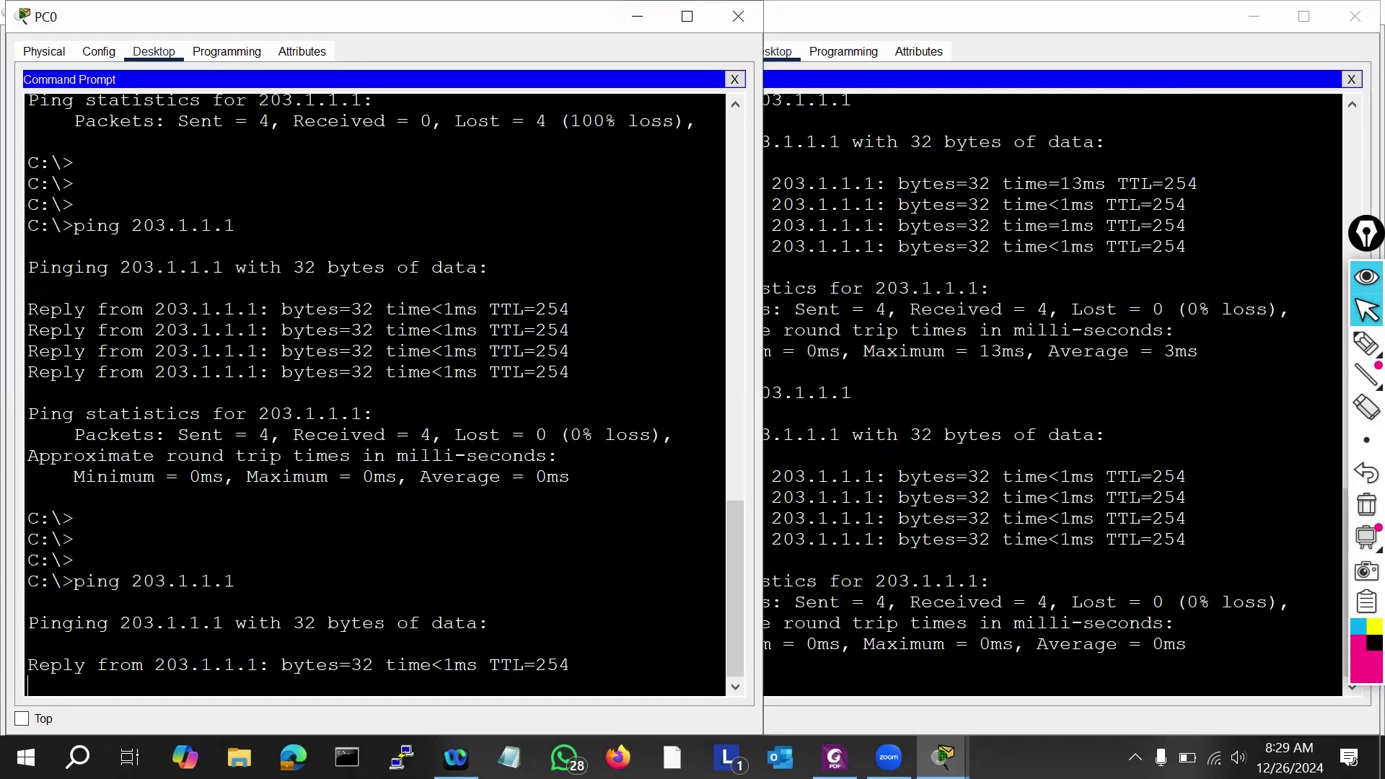
click(637, 16)
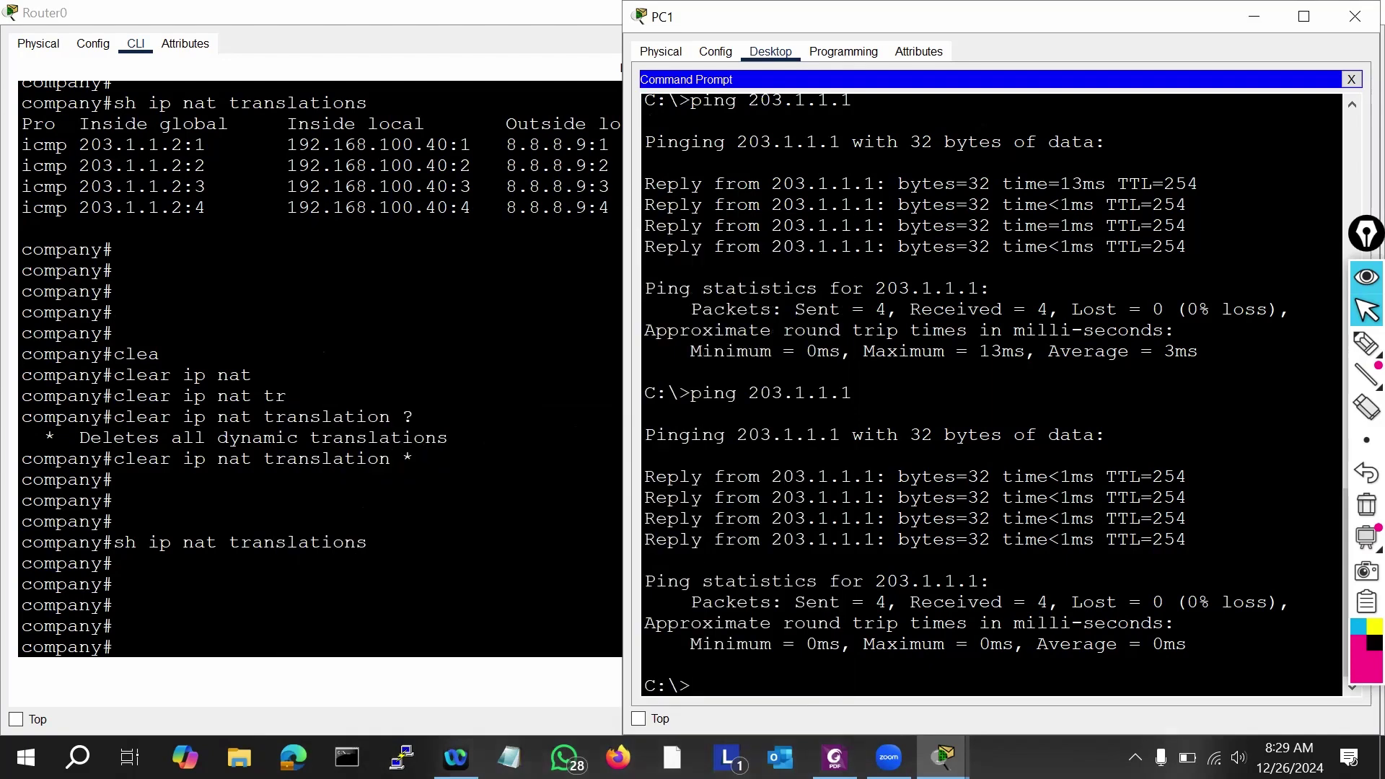
Step: Return to Router0's CLI and display the translations created by the PC0 and PC1 pings with sh ip nat translations
click(114, 605)
key(Up)
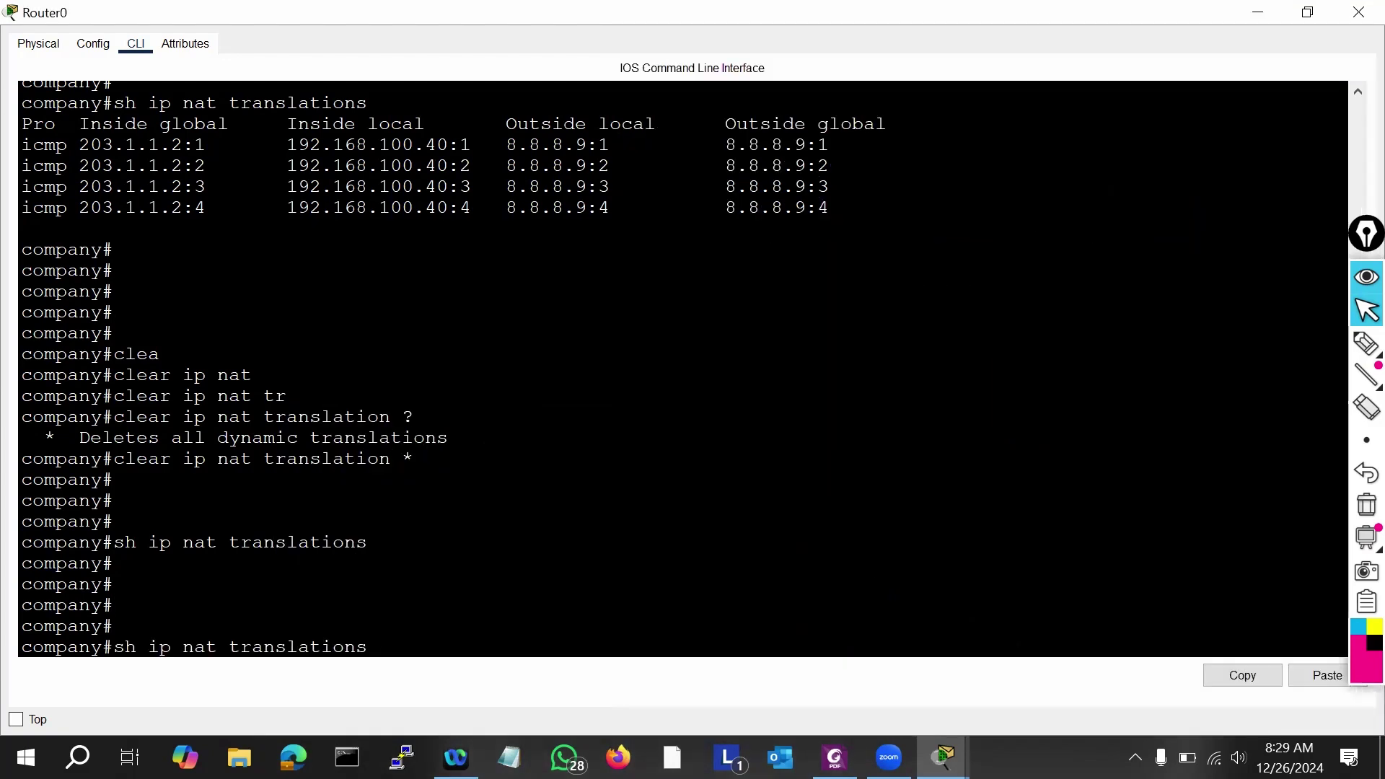
key(Return)
key(Return)
key(Return)
key(Return)
Step: Delete all dynamic translations on Router0 again with clear ip nat translation *
key(Up)
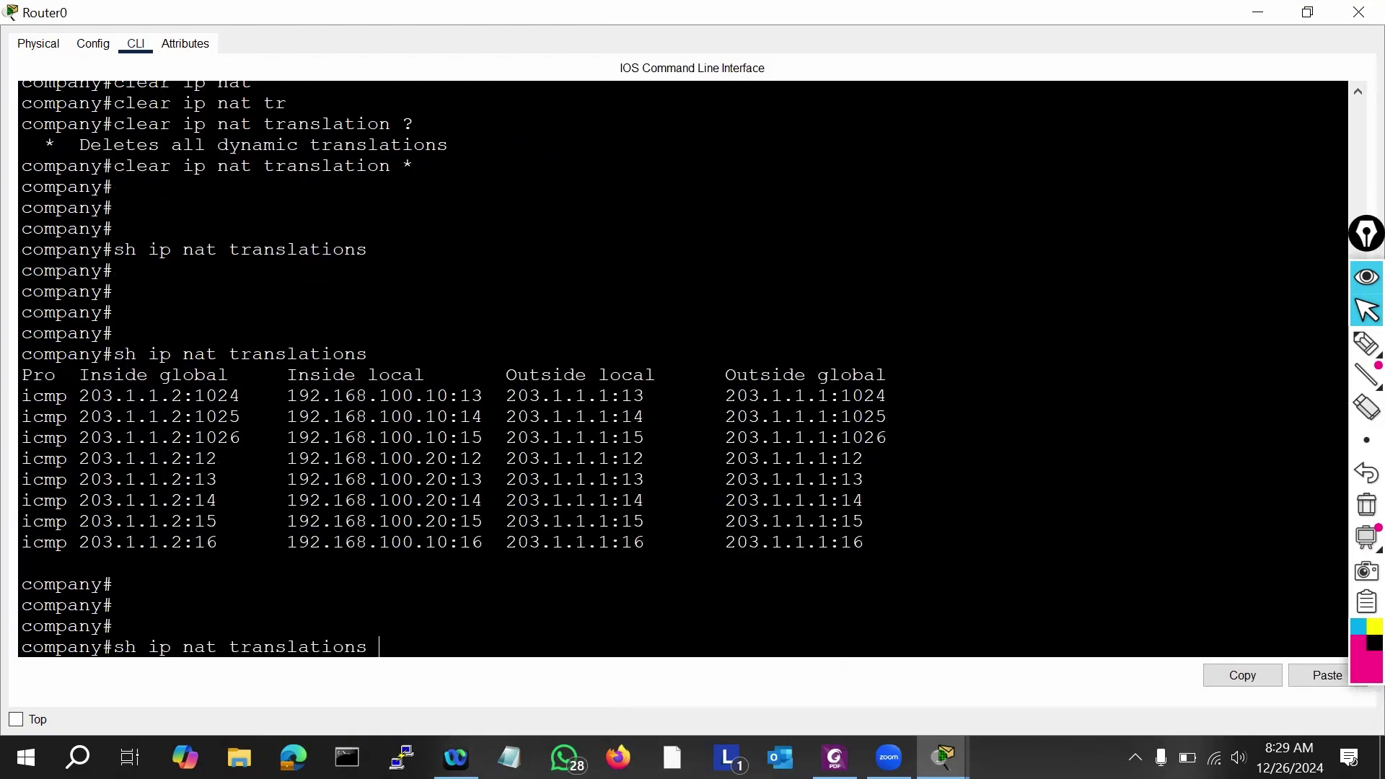
key(Up)
key(Return)
key(Return)
key(Return)
key(Return)
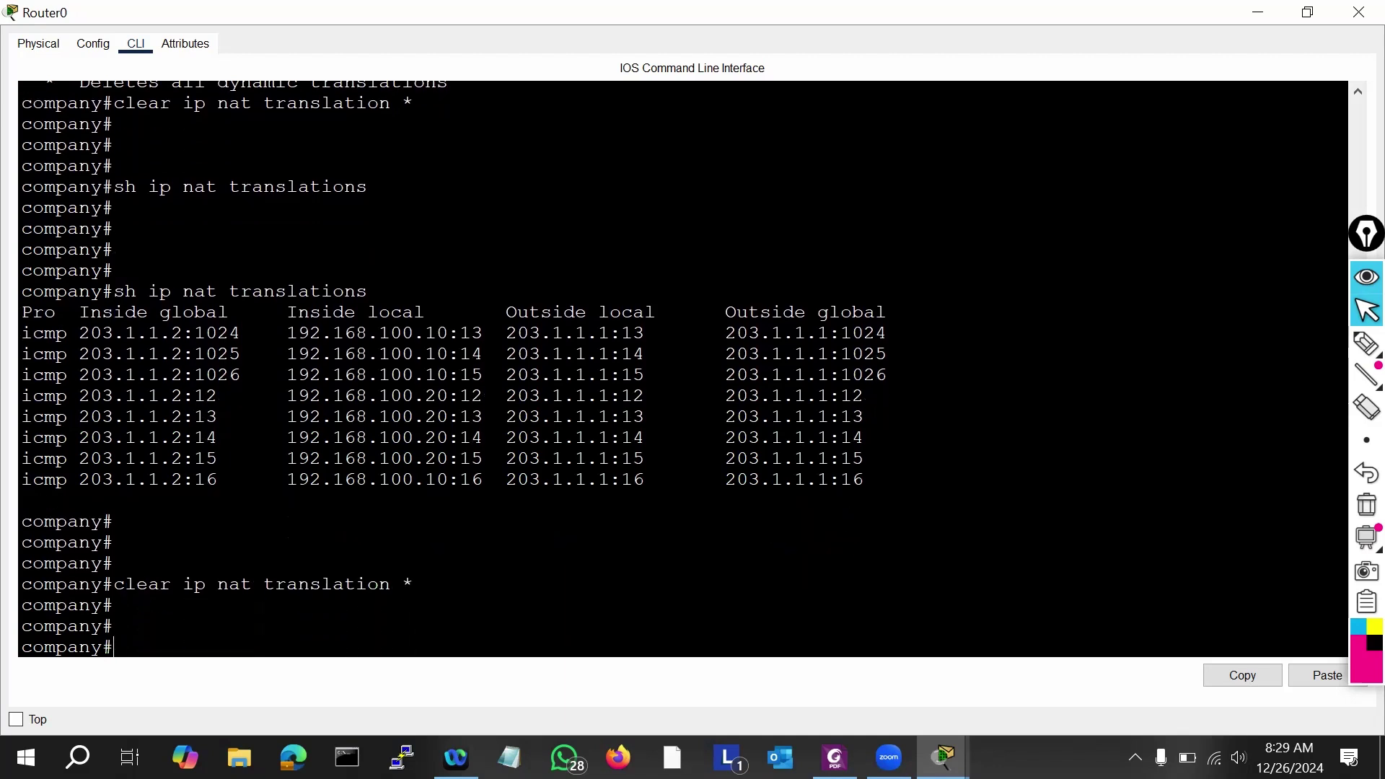
Step: Run sh ip nat translations on Router0 to verify the NAT table after the second clearing
key(Up)
key(Up)
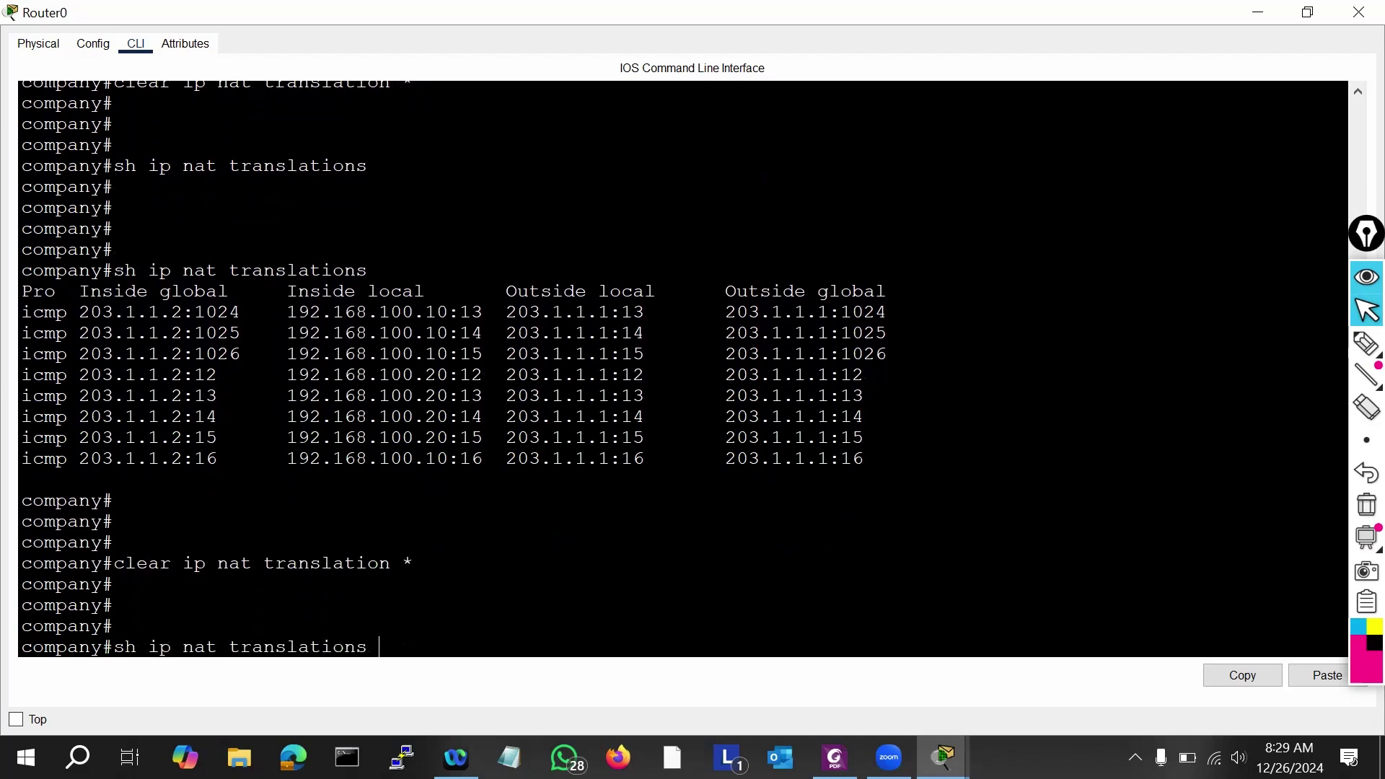
key(Return)
key(Return)
key(Return)
key(Return)
key(Return)
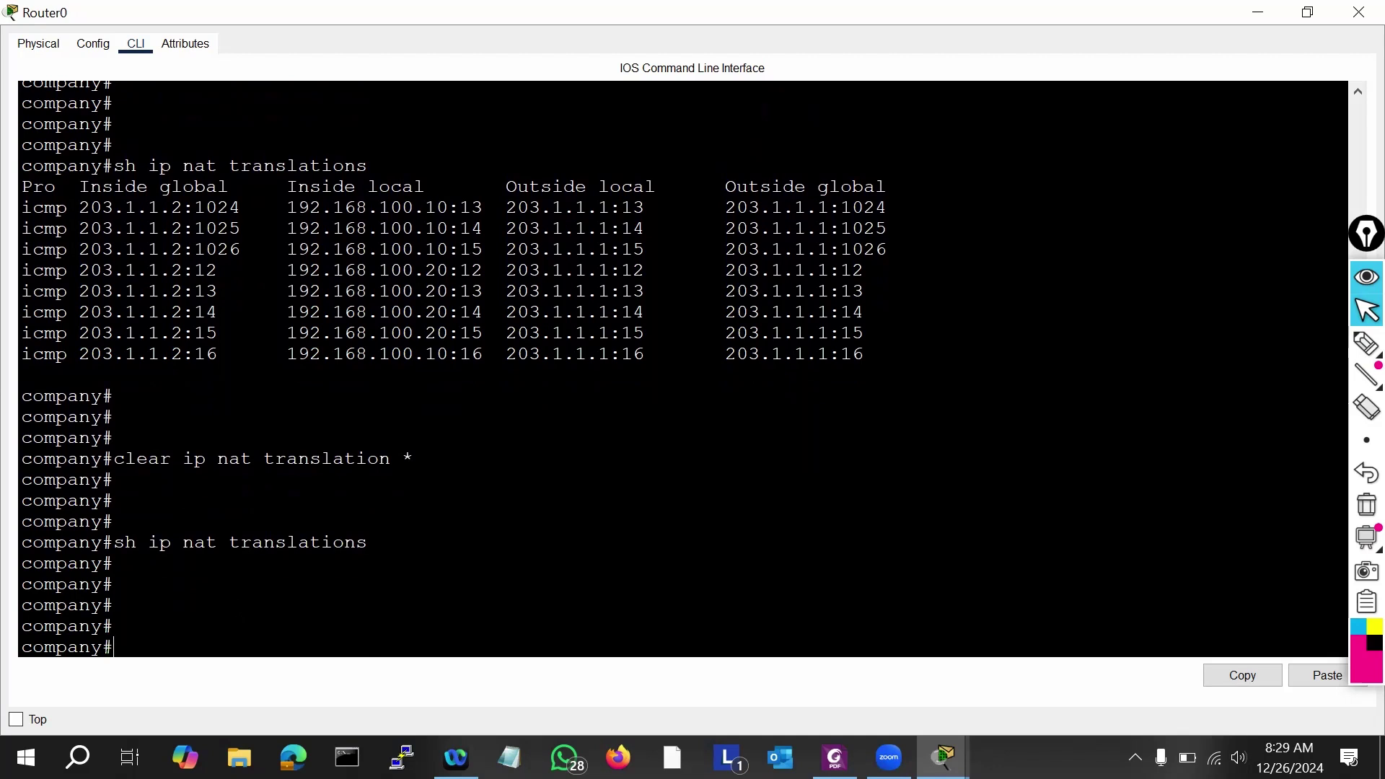